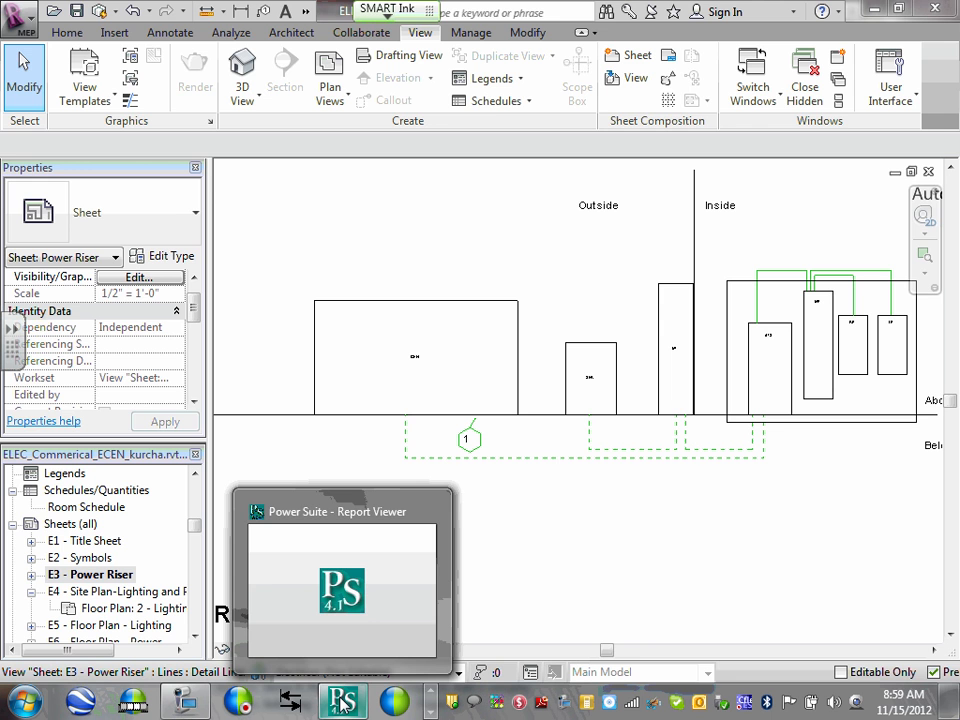
Close the GenSize Report Viewer and exit Power Suite without saving the project.
{"action": "left_click", "coordinate": [342, 703]}
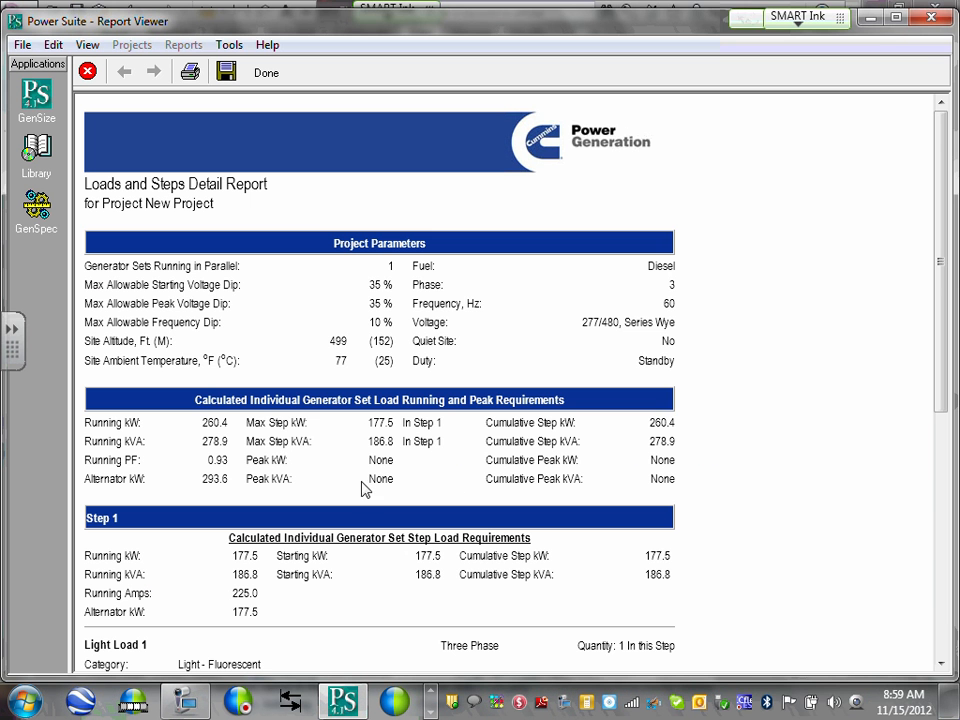
{"action": "left_click", "coordinate": [926, 14]}
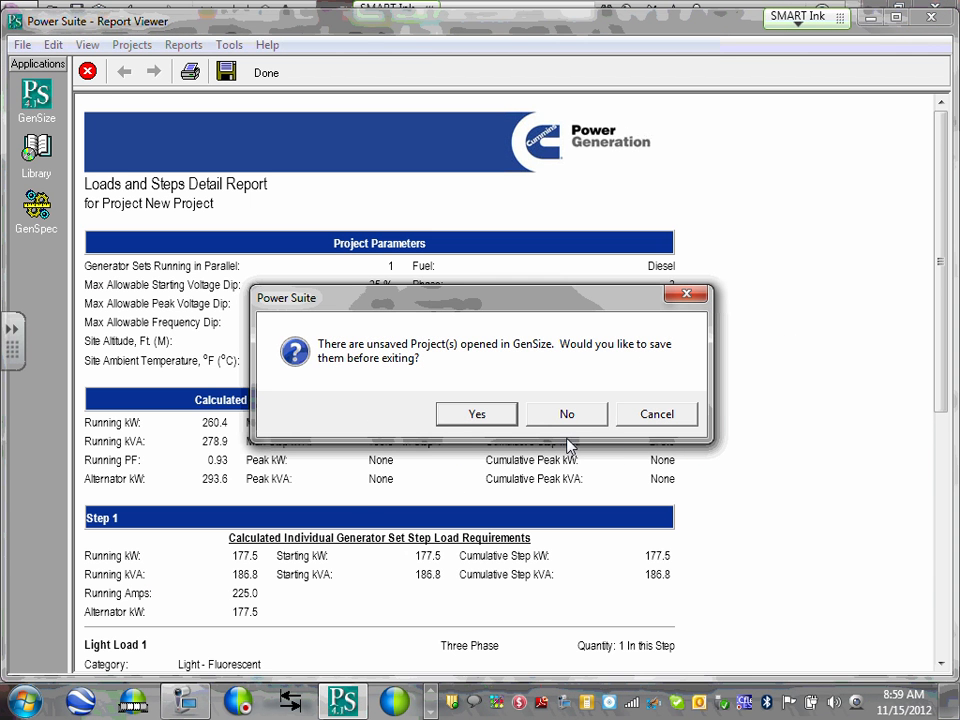
{"action": "left_click", "coordinate": [578, 414]}
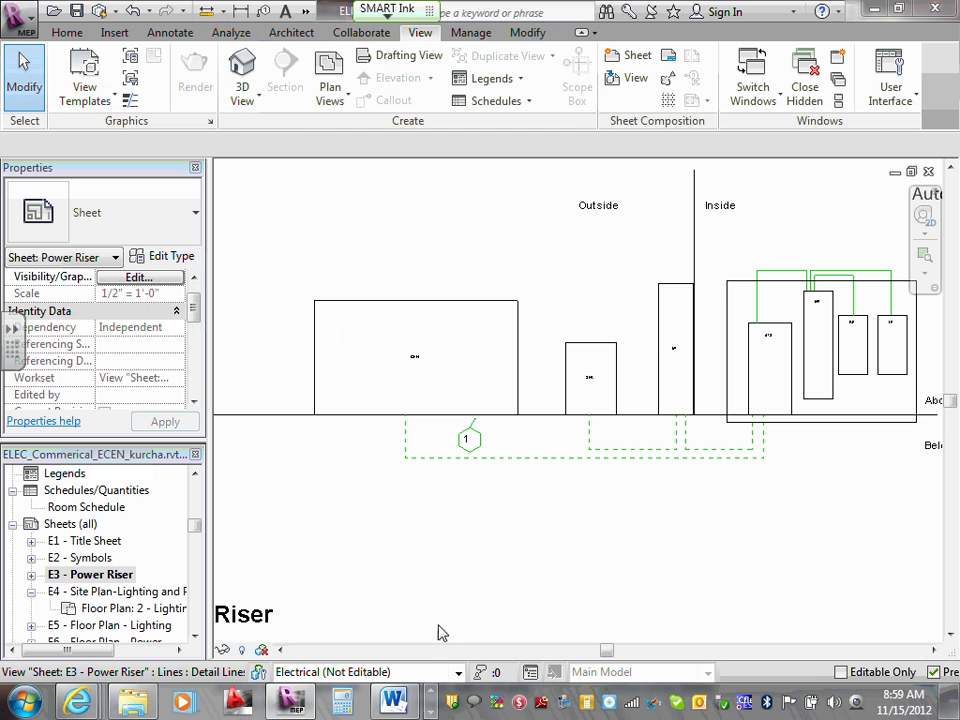
{"action": "left_click", "coordinate": [431, 711]}
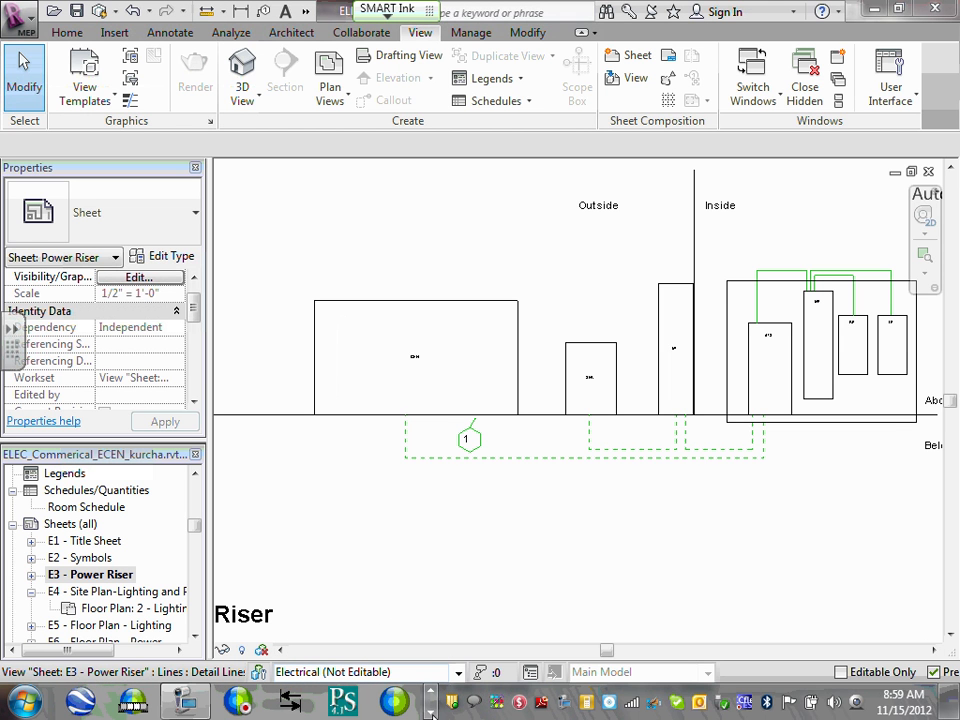
Relaunch Power Suite, decline the registration and data update prompts, and create a blank project.
{"action": "left_click", "coordinate": [343, 703]}
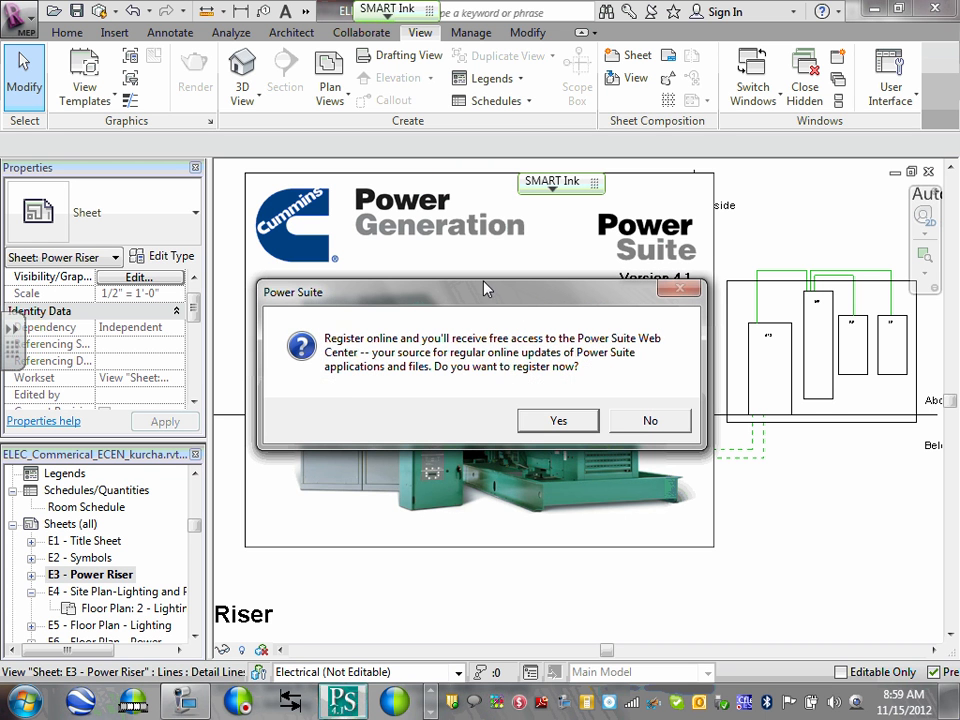
{"action": "left_click", "coordinate": [640, 421]}
{"action": "left_click", "coordinate": [650, 420]}
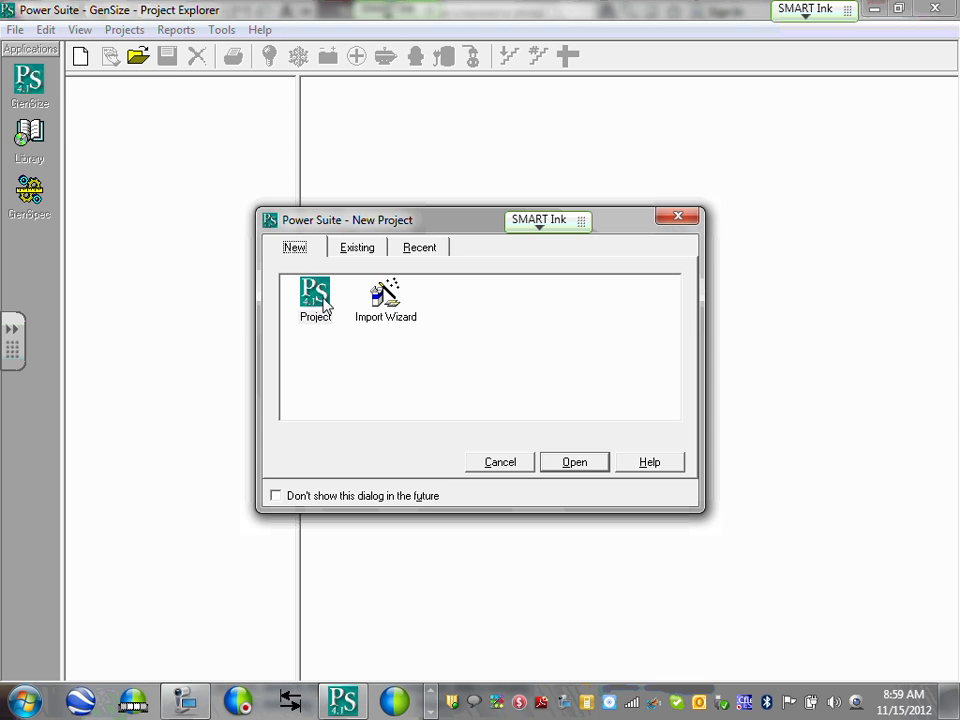
{"action": "left_click", "coordinate": [324, 304]}
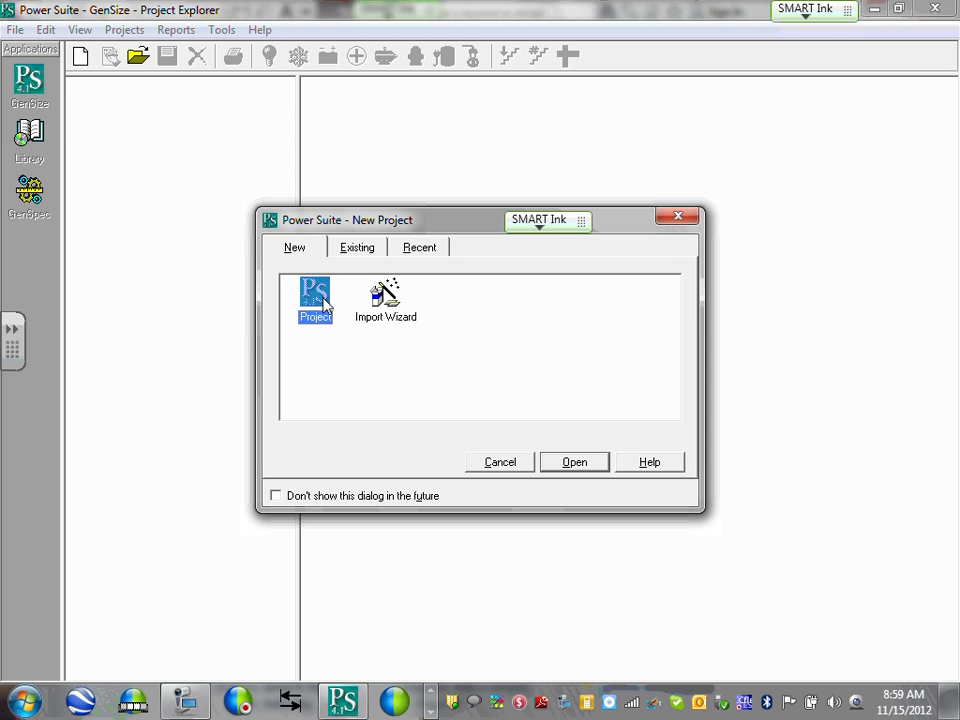
{"action": "left_click", "coordinate": [580, 460]}
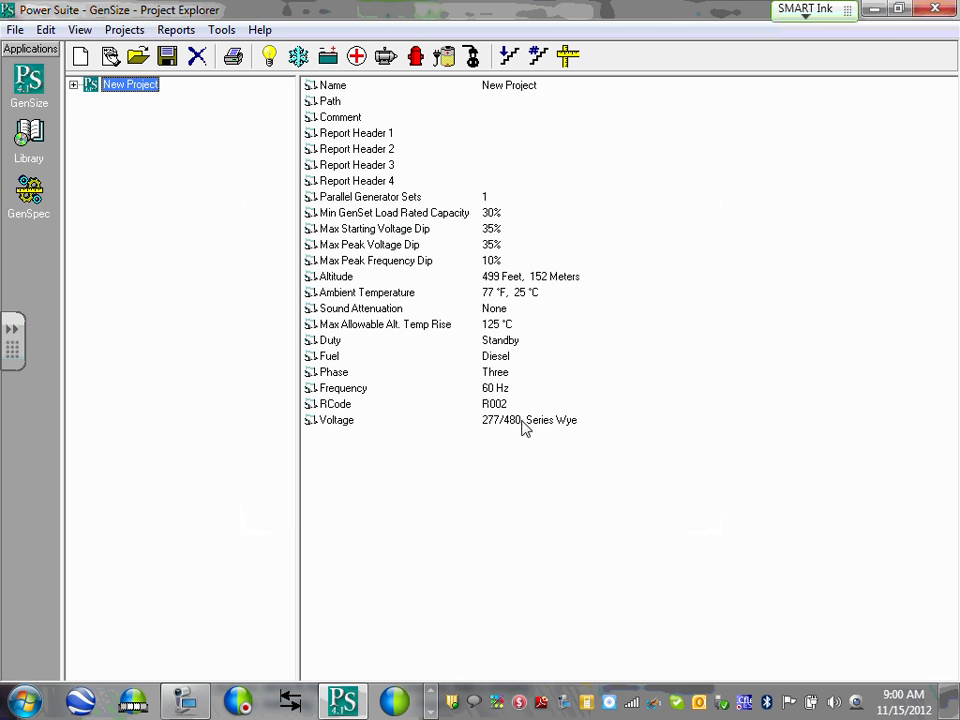
Expand New Project and its Steps folder so Loads, Steps and Step 1 are listed.
{"action": "left_click", "coordinate": [73, 85]}
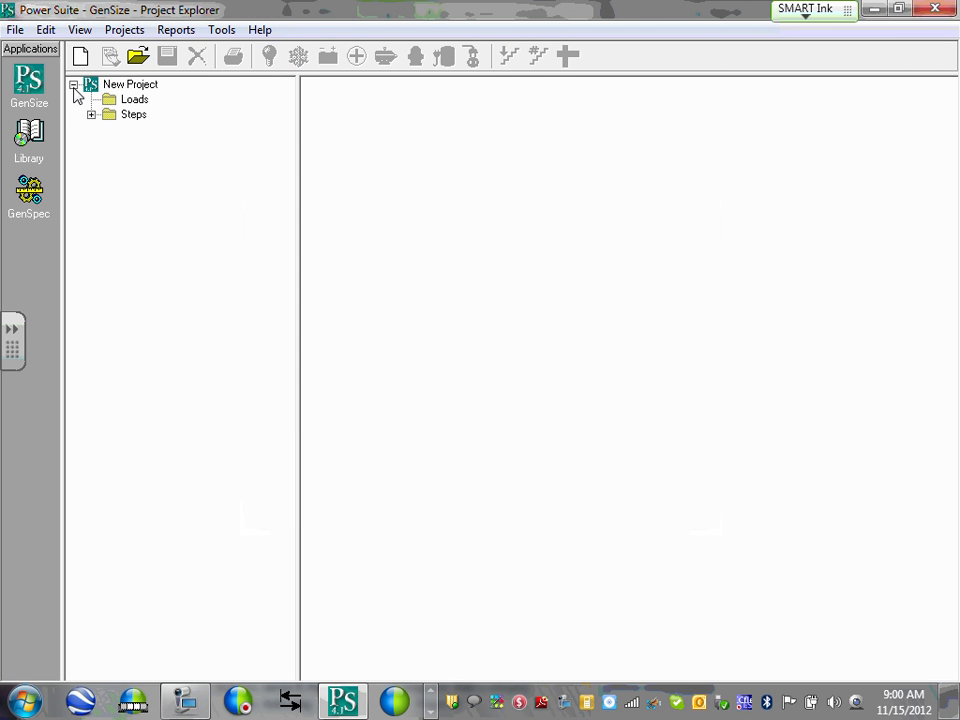
{"action": "left_click", "coordinate": [91, 114]}
{"action": "left_click", "coordinate": [73, 85]}
{"action": "left_click", "coordinate": [73, 85]}
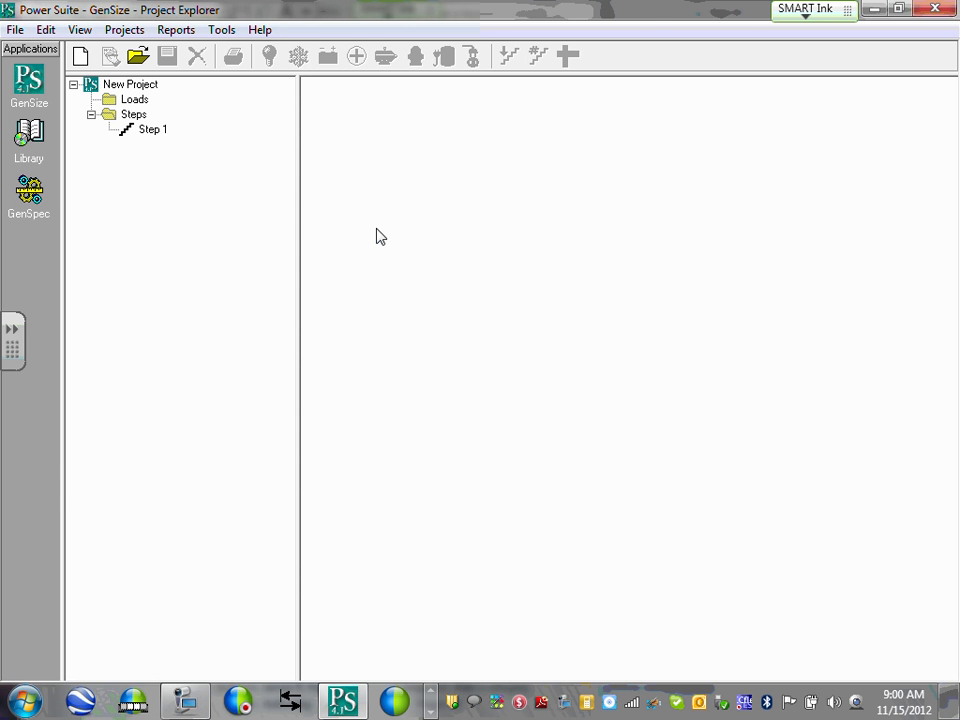
Restore GenSize from full screen and minimize it to uncover the Revit sheet.
{"action": "left_click", "coordinate": [898, 8]}
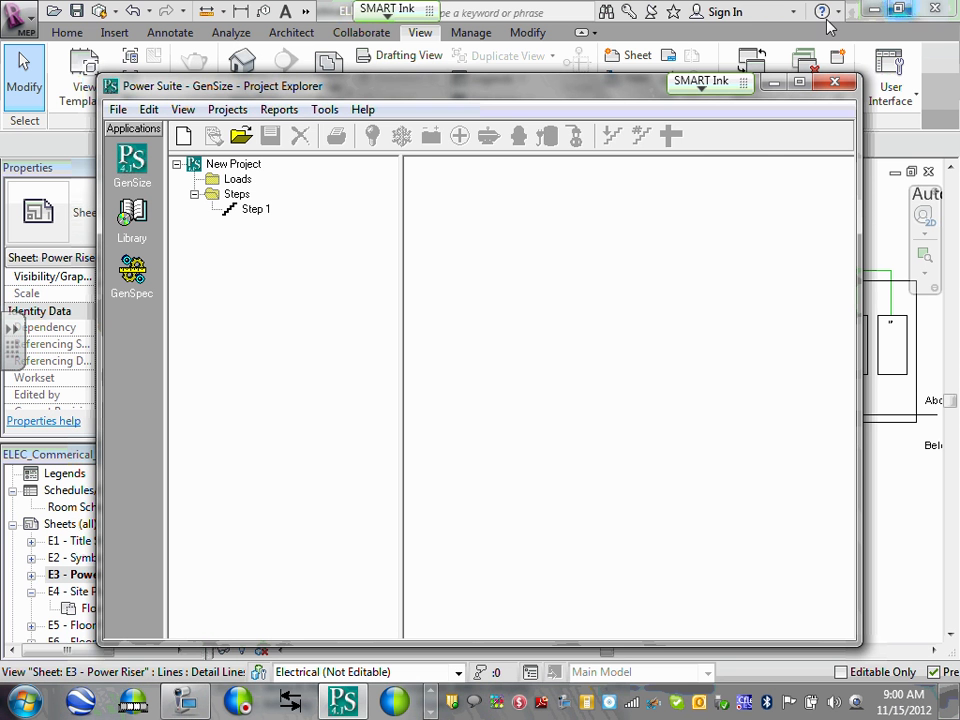
{"action": "left_click_drag", "start_coordinate": [610, 88], "coordinate": [465, 47]}
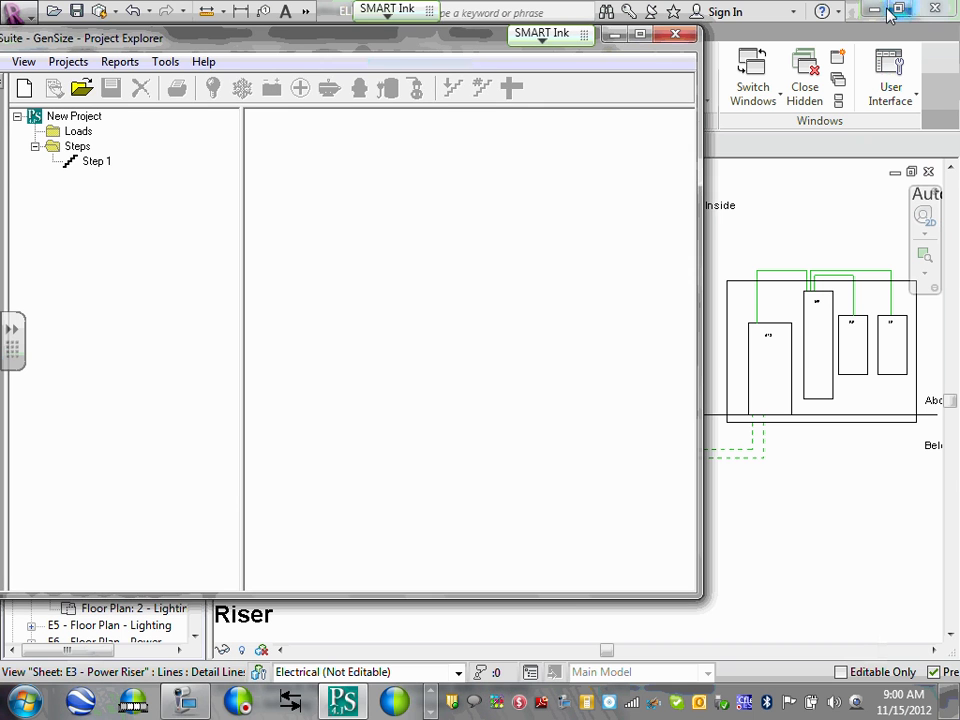
{"action": "left_click", "coordinate": [614, 35]}
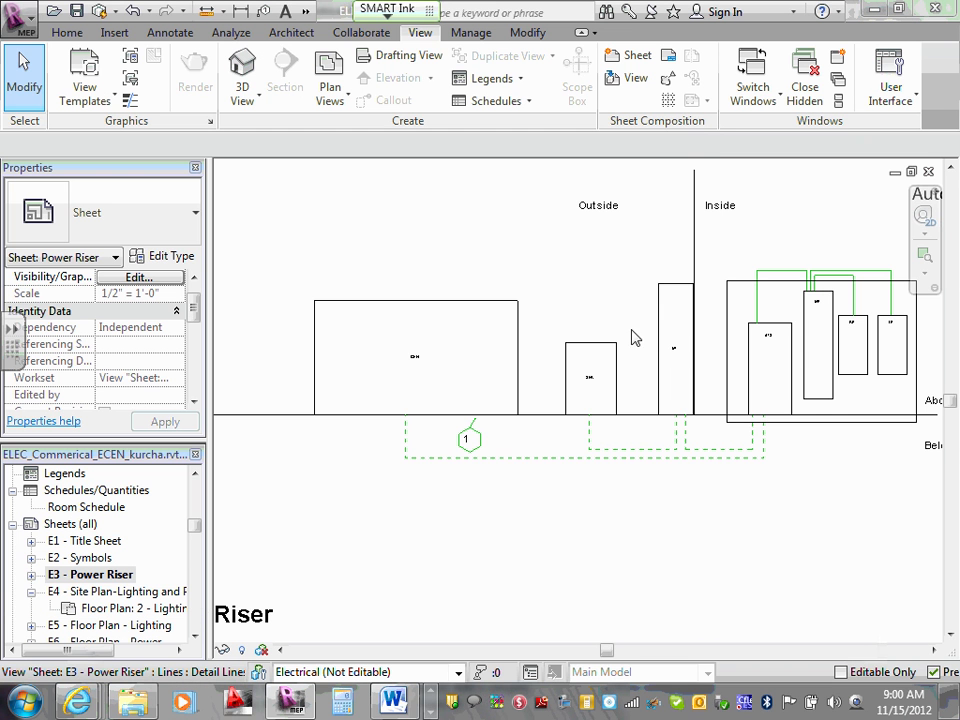
Zoom and pan the E3 - Power Riser sheet to inspect the ATS, MP, RP and LP panels.
{"action": "scroll", "coordinate": [815, 505], "scroll_direction": "up", "scroll_amount": 2}
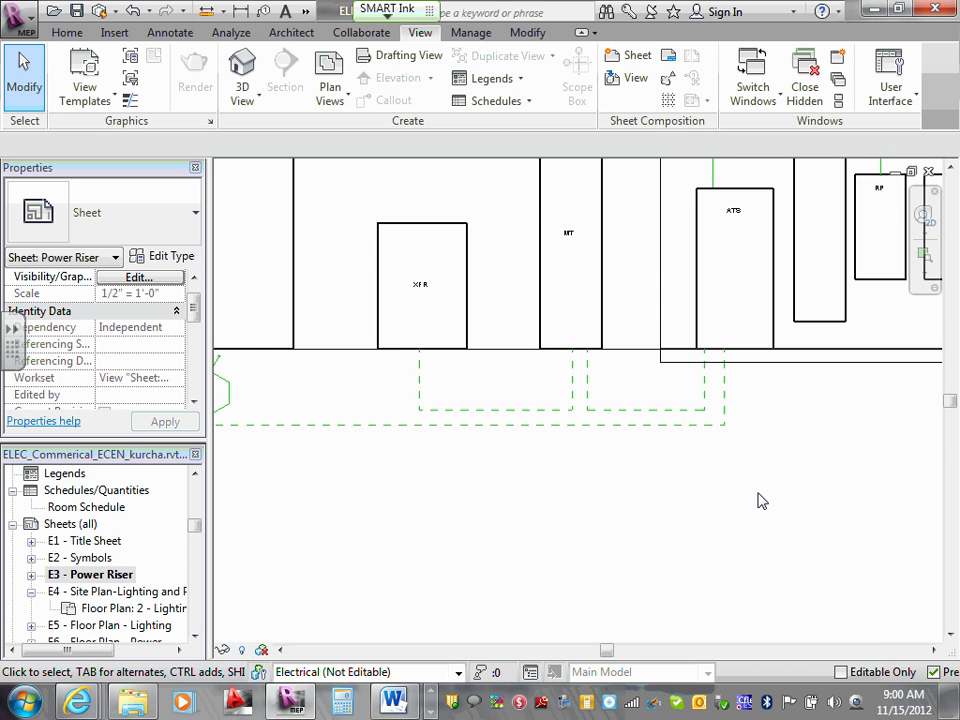
{"action": "scroll", "coordinate": [455, 425], "scroll_direction": "down", "scroll_amount": 2}
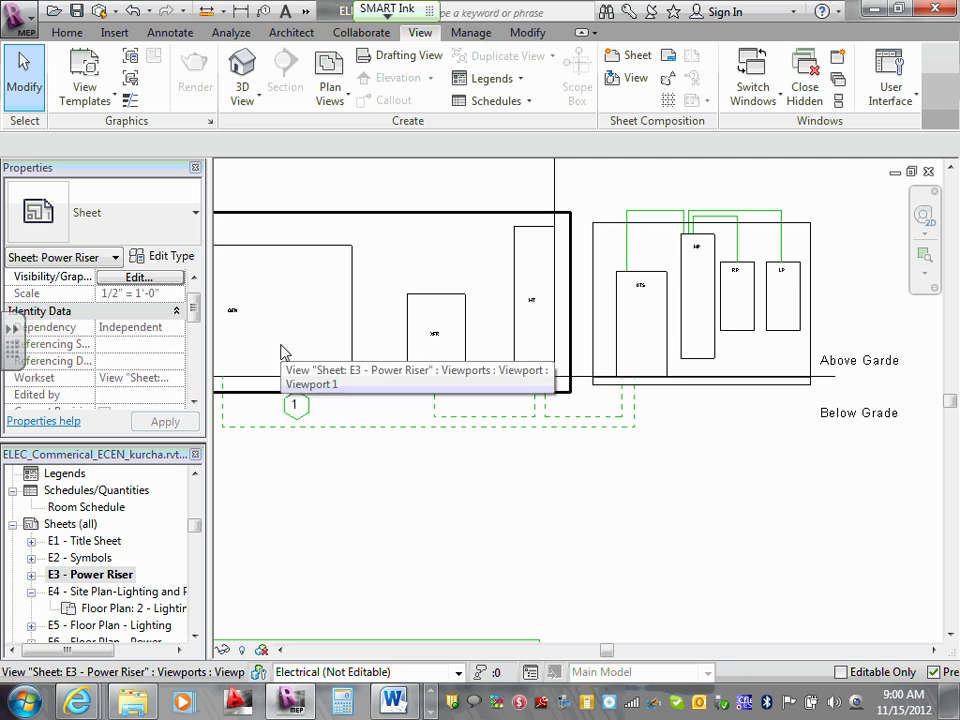
{"action": "scroll", "coordinate": [283, 352], "scroll_direction": "down", "scroll_amount": 2}
{"action": "left_click_drag", "start_coordinate": [315, 347], "coordinate": [448, 364]}
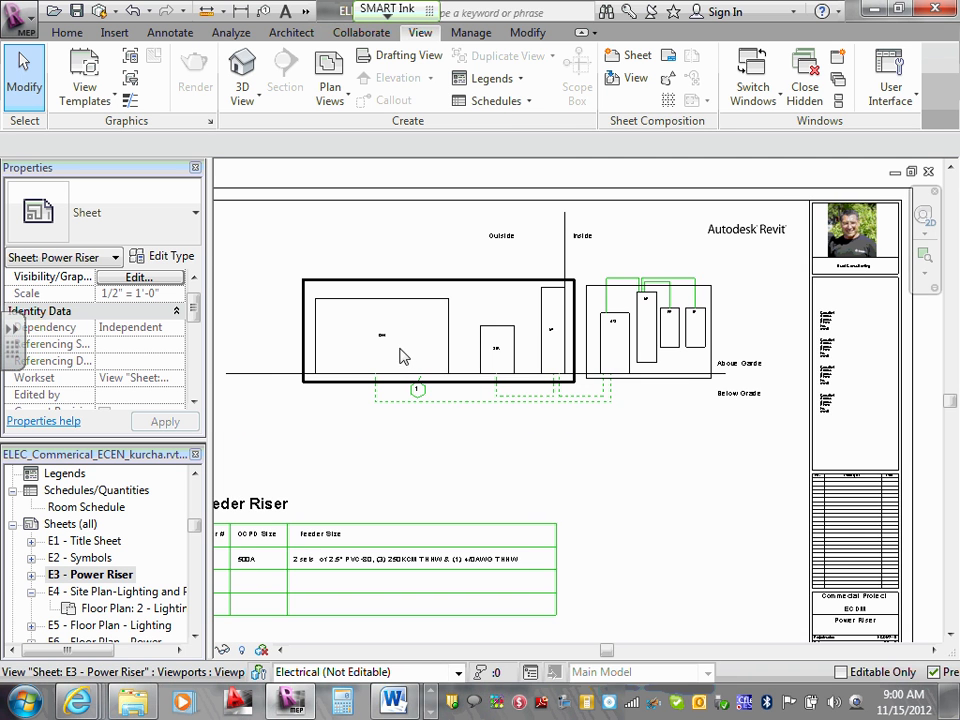
{"action": "scroll", "coordinate": [397, 355], "scroll_direction": "up", "scroll_amount": 2}
{"action": "scroll", "coordinate": [376, 340], "scroll_direction": "up", "scroll_amount": 2}
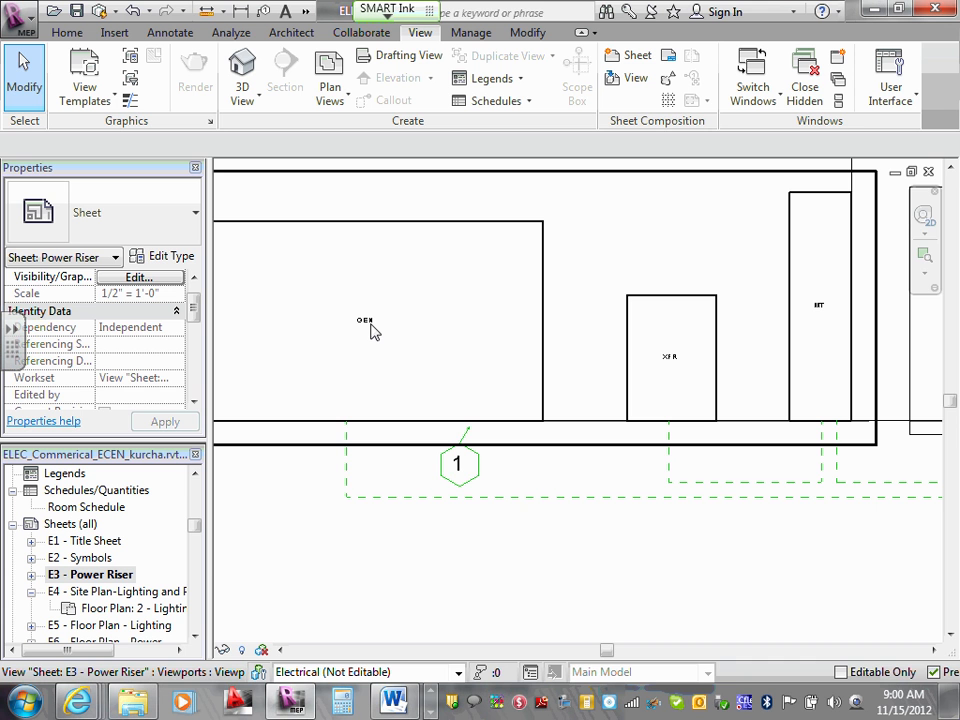
{"action": "scroll", "coordinate": [368, 328], "scroll_direction": "down", "scroll_amount": 2}
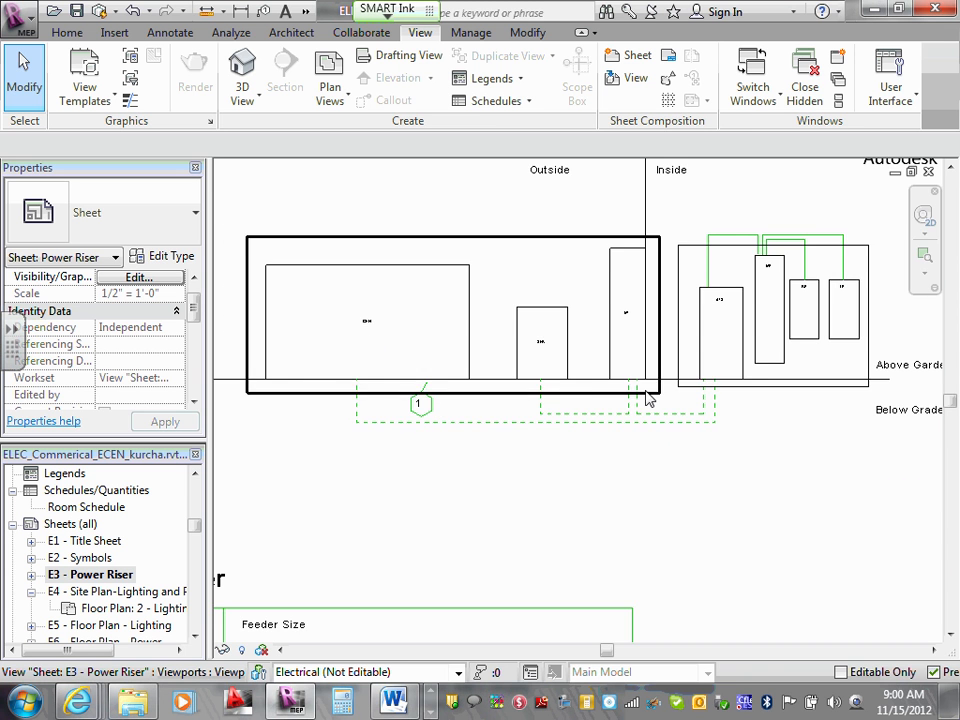
{"action": "scroll", "coordinate": [647, 398], "scroll_direction": "up", "scroll_amount": 4}
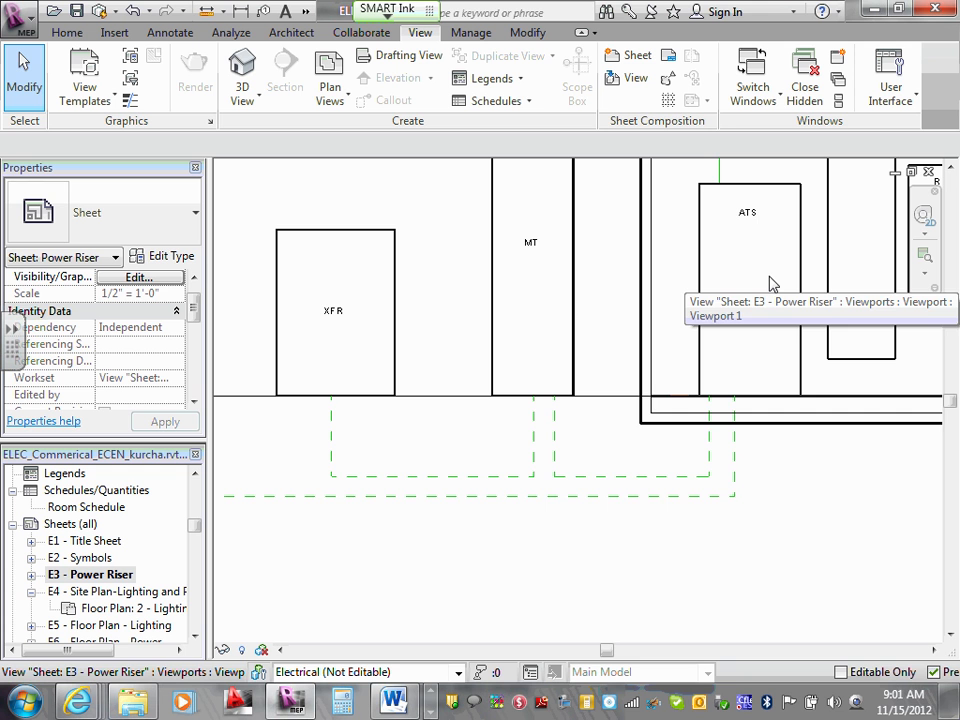
{"action": "scroll", "coordinate": [720, 364], "scroll_direction": "down", "scroll_amount": 2}
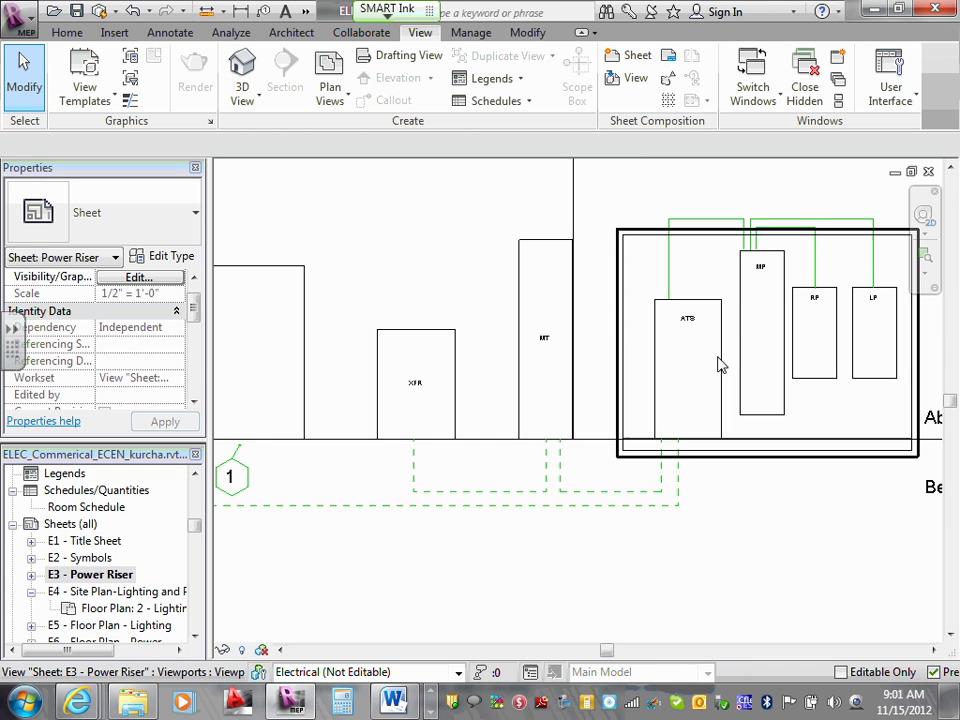
{"action": "scroll", "coordinate": [769, 317], "scroll_direction": "up", "scroll_amount": 2}
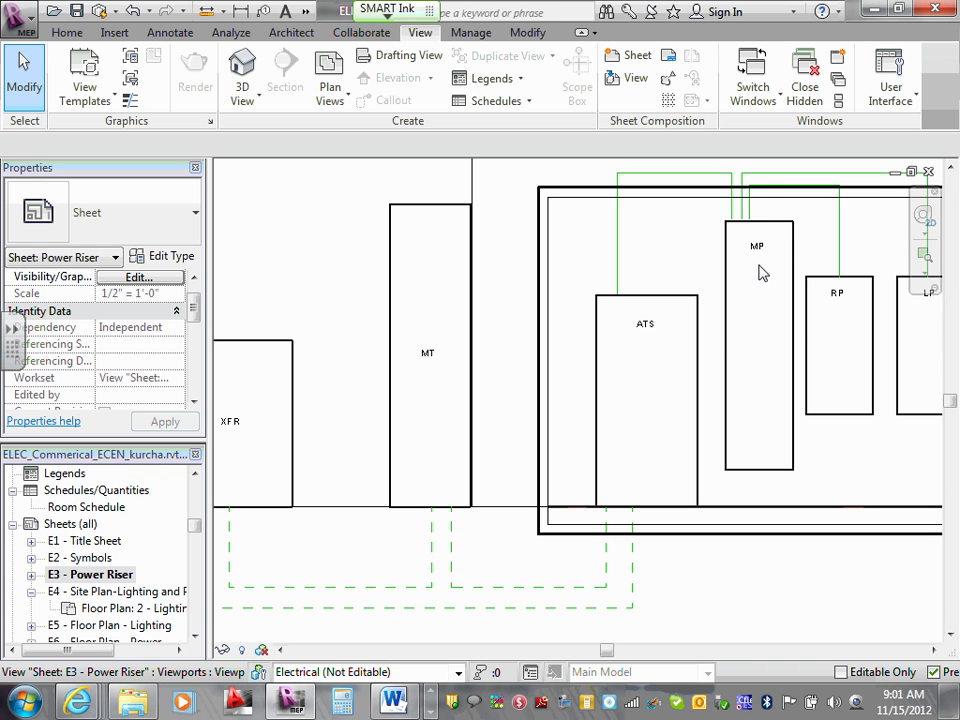
{"action": "scroll", "coordinate": [760, 268], "scroll_direction": "down", "scroll_amount": 2}
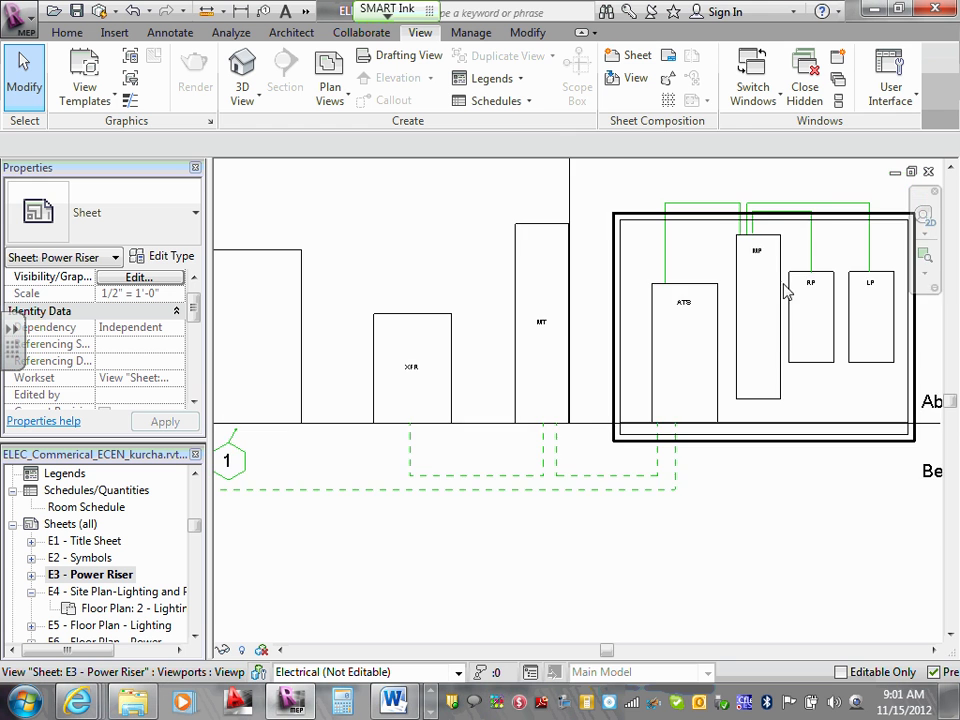
{"action": "scroll", "coordinate": [835, 302], "scroll_direction": "up", "scroll_amount": 2}
{"action": "scroll", "coordinate": [835, 302], "scroll_direction": "down", "scroll_amount": 2}
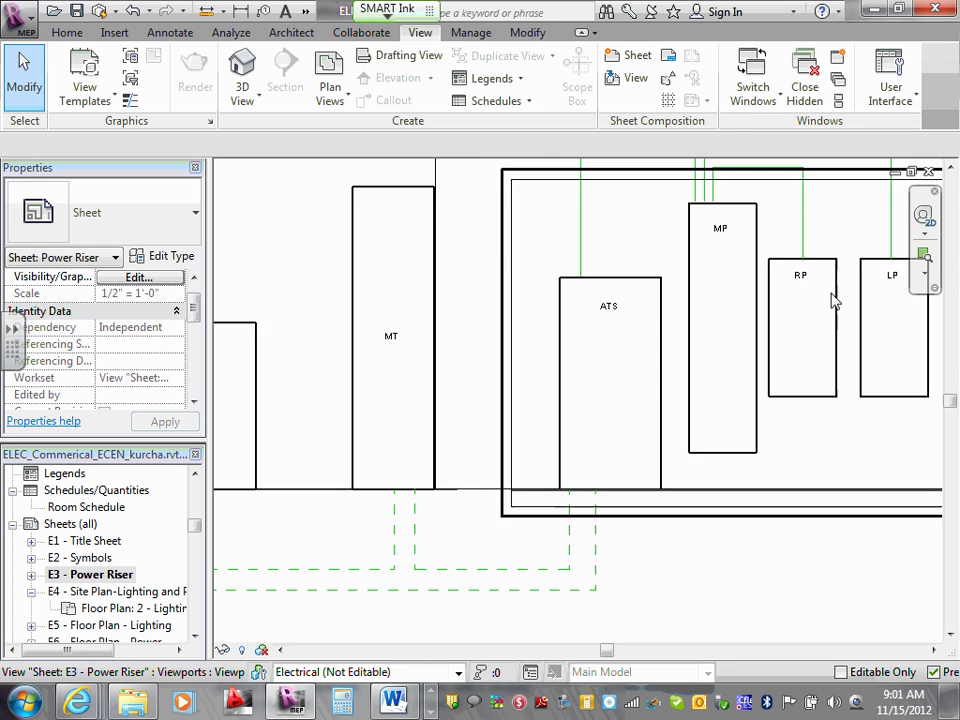
{"action": "scroll", "coordinate": [905, 305], "scroll_direction": "up", "scroll_amount": 2}
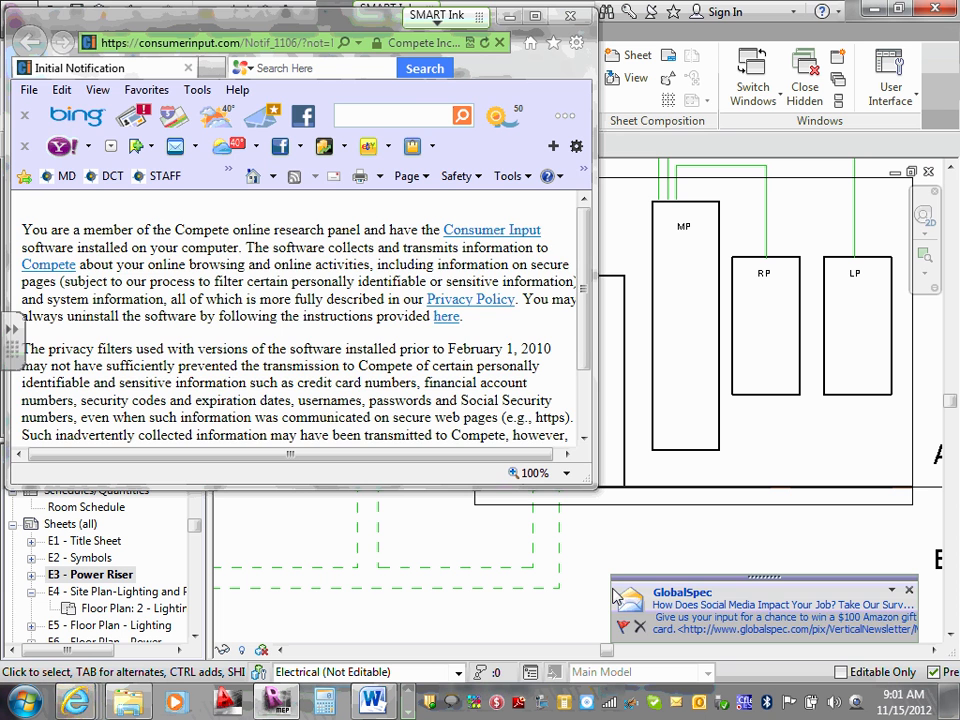
Close the pop-up browser, the notification and Outlook, then minimize Revit and Word.
{"action": "left_click", "coordinate": [574, 20]}
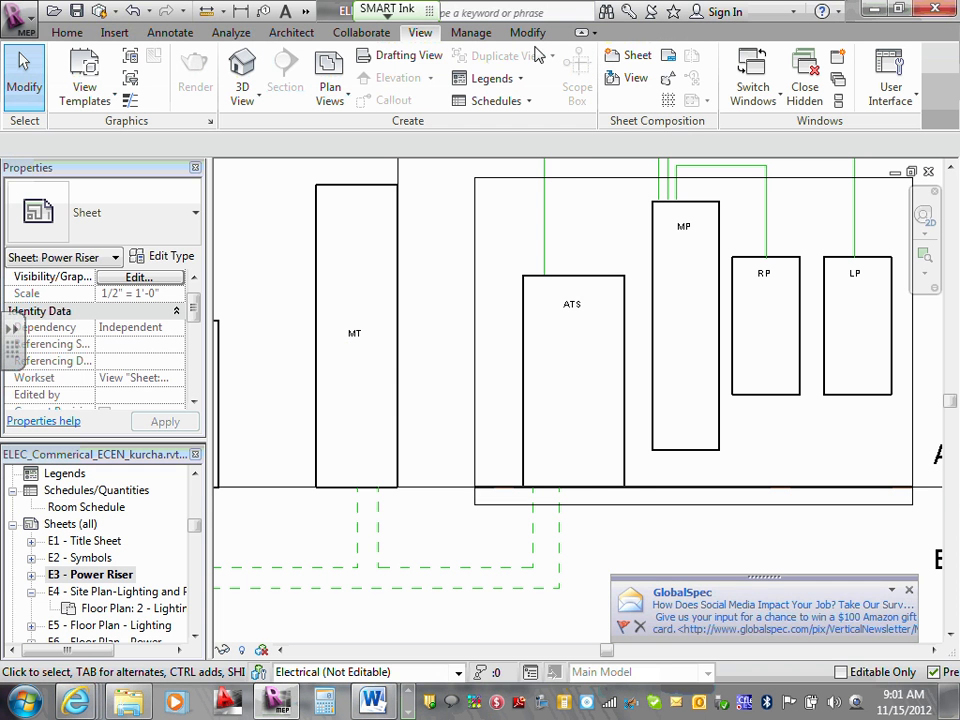
{"action": "left_click", "coordinate": [910, 594]}
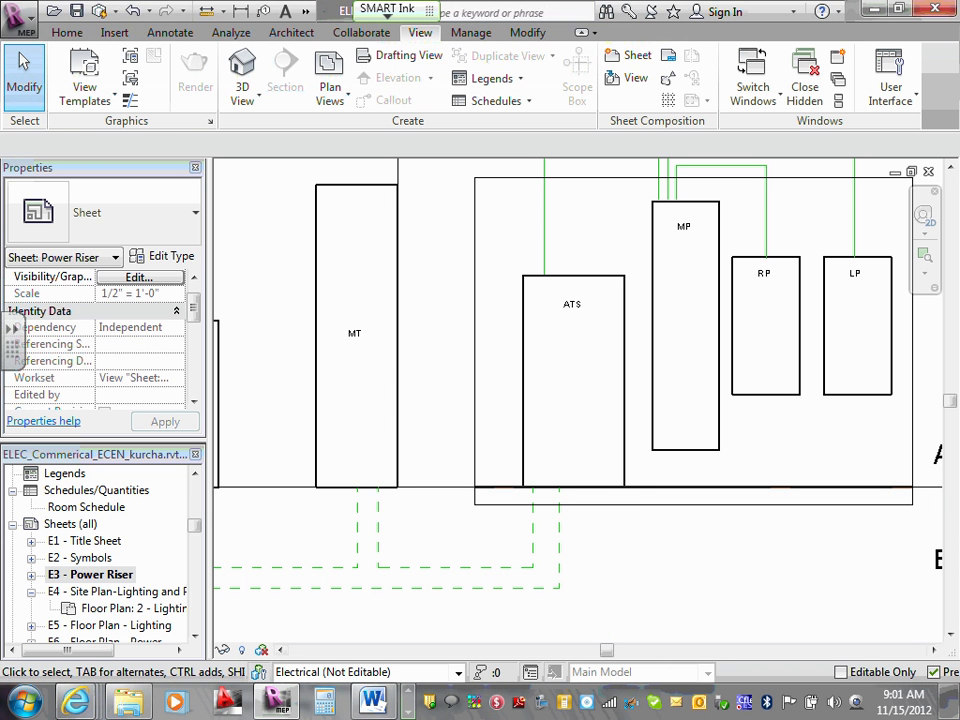
{"action": "left_click", "coordinate": [407, 713]}
{"action": "left_click", "coordinate": [407, 713]}
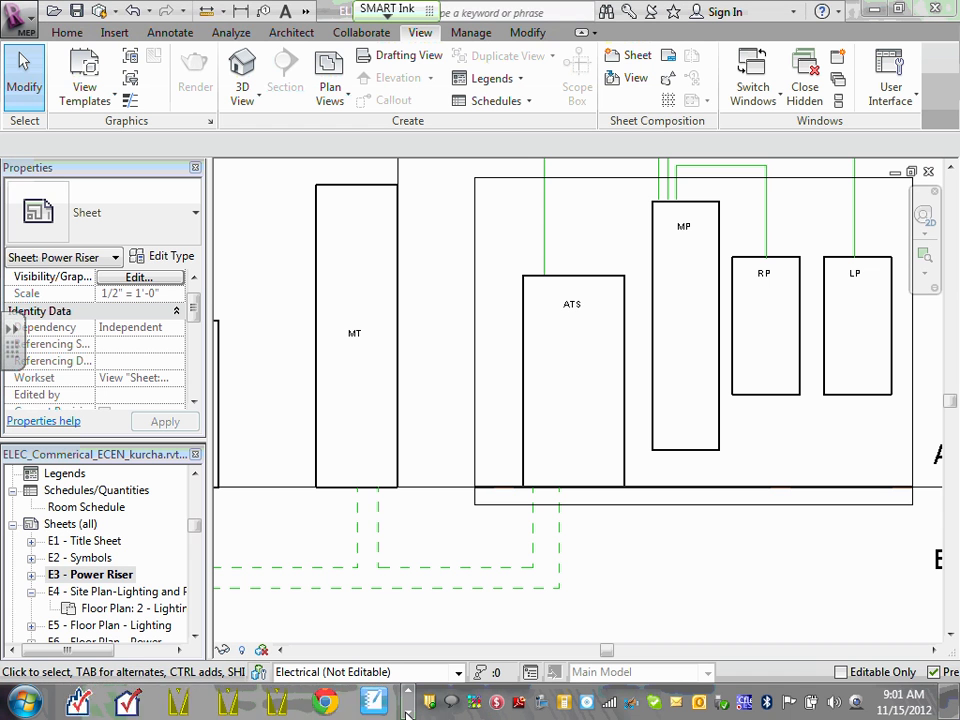
{"action": "left_click", "coordinate": [407, 713]}
{"action": "left_click", "coordinate": [407, 713]}
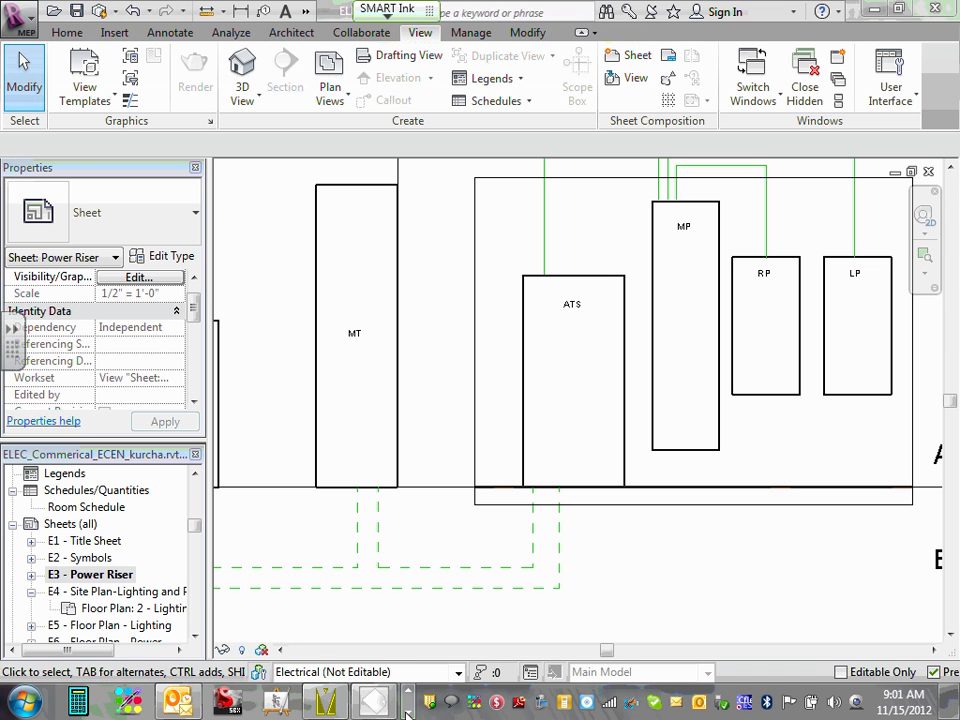
{"action": "right_click", "coordinate": [178, 703]}
{"action": "left_click", "coordinate": [133, 653]}
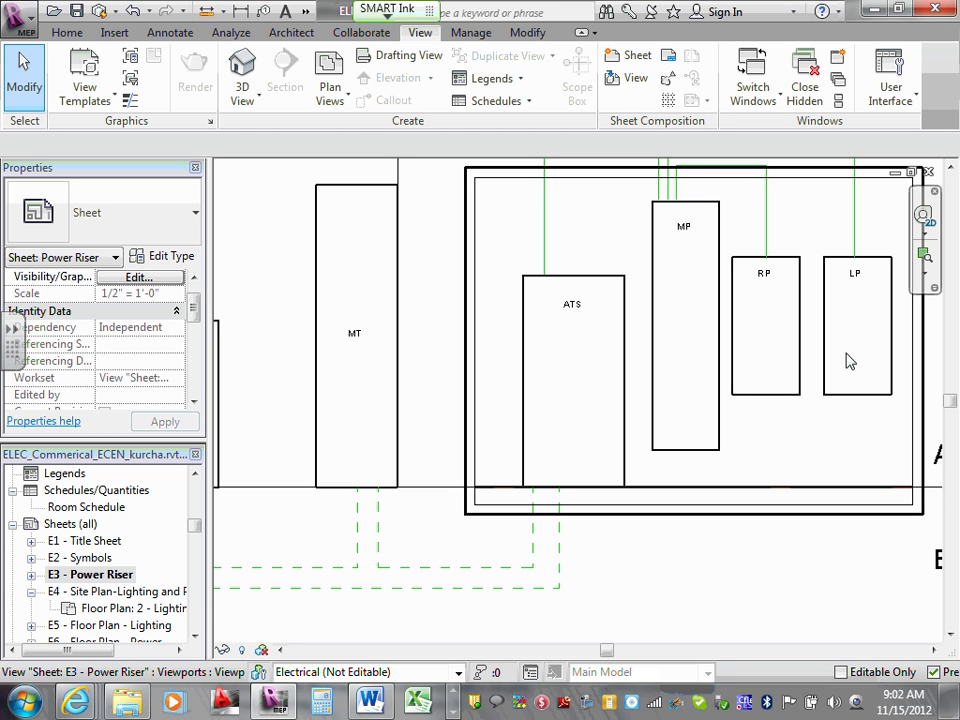
{"action": "left_click", "coordinate": [875, 10]}
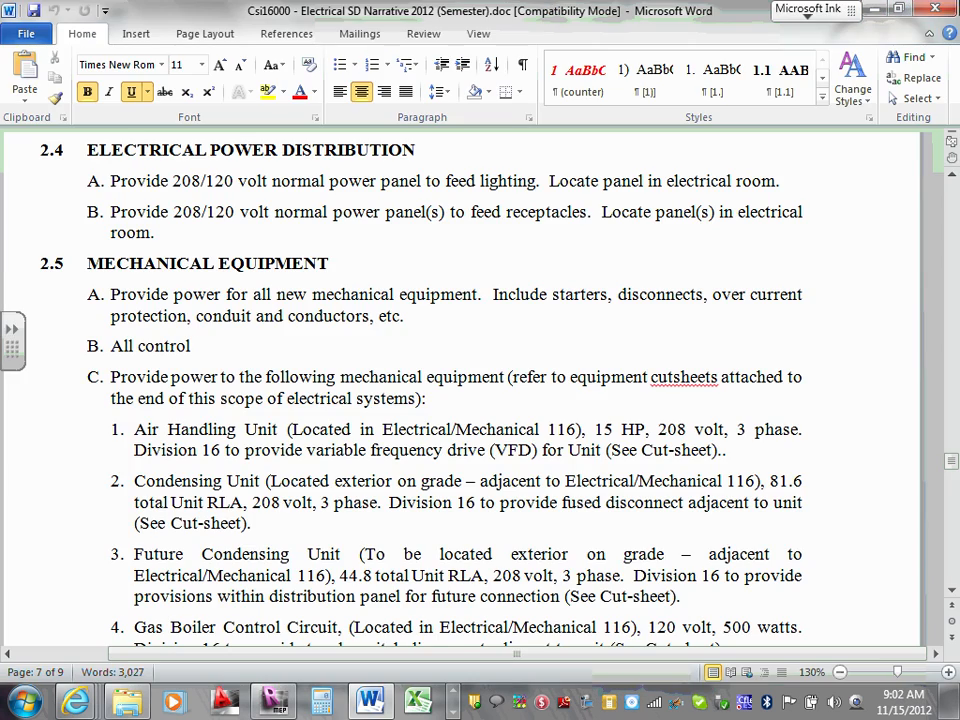
{"action": "left_click", "coordinate": [872, 10]}
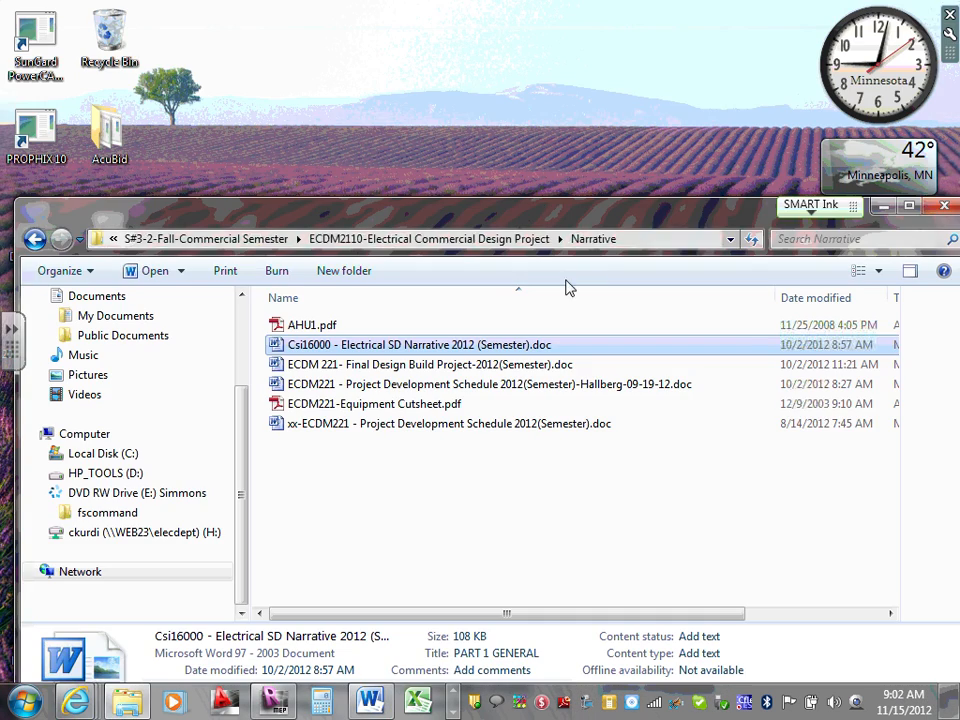
Minimize the Narrative folder and switch back to the Power Suite GenSize window from the taskbar.
{"action": "left_click", "coordinate": [884, 207]}
{"action": "left_click", "coordinate": [453, 711]}
{"action": "left_click", "coordinate": [453, 711]}
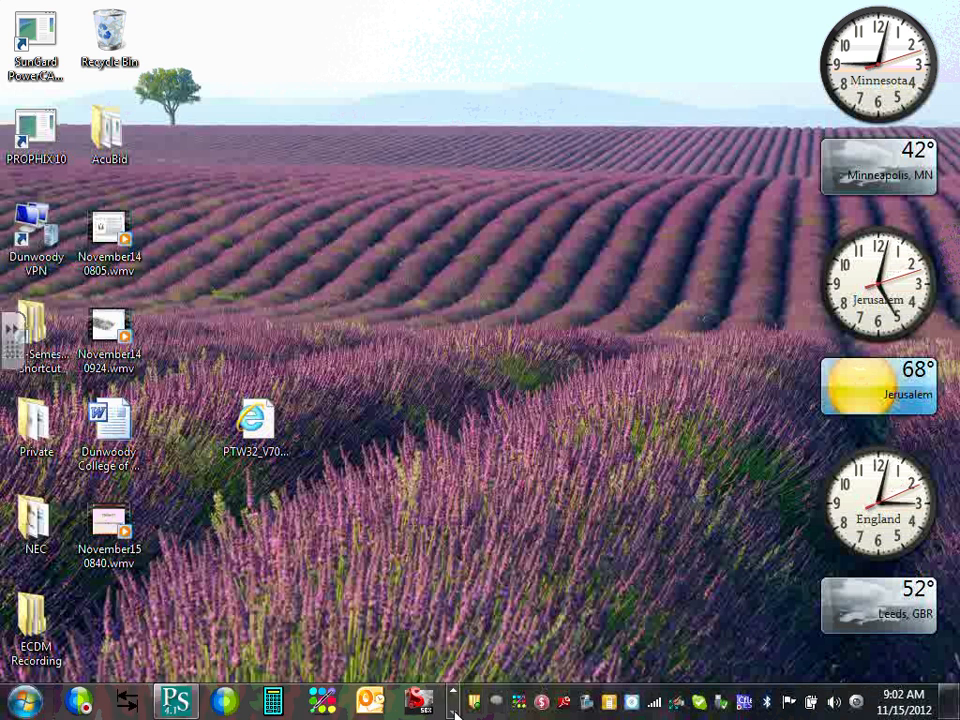
{"action": "left_click", "coordinate": [453, 711]}
{"action": "mouse_move", "coordinate": [199, 700]}
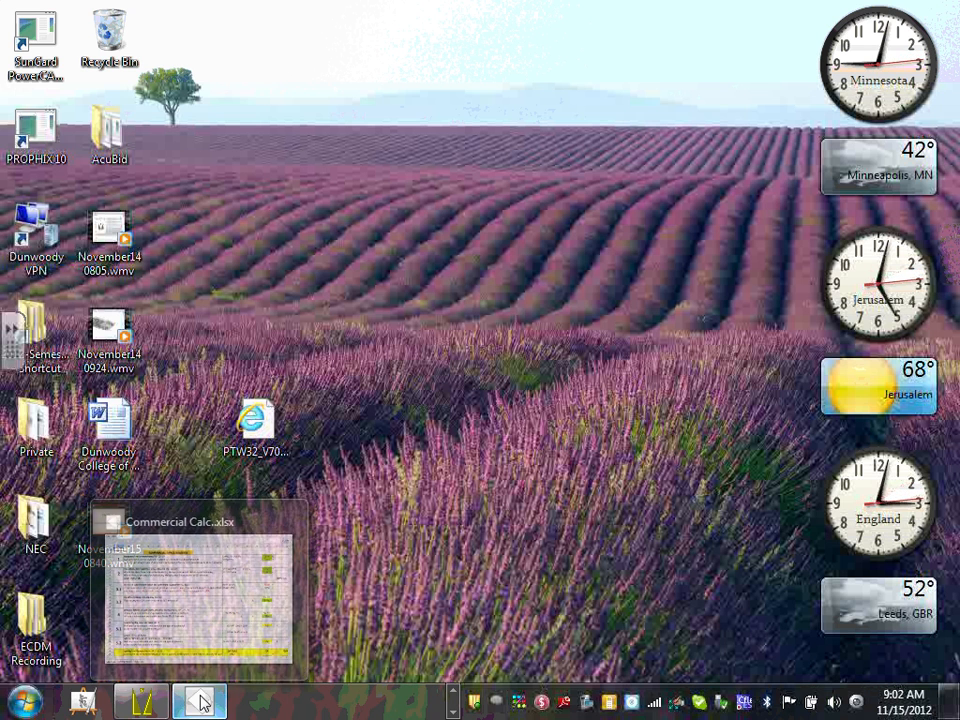
{"action": "left_click", "coordinate": [453, 691]}
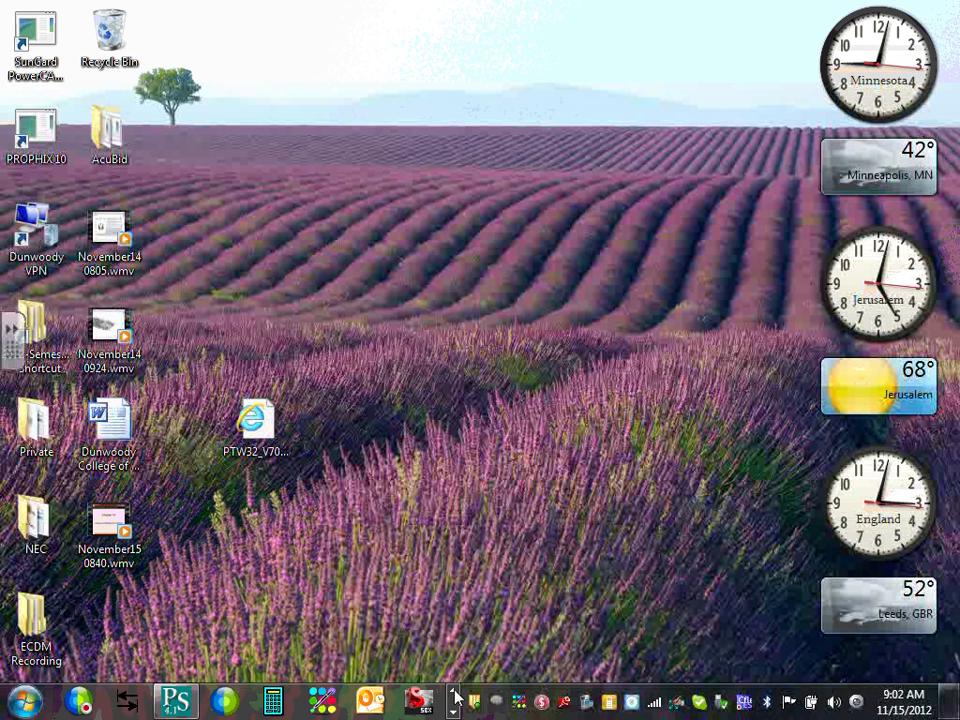
{"action": "left_click", "coordinate": [453, 691]}
{"action": "left_click", "coordinate": [453, 691]}
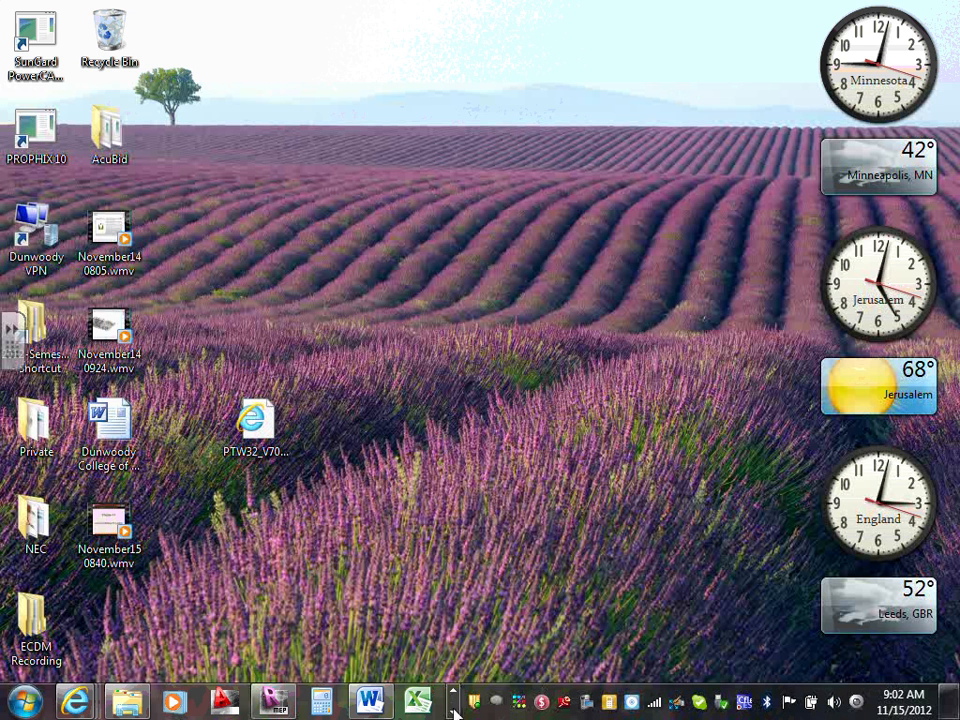
{"action": "left_click", "coordinate": [453, 711]}
{"action": "left_click", "coordinate": [453, 711]}
{"action": "left_click", "coordinate": [453, 711]}
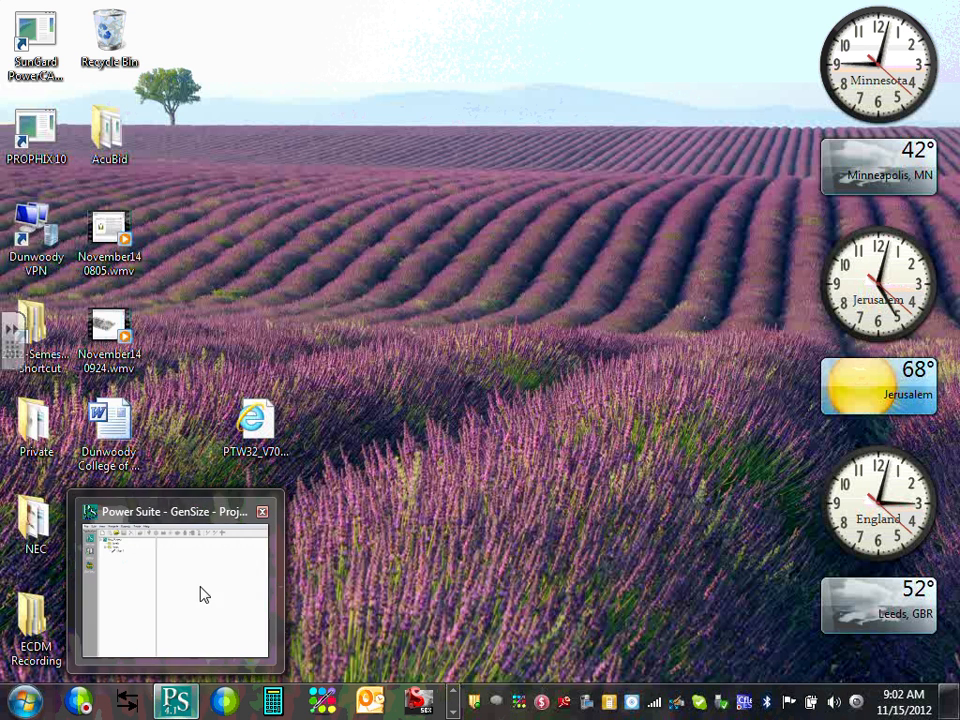
{"action": "left_click", "coordinate": [201, 594]}
Maximize GenSize, select New Project, and open Projects > Edit > Selected Project Parameters.
{"action": "left_click", "coordinate": [638, 33]}
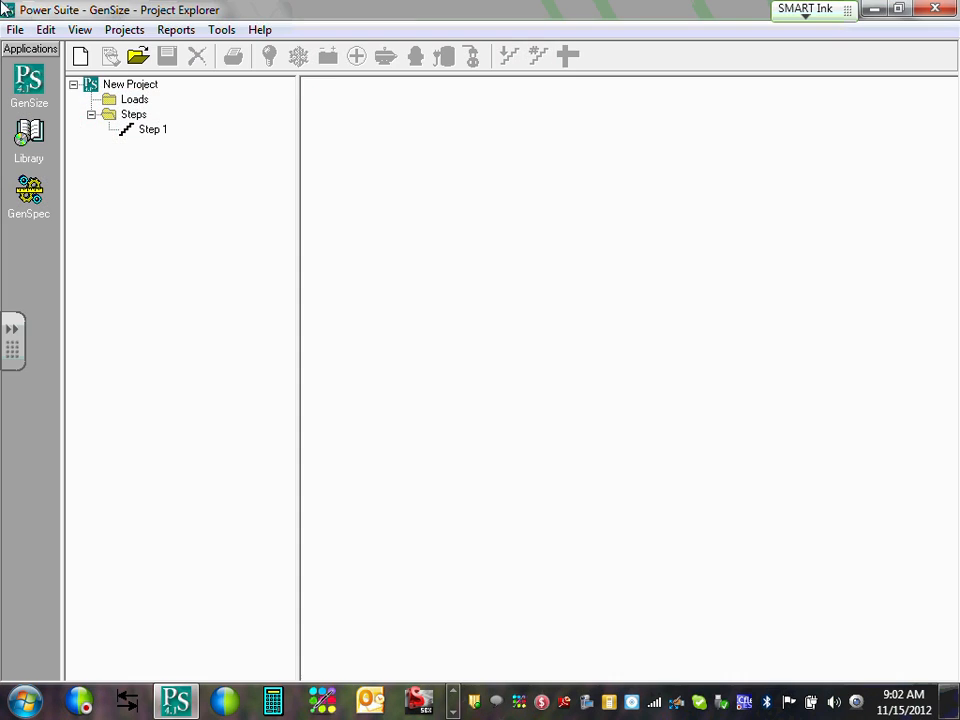
{"action": "left_click", "coordinate": [125, 30]}
{"action": "left_click", "coordinate": [91, 88]}
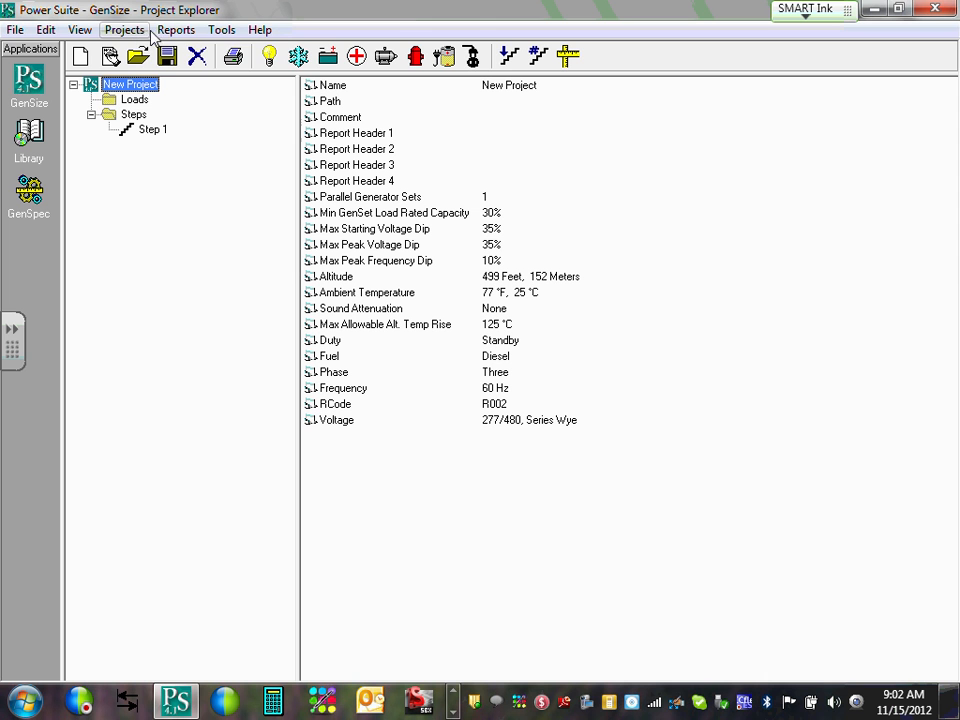
{"action": "left_click", "coordinate": [124, 30]}
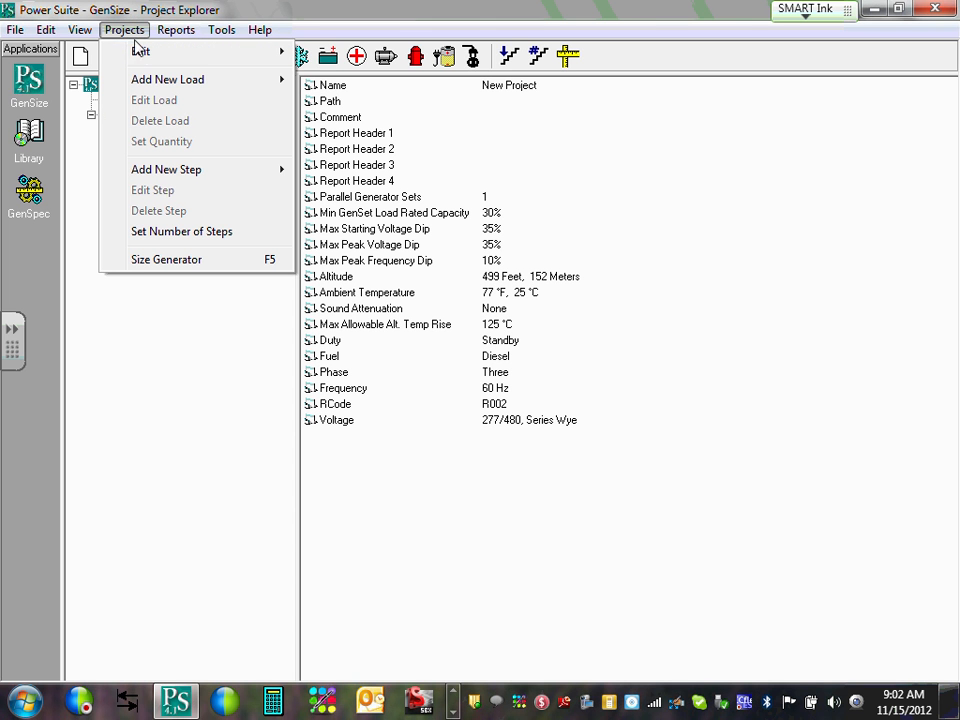
{"action": "mouse_move", "coordinate": [229, 58]}
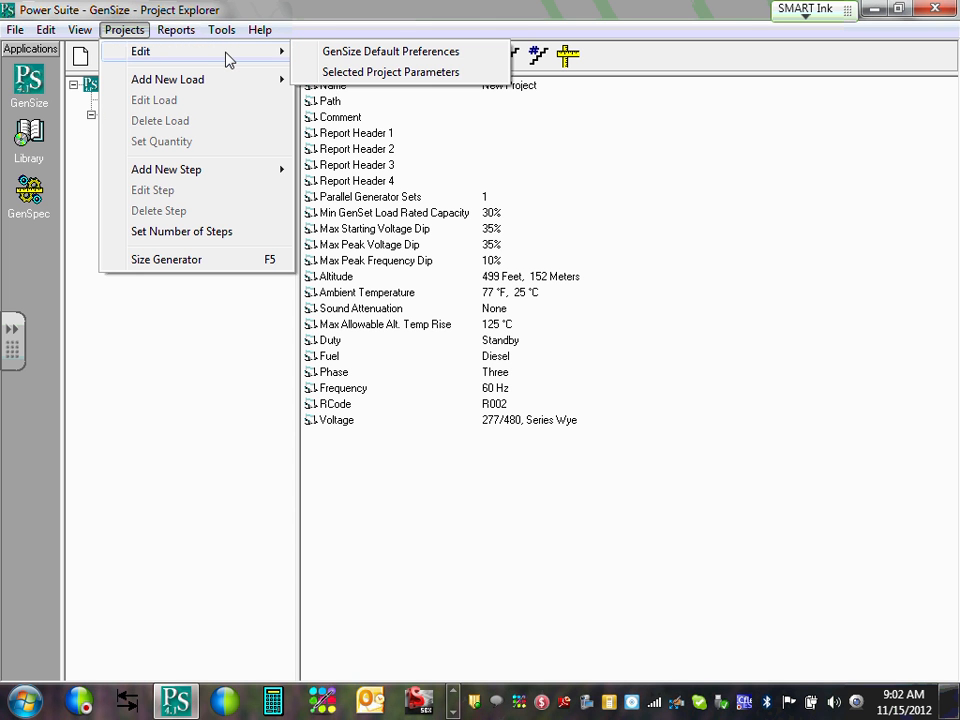
{"action": "left_click", "coordinate": [400, 73]}
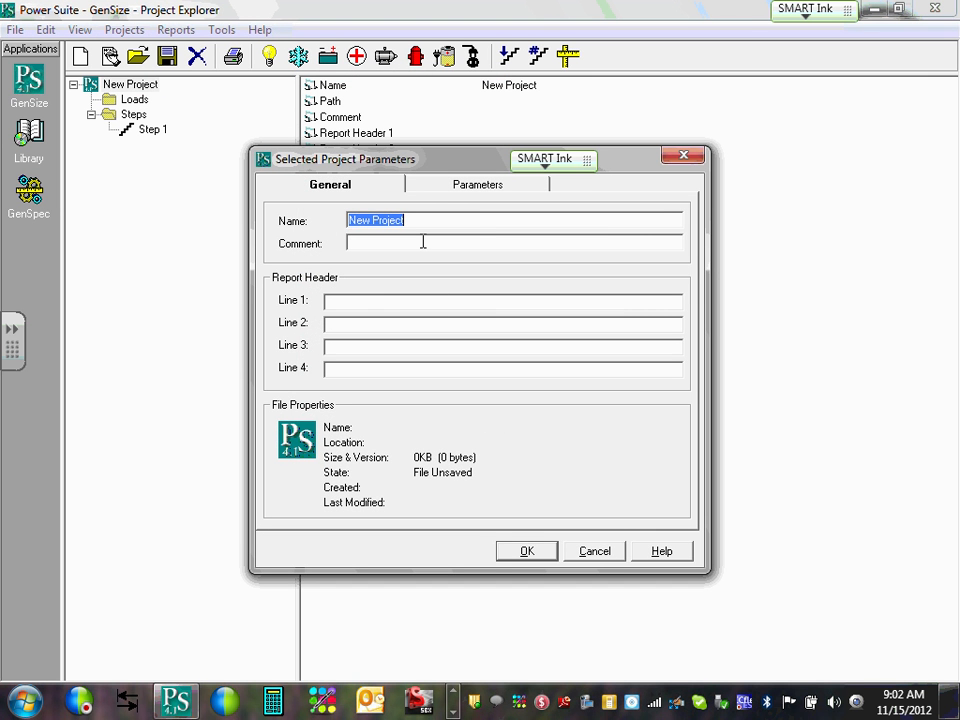
Name the project 'Commercial Project' with comment ECDM2210 and glance at the Parameters tab.
{"action": "type", "text": "Comm"}
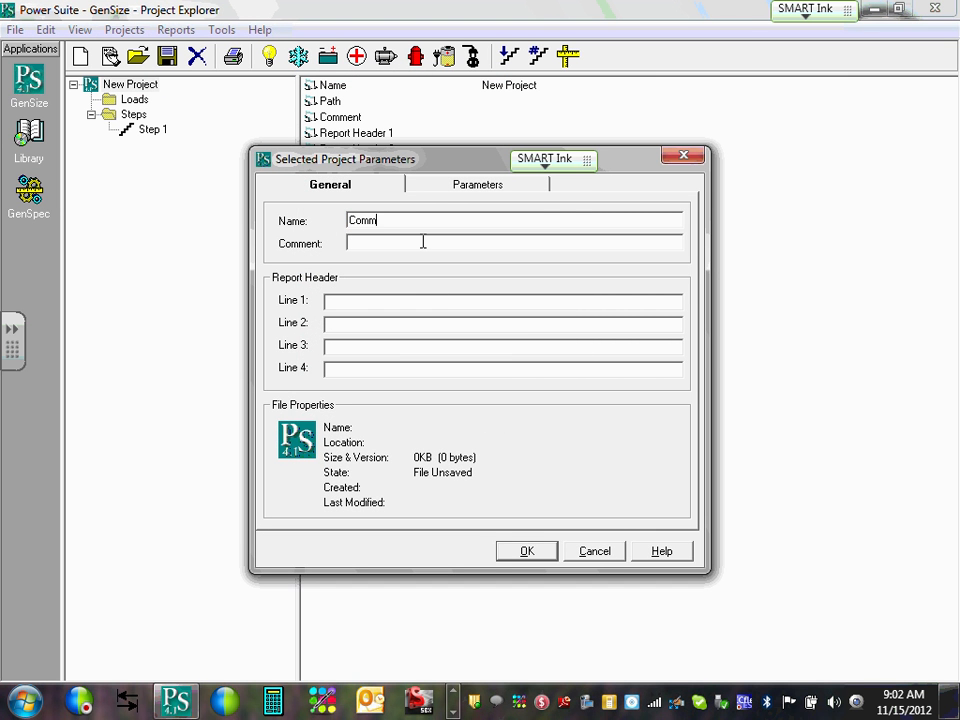
{"action": "type", "text": "ercial Pro"}
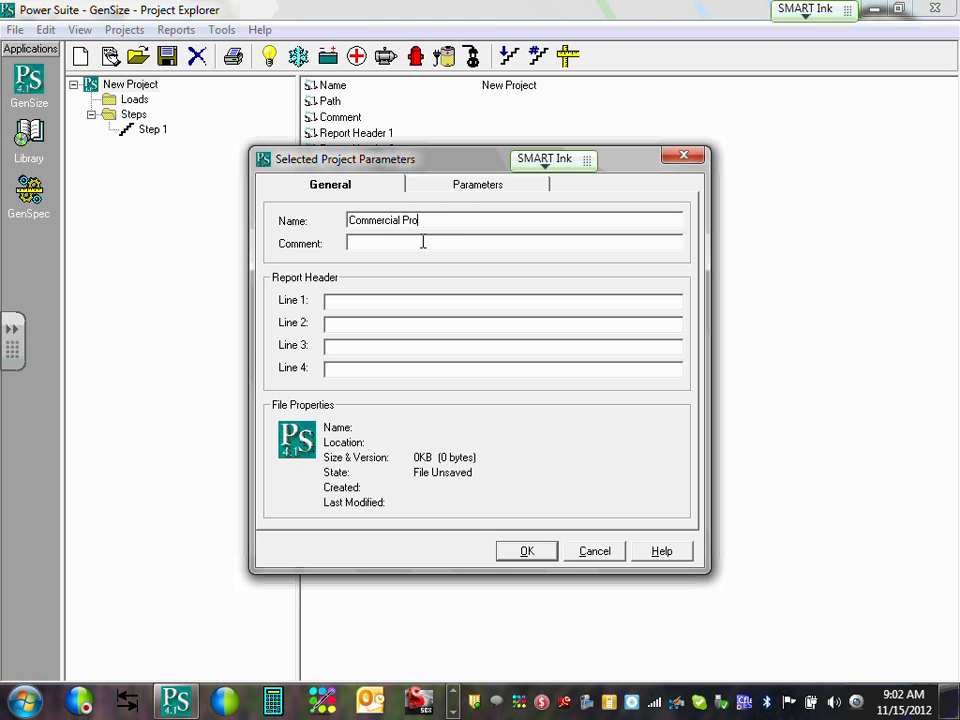
{"action": "type", "text": "ject"}
{"action": "left_click", "coordinate": [380, 242]}
{"action": "type", "text": "ECDM2210"}
{"action": "left_click", "coordinate": [370, 302]}
{"action": "left_click", "coordinate": [489, 189]}
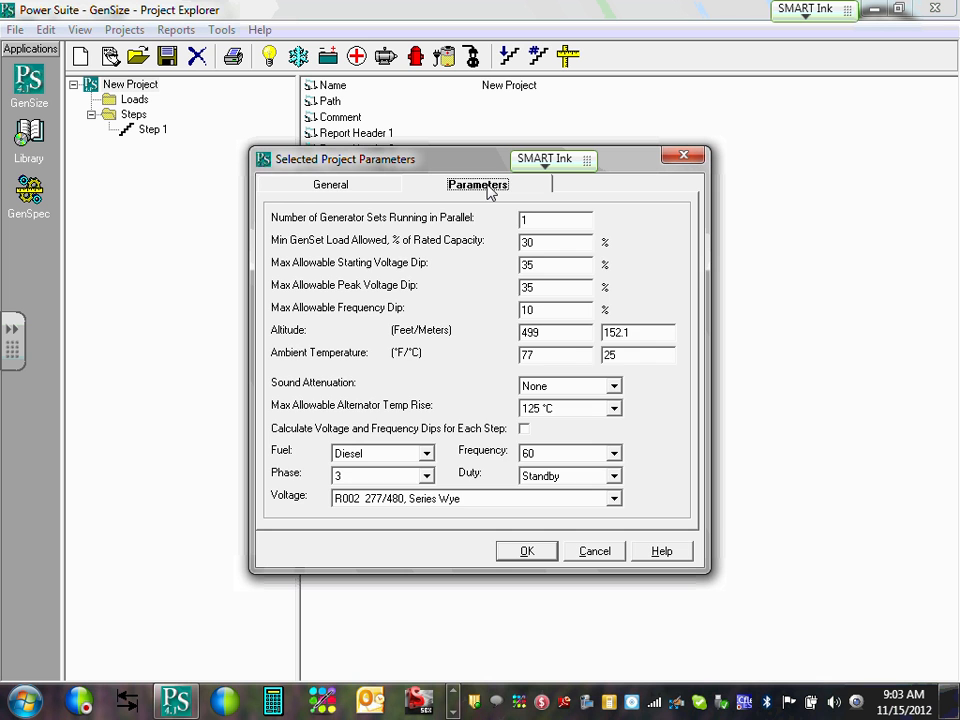
{"action": "left_click", "coordinate": [335, 186]}
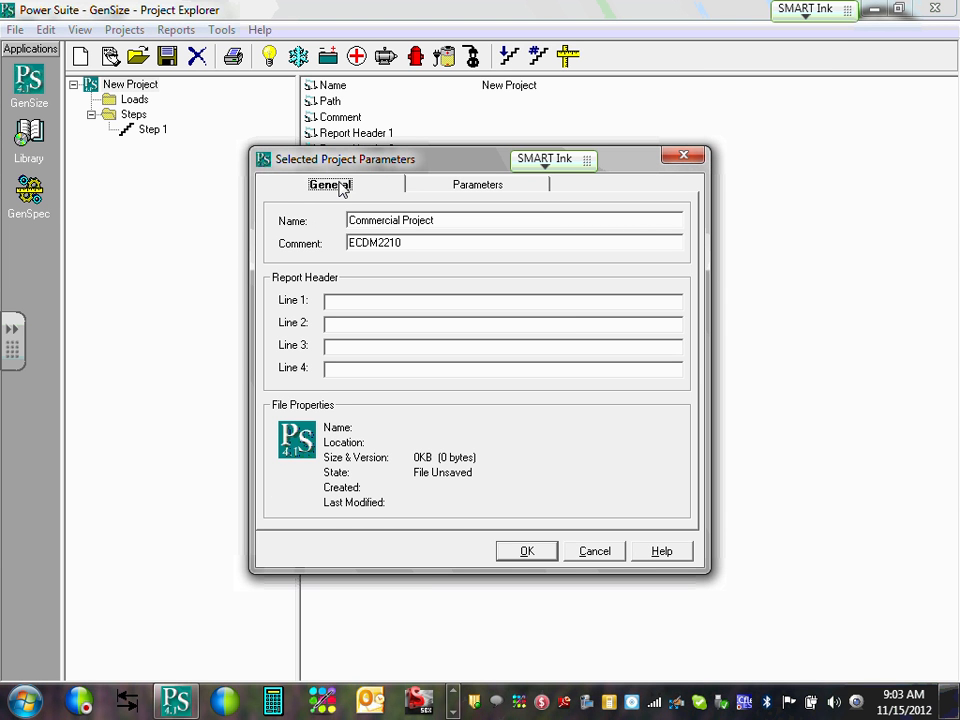
Correct the comment to ECDM2110 and view the generator sizing parameters again.
{"action": "double_click", "coordinate": [381, 242]}
{"action": "left_click", "coordinate": [391, 243]}
{"action": "type", "text": "1"}
{"action": "left_click", "coordinate": [409, 243]}
{"action": "left_click", "coordinate": [489, 194]}
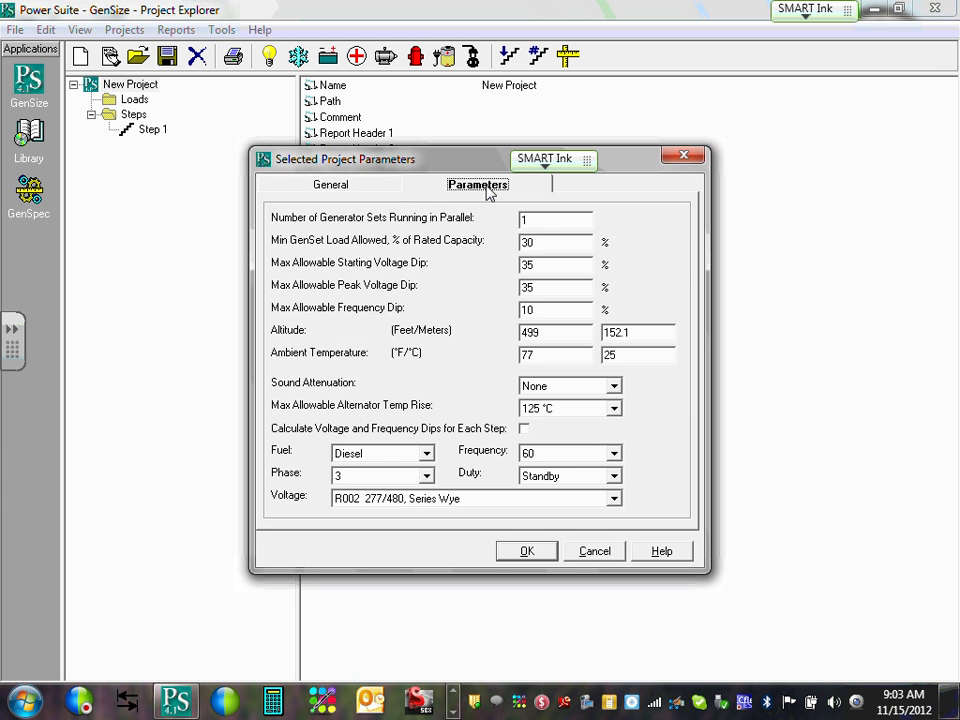
Close the project parameters dialog and reopen Selected Project Parameters.
{"action": "left_click", "coordinate": [612, 551]}
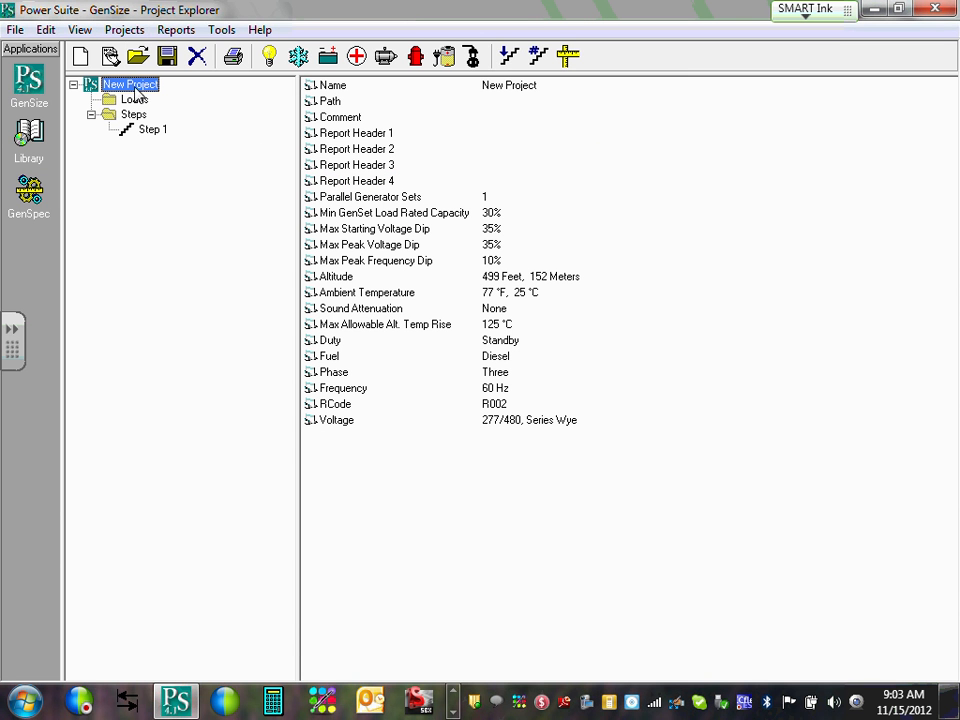
{"action": "left_click", "coordinate": [139, 30]}
{"action": "mouse_move", "coordinate": [156, 58]}
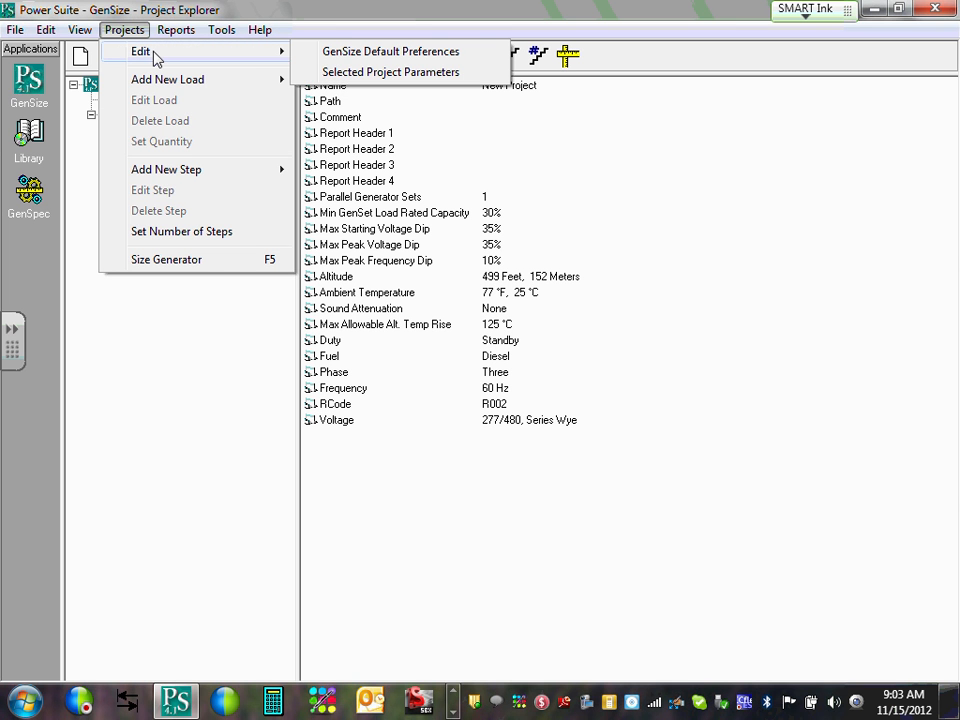
{"action": "left_click", "coordinate": [342, 74]}
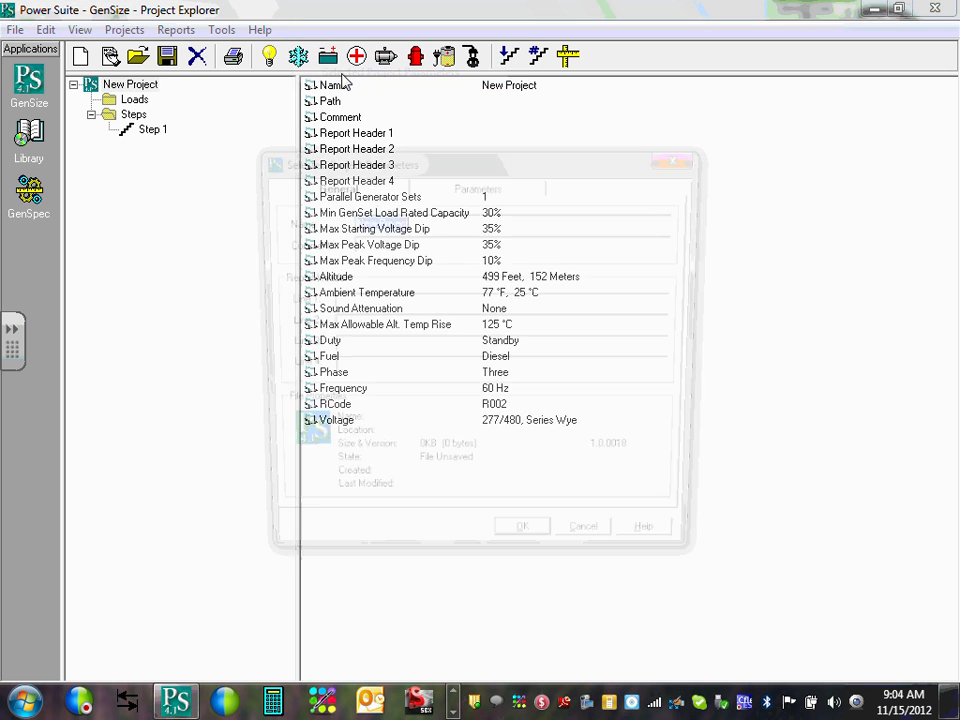
Enter 'Commercial Project' as name, ECDM2110 as comment, and the author's name as header line 1.
{"action": "type", "text": "C"}
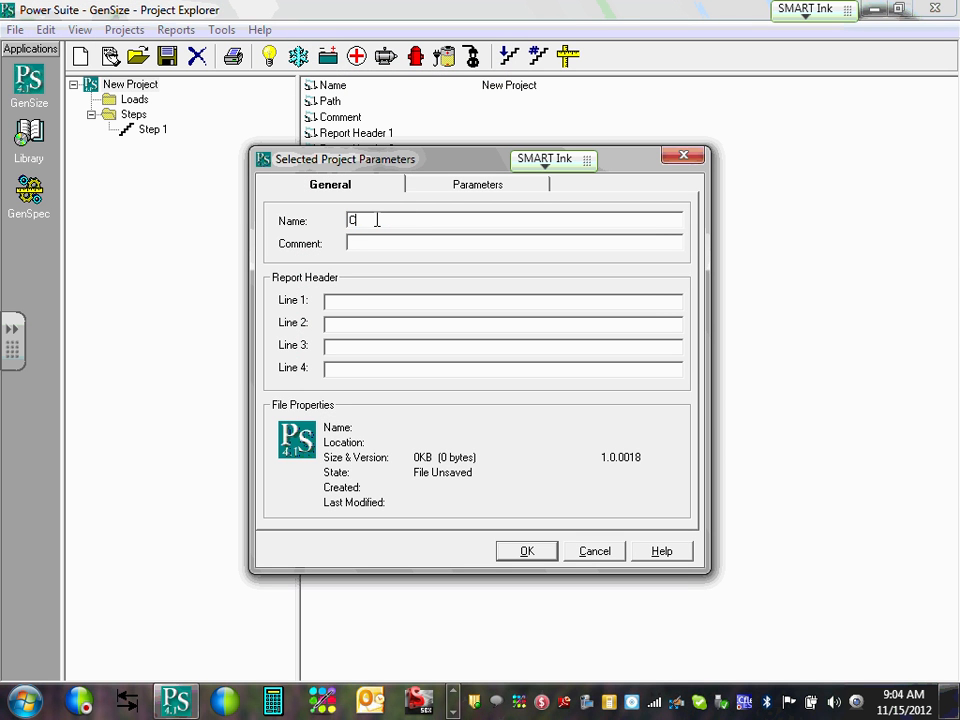
{"action": "type", "text": "ommercia"}
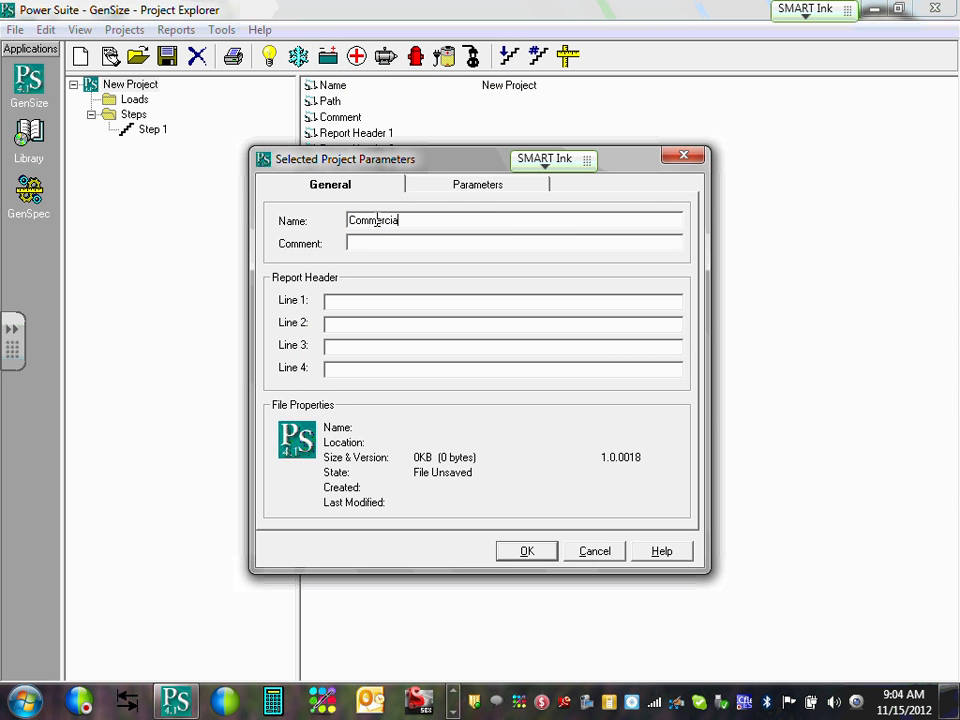
{"action": "type", "text": "l Project"}
{"action": "left_click", "coordinate": [378, 243]}
{"action": "type", "text": "ECDM2"}
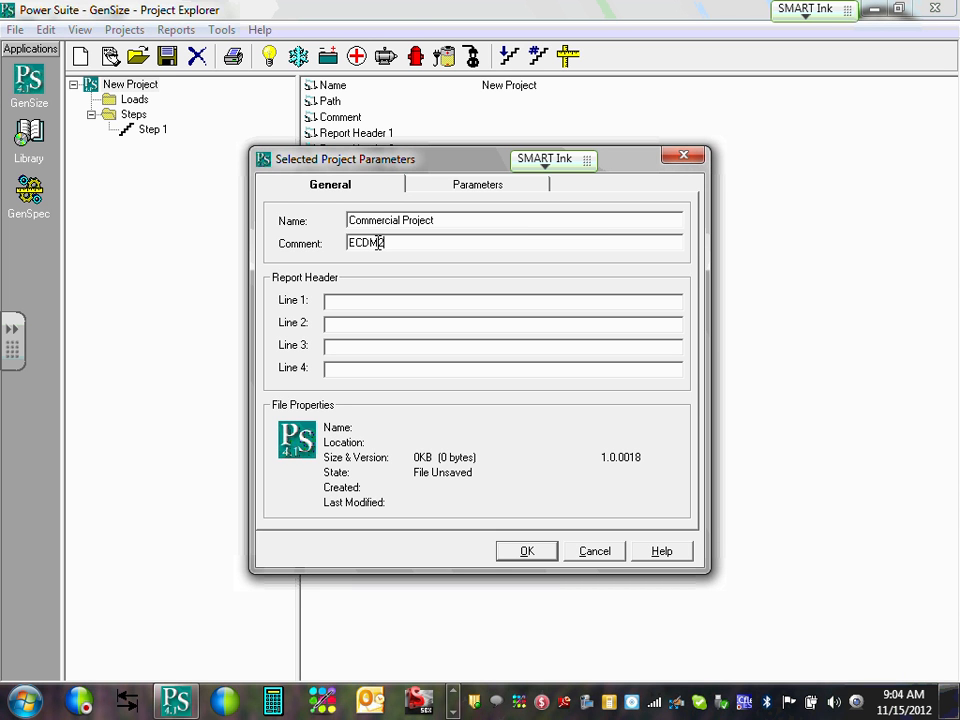
{"action": "type", "text": "110"}
{"action": "left_click", "coordinate": [388, 300]}
{"action": "type", "text": "CHad Kurdi"}
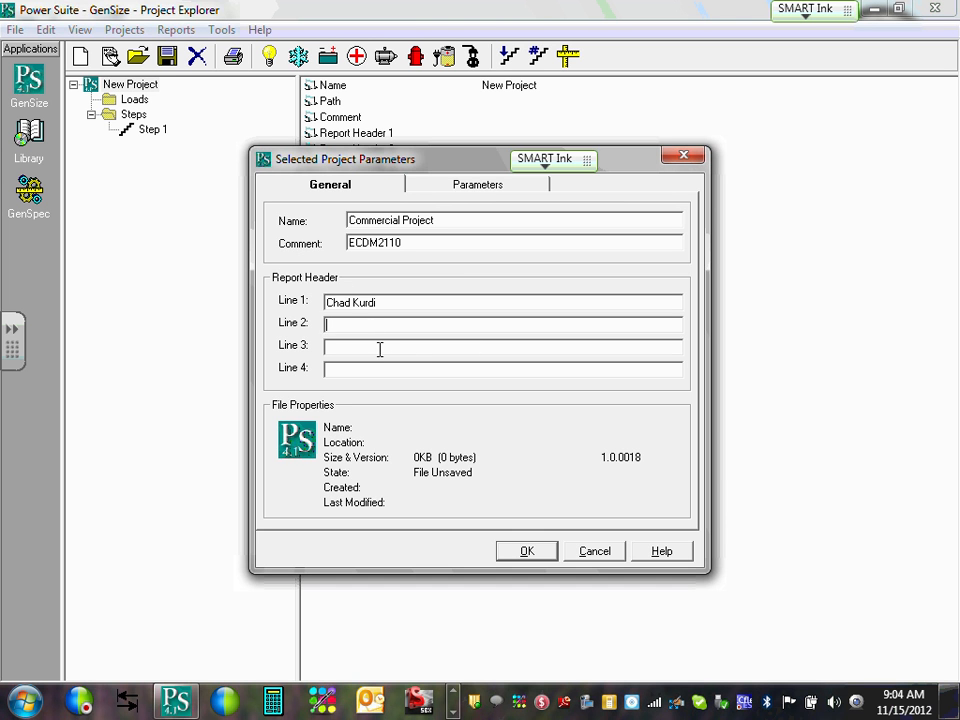
On the Parameters tab, review parallel sets, minimum load and voltage/frequency dip limits, keeping defaults.
{"action": "left_click", "coordinate": [475, 190]}
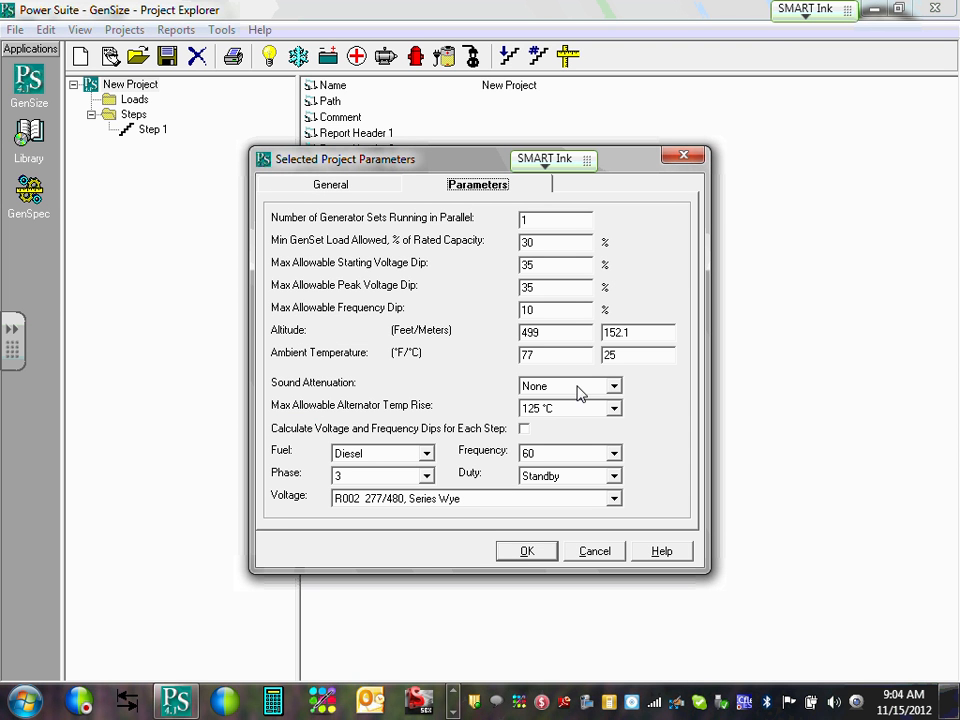
{"action": "double_click", "coordinate": [559, 223]}
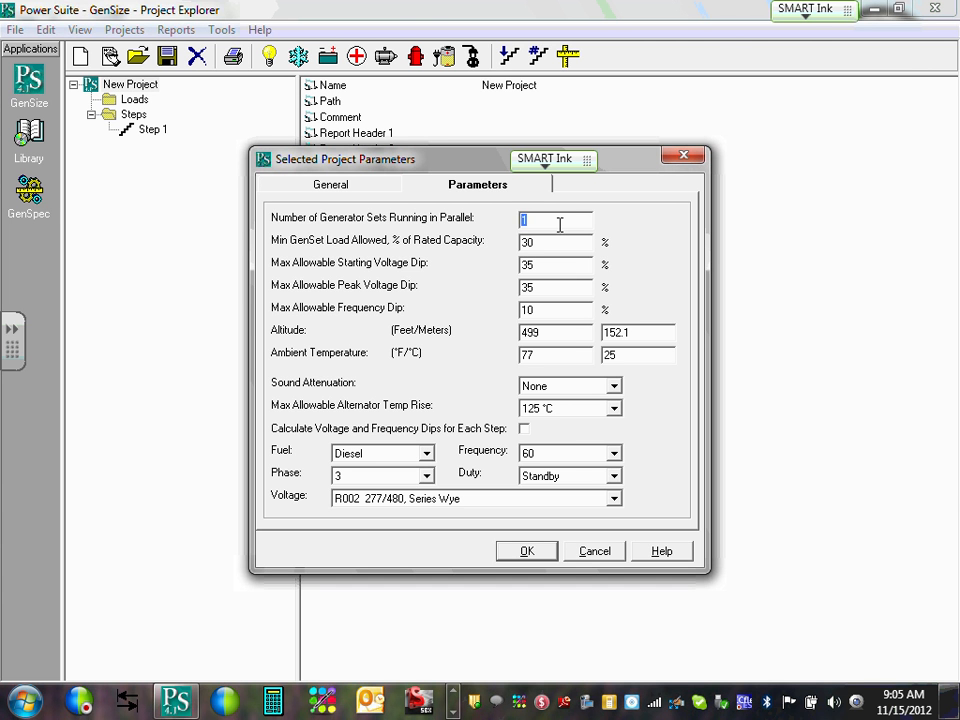
{"action": "key", "text": "Tab"}
{"action": "double_click", "coordinate": [566, 267]}
{"action": "double_click", "coordinate": [564, 287]}
{"action": "double_click", "coordinate": [565, 307]}
Set the site altitude to 800 ft and choose Quiet Site sound attenuation.
{"action": "double_click", "coordinate": [569, 336]}
{"action": "type", "text": "800"}
{"action": "double_click", "coordinate": [581, 334]}
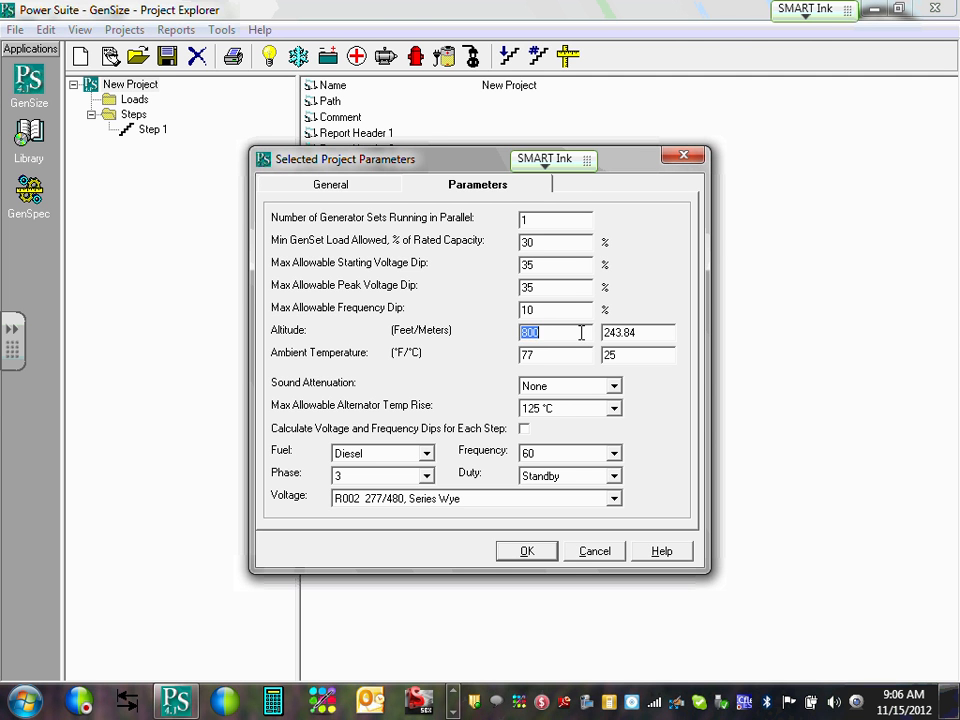
{"action": "left_click", "coordinate": [581, 333]}
{"action": "double_click", "coordinate": [561, 357]}
{"action": "left_click", "coordinate": [561, 357]}
{"action": "left_click", "coordinate": [614, 387]}
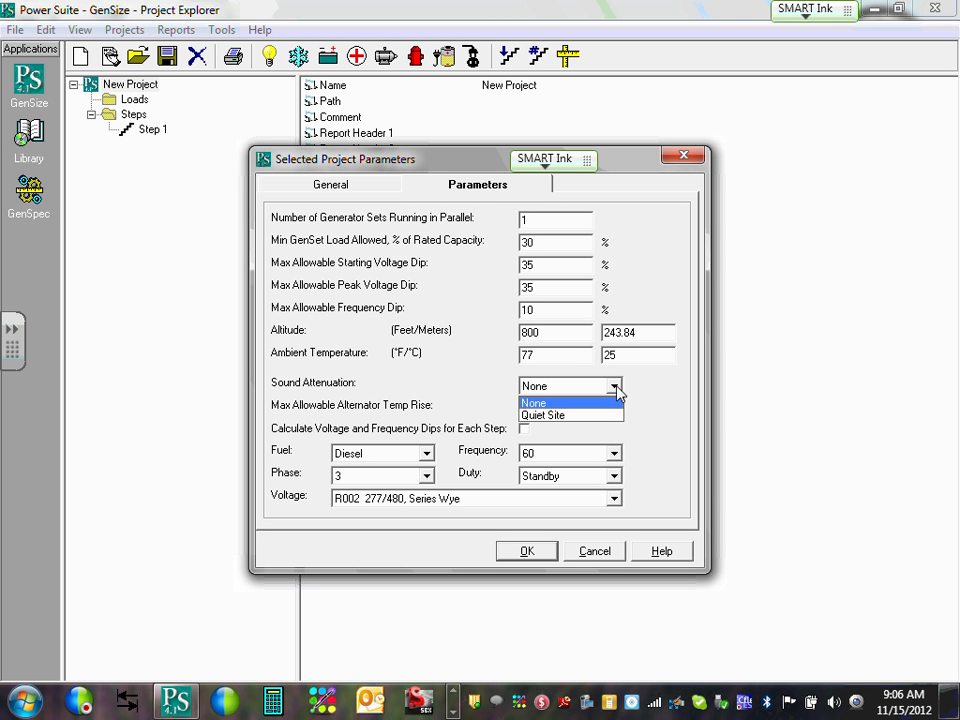
{"action": "left_click", "coordinate": [550, 416]}
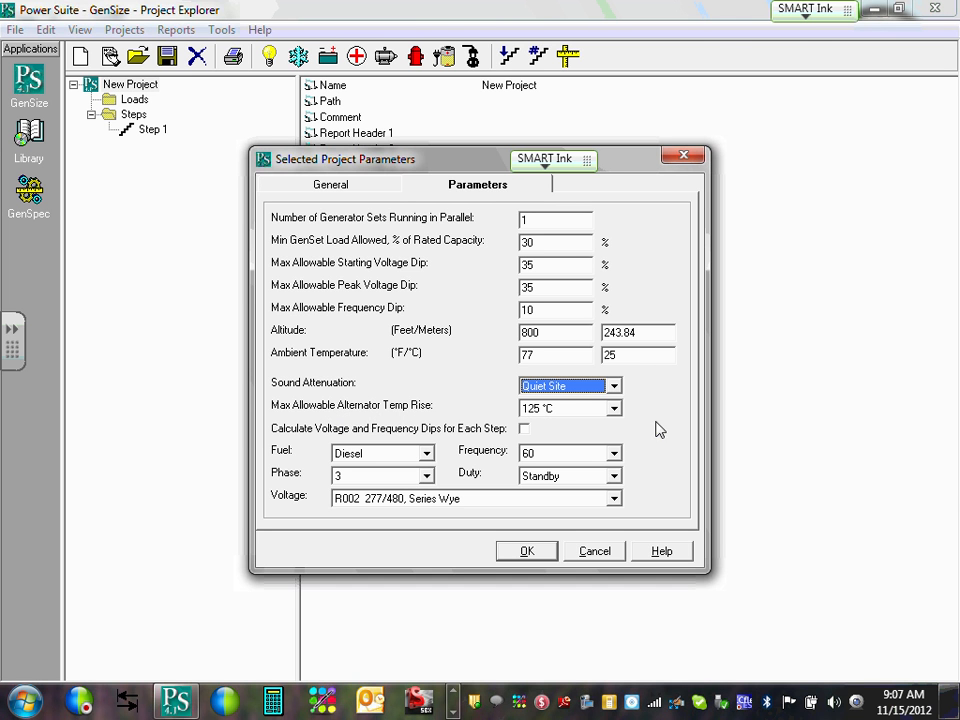
Confirm Diesel fuel, 3 phase and 60 Hz frequency.
{"action": "left_click", "coordinate": [426, 454]}
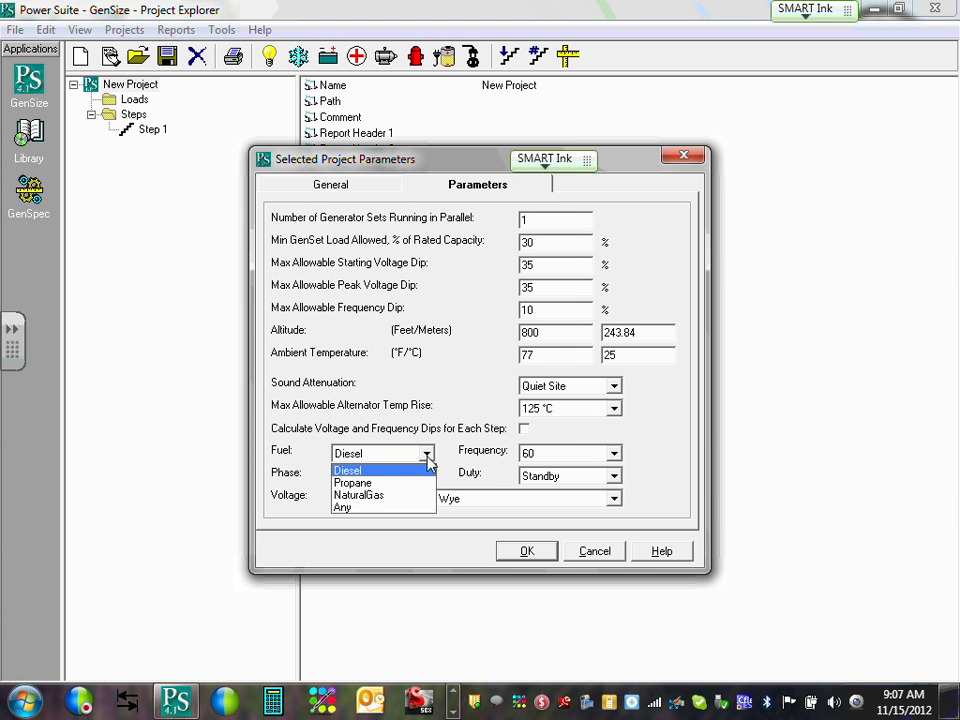
{"action": "left_click", "coordinate": [350, 469]}
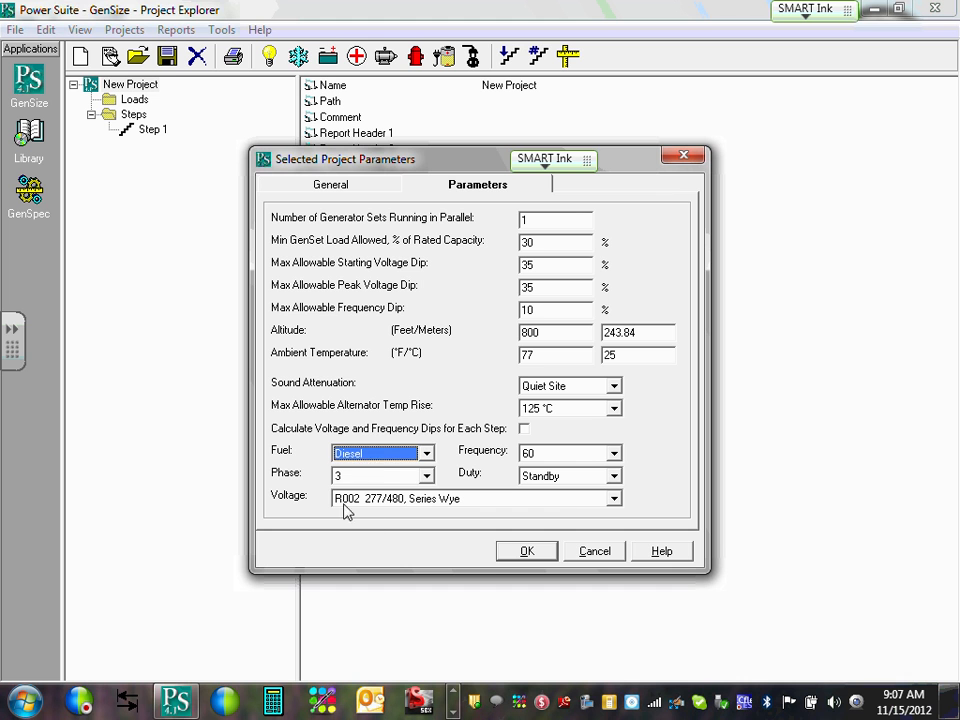
{"action": "left_click", "coordinate": [405, 477]}
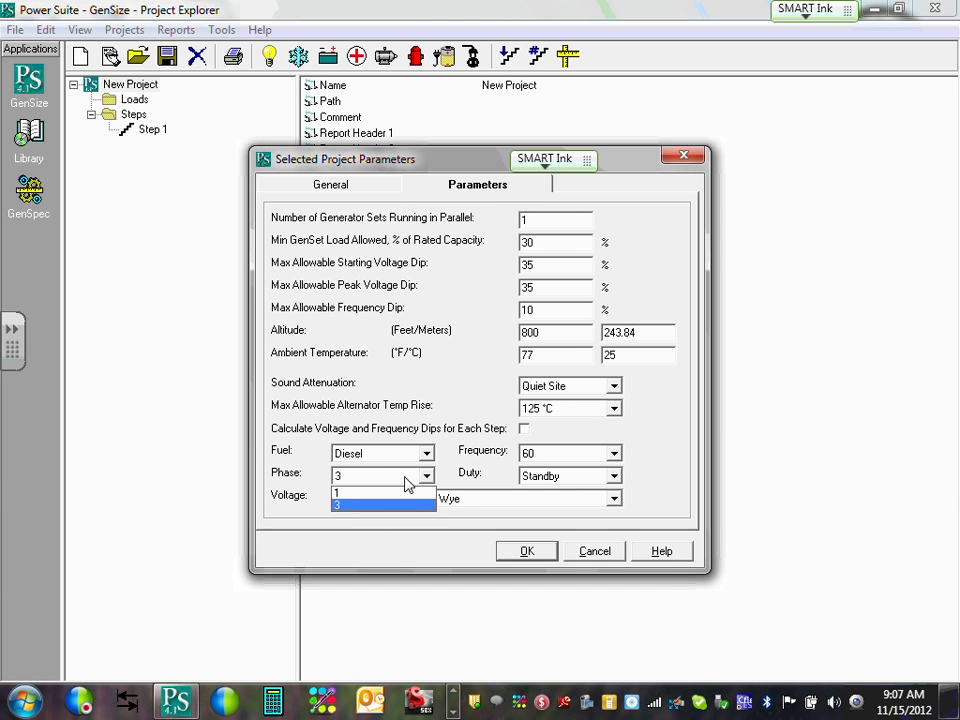
{"action": "left_click", "coordinate": [405, 478]}
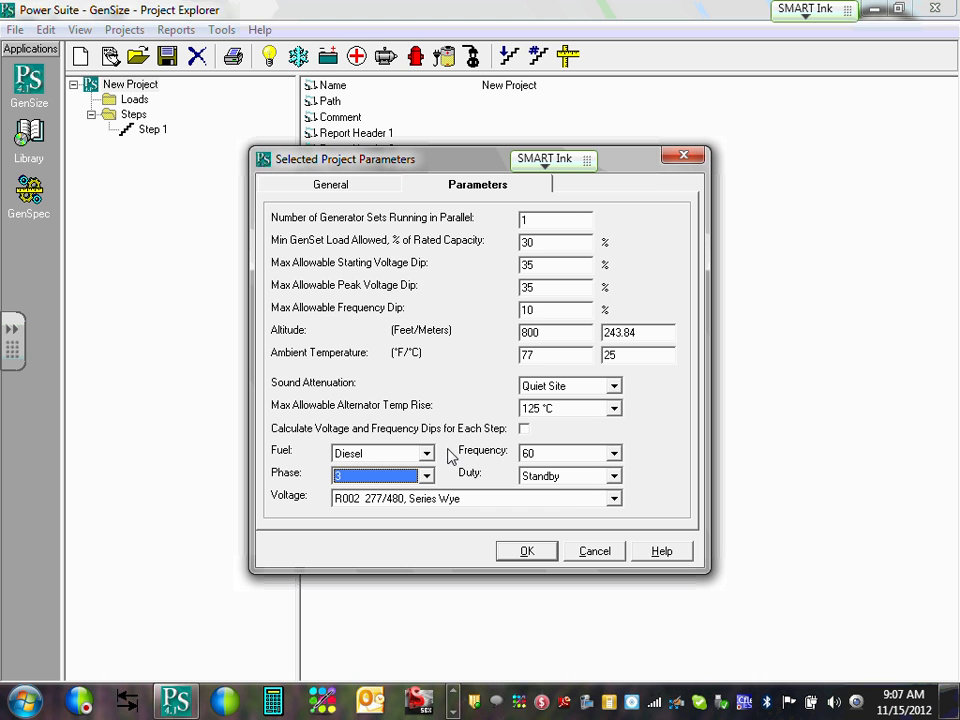
{"action": "left_click", "coordinate": [615, 454]}
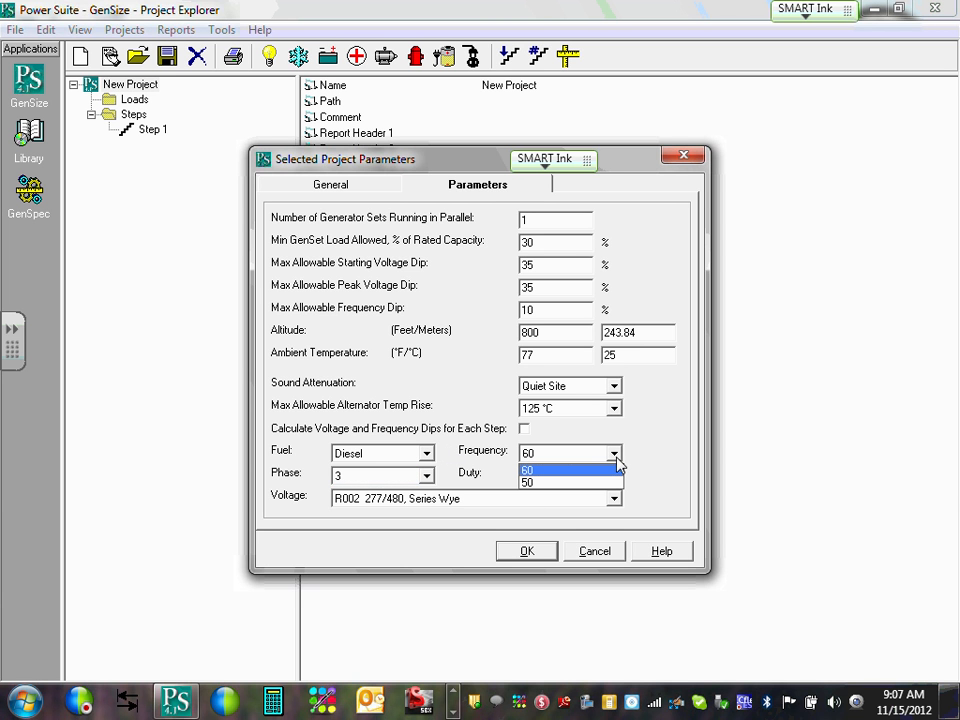
{"action": "left_click", "coordinate": [616, 457]}
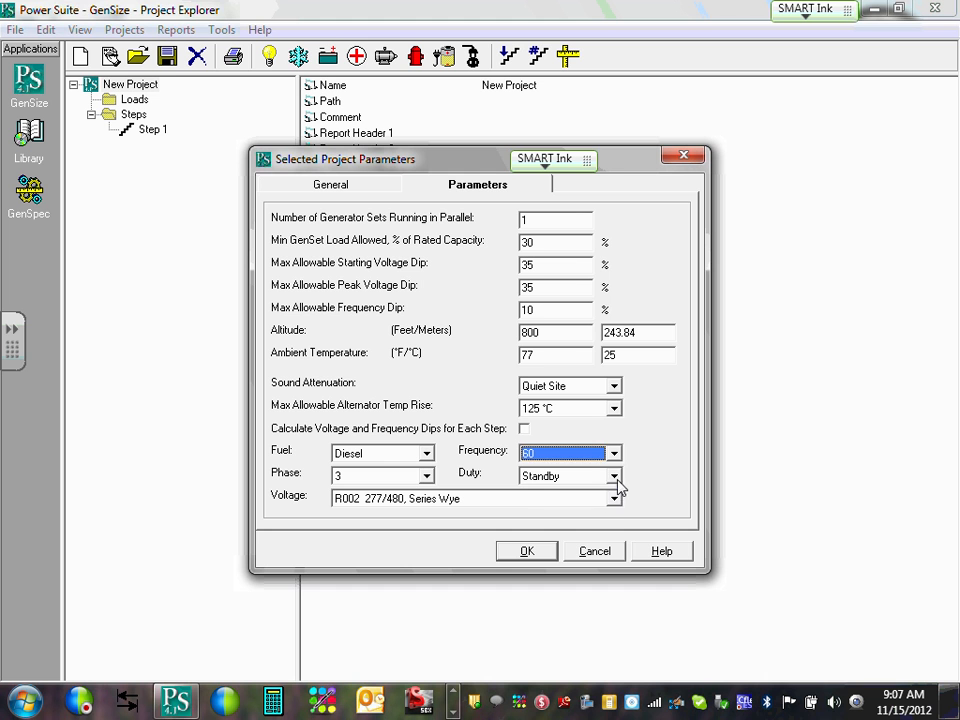
{"action": "left_click", "coordinate": [616, 477]}
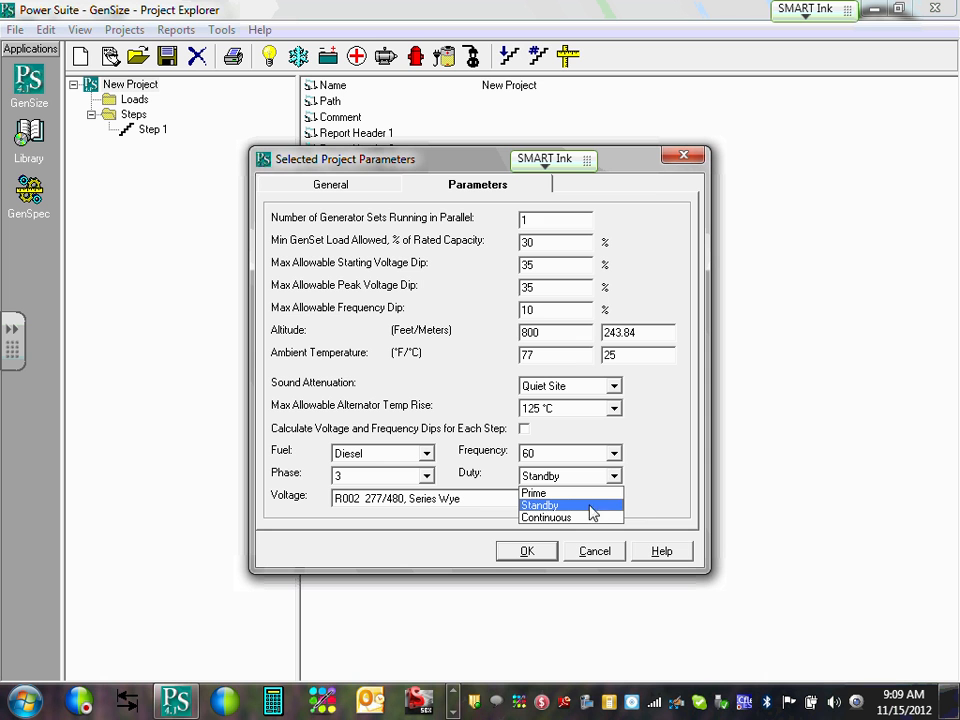
Keep Standby duty and set the voltage to R098 120/208, Parallel Wye.
{"action": "left_click", "coordinate": [557, 505]}
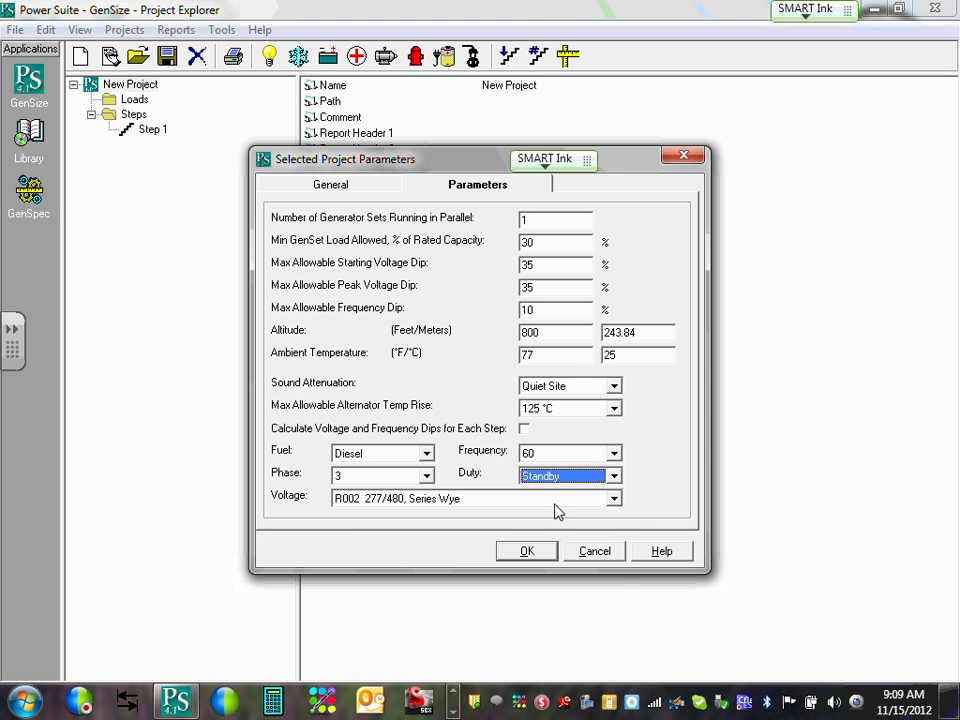
{"action": "left_click", "coordinate": [615, 500]}
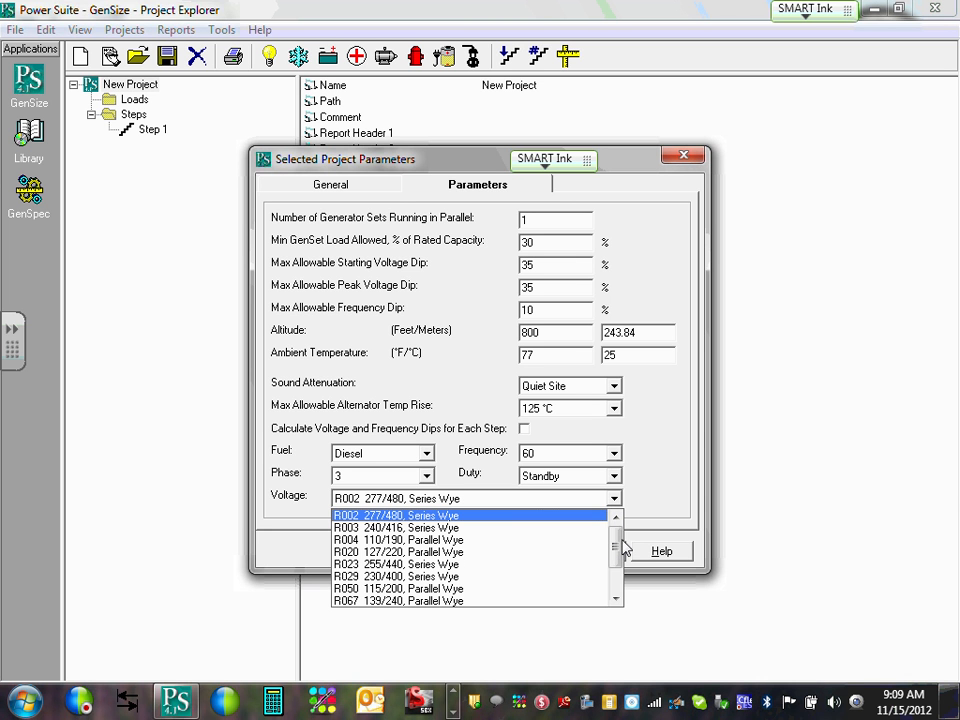
{"action": "left_click", "coordinate": [625, 543]}
{"action": "left_click", "coordinate": [618, 503]}
{"action": "left_click_drag", "start_coordinate": [617, 546], "coordinate": [616, 567]}
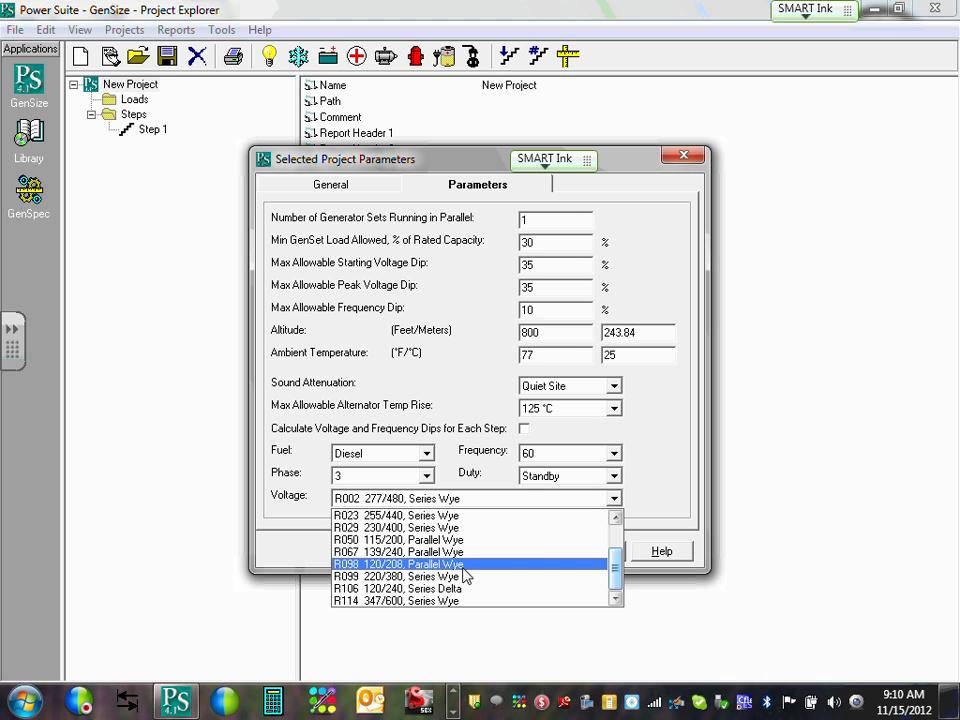
{"action": "left_click", "coordinate": [462, 566]}
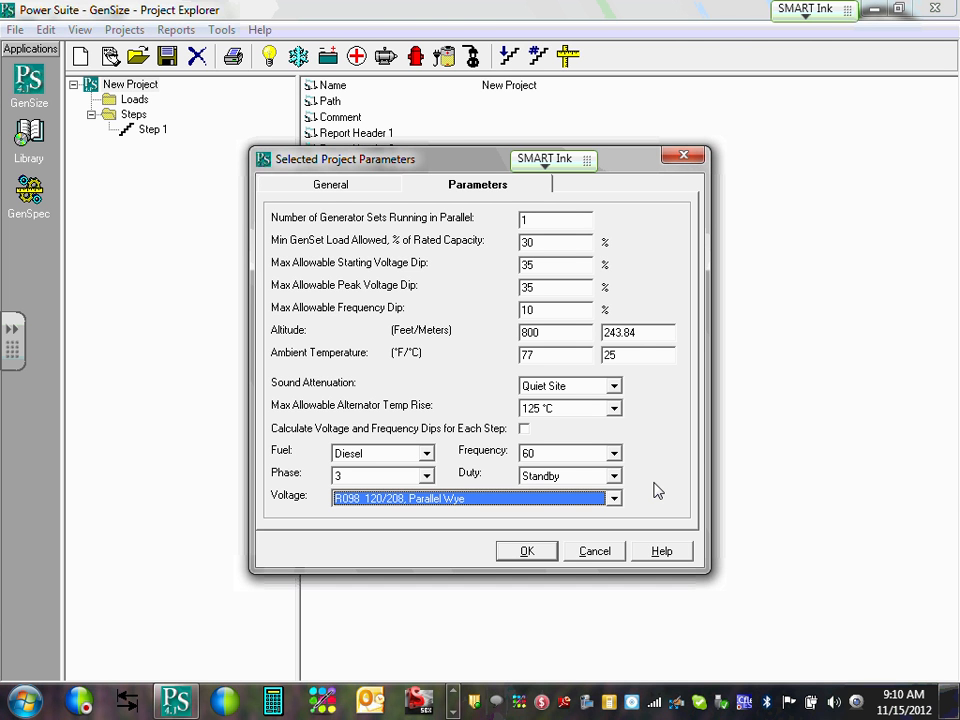
Save the parameters so the project lists RCode R098 and 120/208 Parallel Wye voltage.
{"action": "left_click", "coordinate": [525, 553]}
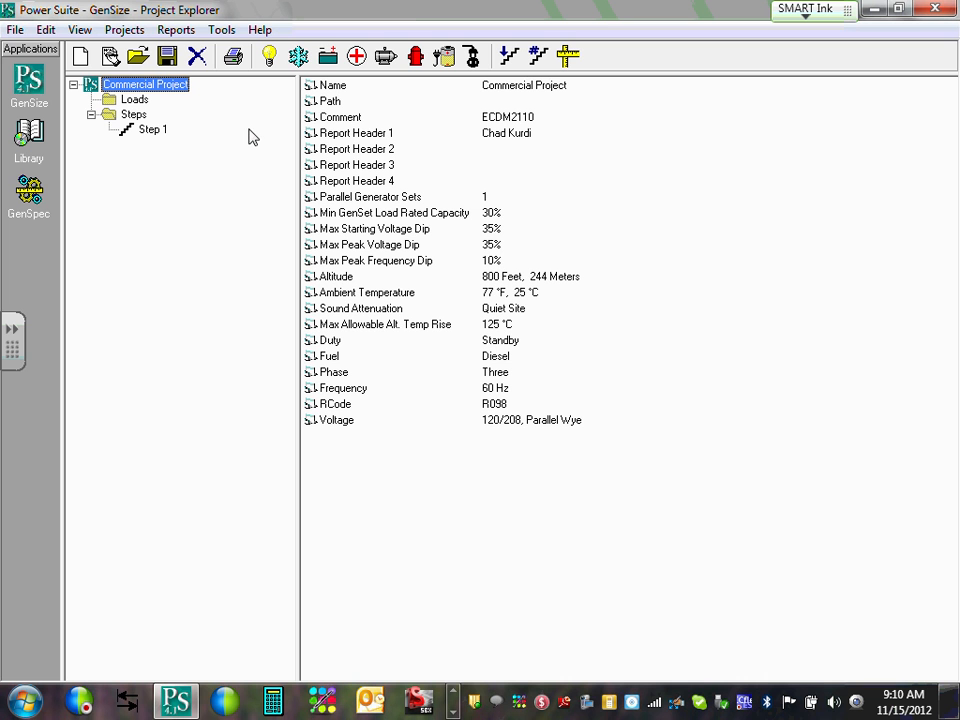
View the empty Loads folder, then the Steps folder showing Step 1 with 0 loads.
{"action": "left_click", "coordinate": [134, 101]}
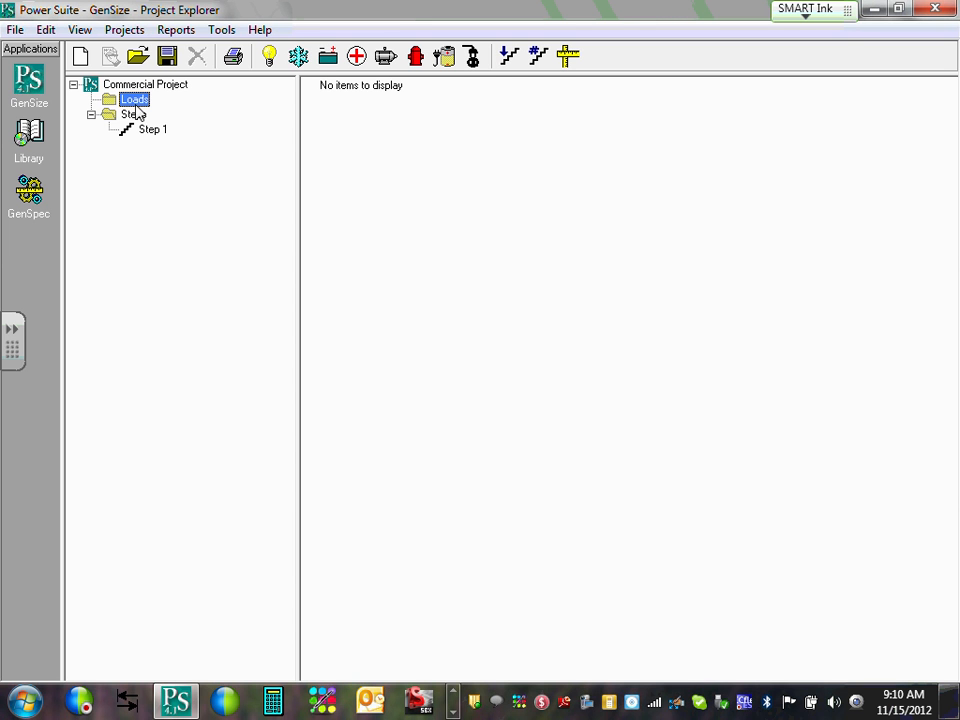
{"action": "left_click", "coordinate": [134, 115]}
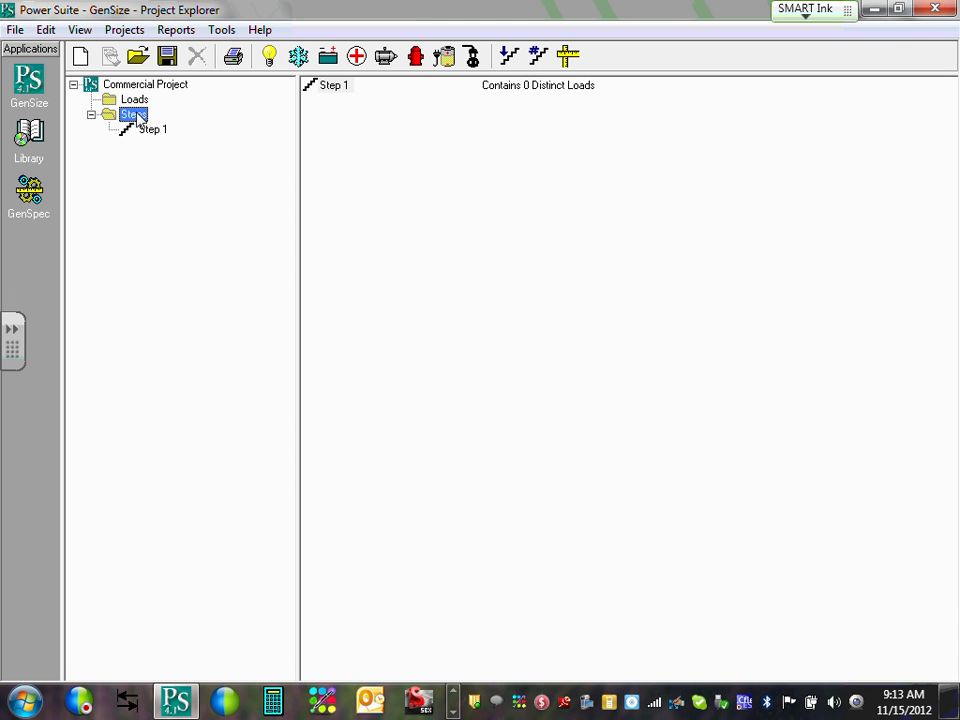
Start a new light load (Light Load 1) from Loads, then switch to Commercial Calc.xlsx.
{"action": "left_click", "coordinate": [135, 100]}
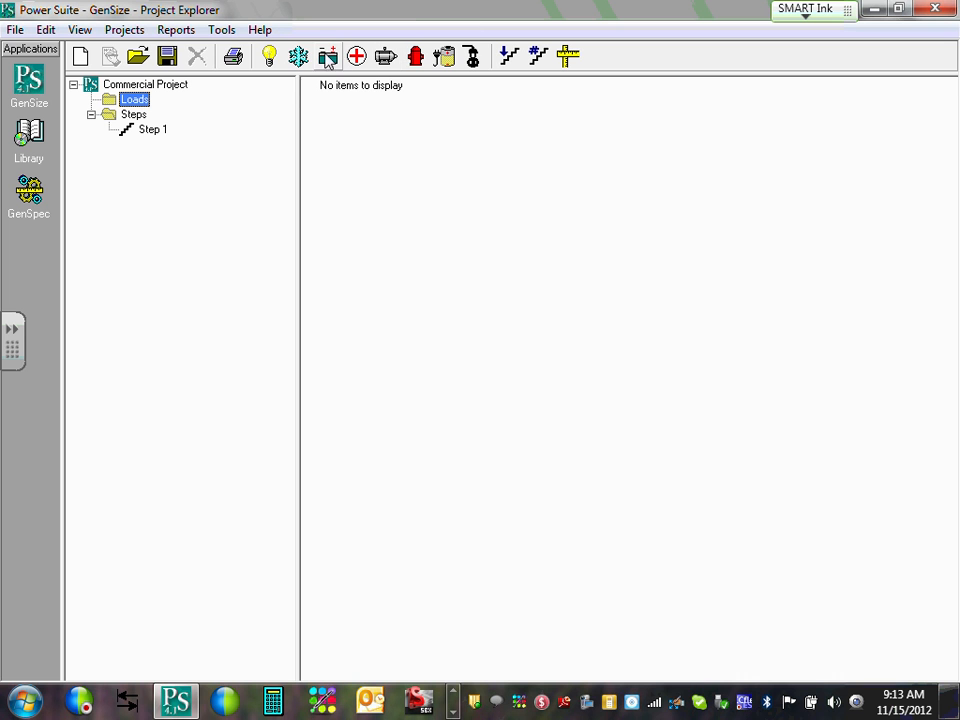
{"action": "left_click", "coordinate": [270, 58]}
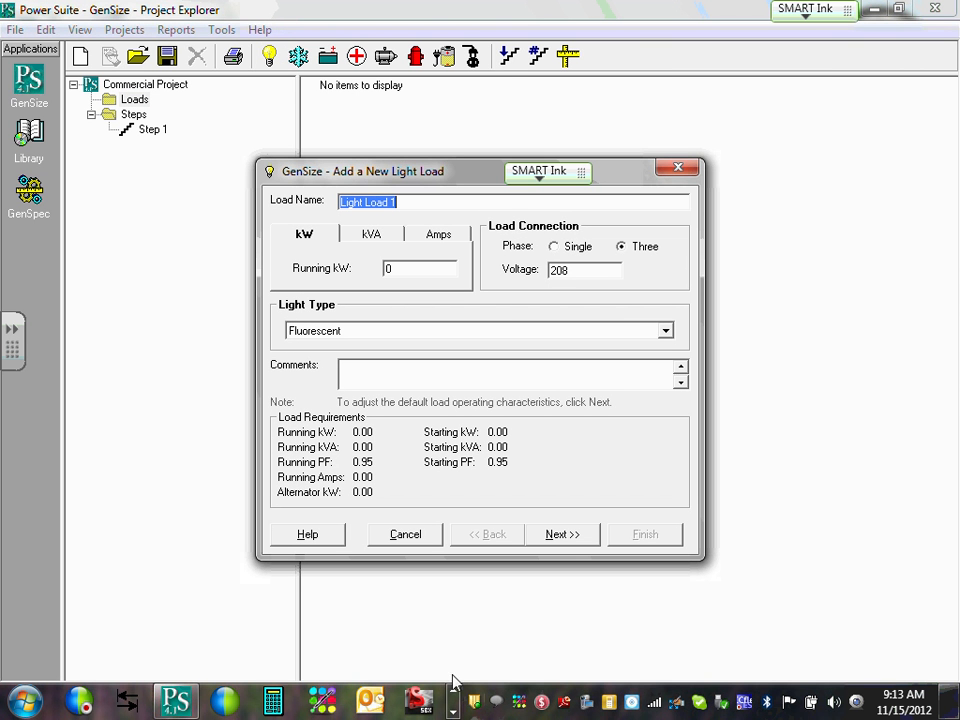
{"action": "left_click", "coordinate": [452, 712]}
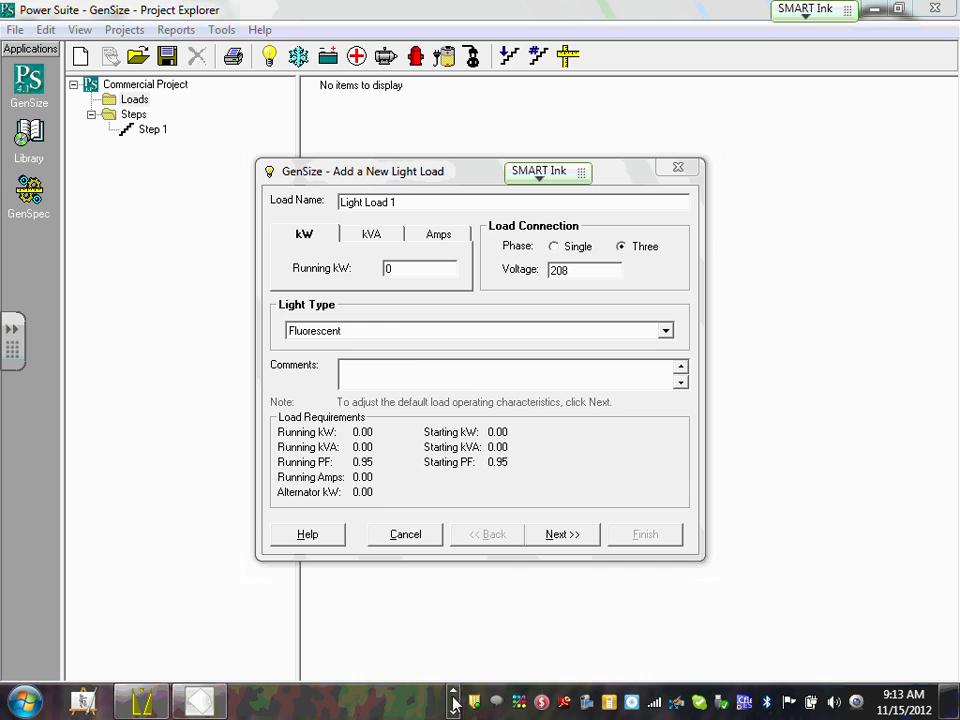
{"action": "left_click", "coordinate": [205, 700]}
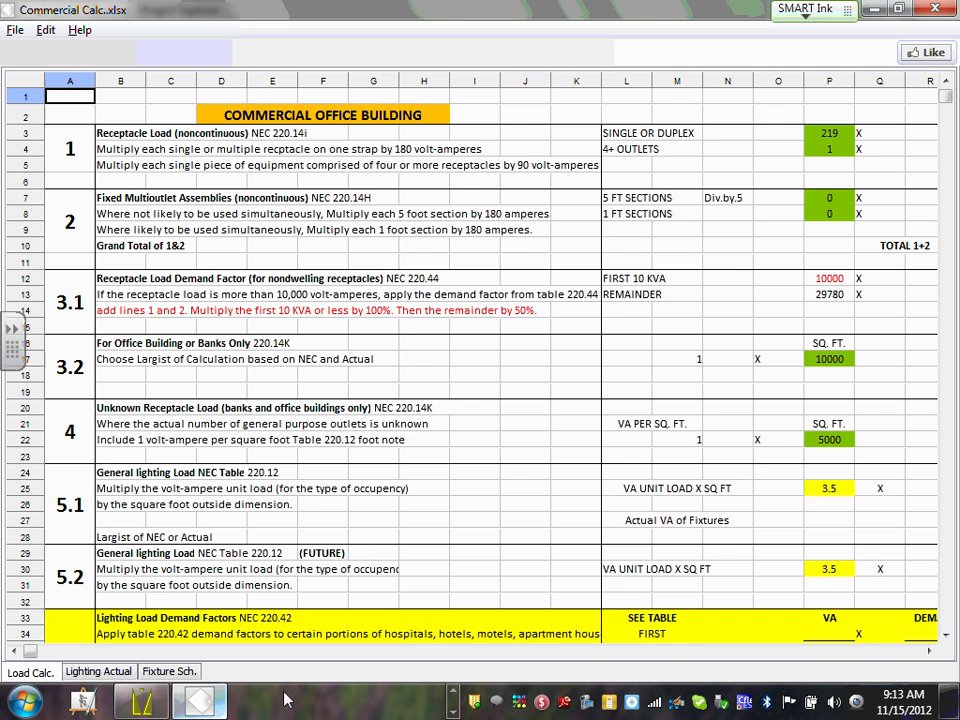
{"action": "scroll", "coordinate": [590, 225], "scroll_direction": "down", "scroll_amount": 2}
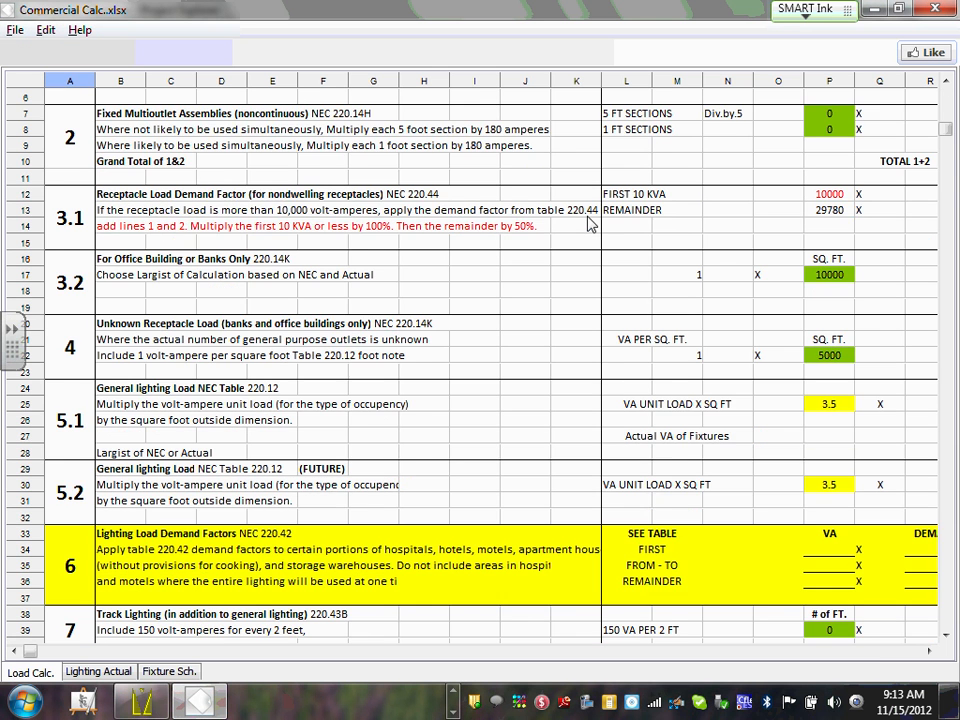
{"action": "scroll", "coordinate": [590, 225], "scroll_direction": "down", "scroll_amount": 5}
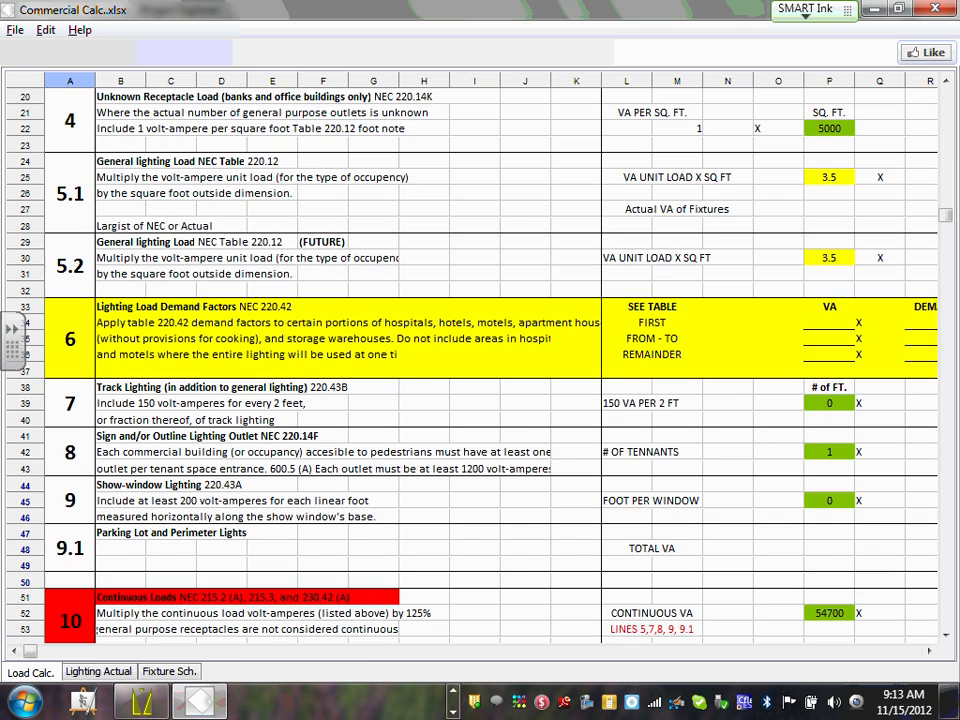
{"action": "scroll", "coordinate": [271, 492], "scroll_direction": "right", "scroll_amount": 3}
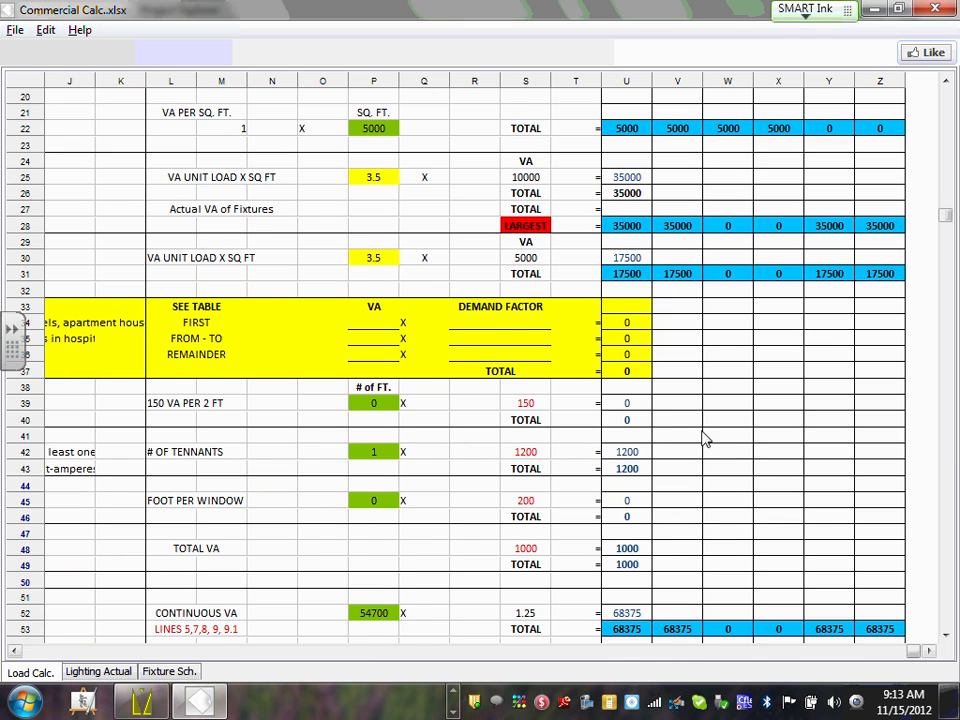
{"action": "scroll", "coordinate": [705, 428], "scroll_direction": "up", "scroll_amount": 5}
{"action": "scroll", "coordinate": [708, 422], "scroll_direction": "down", "scroll_amount": 7}
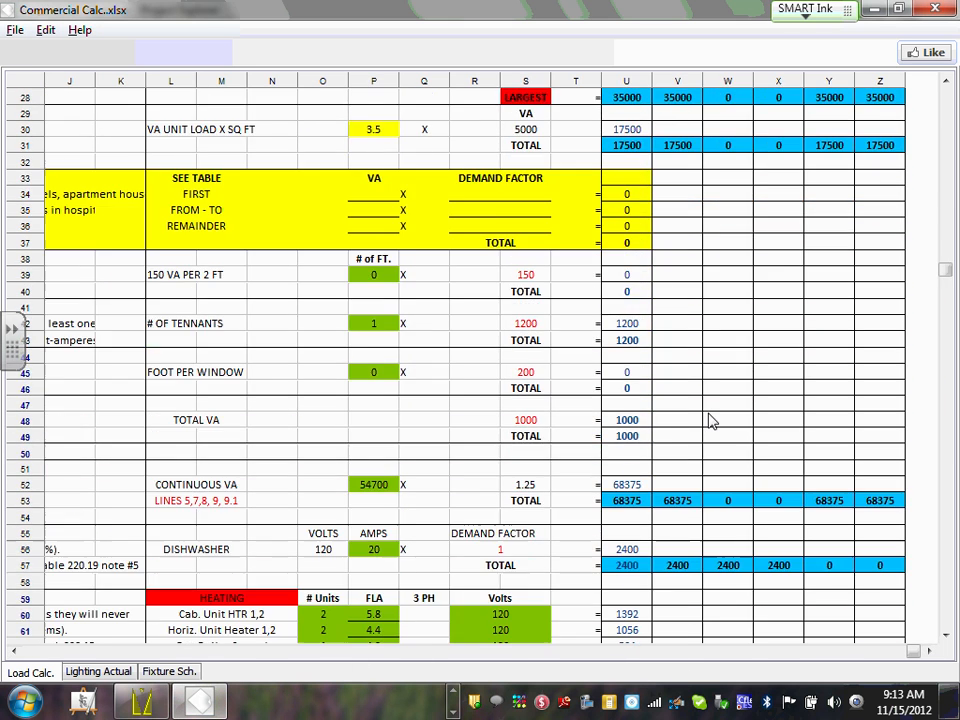
{"action": "scroll", "coordinate": [712, 415], "scroll_direction": "up", "scroll_amount": 9}
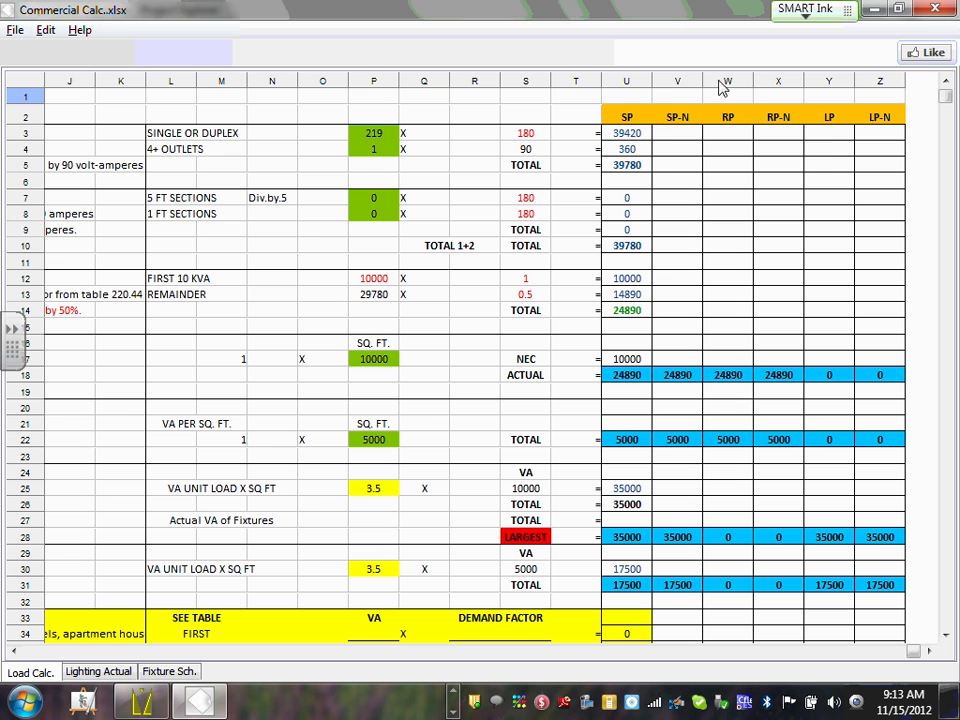
{"action": "left_click", "coordinate": [834, 121]}
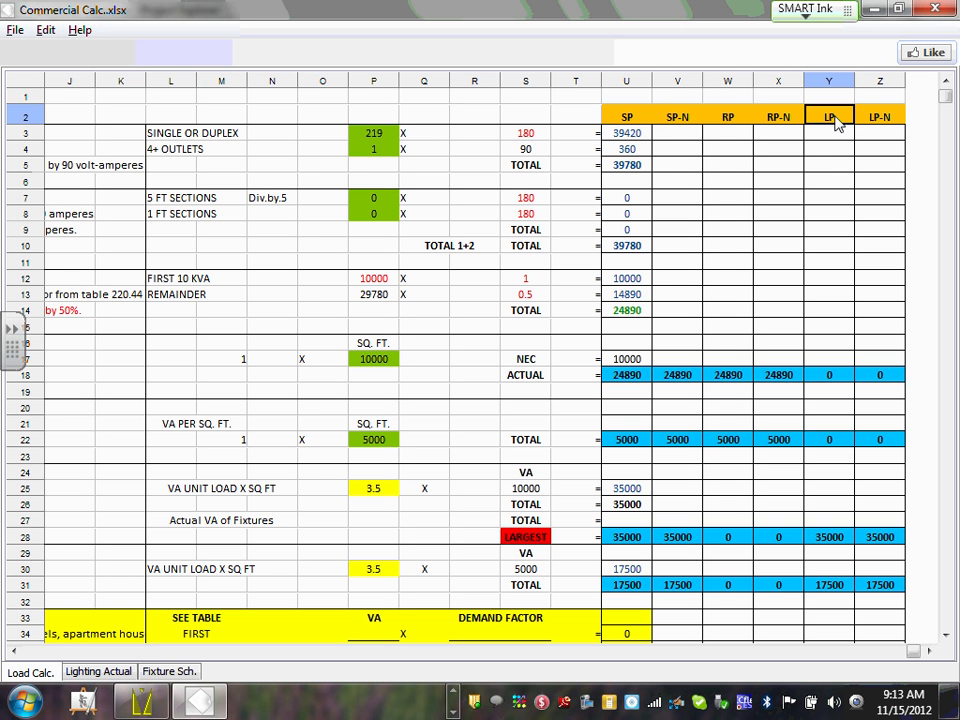
{"action": "key", "text": "Return"}
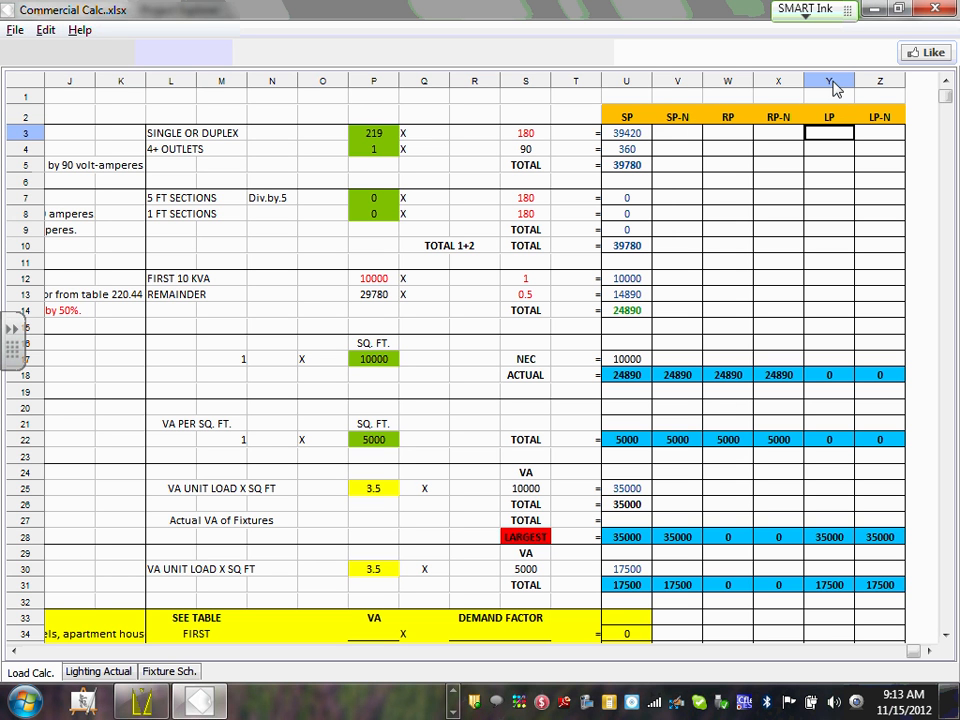
{"action": "key", "text": "Return"}
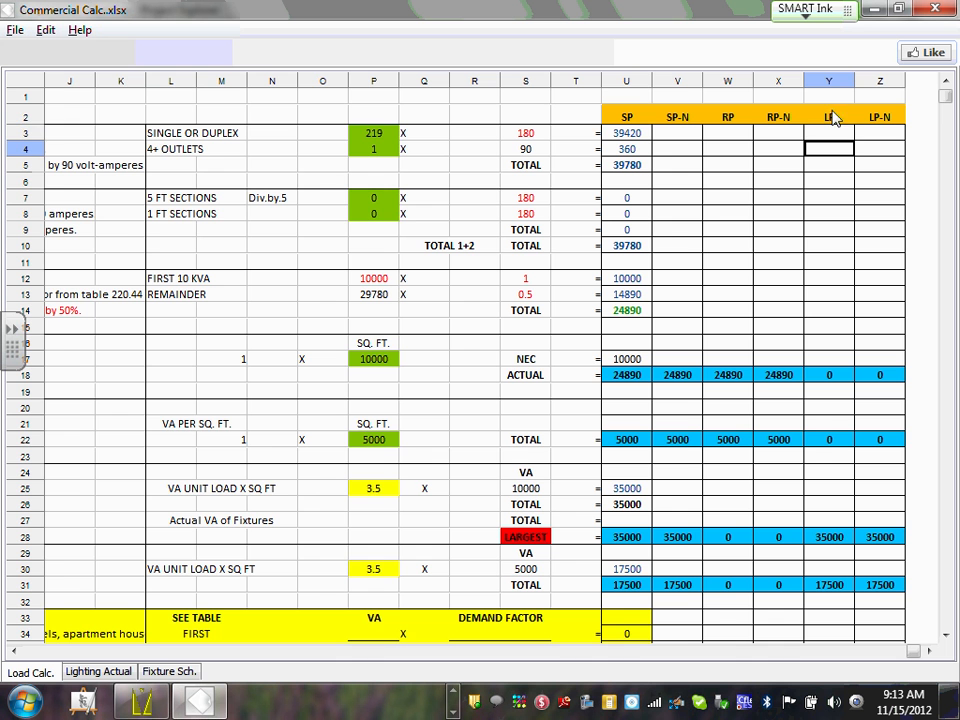
{"action": "scroll", "coordinate": [828, 97], "scroll_direction": "down", "scroll_amount": 9}
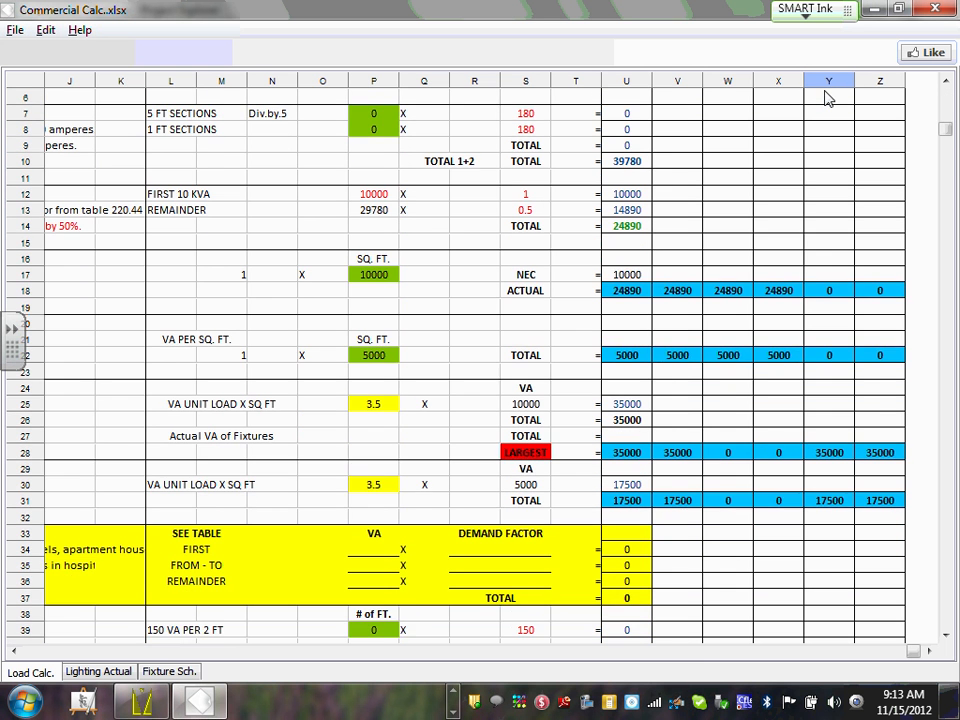
{"action": "scroll", "coordinate": [828, 97], "scroll_direction": "down", "scroll_amount": 2}
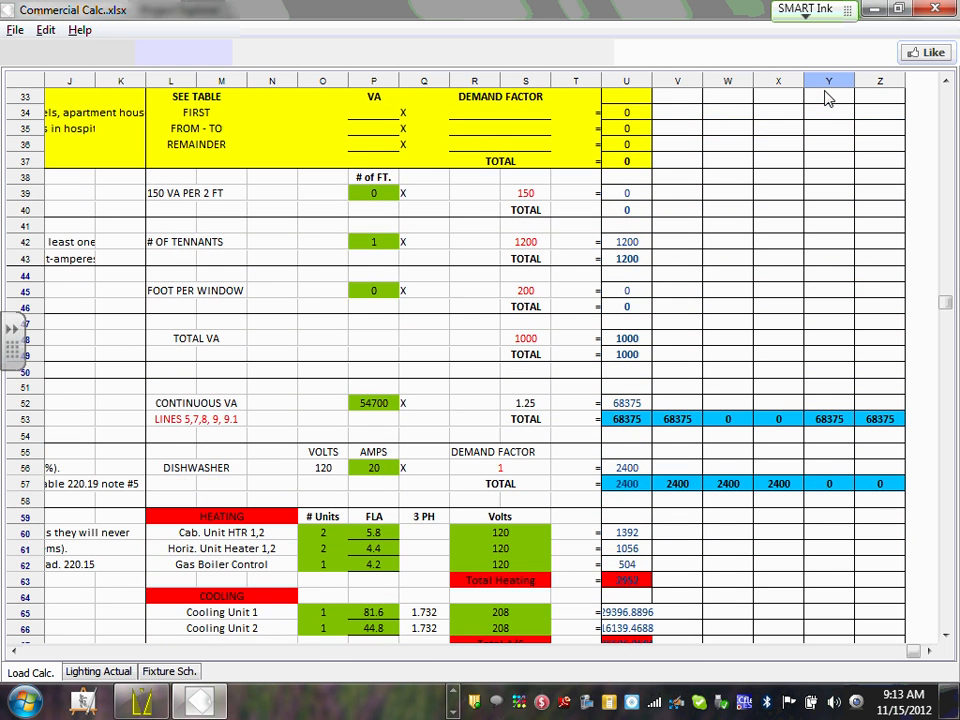
{"action": "scroll", "coordinate": [828, 97], "scroll_direction": "down", "scroll_amount": 3}
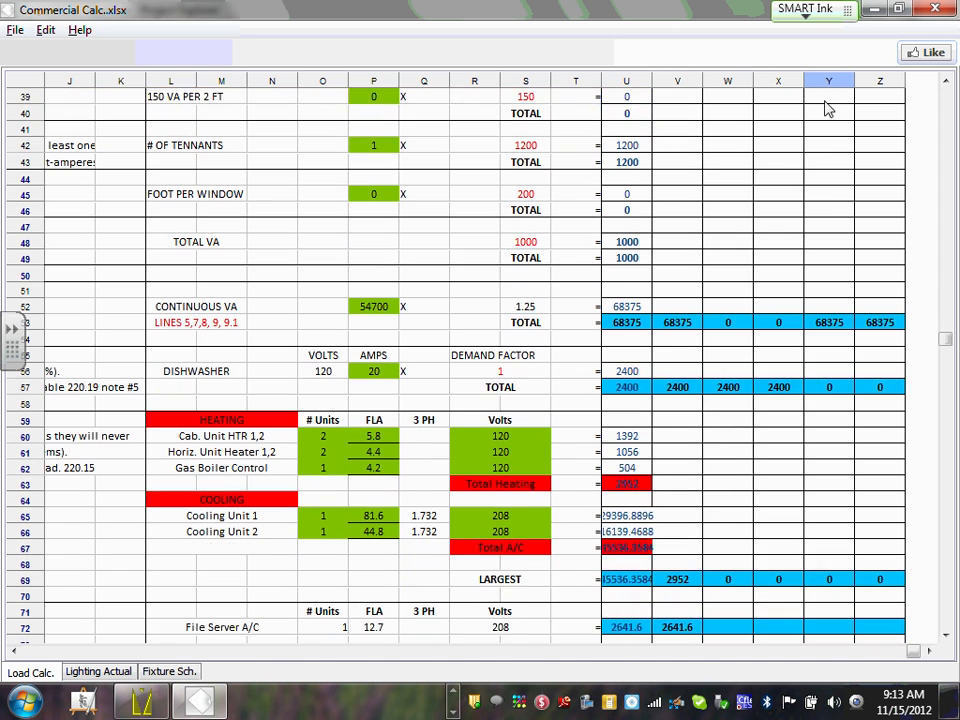
{"action": "scroll", "coordinate": [824, 293], "scroll_direction": "down", "scroll_amount": 8}
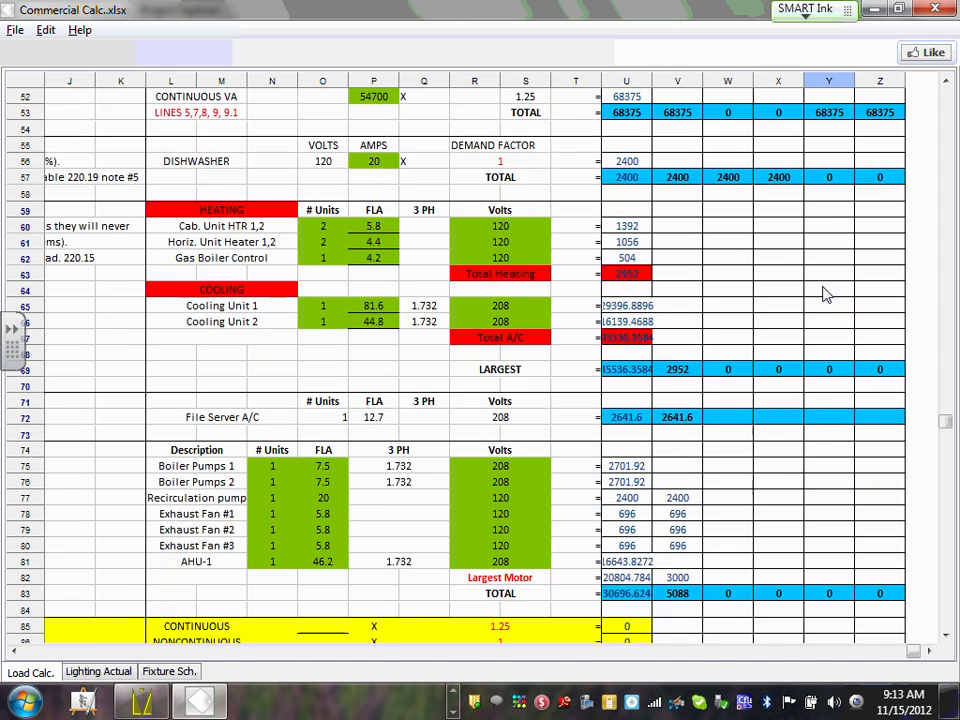
{"action": "scroll", "coordinate": [824, 293], "scroll_direction": "down", "scroll_amount": 2}
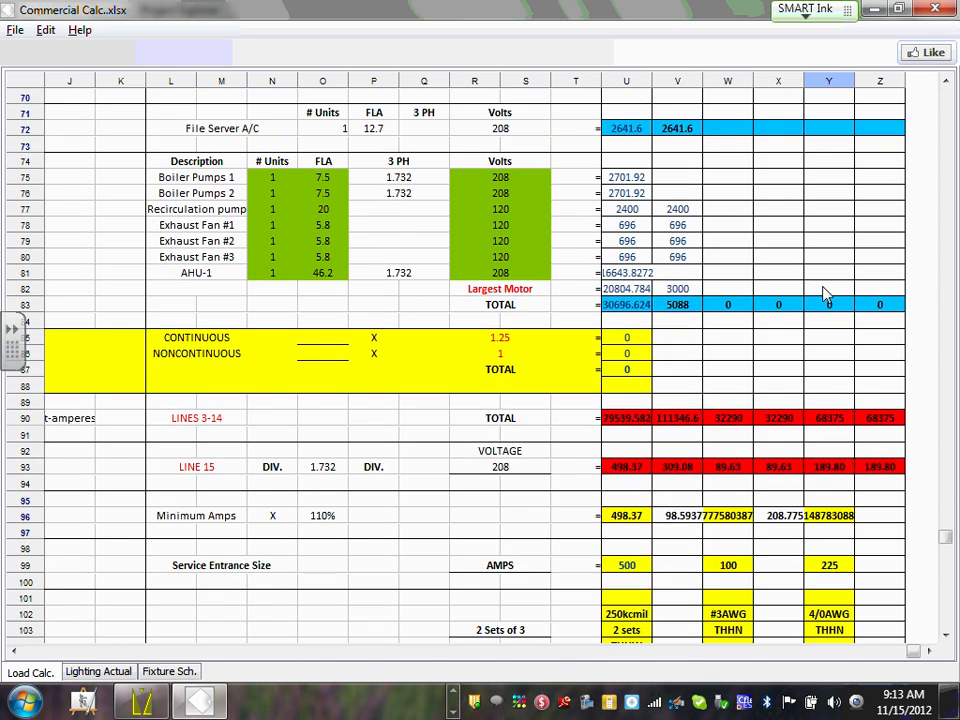
{"action": "scroll", "coordinate": [824, 293], "scroll_direction": "down", "scroll_amount": 1}
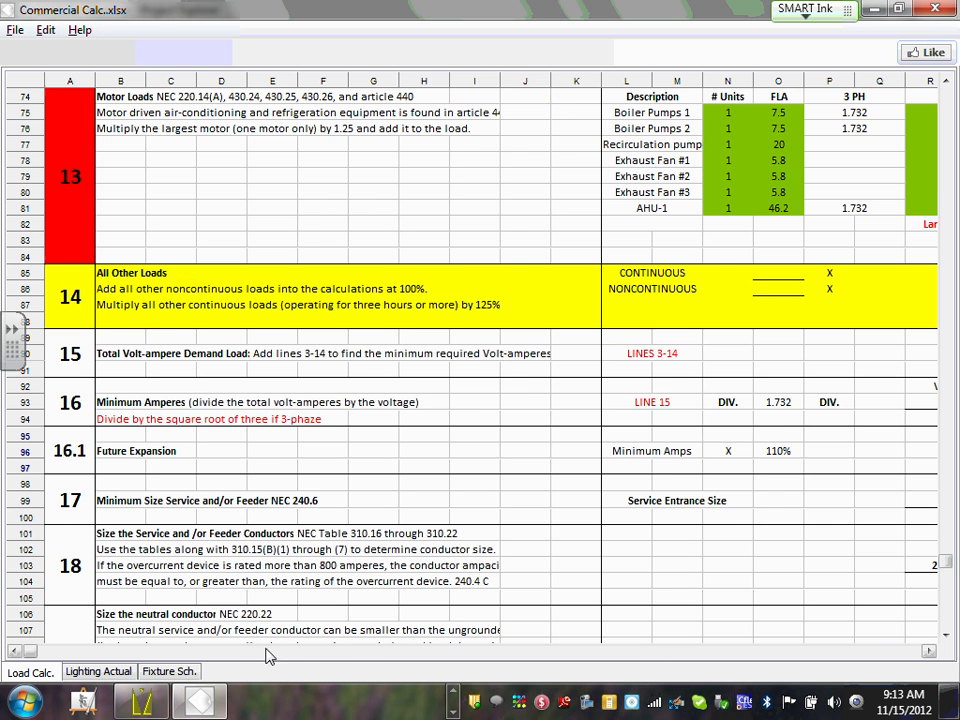
{"action": "left_click", "coordinate": [213, 651]}
{"action": "scroll", "coordinate": [462, 193], "scroll_direction": "down", "scroll_amount": 4}
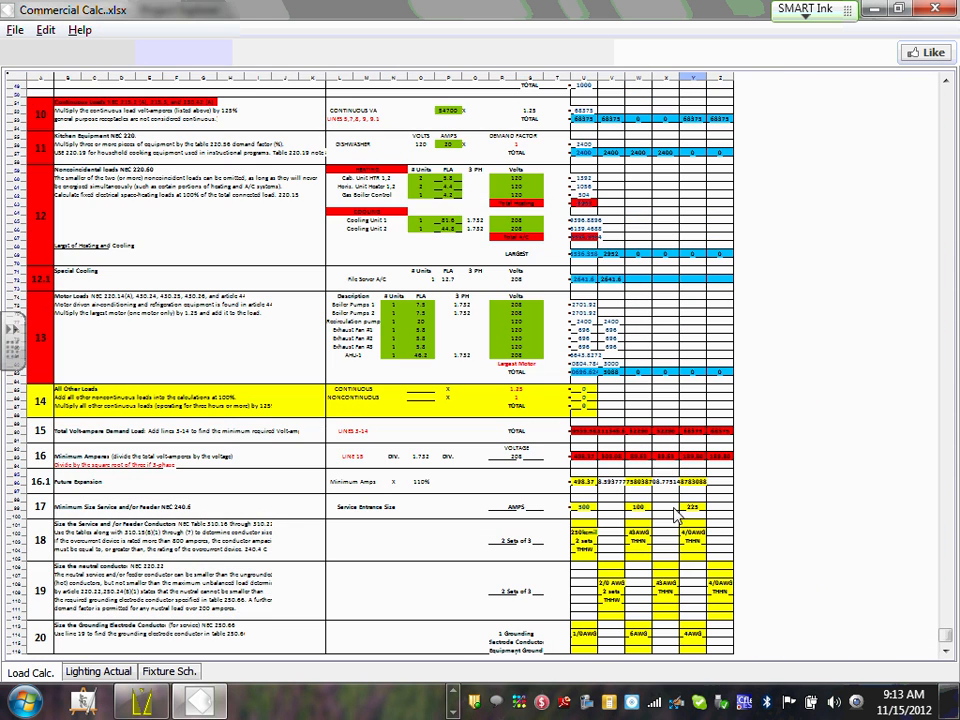
{"action": "scroll", "coordinate": [407, 520], "scroll_direction": "up", "scroll_amount": 4}
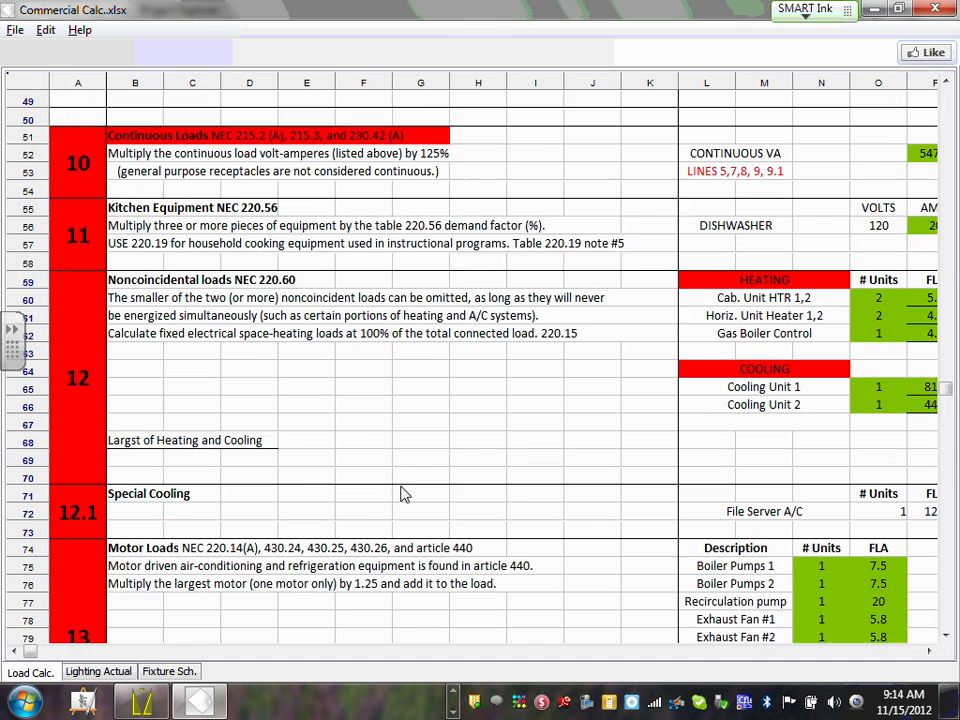
{"action": "left_click", "coordinate": [928, 651]}
{"action": "left_click", "coordinate": [928, 651]}
{"action": "left_click", "coordinate": [928, 651]}
{"action": "left_click", "coordinate": [928, 651]}
{"action": "left_click", "coordinate": [928, 651]}
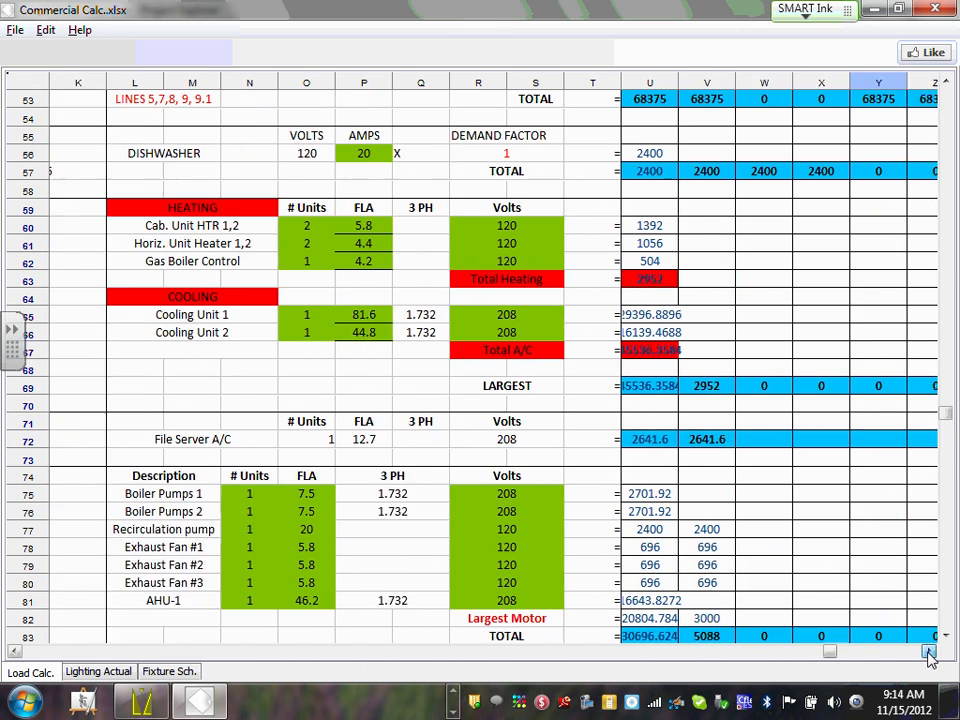
{"action": "left_click", "coordinate": [928, 651]}
{"action": "scroll", "coordinate": [761, 407], "scroll_direction": "down", "scroll_amount": 7}
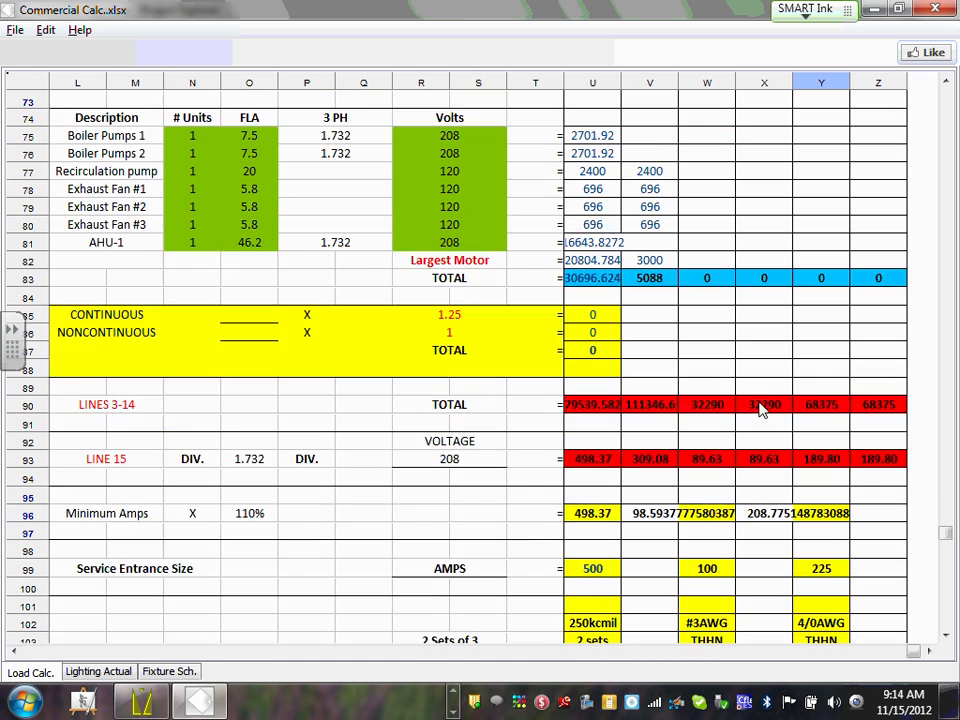
{"action": "scroll", "coordinate": [787, 397], "scroll_direction": "down", "scroll_amount": 4}
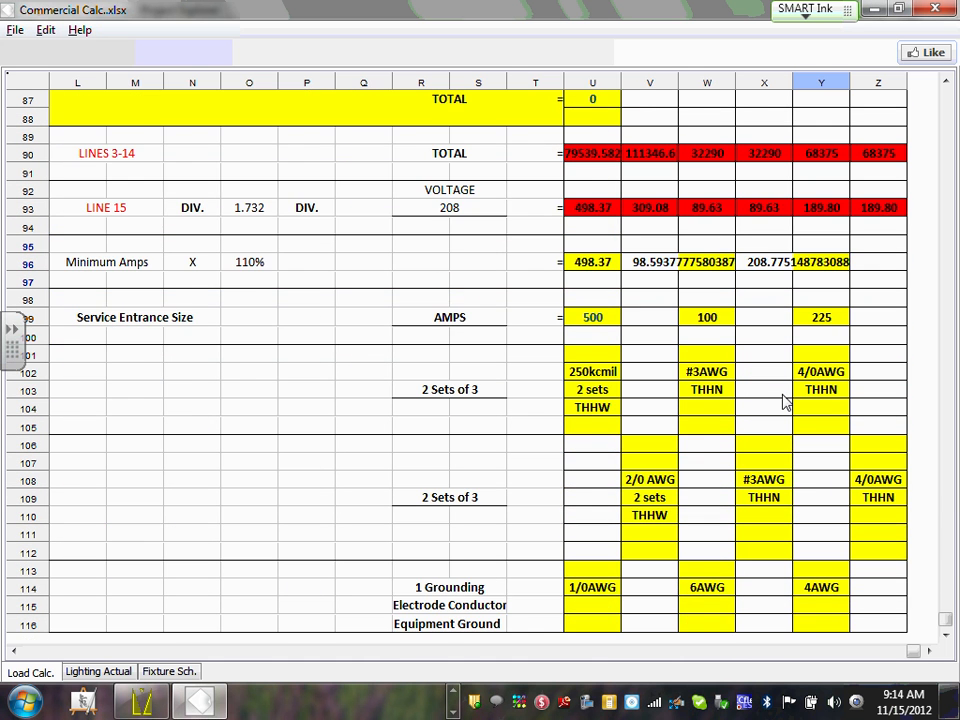
{"action": "scroll", "coordinate": [786, 402], "scroll_direction": "up", "scroll_amount": 2}
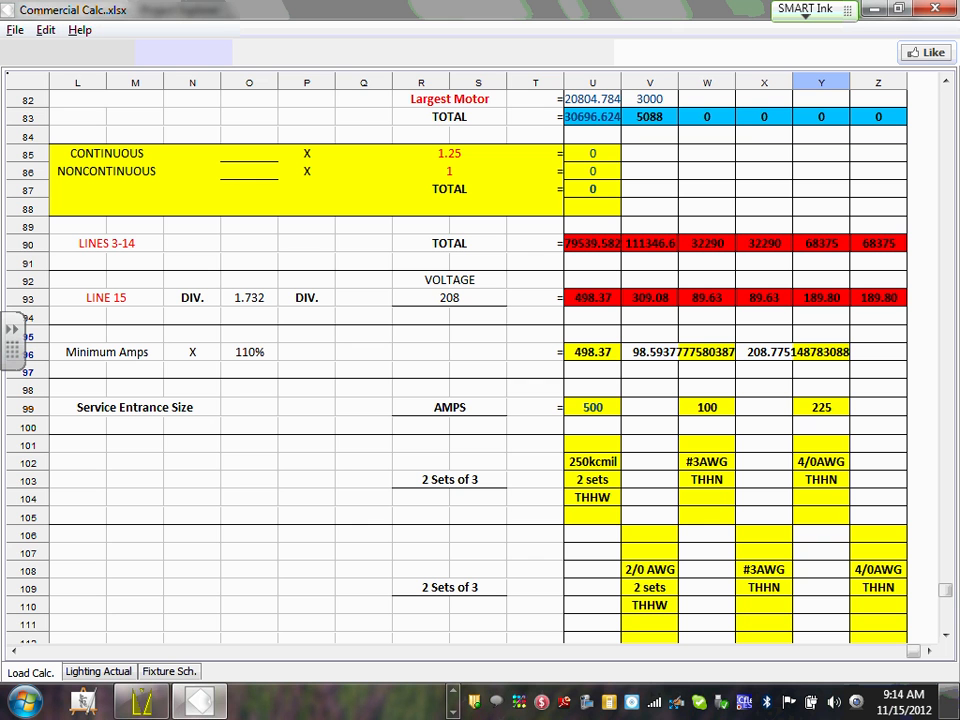
{"action": "left_click", "coordinate": [825, 246]}
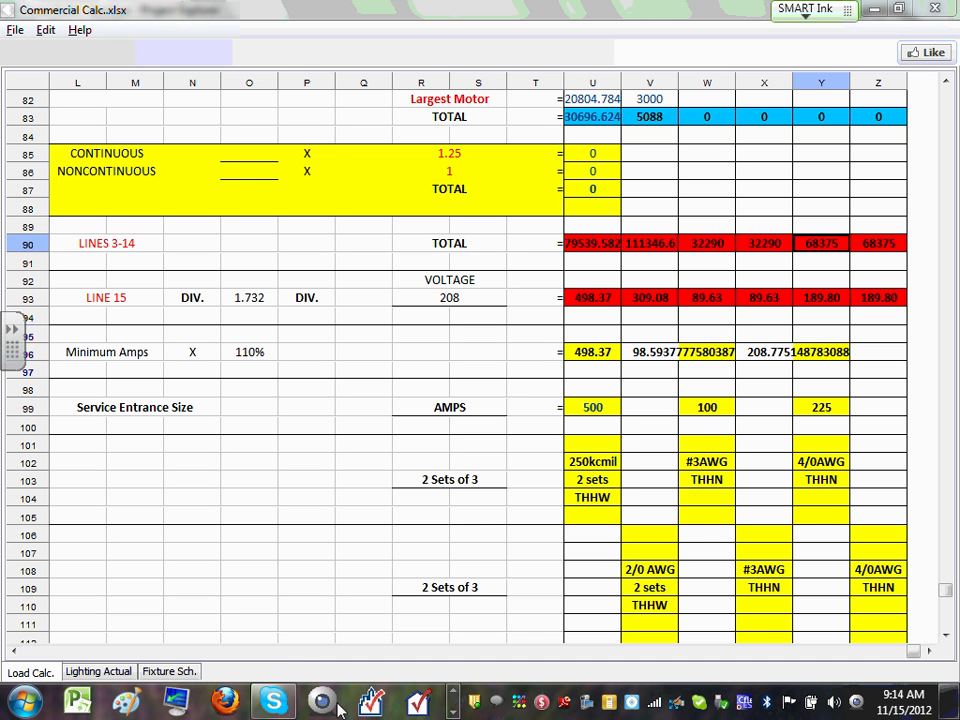
{"action": "left_click", "coordinate": [455, 691]}
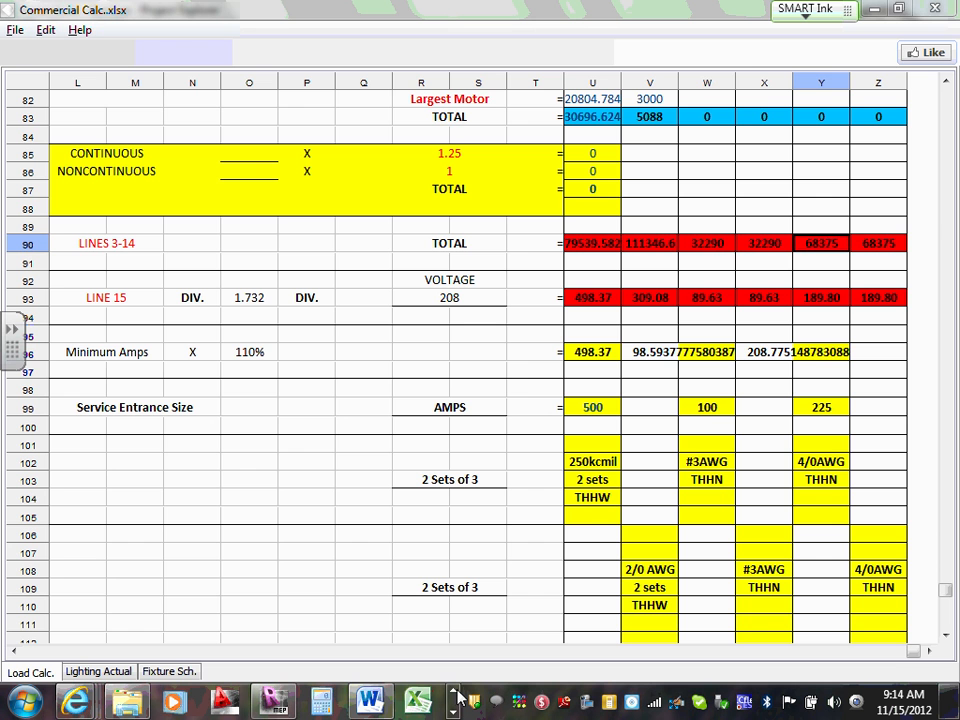
Dock the spreadsheet to the left half and bring the Add a New Light Load dialog forward.
{"action": "left_click", "coordinate": [898, 8]}
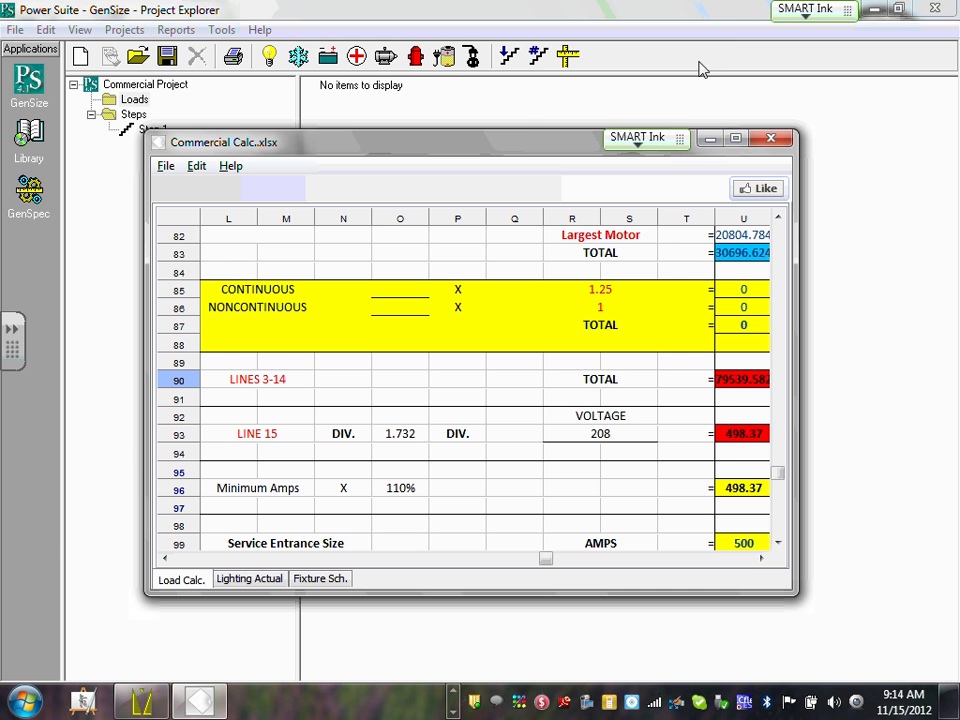
{"action": "left_click_drag", "start_coordinate": [530, 147], "coordinate": [5, 12]}
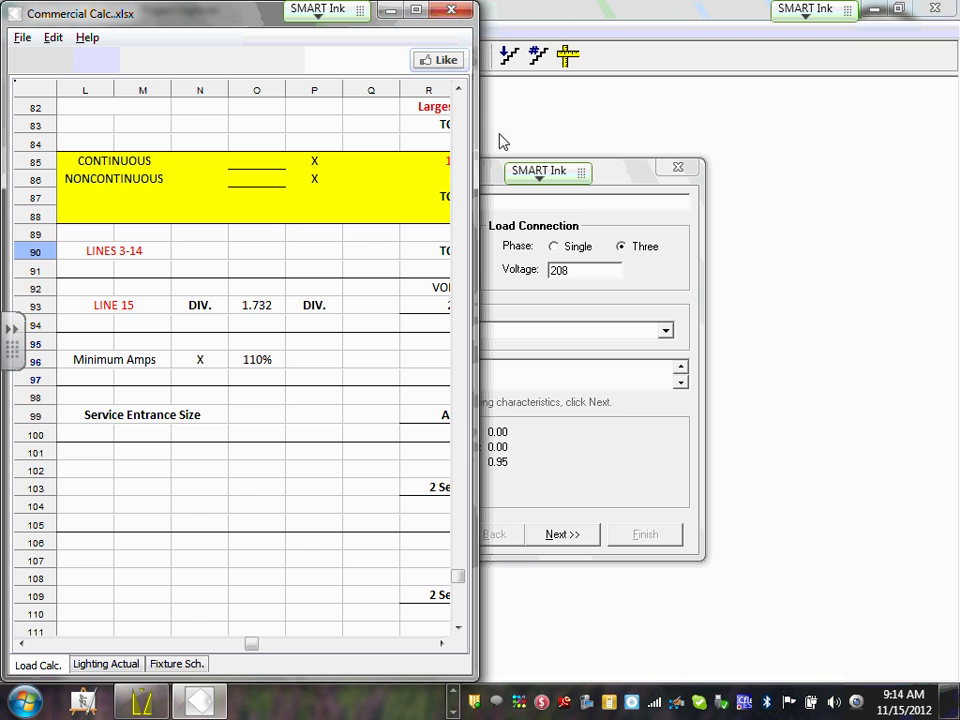
{"action": "left_click_drag", "start_coordinate": [478, 138], "coordinate": [497, 140]}
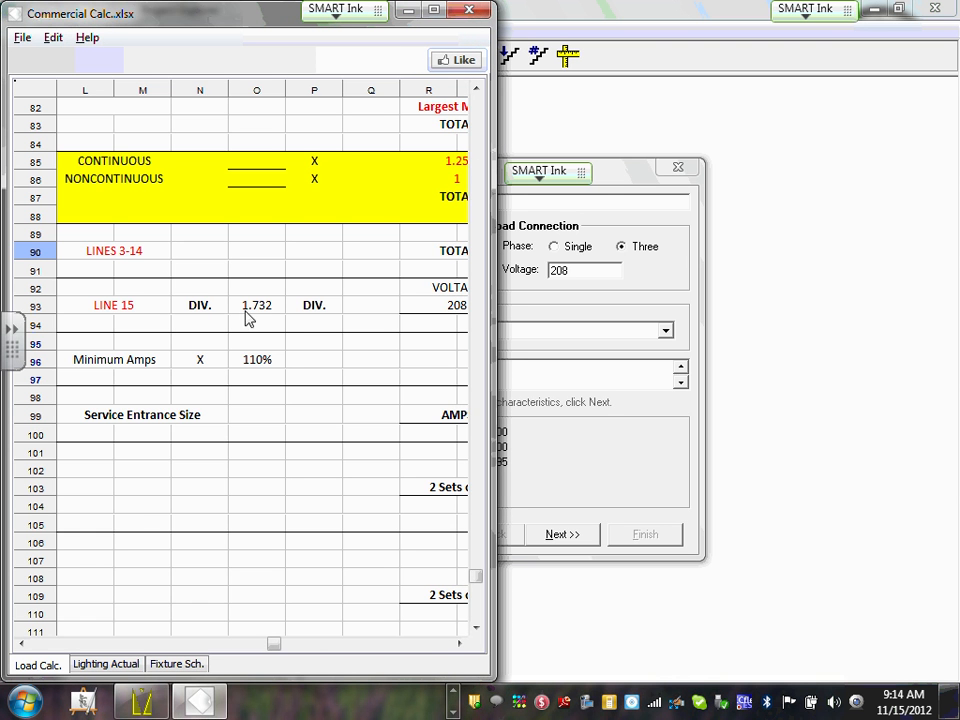
{"action": "left_click", "coordinate": [461, 644]}
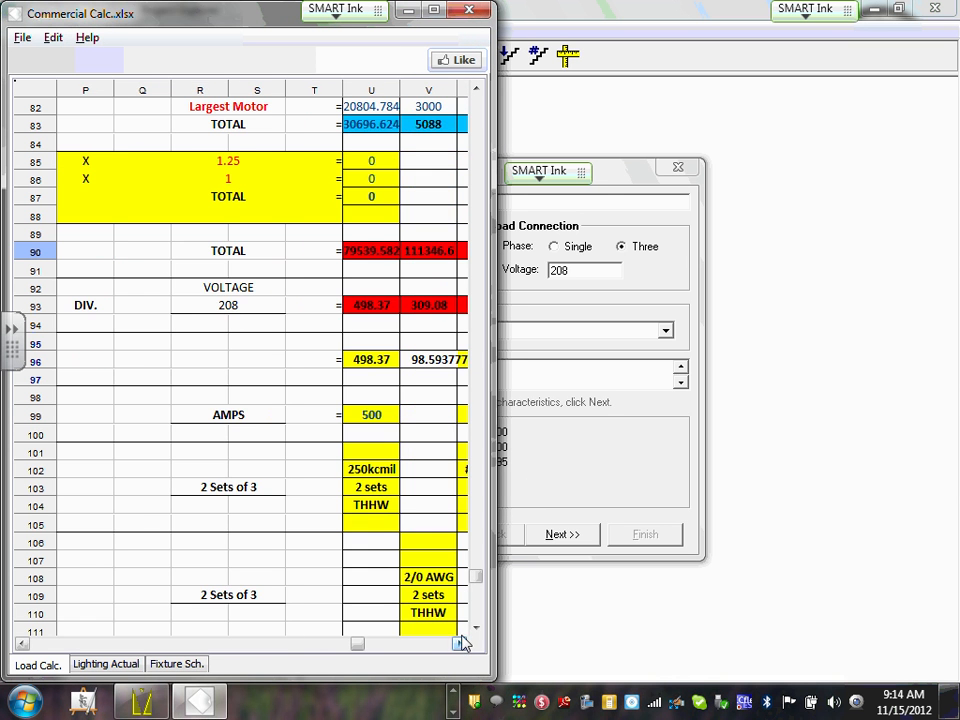
{"action": "left_click_drag", "start_coordinate": [615, 183], "coordinate": [780, 174]}
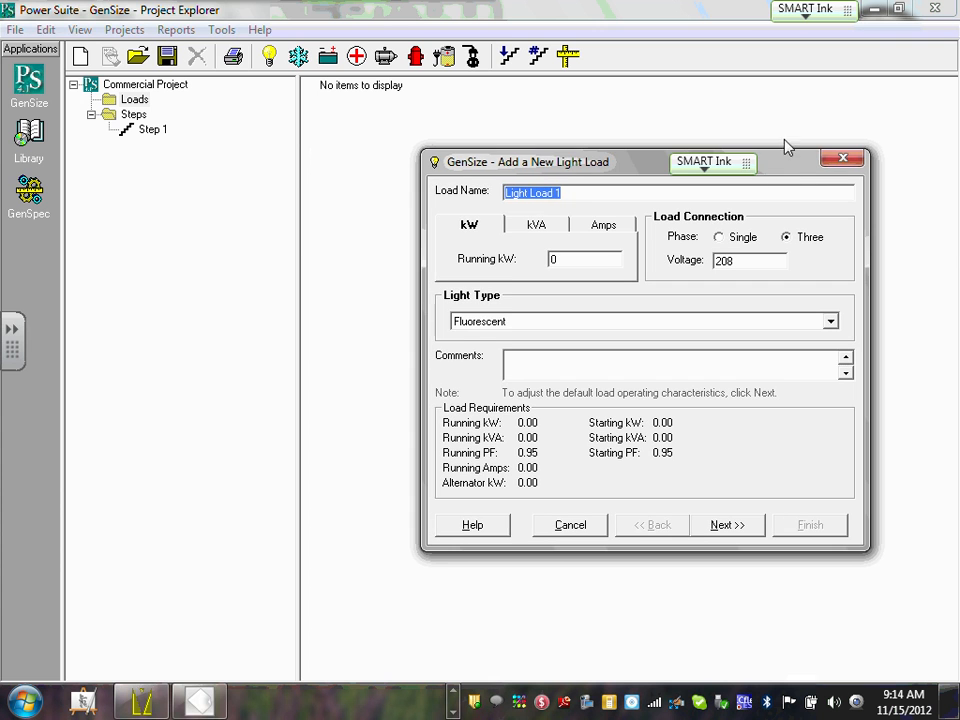
{"action": "left_click", "coordinate": [213, 697]}
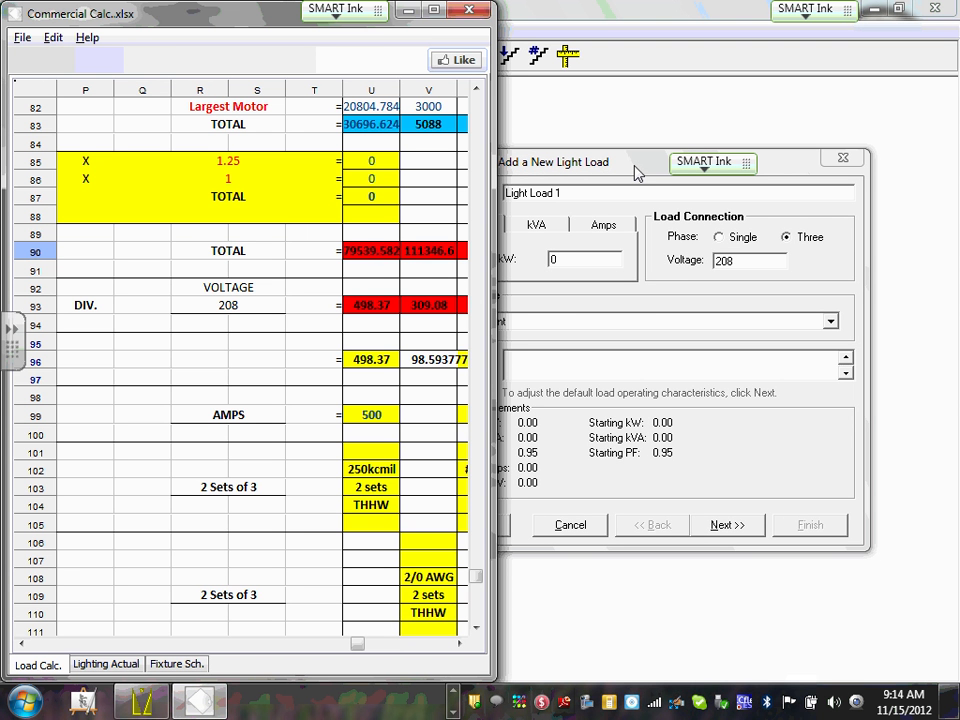
{"action": "left_click", "coordinate": [626, 333]}
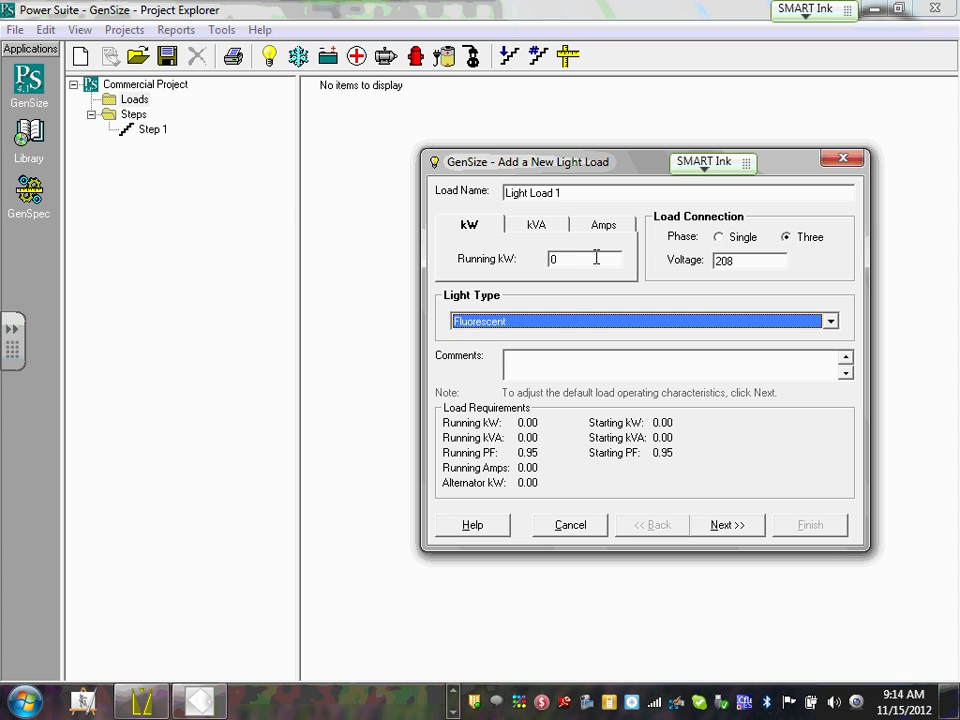
Enter 68.38 running kVA for Light Load 1, keeping 208 V and Fluorescent light type.
{"action": "left_click", "coordinate": [538, 226]}
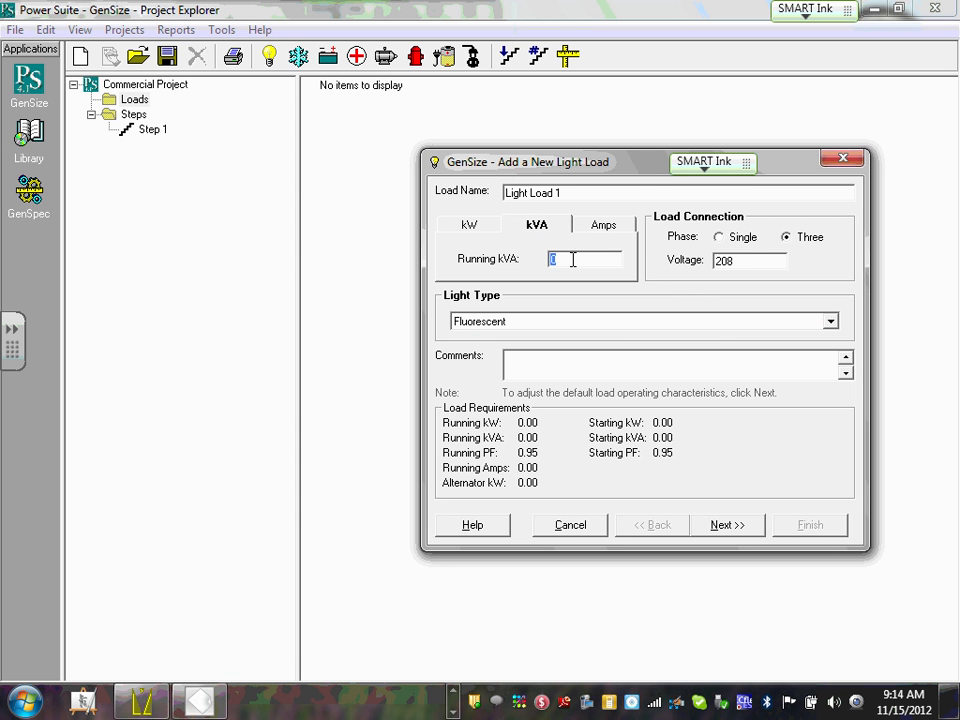
{"action": "type", "text": "6"}
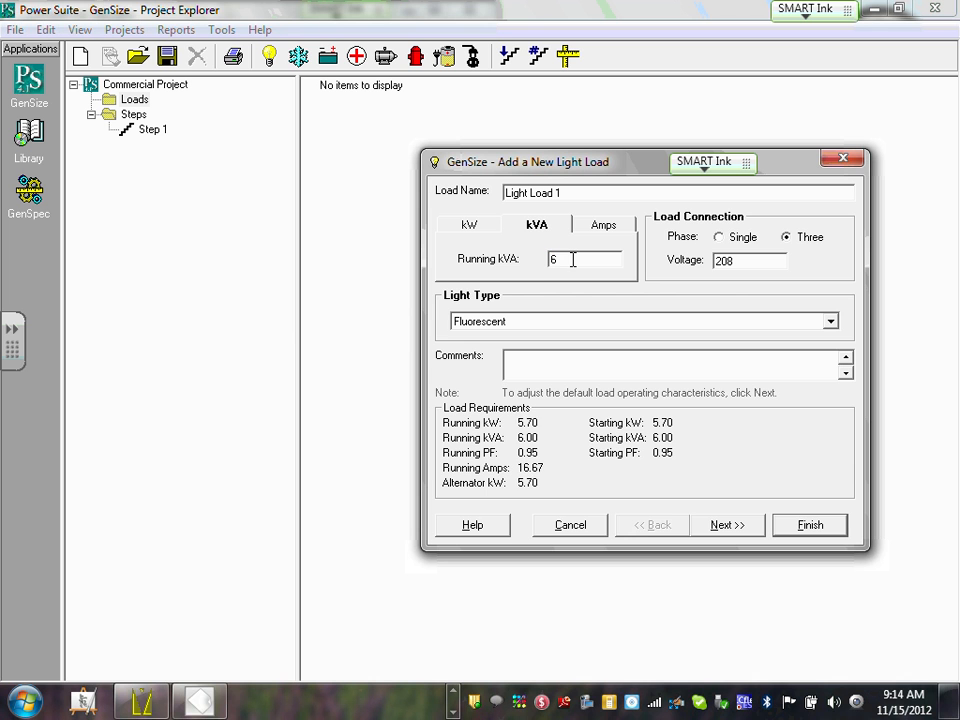
{"action": "type", "text": "8"}
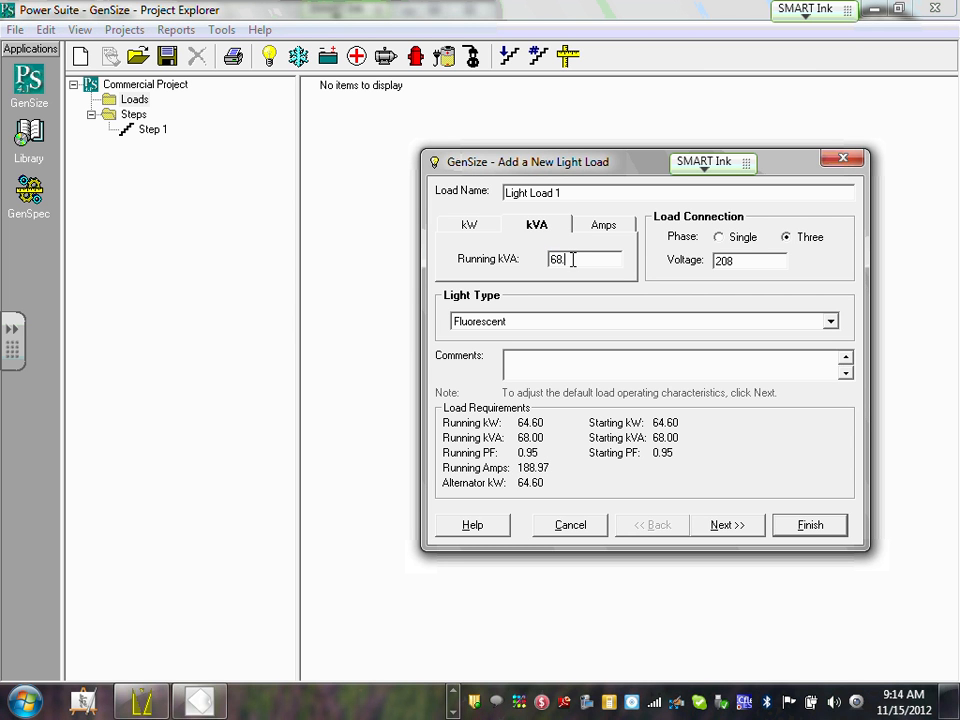
{"action": "type", "text": ".37"}
{"action": "key", "text": "BackSpace"}
{"action": "type", "text": "8"}
{"action": "left_click", "coordinate": [771, 258]}
{"action": "left_click", "coordinate": [771, 258]}
{"action": "left_click", "coordinate": [830, 322]}
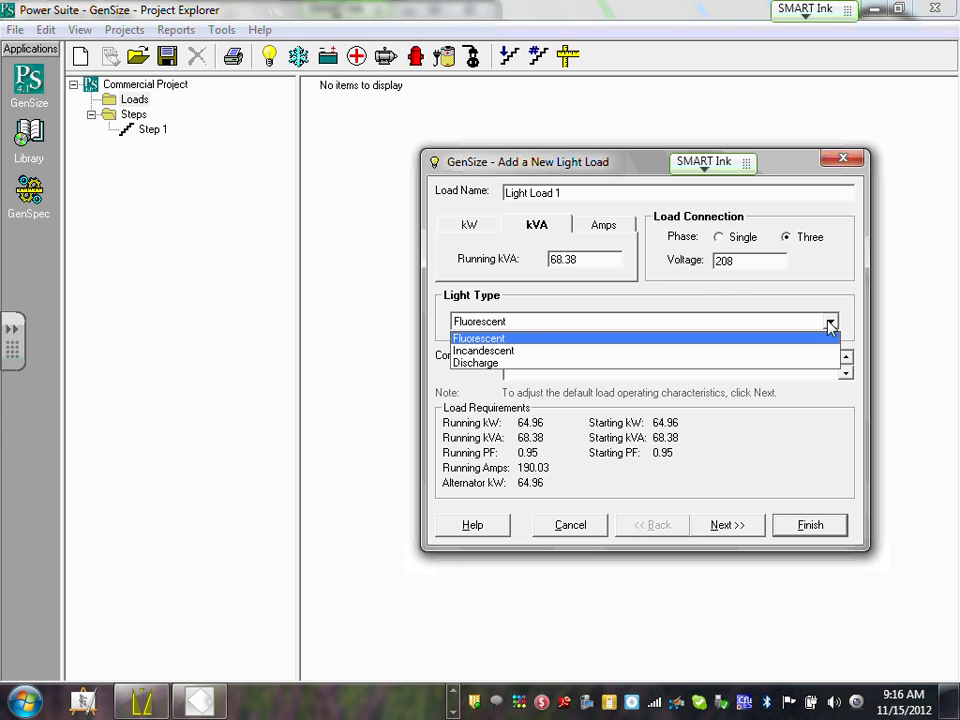
{"action": "left_click", "coordinate": [816, 337]}
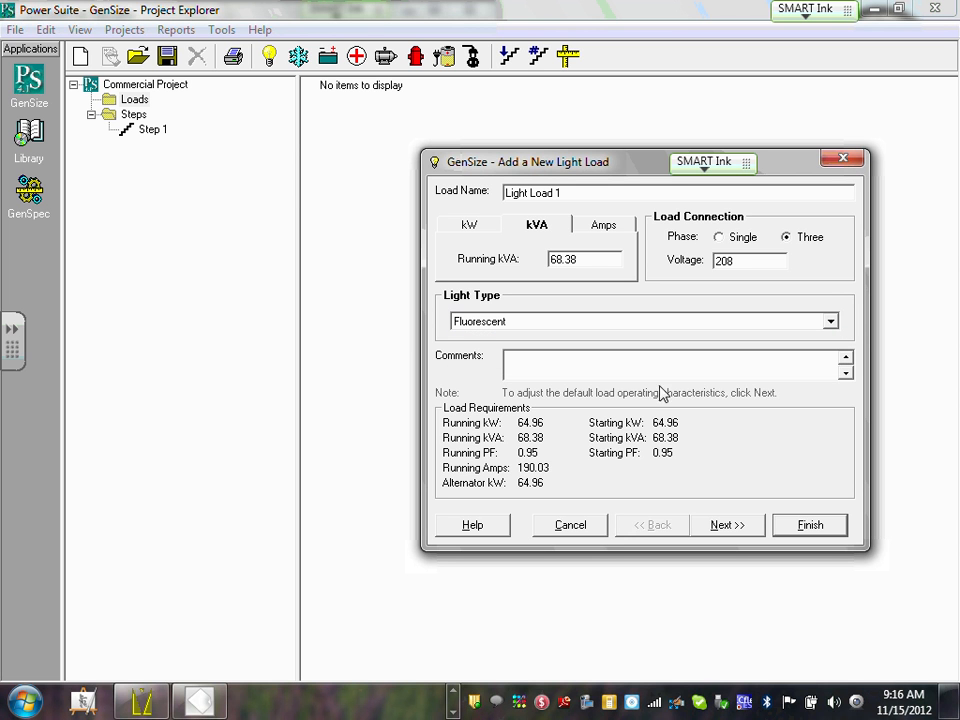
Rename the light load to LP, review its 0.95 power factors, and finish adding it.
{"action": "left_click", "coordinate": [733, 530]}
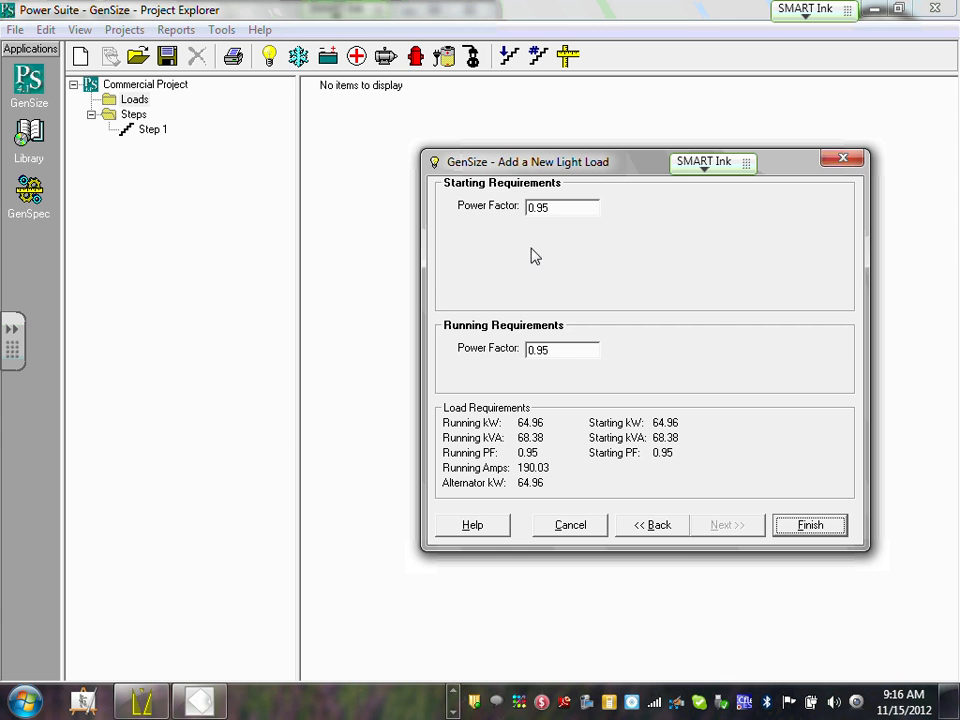
{"action": "left_click", "coordinate": [651, 528]}
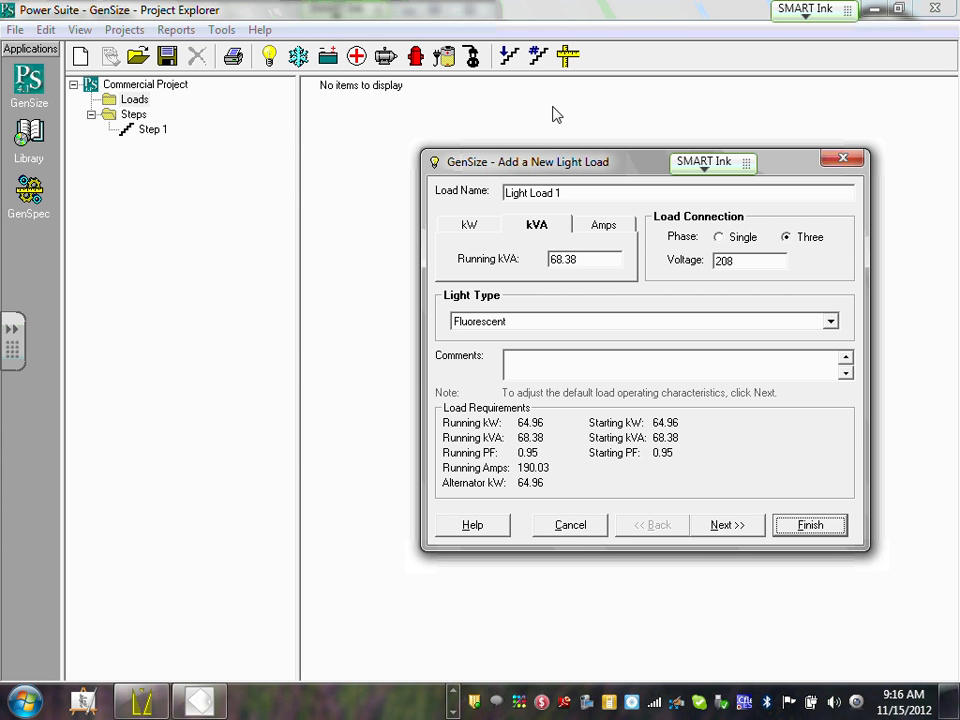
{"action": "left_click_drag", "start_coordinate": [574, 193], "coordinate": [505, 193]}
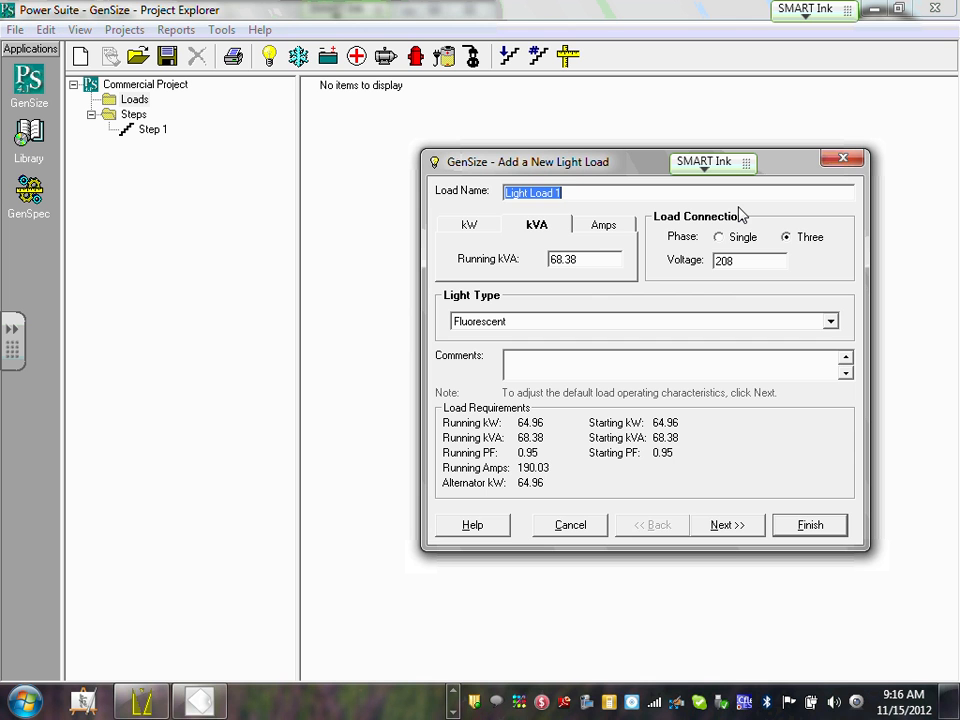
{"action": "type", "text": "LP"}
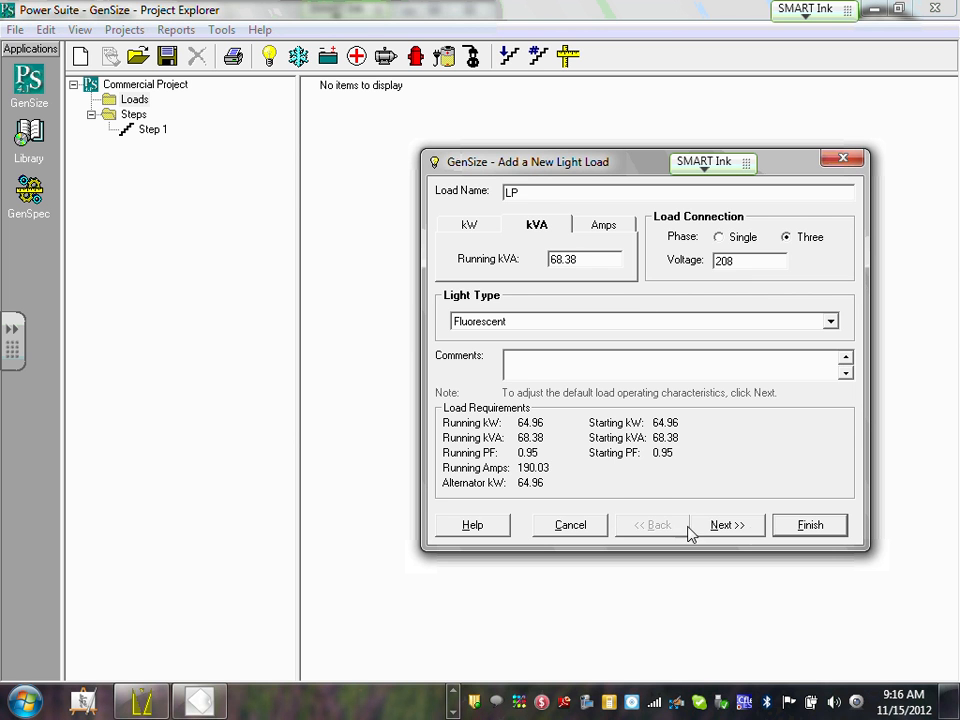
{"action": "left_click", "coordinate": [737, 527]}
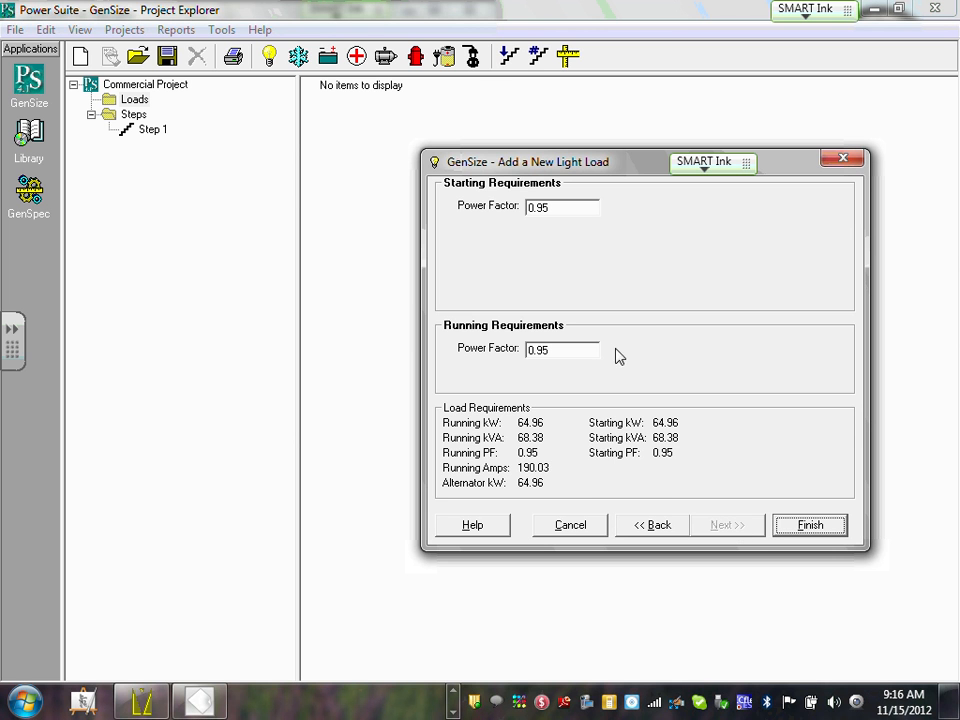
{"action": "left_click", "coordinate": [568, 208]}
{"action": "left_click", "coordinate": [568, 208]}
{"action": "left_click", "coordinate": [541, 352]}
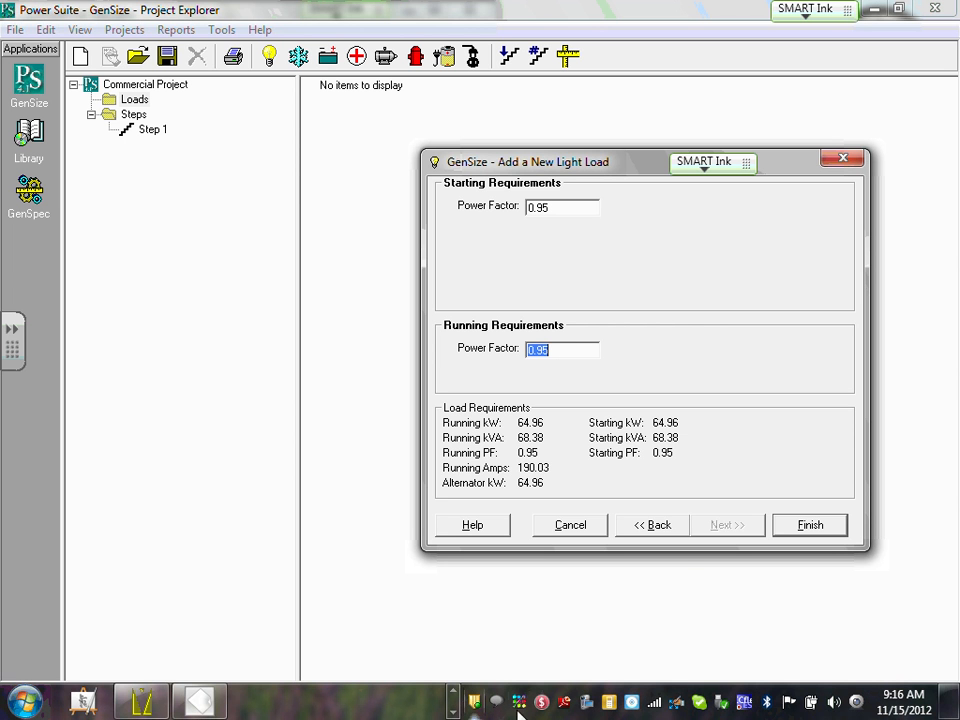
{"action": "left_click", "coordinate": [805, 527]}
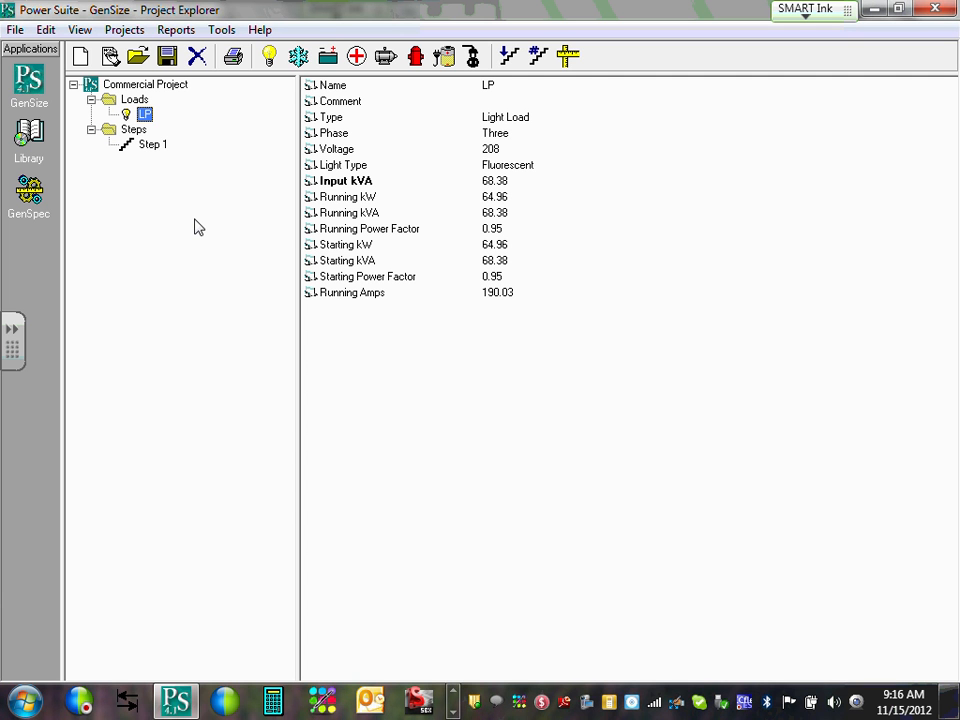
Create a General Receptacle miscellaneous load named RP and select its Running kW value.
{"action": "left_click", "coordinate": [477, 58]}
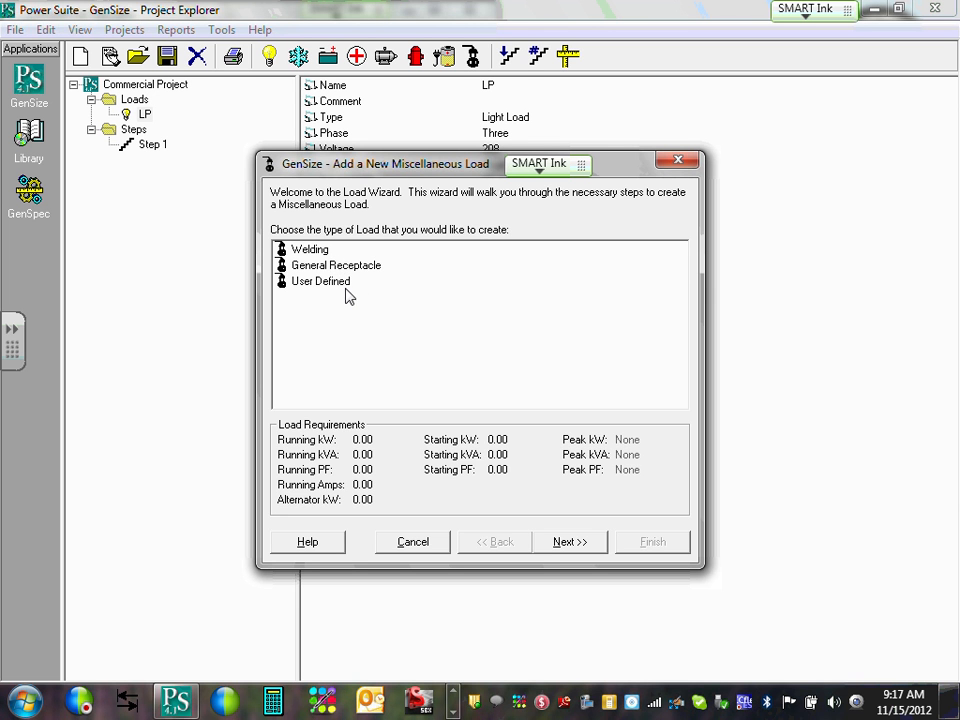
{"action": "left_click", "coordinate": [362, 268]}
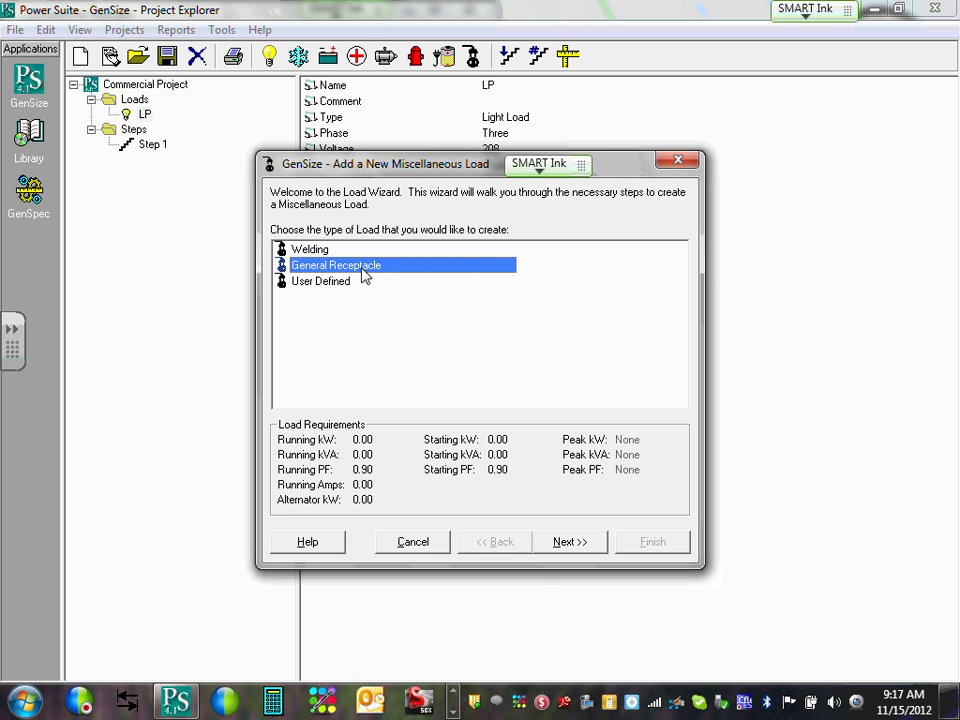
{"action": "left_click", "coordinate": [570, 542]}
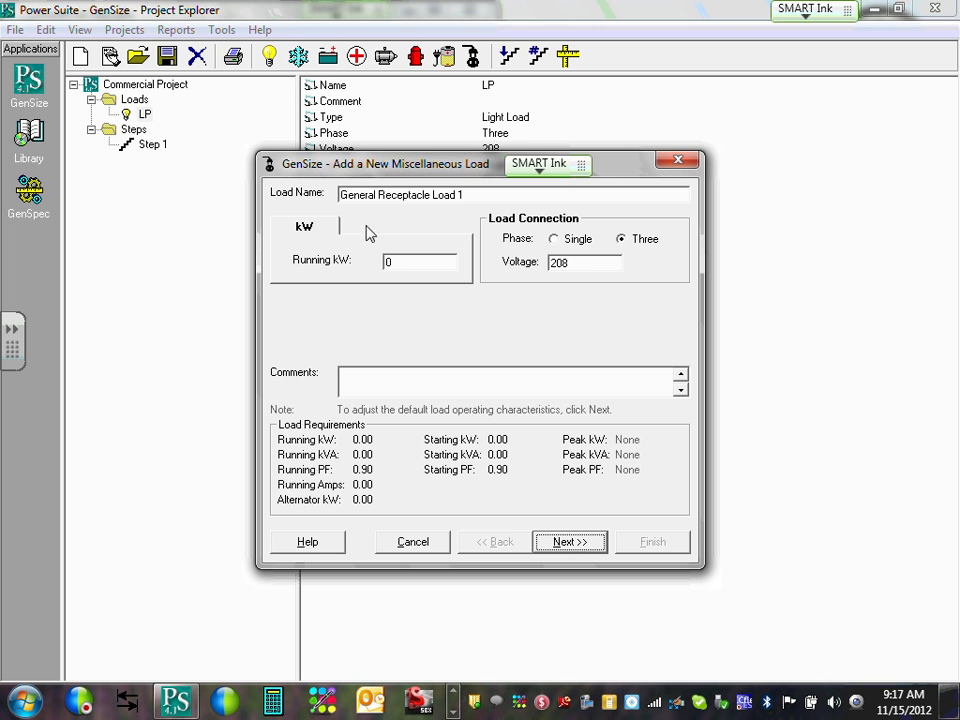
{"action": "left_click", "coordinate": [343, 194]}
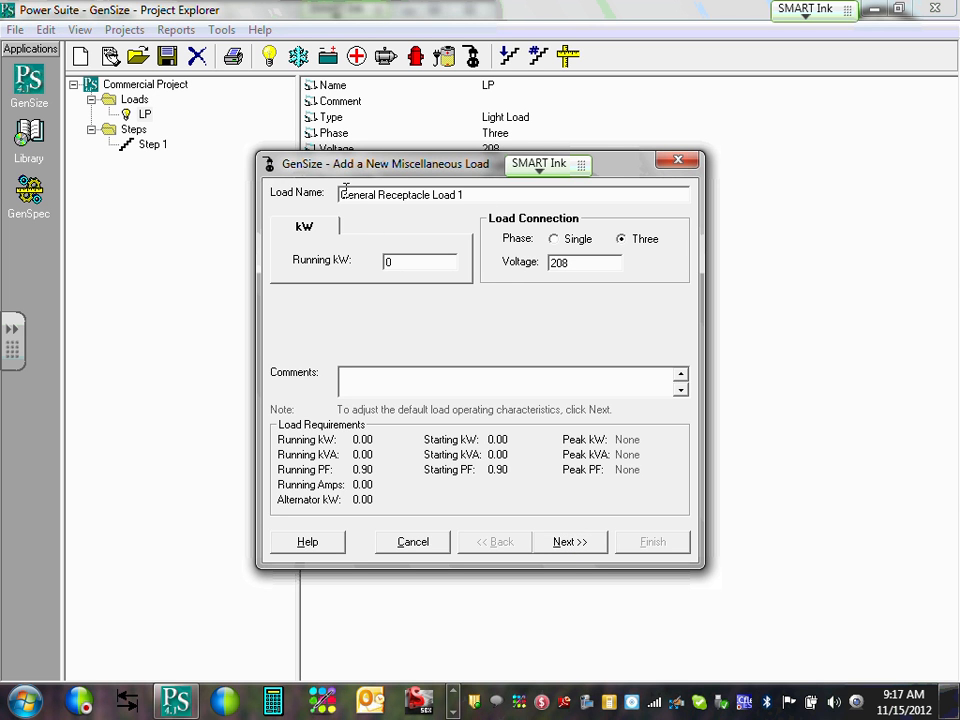
{"action": "left_click_drag", "start_coordinate": [481, 192], "coordinate": [258, 178]}
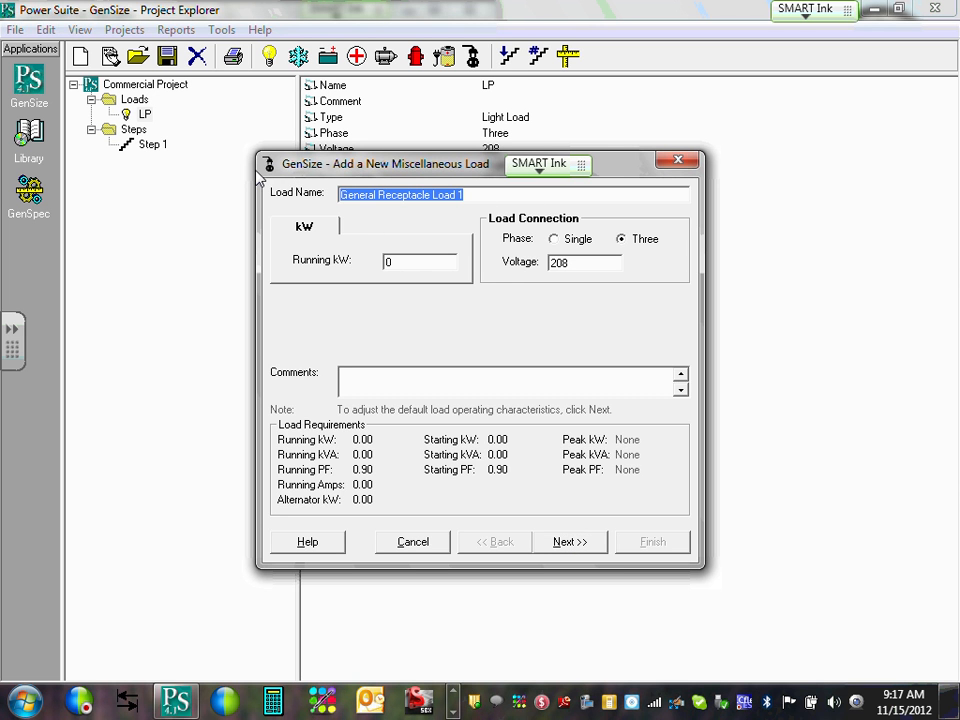
{"action": "type", "text": "RP"}
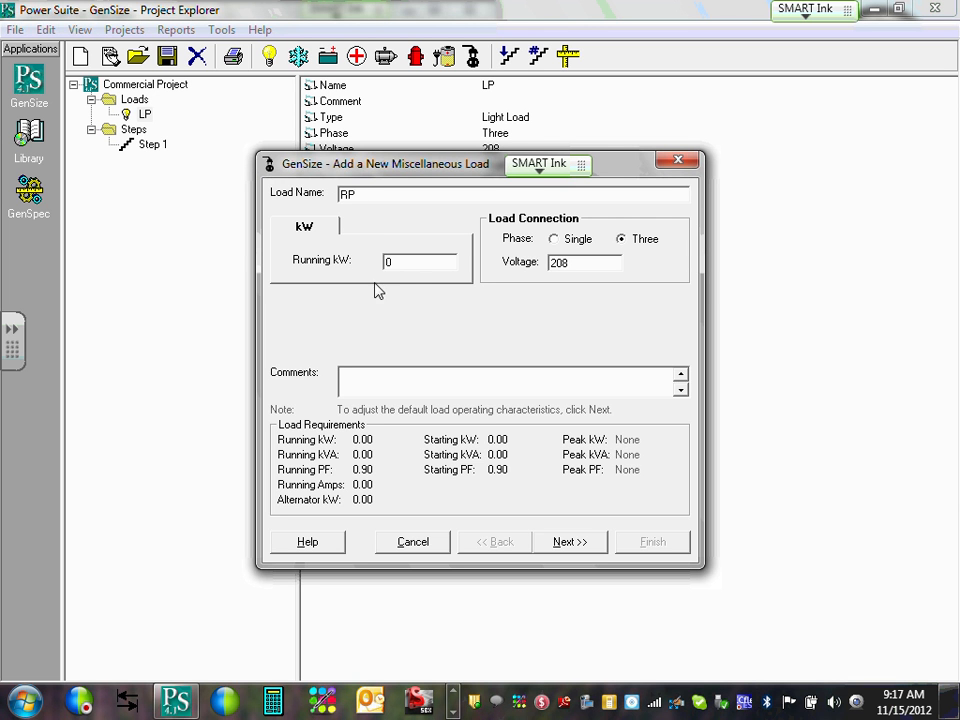
{"action": "double_click", "coordinate": [396, 262]}
{"action": "left_click", "coordinate": [453, 711]}
{"action": "left_click", "coordinate": [199, 705]}
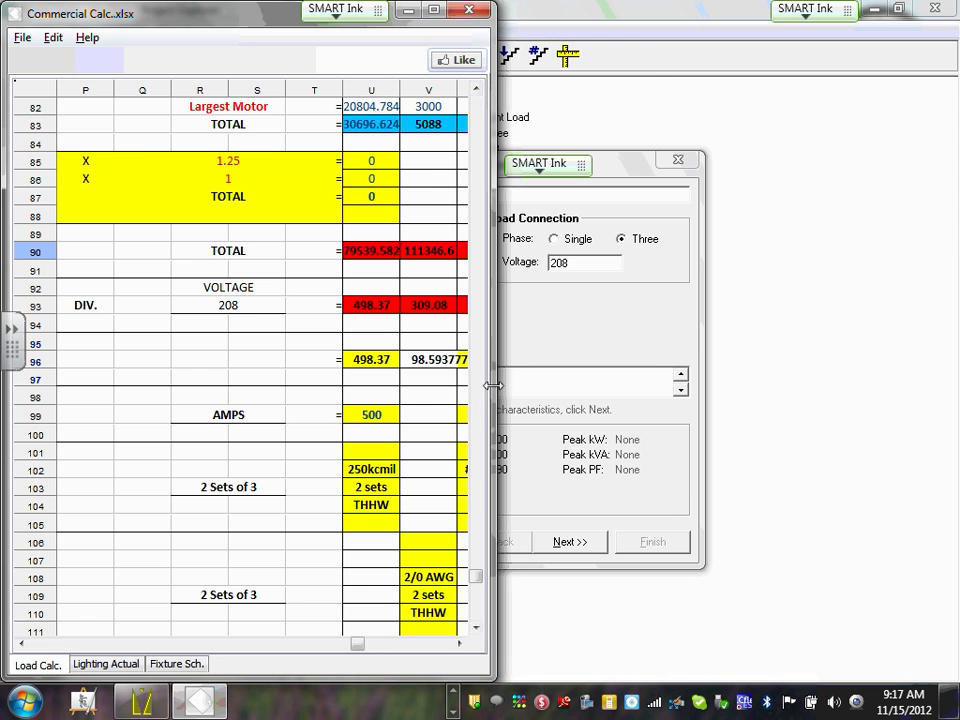
{"action": "left_click_drag", "start_coordinate": [494, 385], "coordinate": [767, 418]}
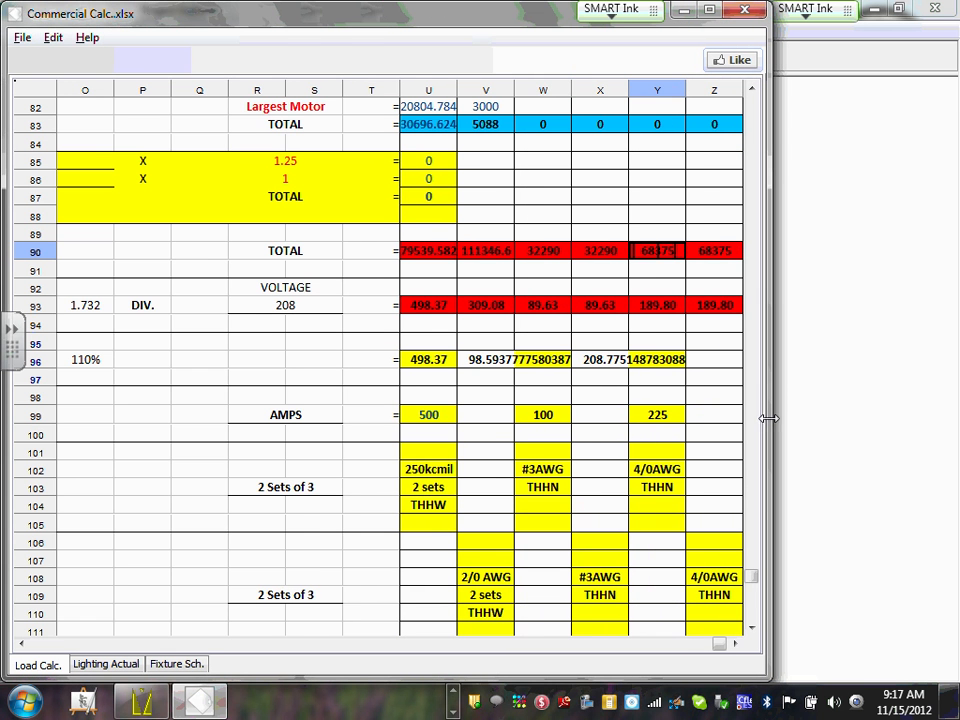
{"action": "left_click", "coordinate": [553, 252]}
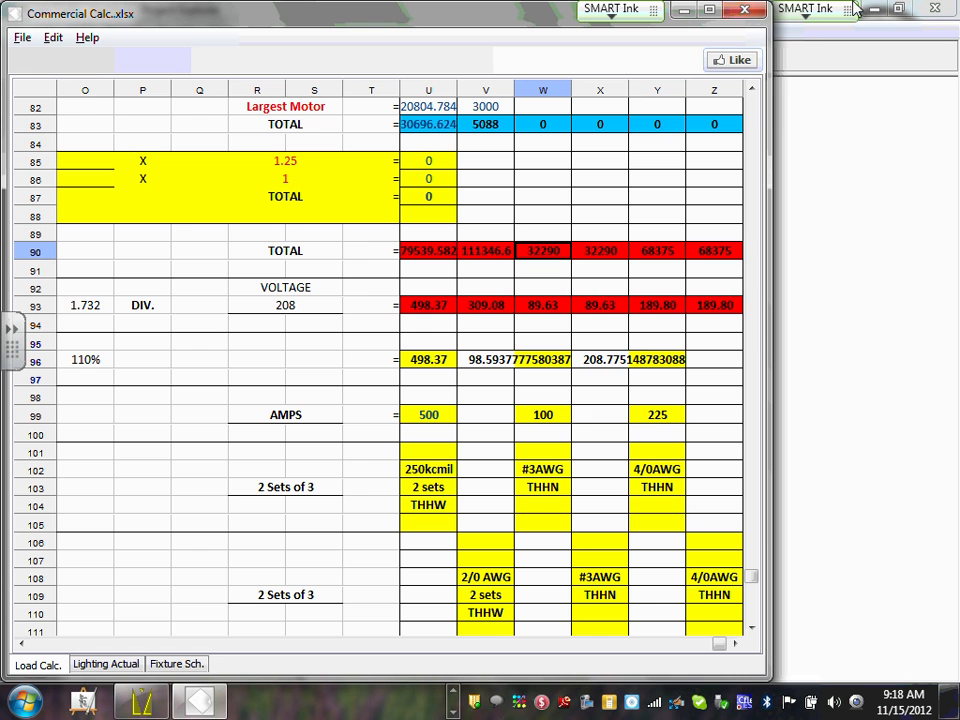
{"action": "left_click", "coordinate": [686, 11]}
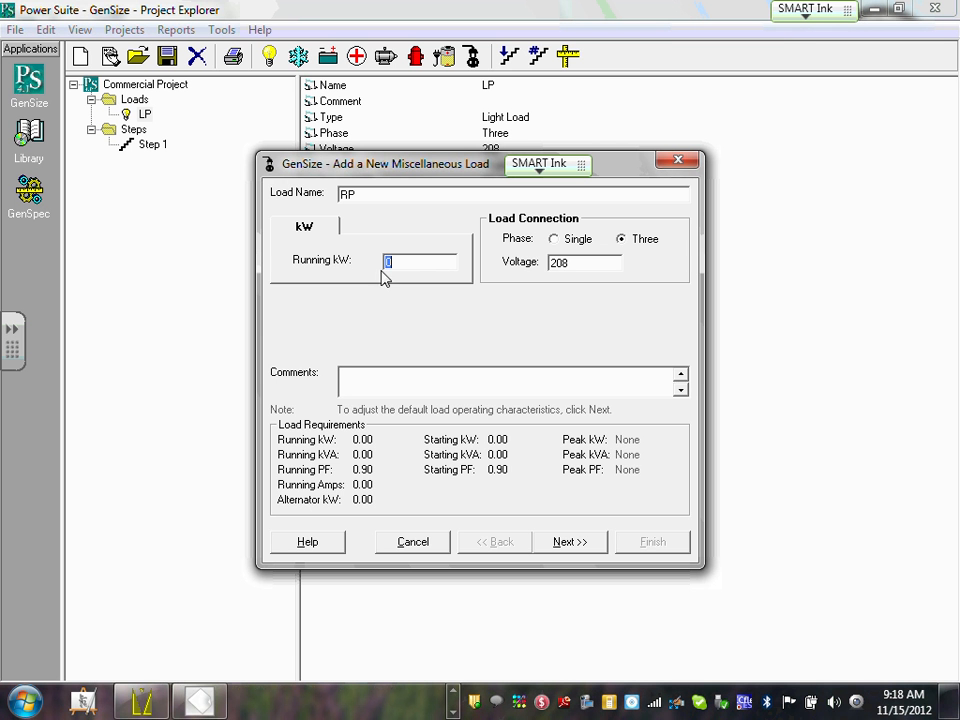
Enter 32.29 running kW for RP (35.88 kVA, 99.70 A) and start its comment.
{"action": "type", "text": "3"}
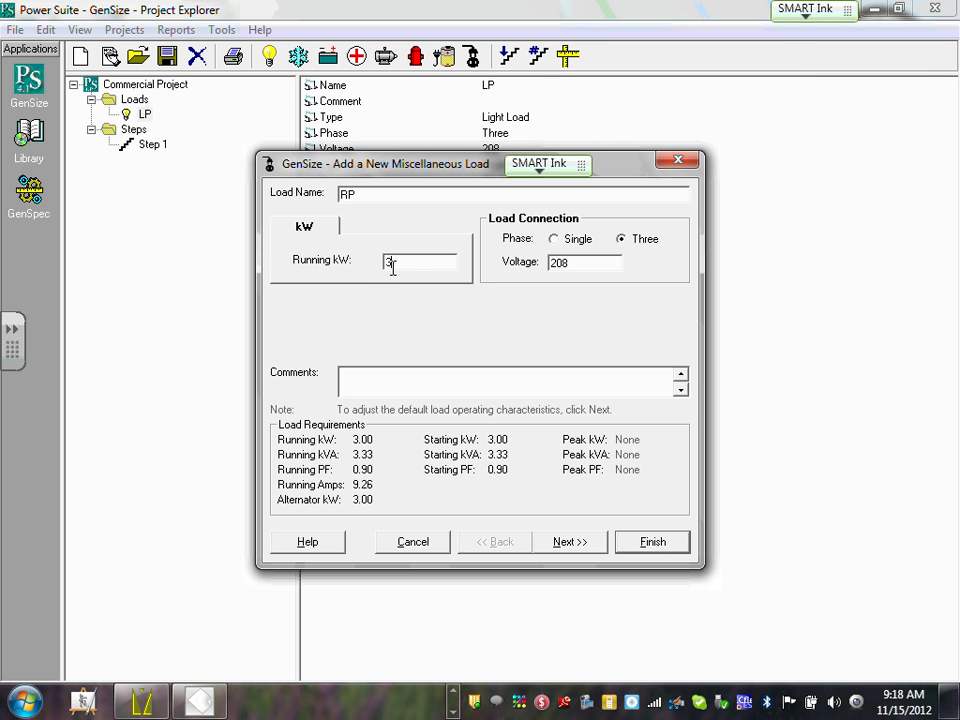
{"action": "type", "text": "2.29"}
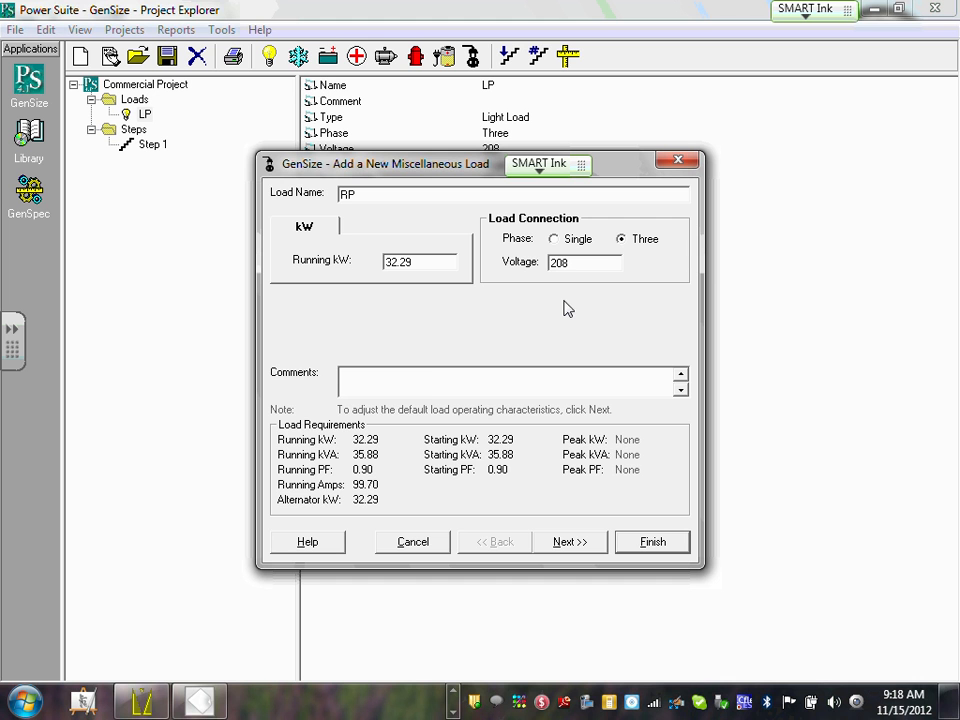
{"action": "left_click", "coordinate": [425, 386]}
Confirm the 0.90 starting and running power factors and finish adding load RP.
{"action": "left_click", "coordinate": [569, 542]}
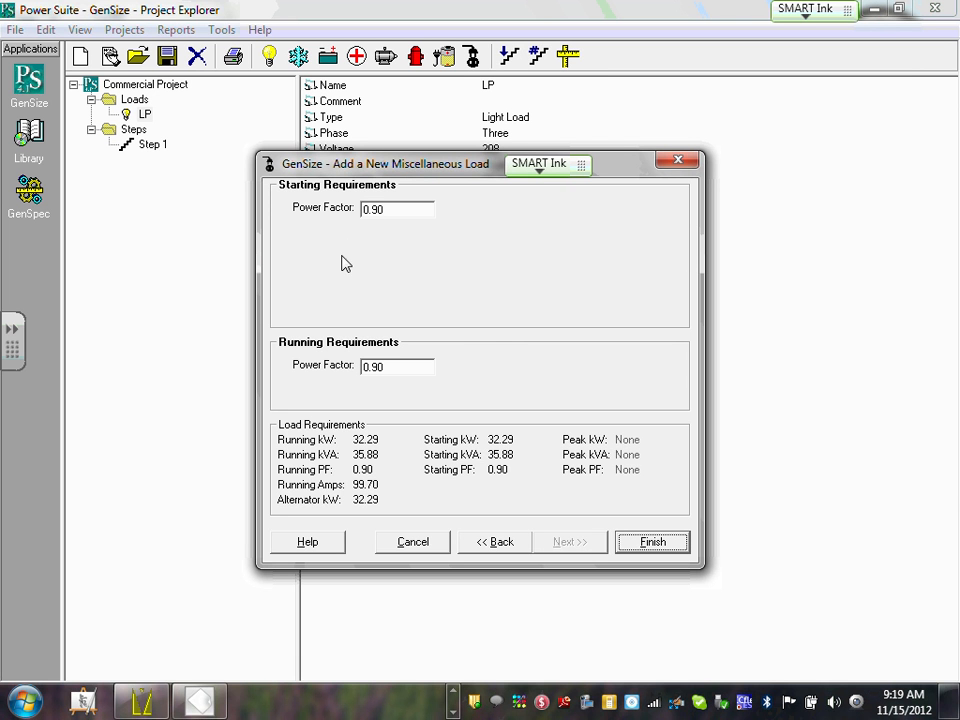
{"action": "left_click", "coordinate": [404, 208]}
{"action": "left_click", "coordinate": [404, 208]}
{"action": "left_click", "coordinate": [394, 368]}
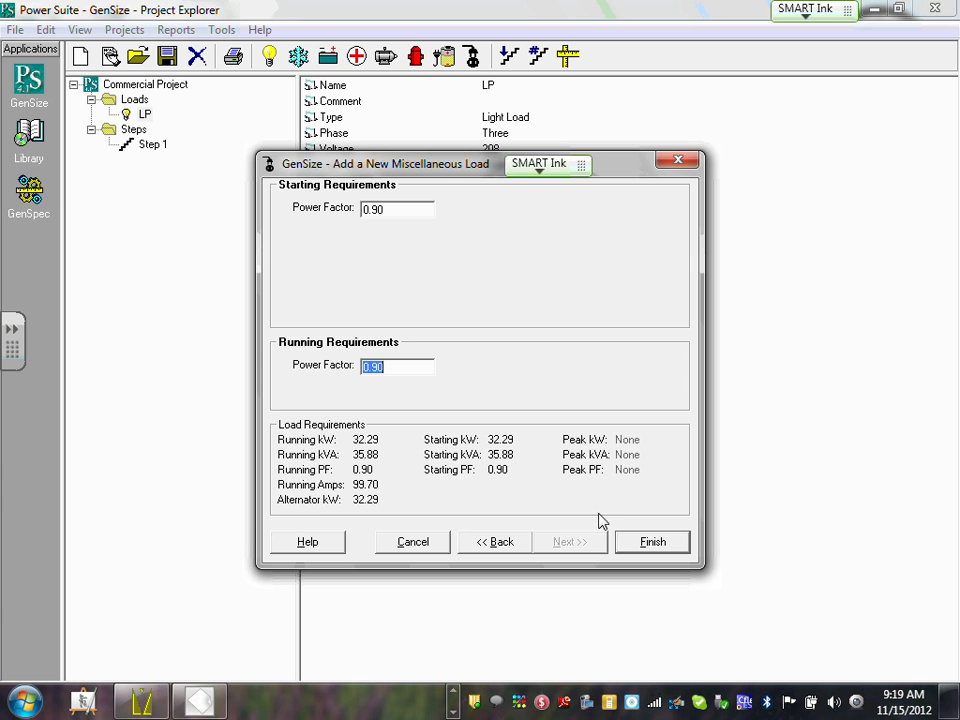
{"action": "left_click", "coordinate": [622, 541]}
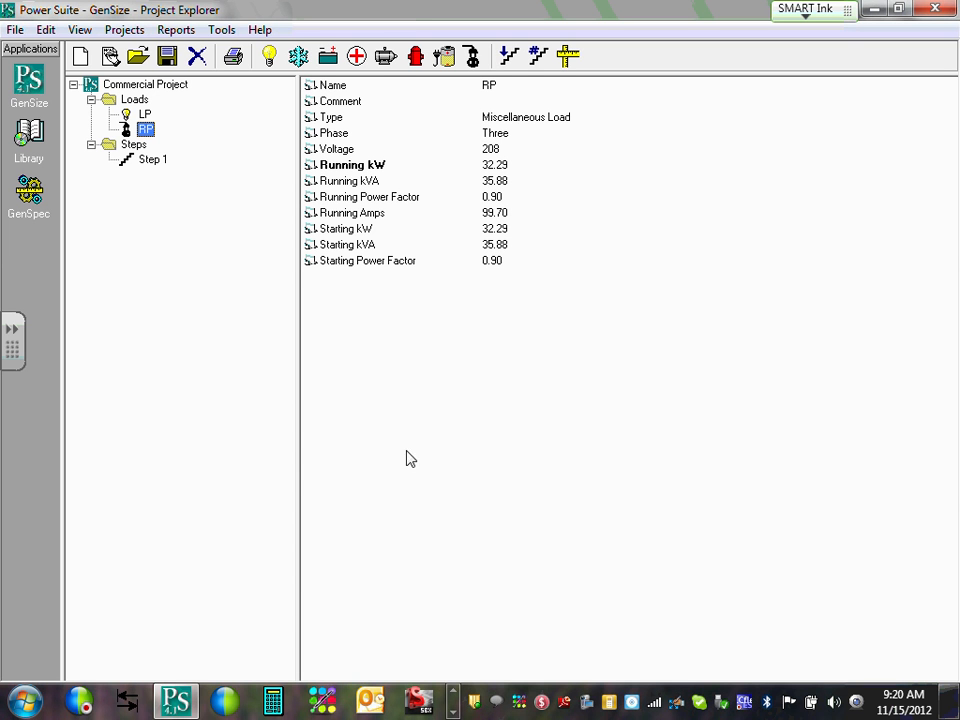
Bring the Word electrical narrative document back to the front.
{"action": "left_click", "coordinate": [453, 710]}
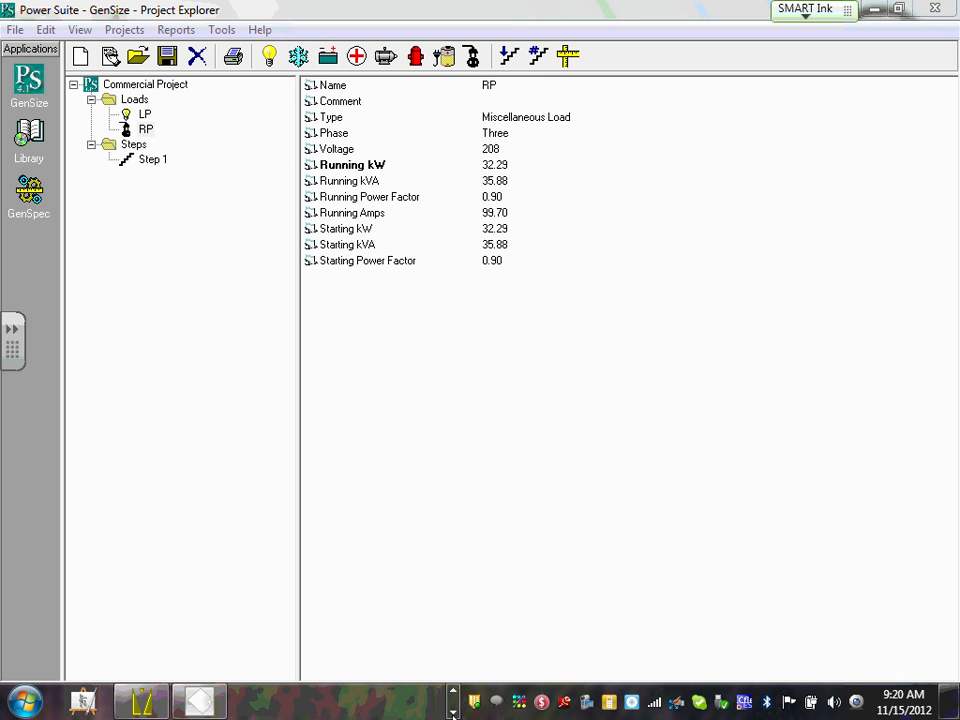
{"action": "left_click", "coordinate": [455, 693]}
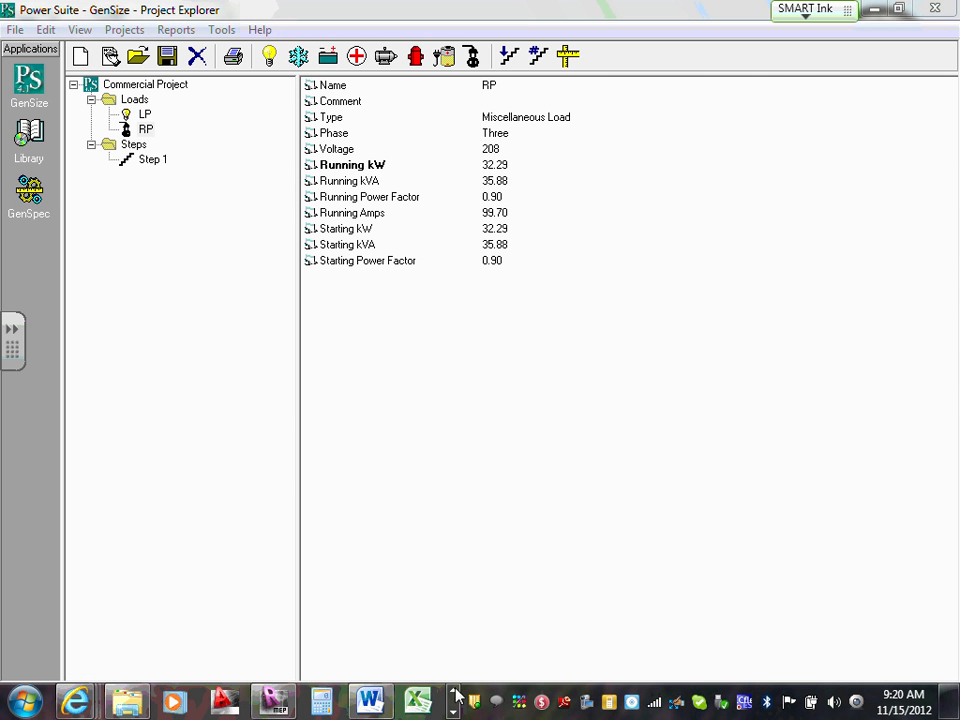
{"action": "left_click", "coordinate": [369, 700]}
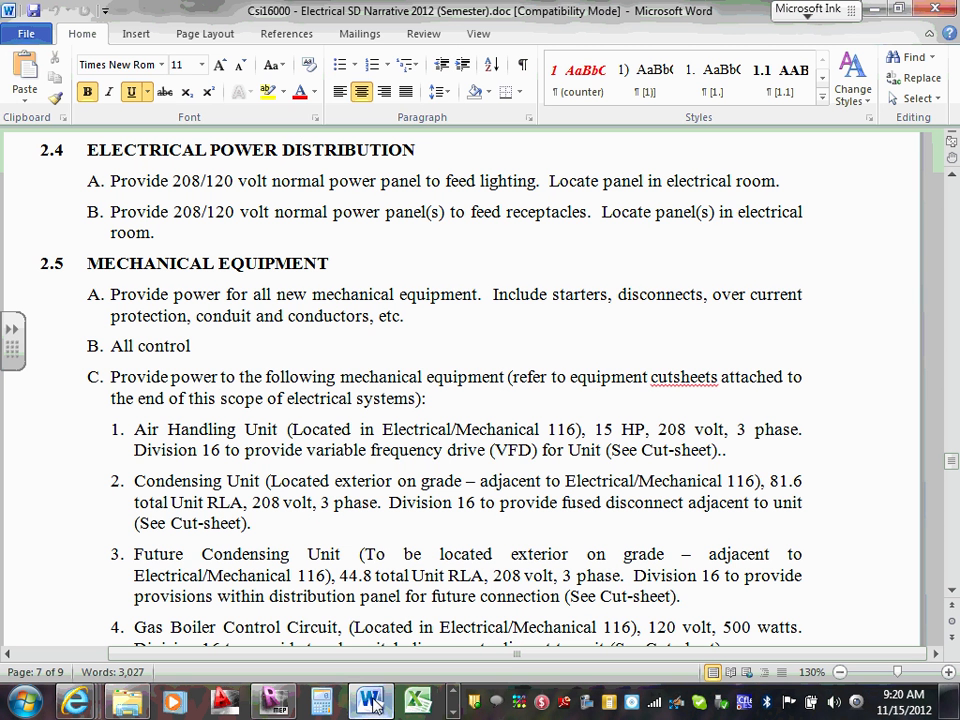
In section 2.5, find the Air Handling Unit's rating (15 HP, 208 V, 3-phase, VFD), then return to GenSize.
{"action": "left_click", "coordinate": [391, 350]}
{"action": "scroll", "coordinate": [380, 340], "scroll_direction": "down", "scroll_amount": 2}
{"action": "scroll", "coordinate": [294, 332], "scroll_direction": "up", "scroll_amount": 2}
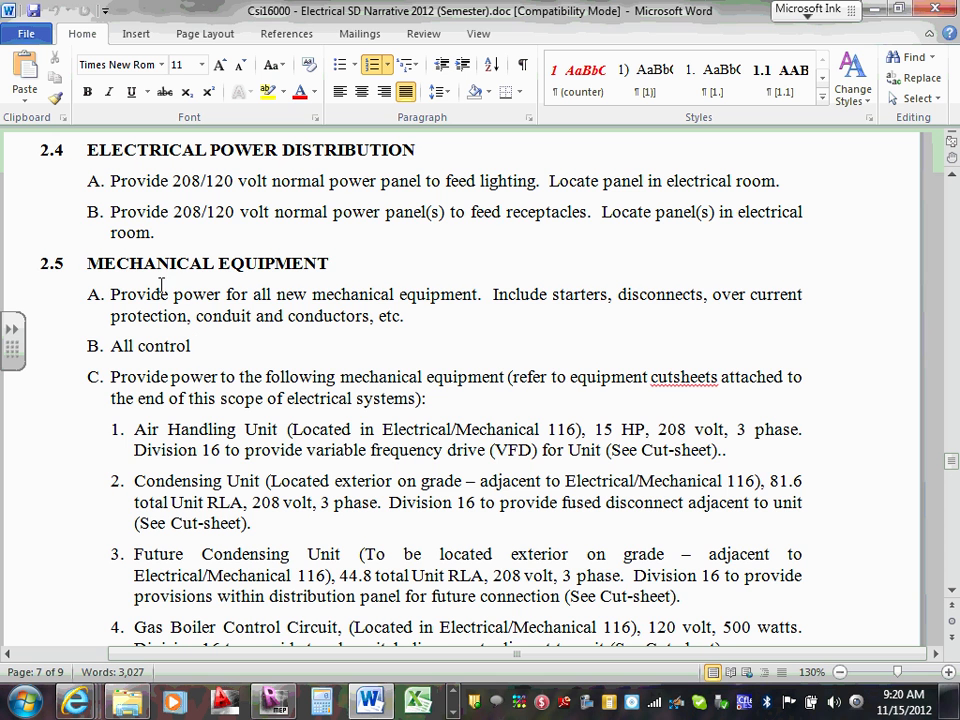
{"action": "scroll", "coordinate": [396, 279], "scroll_direction": "down", "scroll_amount": 1}
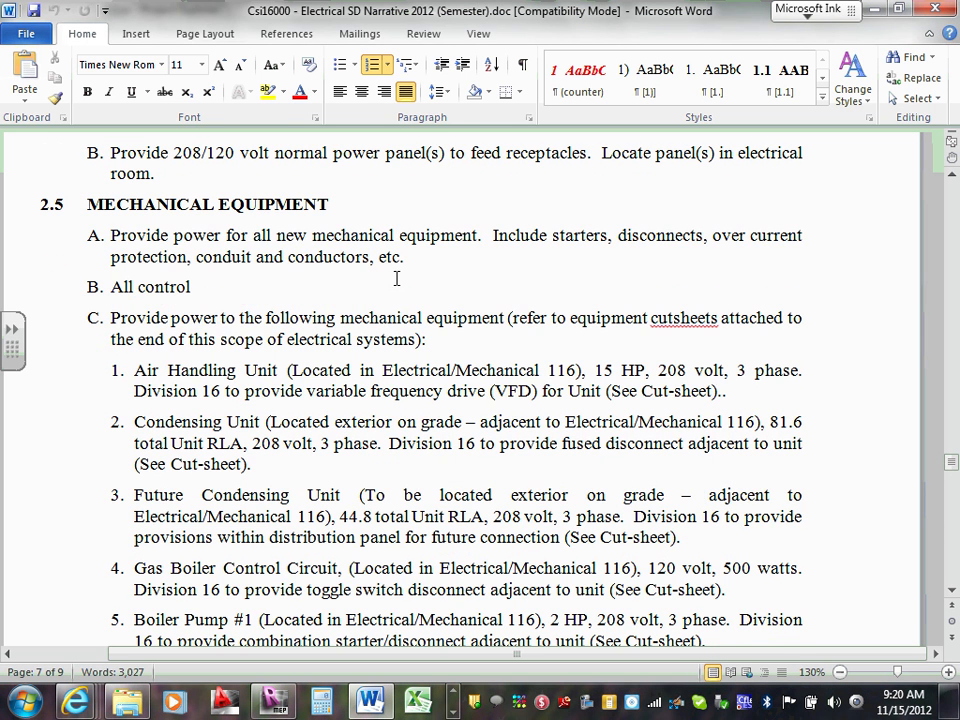
{"action": "scroll", "coordinate": [268, 362], "scroll_direction": "down", "scroll_amount": 1}
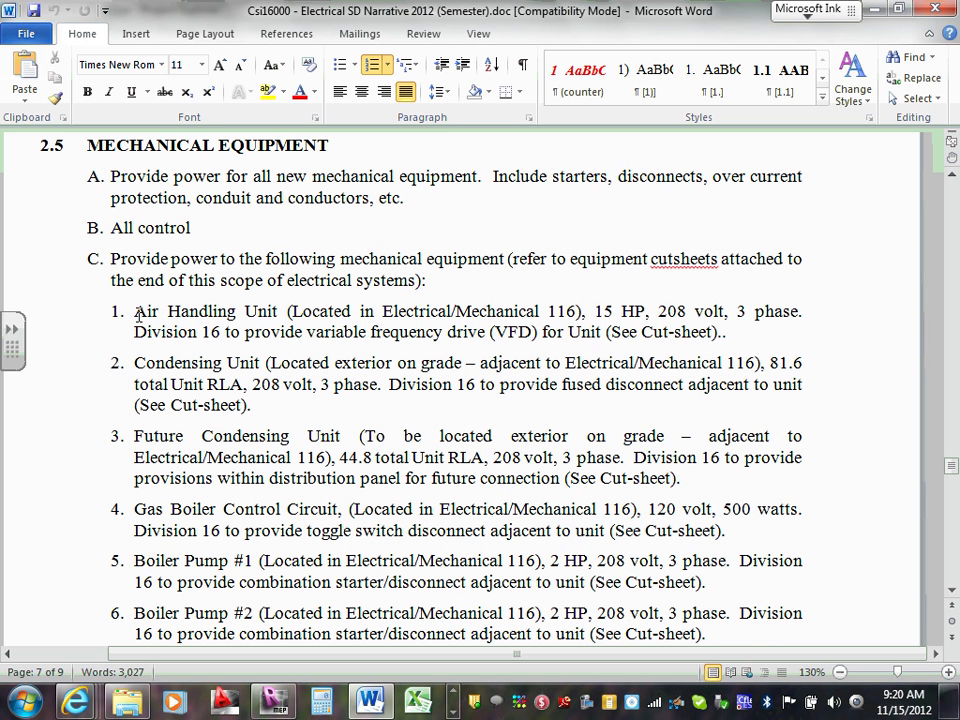
{"action": "left_click_drag", "start_coordinate": [137, 313], "coordinate": [289, 313]}
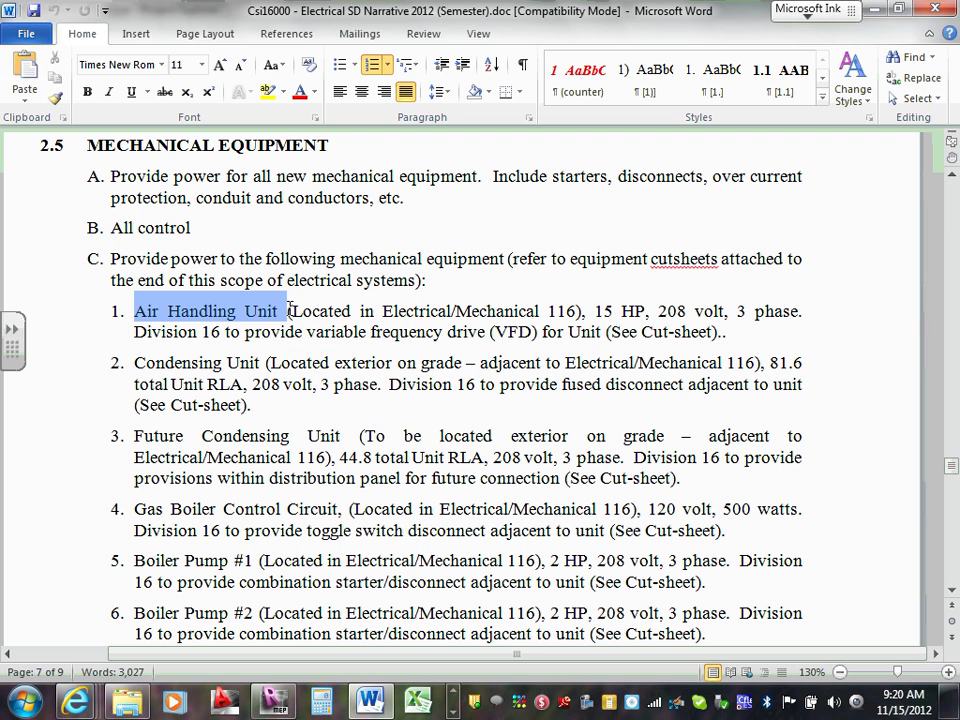
{"action": "left_click", "coordinate": [288, 313]}
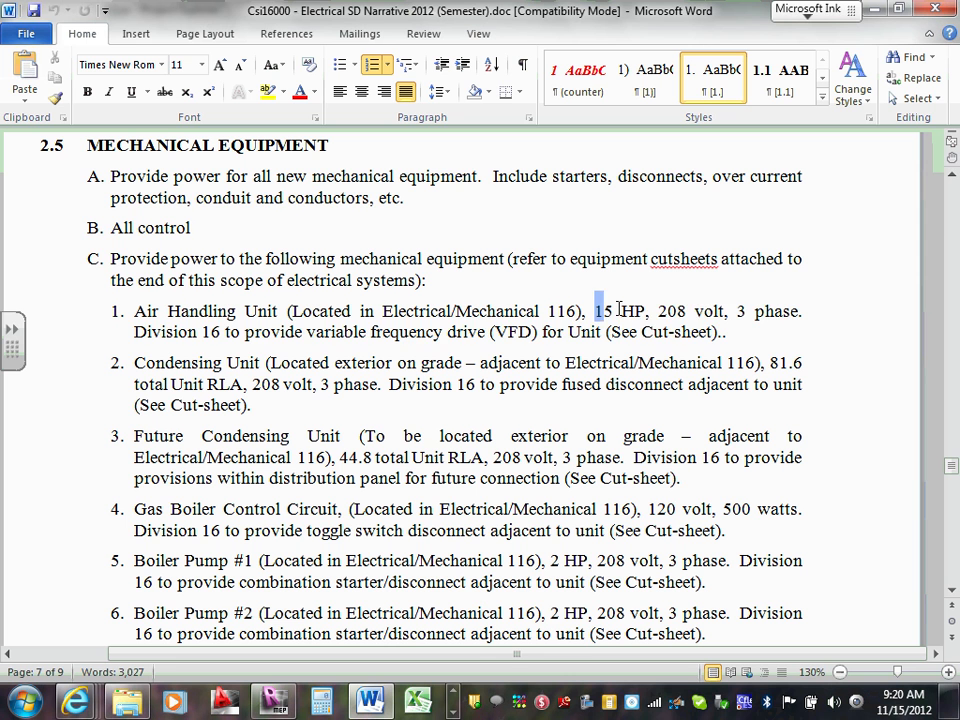
{"action": "left_click_drag", "start_coordinate": [596, 311], "coordinate": [735, 336]}
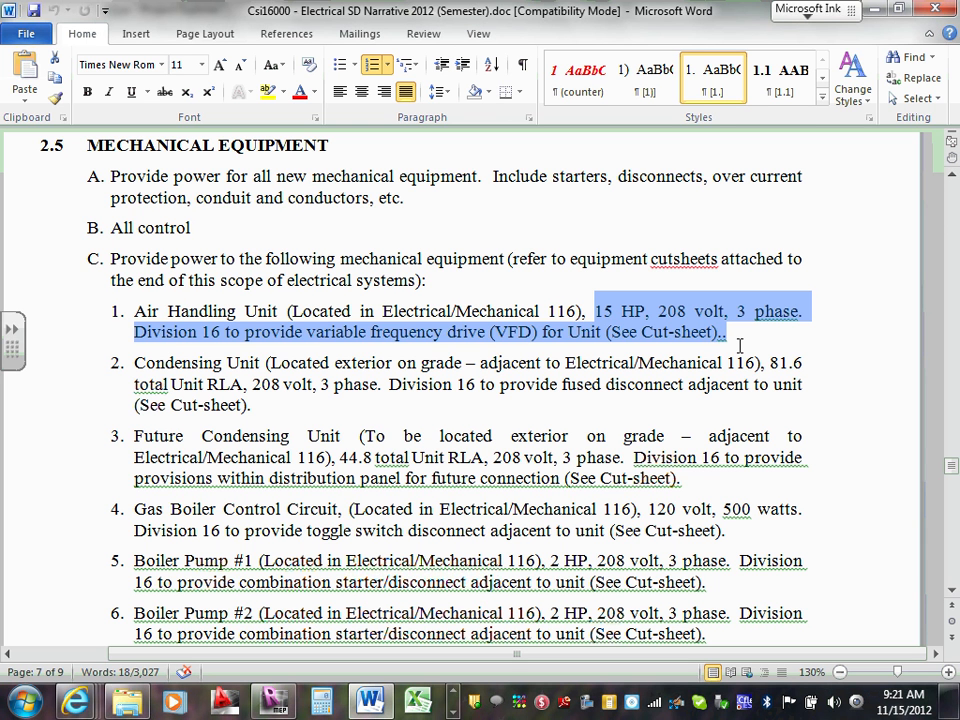
{"action": "left_click", "coordinate": [878, 12]}
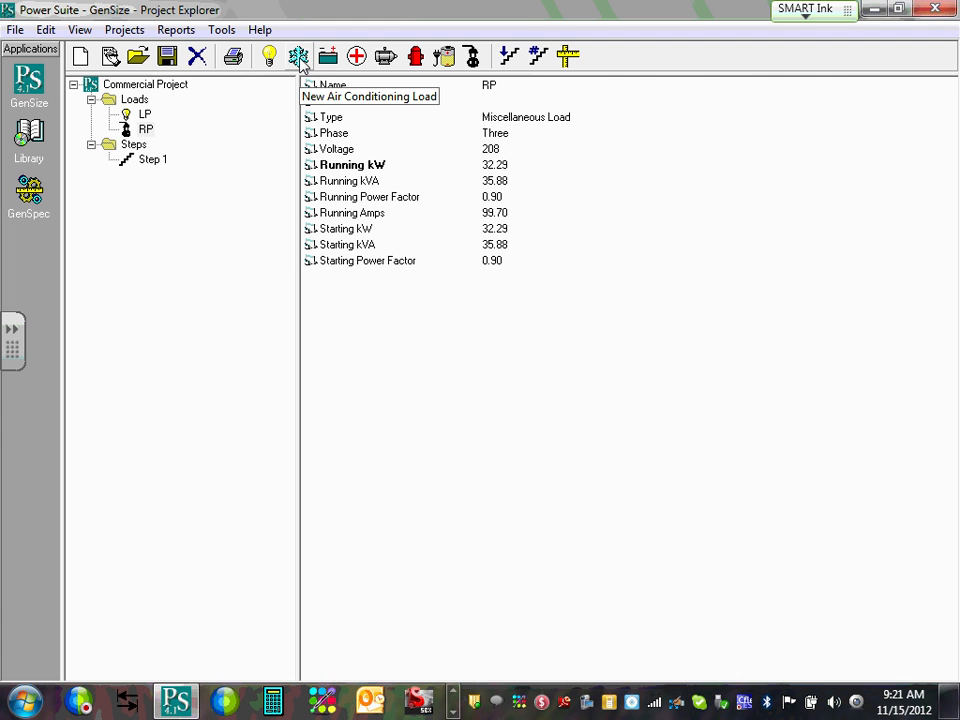
Create a new motor load named AHU with 15 shaft horsepower.
{"action": "left_click", "coordinate": [386, 57]}
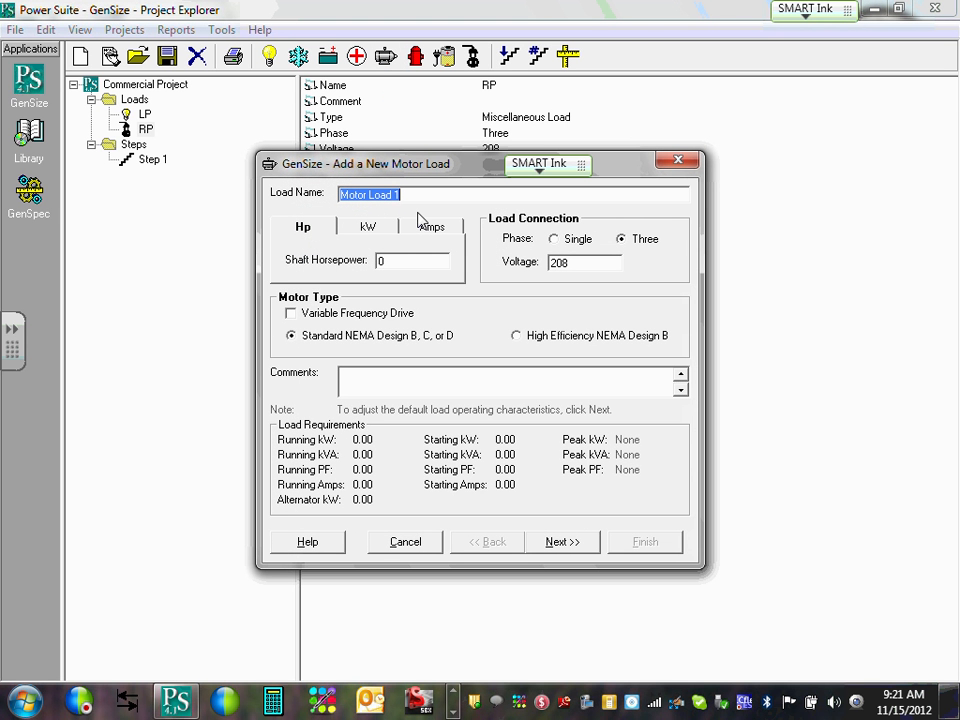
{"action": "type", "text": "AHU"}
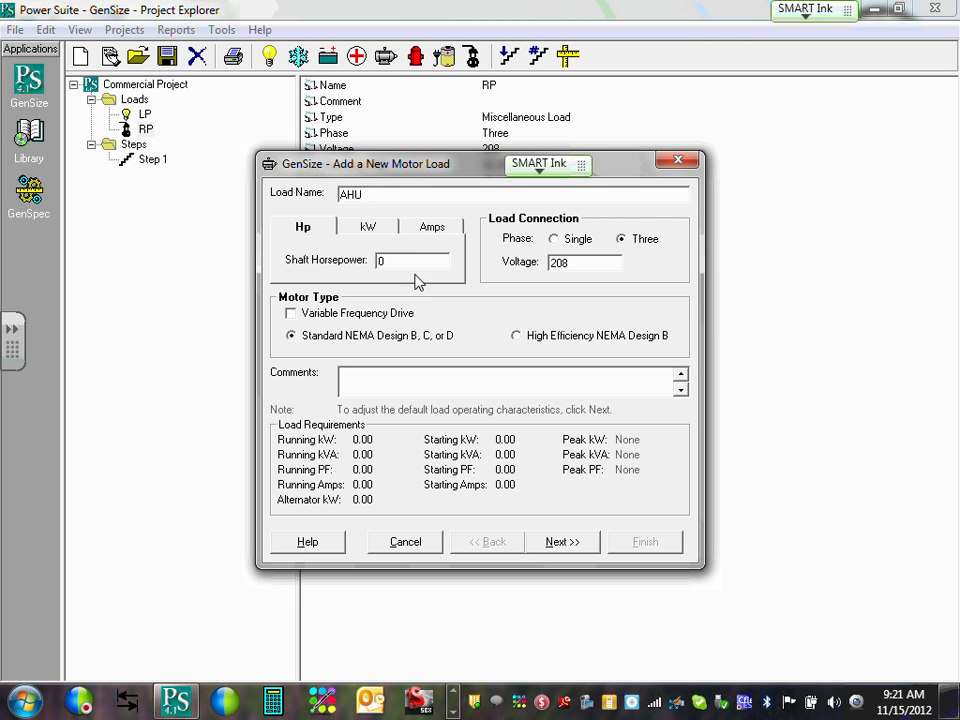
{"action": "double_click", "coordinate": [419, 262]}
{"action": "type", "text": "15"}
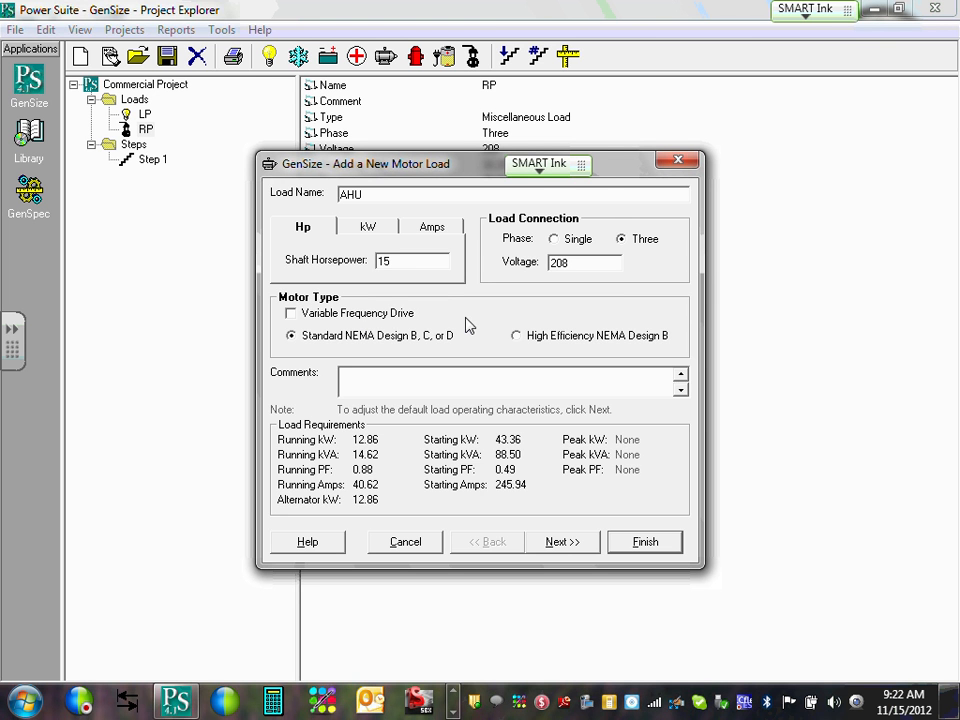
Set AHU as a Pulse Width Modulated variable frequency drive motor and add it to the loads.
{"action": "left_click", "coordinate": [355, 343]}
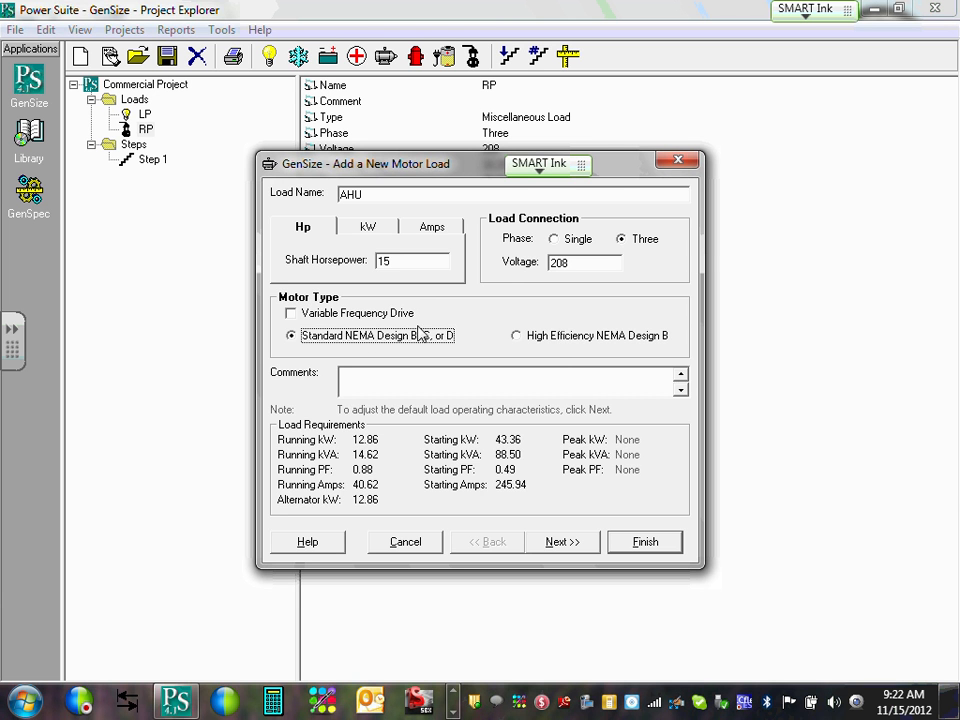
{"action": "left_click", "coordinate": [292, 314]}
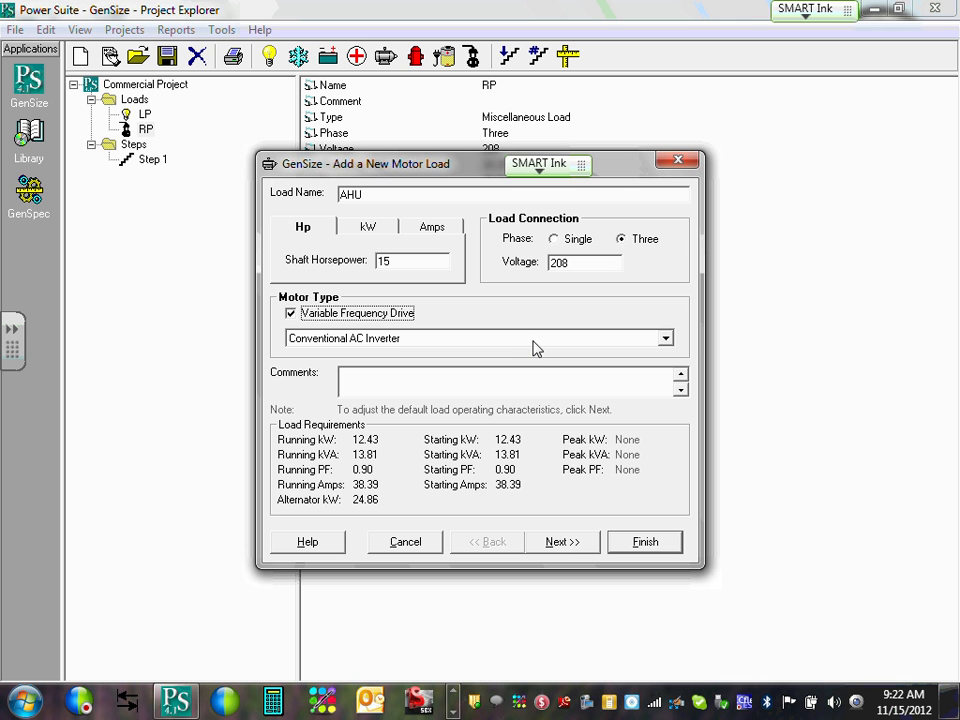
{"action": "left_click", "coordinate": [665, 339]}
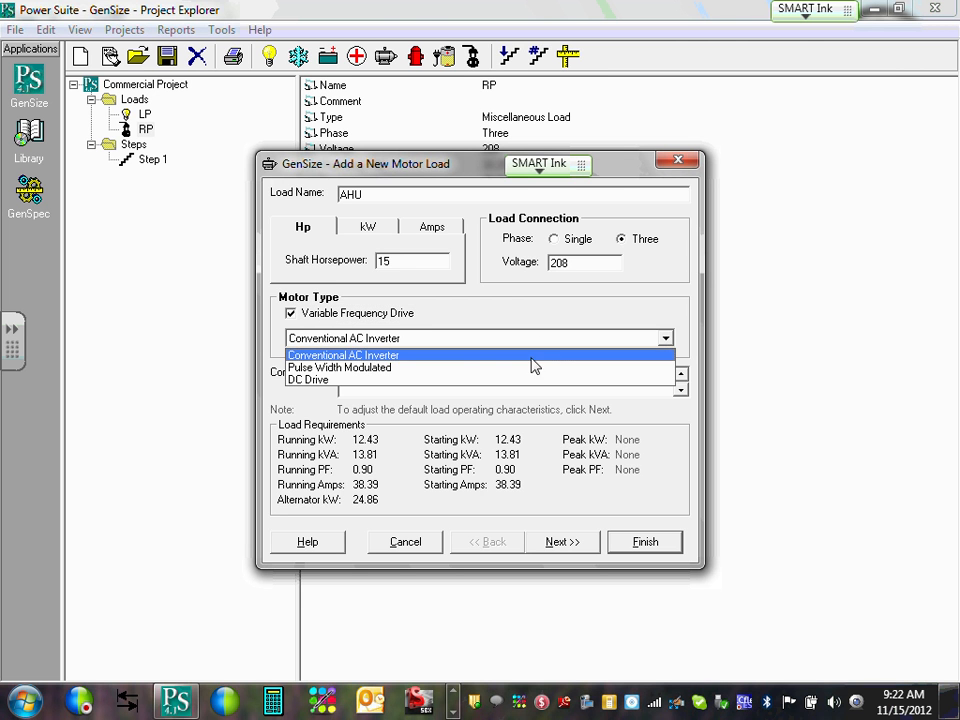
{"action": "left_click", "coordinate": [481, 368]}
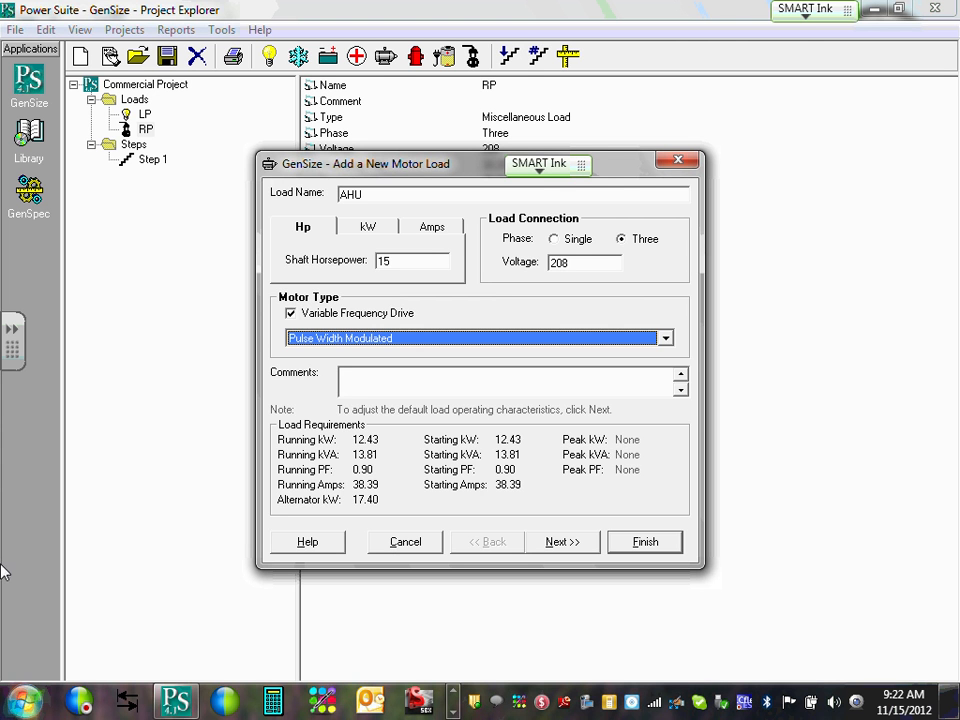
{"action": "left_click", "coordinate": [562, 545]}
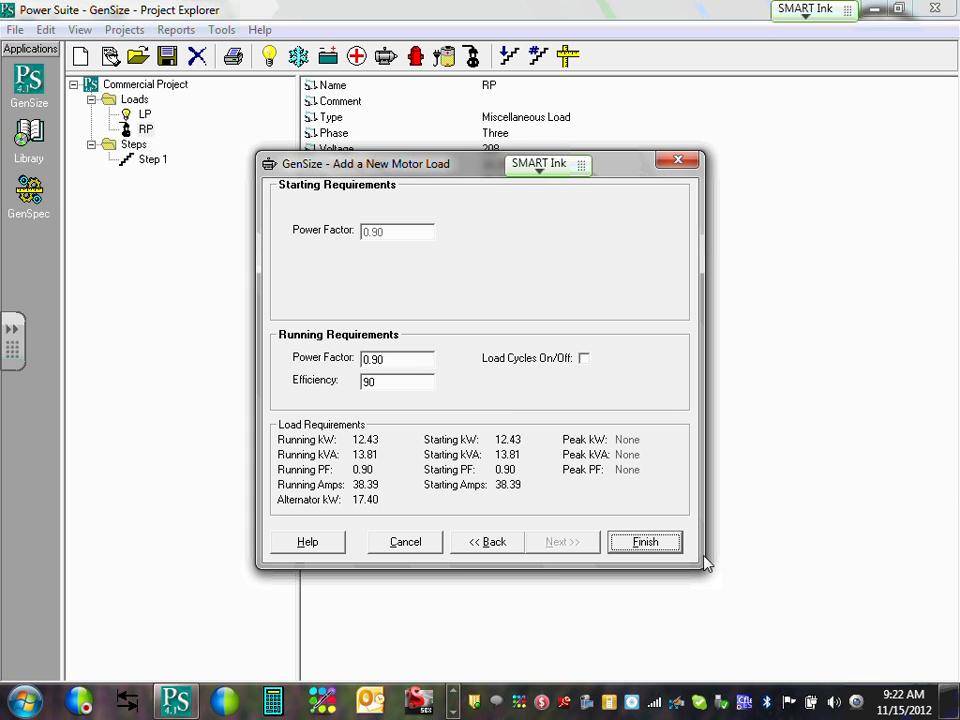
{"action": "left_click", "coordinate": [642, 542]}
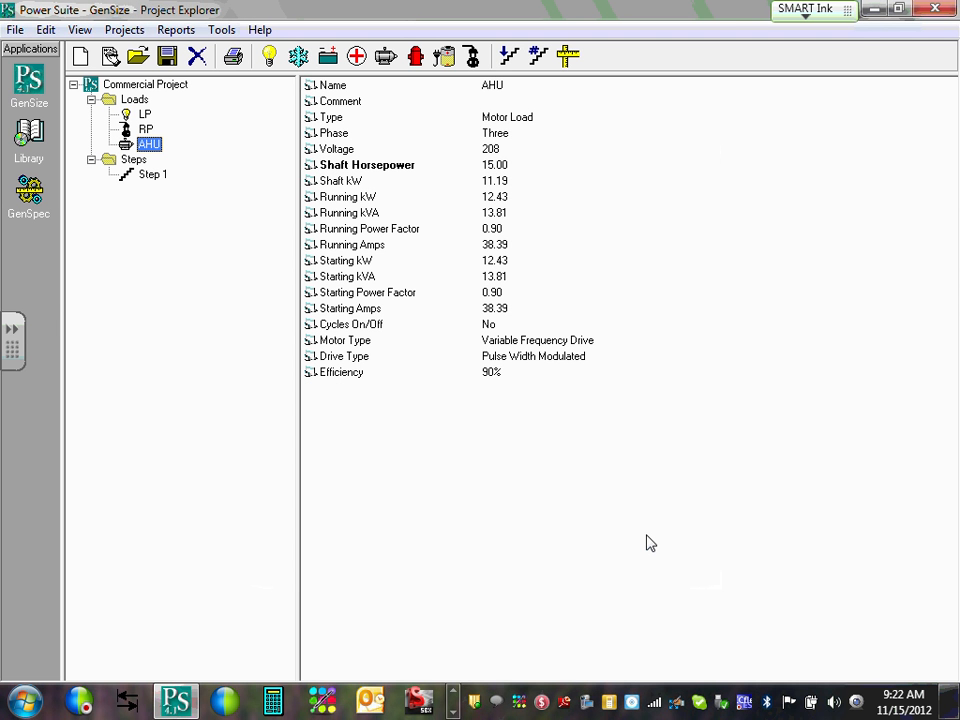
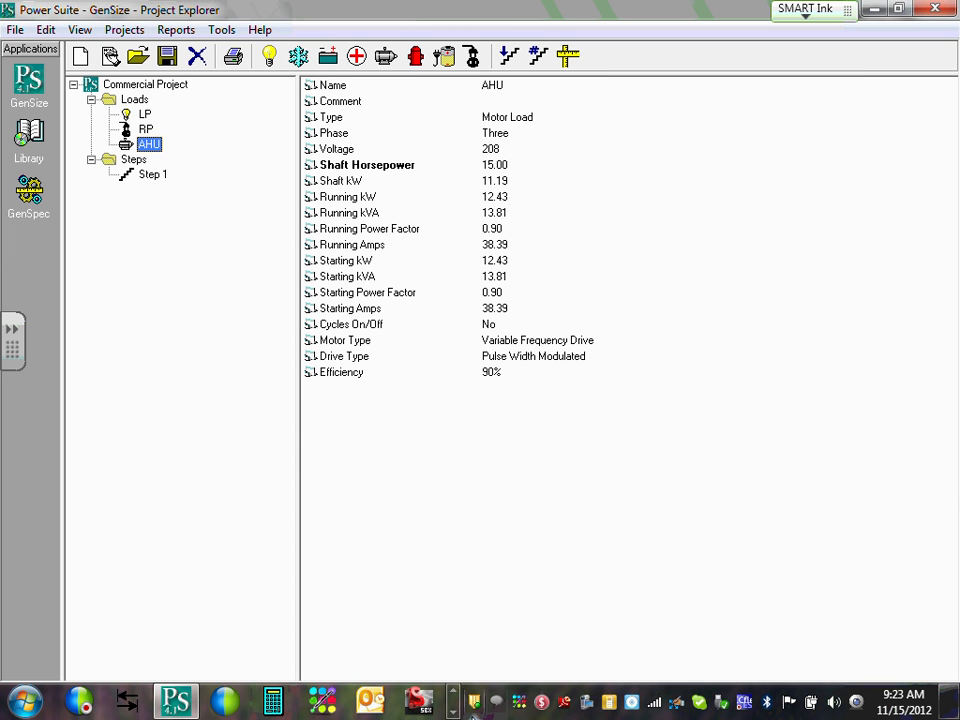
Switch to the Word Electrical SD Narrative and scroll to the mechanical equipment list.
{"action": "left_click", "coordinate": [454, 695]}
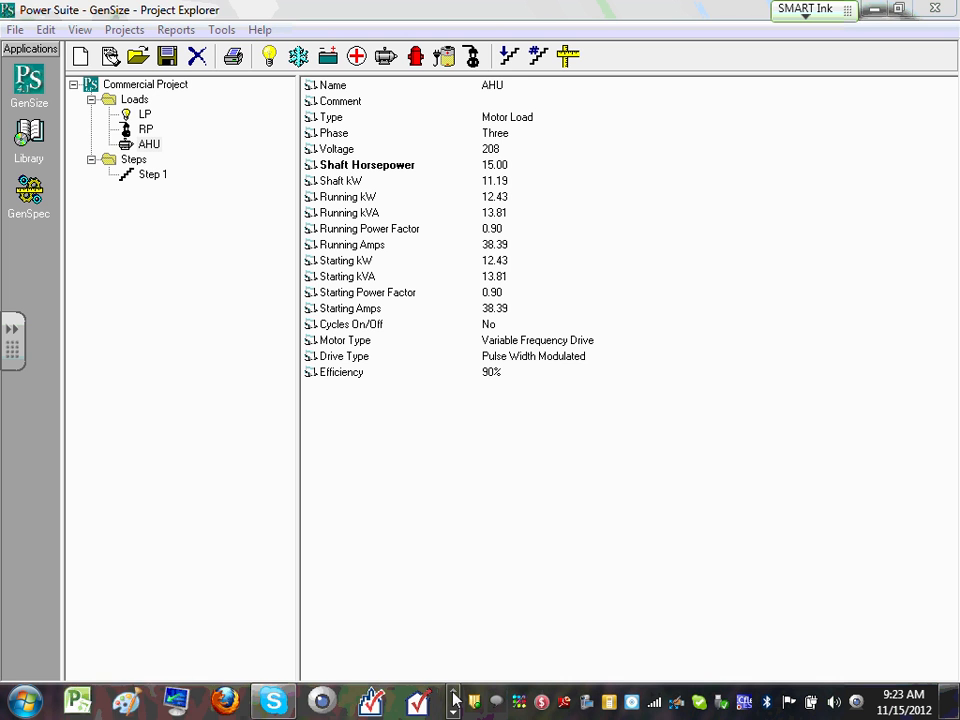
{"action": "left_click", "coordinate": [454, 695]}
{"action": "left_click", "coordinate": [370, 700]}
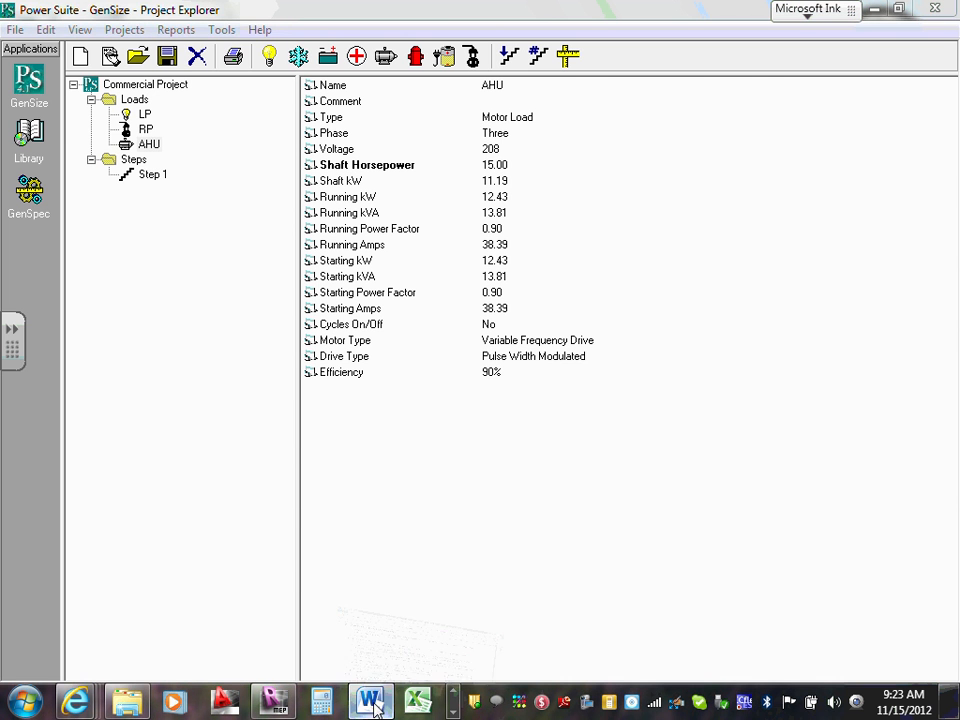
{"action": "scroll", "coordinate": [397, 495], "scroll_direction": "down", "scroll_amount": 1}
Highlight item 2's Condensing Unit paragraph in Word, then return to the GenSize project.
{"action": "left_click", "coordinate": [255, 345]}
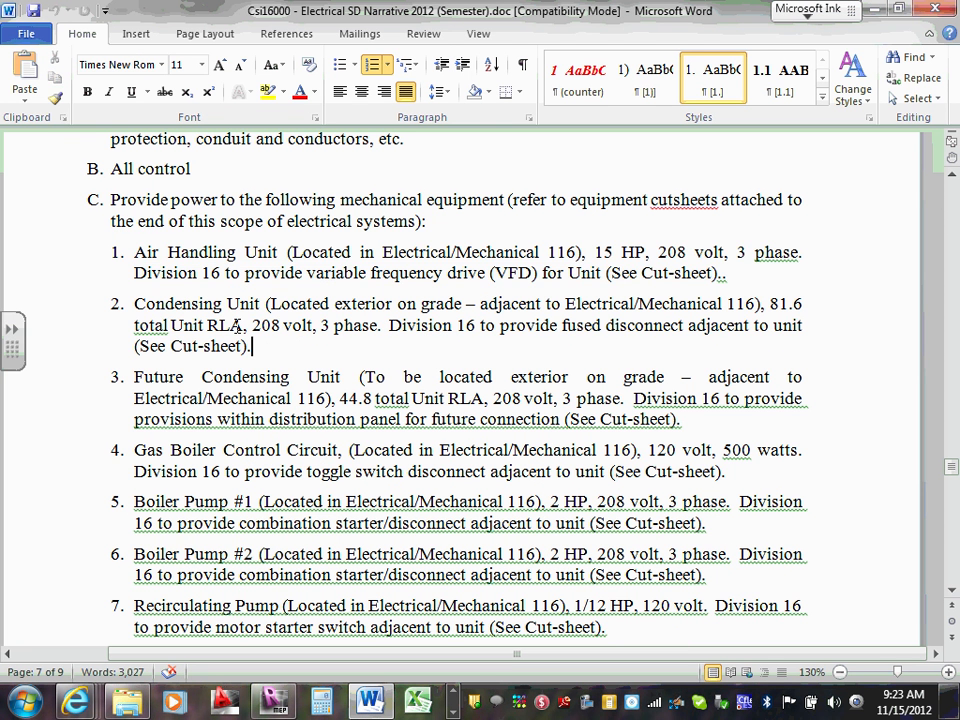
{"action": "left_click_drag", "start_coordinate": [140, 303], "coordinate": [297, 362]}
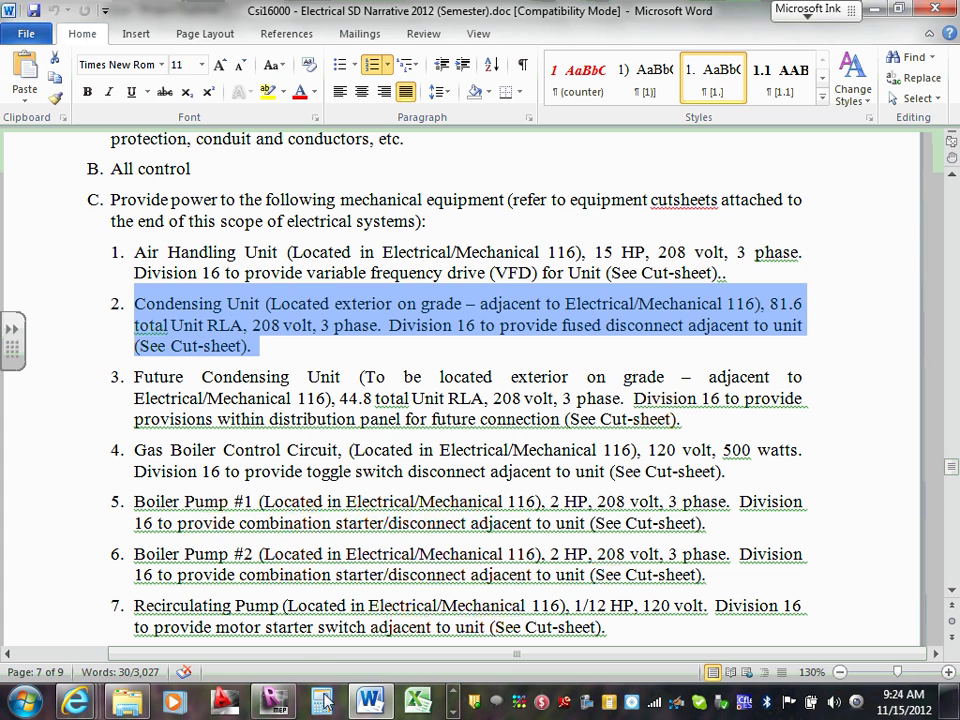
{"action": "left_click", "coordinate": [453, 712]}
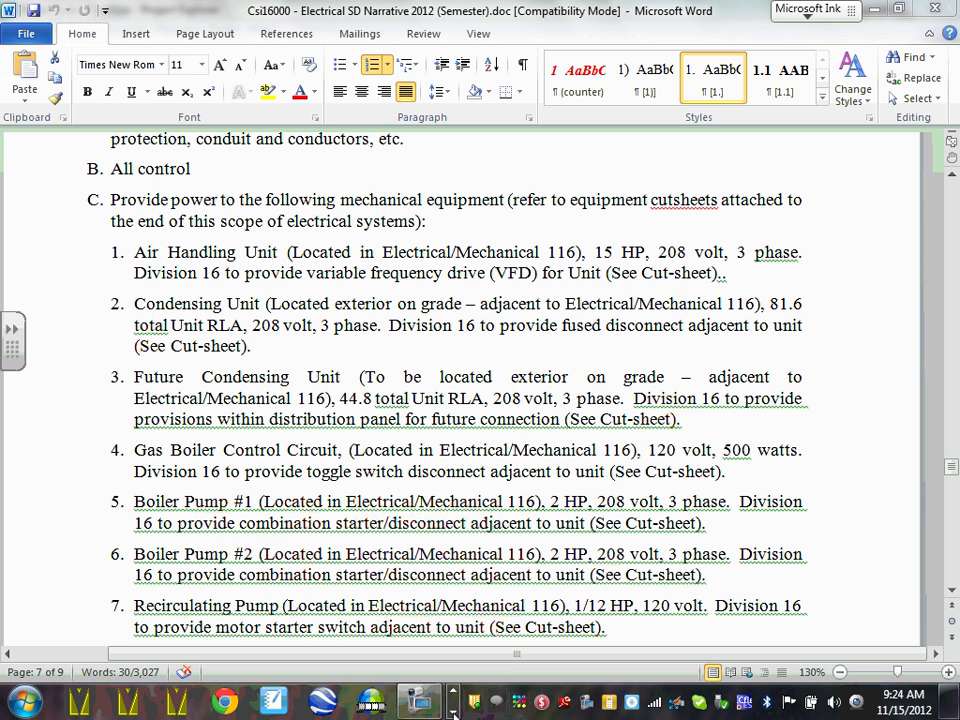
{"action": "left_click", "coordinate": [453, 693]}
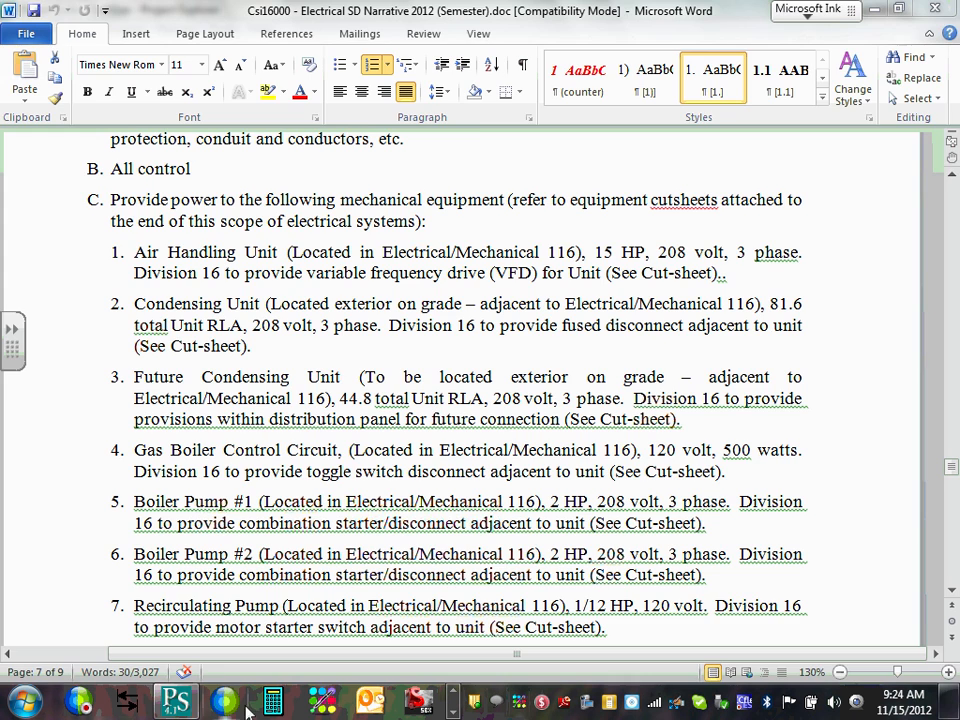
{"action": "left_click", "coordinate": [176, 703]}
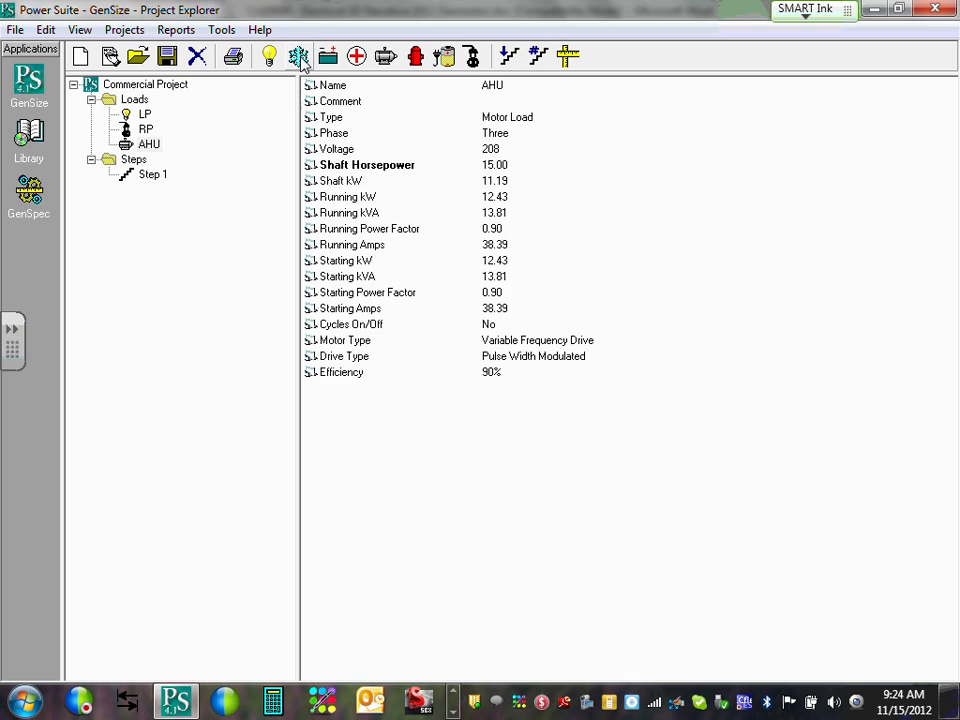
Add a new air-conditioning load and enter 15.5 in its AC Tons field.
{"action": "left_click", "coordinate": [299, 57]}
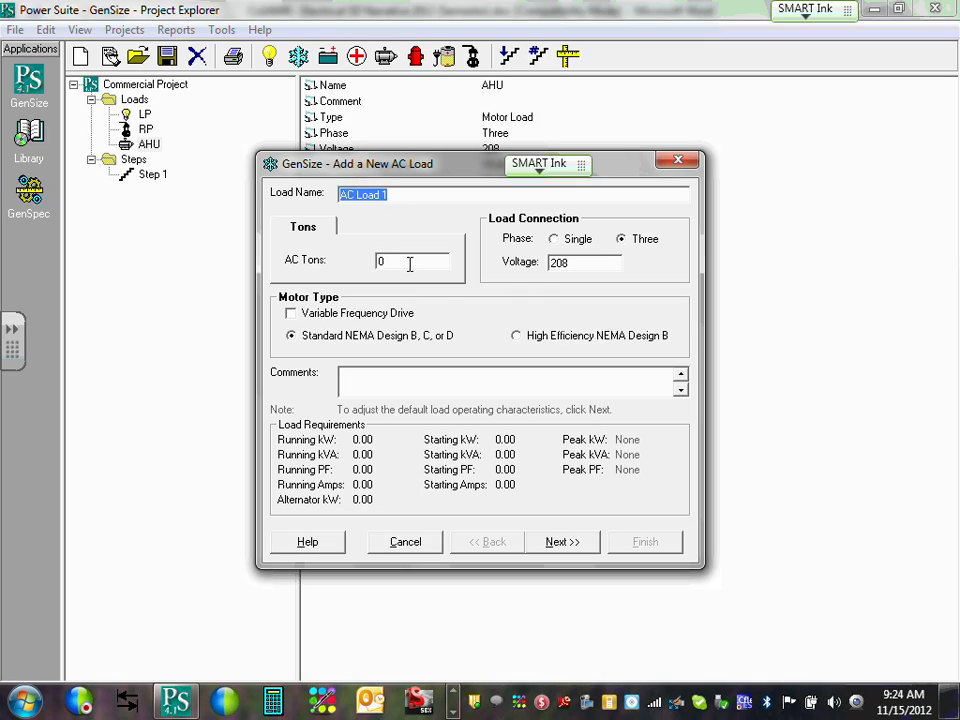
{"action": "double_click", "coordinate": [405, 262]}
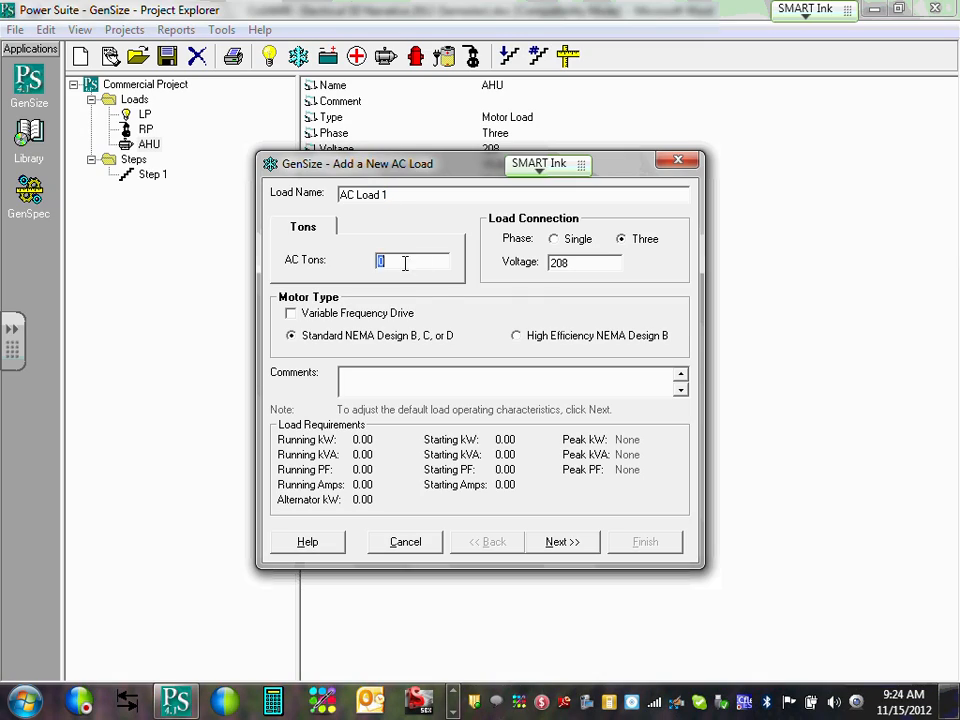
{"action": "left_click", "coordinate": [366, 258]}
{"action": "left_click", "coordinate": [399, 260]}
{"action": "double_click", "coordinate": [390, 260]}
{"action": "type", "text": "10"}
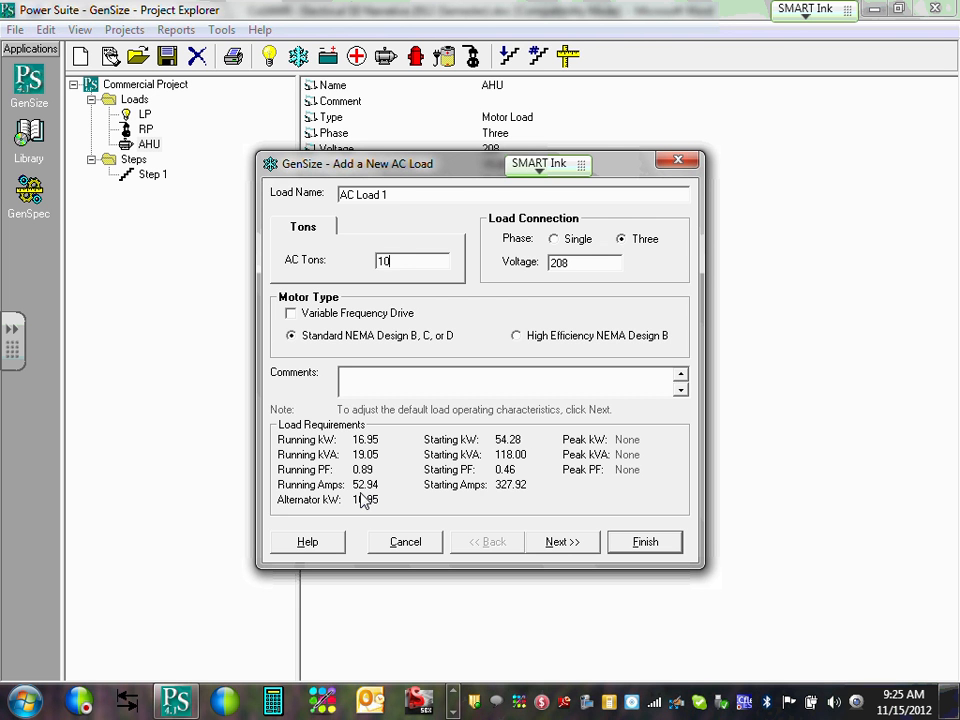
{"action": "key", "text": "BackSpace"}
{"action": "type", "text": "5"}
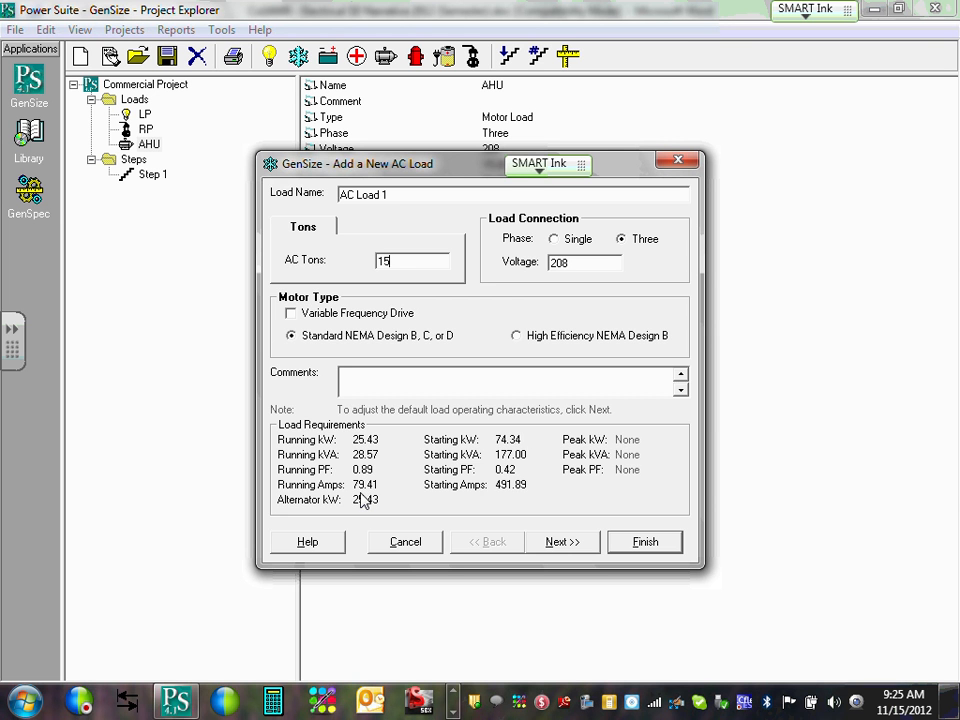
{"action": "key", "text": "BackSpace"}
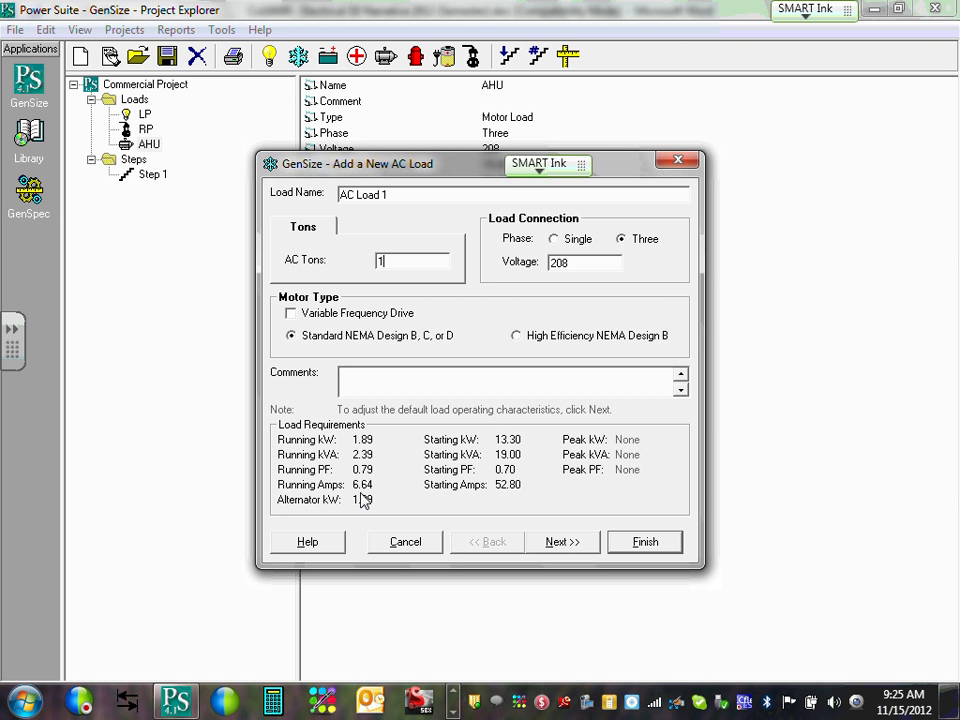
{"action": "type", "text": "6"}
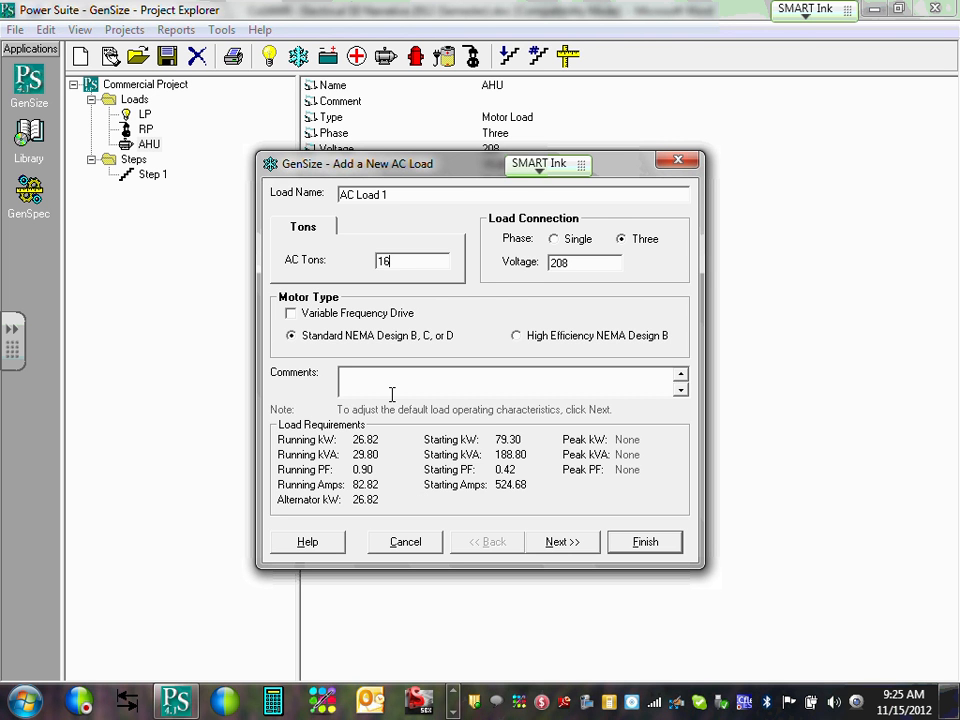
{"action": "key", "text": "BackSpace"}
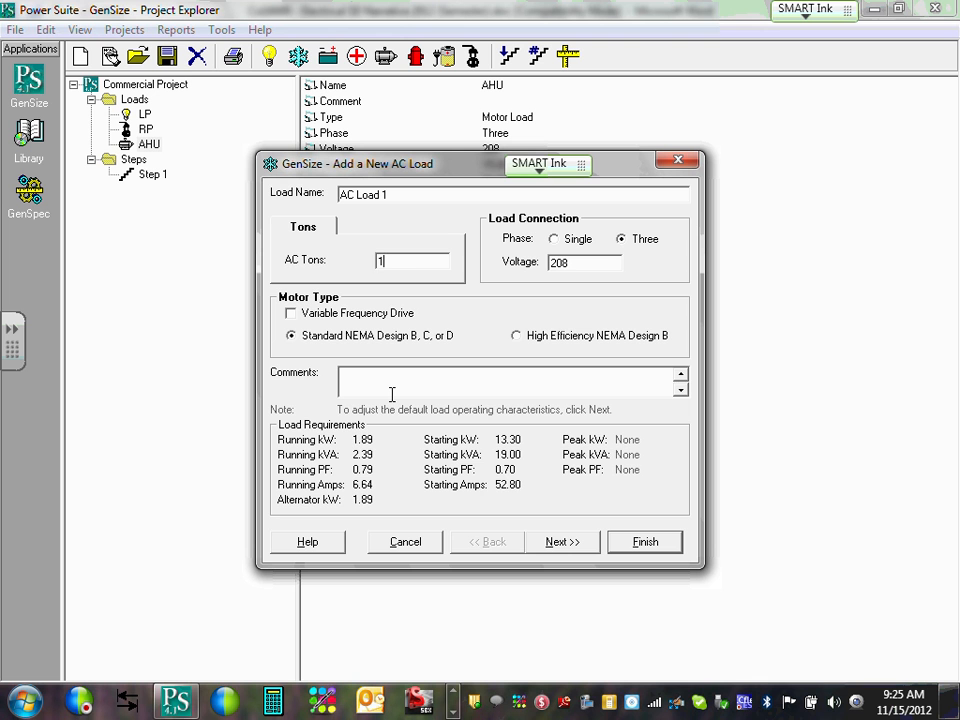
{"action": "type", "text": "5"}
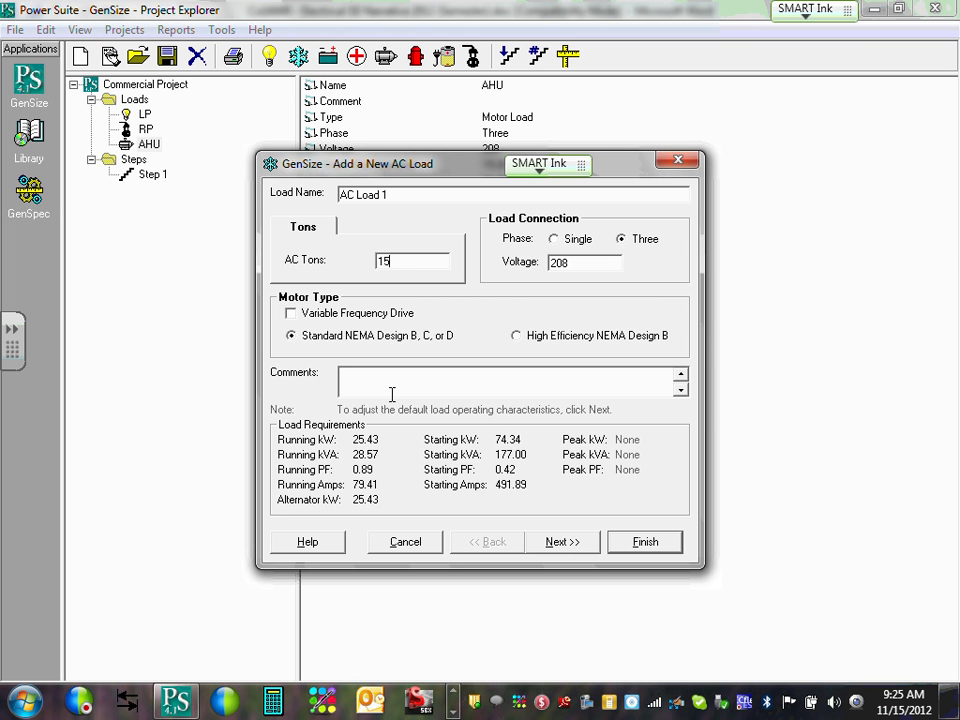
{"action": "type", "text": ".5"}
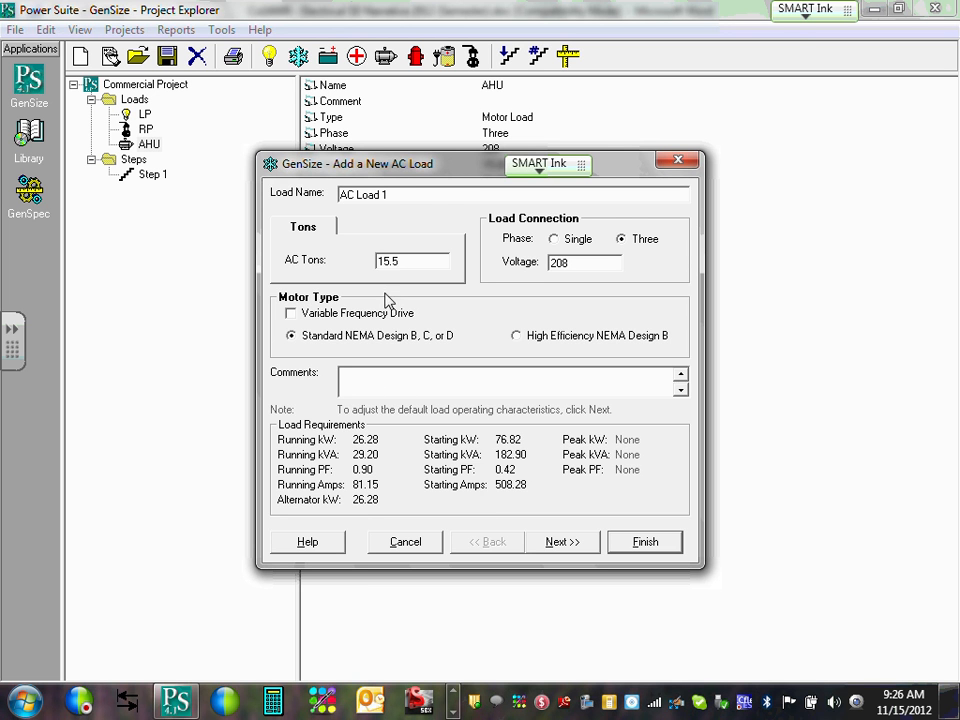
Name the AC load CU-1, choose Solid State starting, and finish adding it.
{"action": "double_click", "coordinate": [440, 190]}
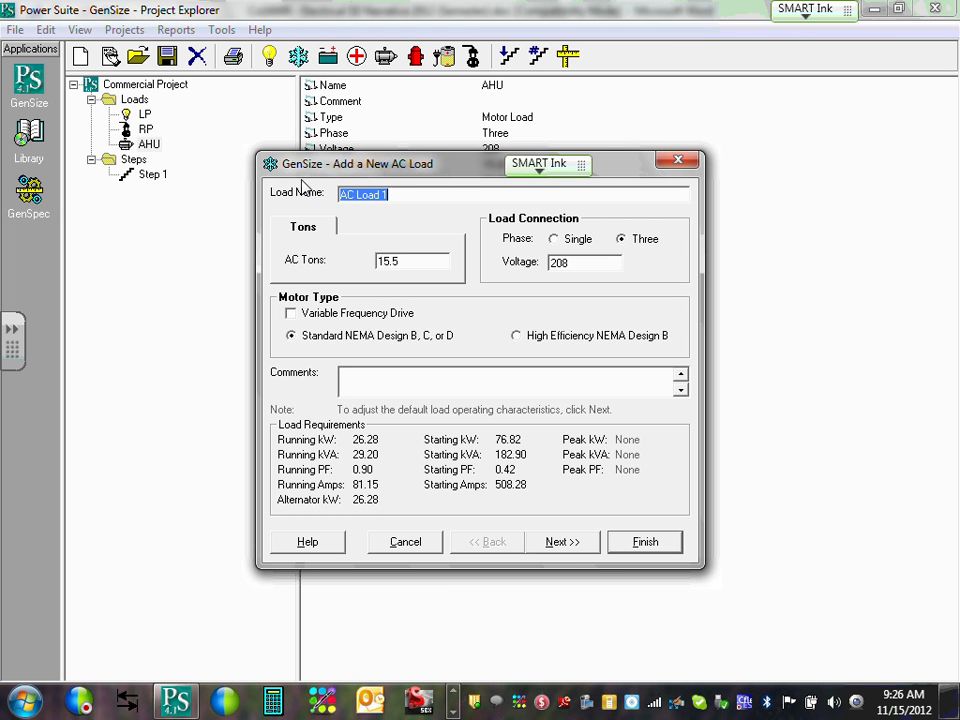
{"action": "type", "text": "CU-1"}
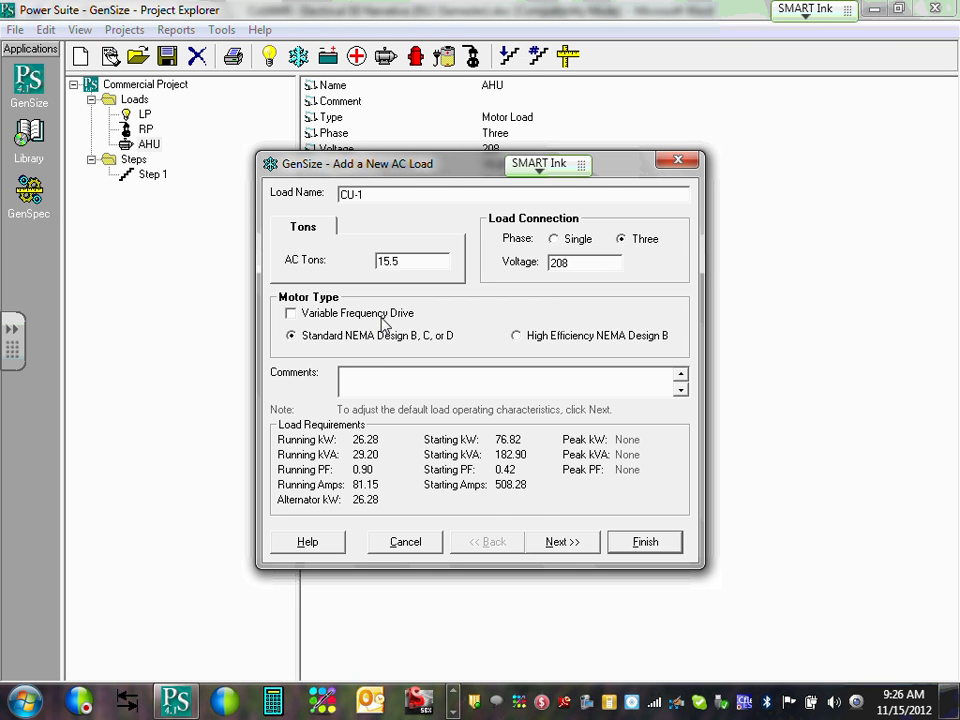
{"action": "left_click", "coordinate": [562, 544]}
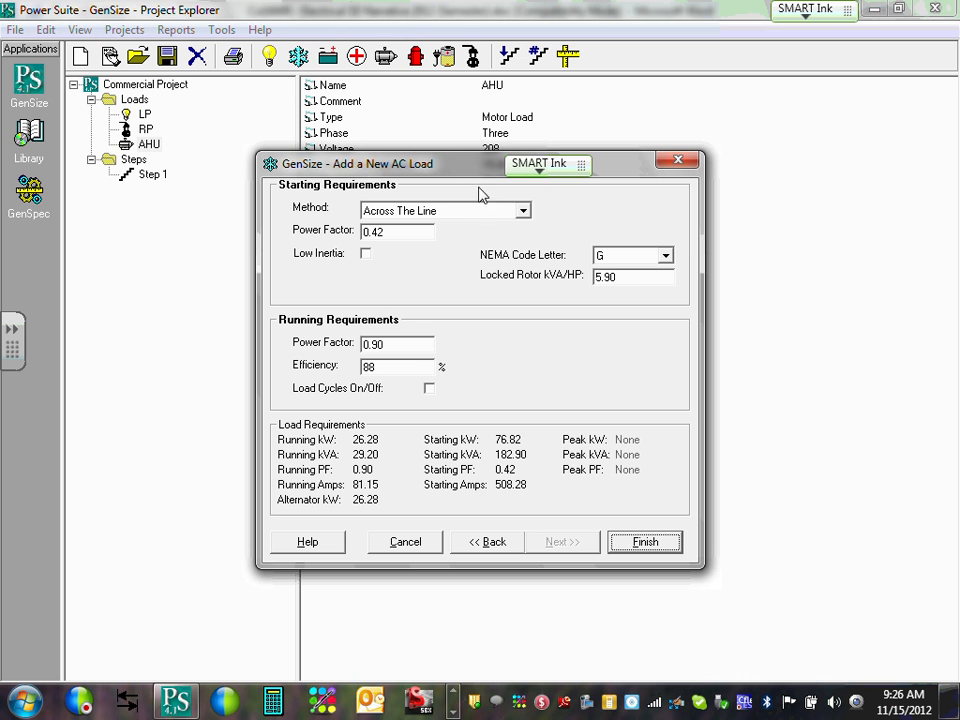
{"action": "left_click", "coordinate": [522, 212]}
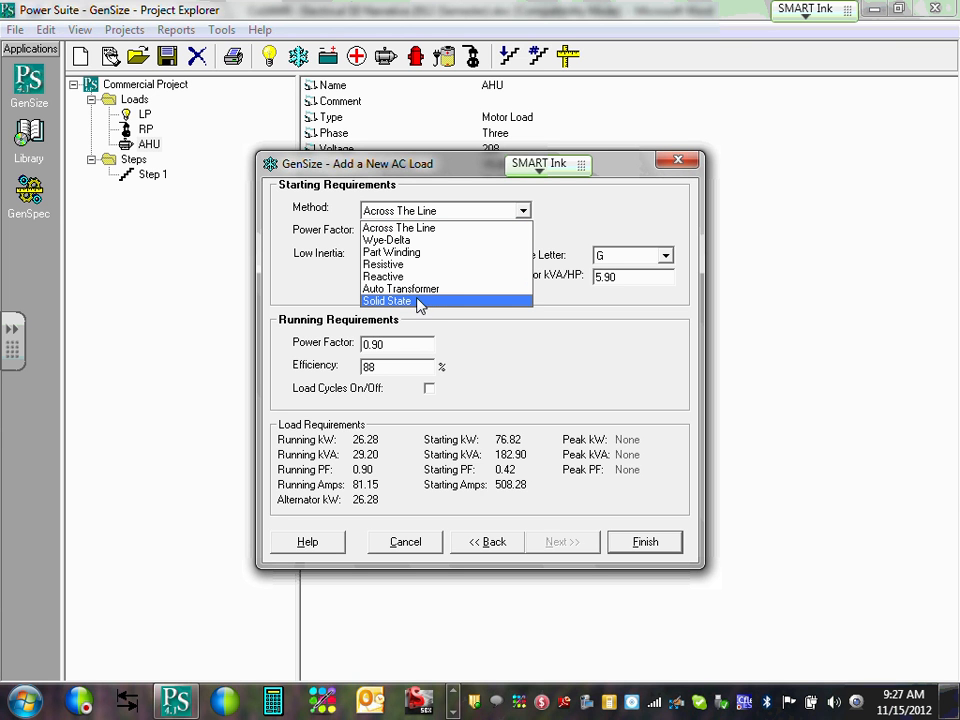
{"action": "left_click", "coordinate": [405, 300]}
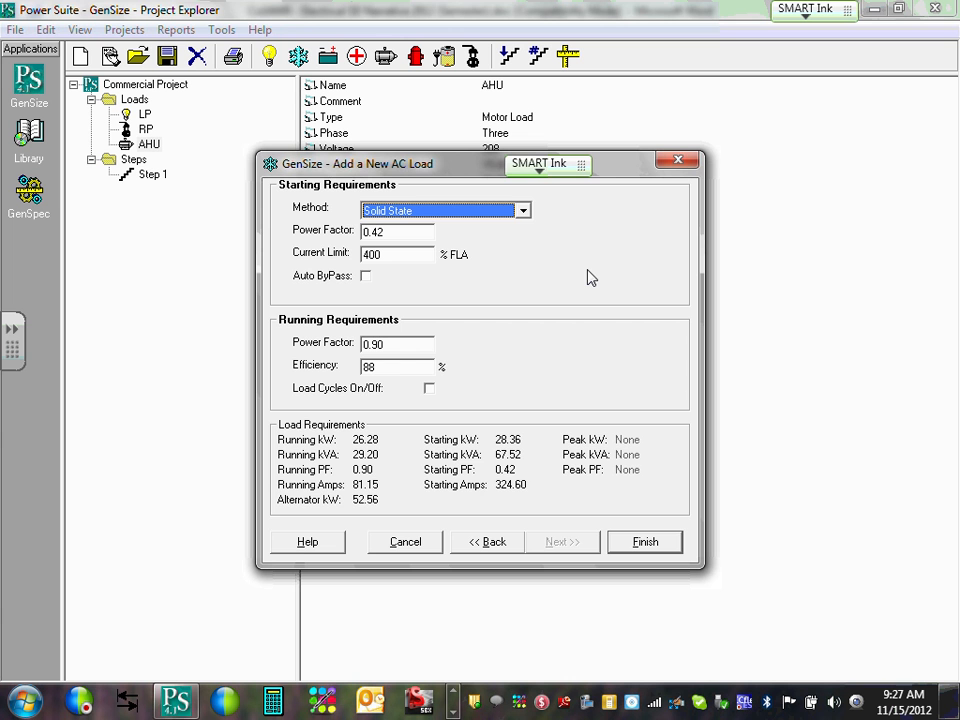
{"action": "left_click", "coordinate": [668, 545]}
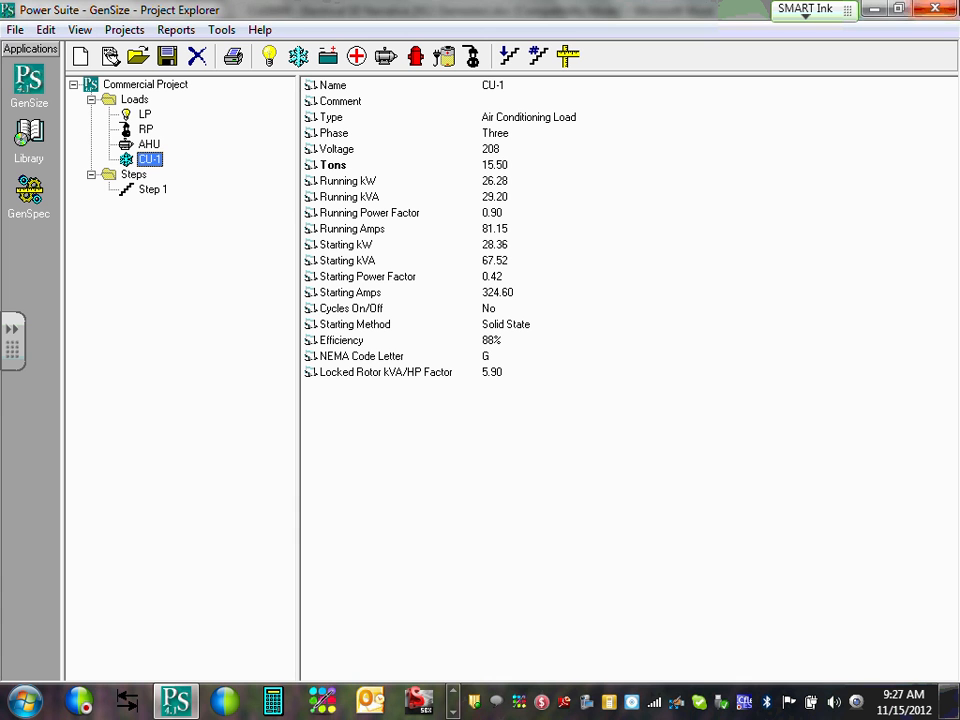
Close the shop-to-win popup and bring the Word narrative back to the front.
{"action": "left_click", "coordinate": [452, 712]}
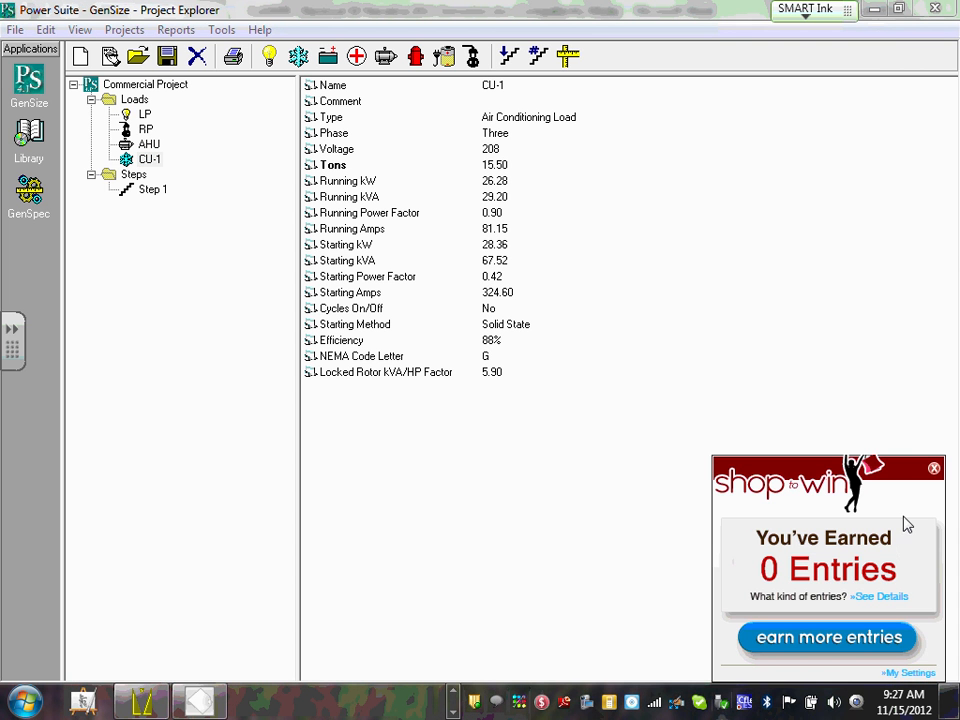
{"action": "left_click", "coordinate": [933, 468]}
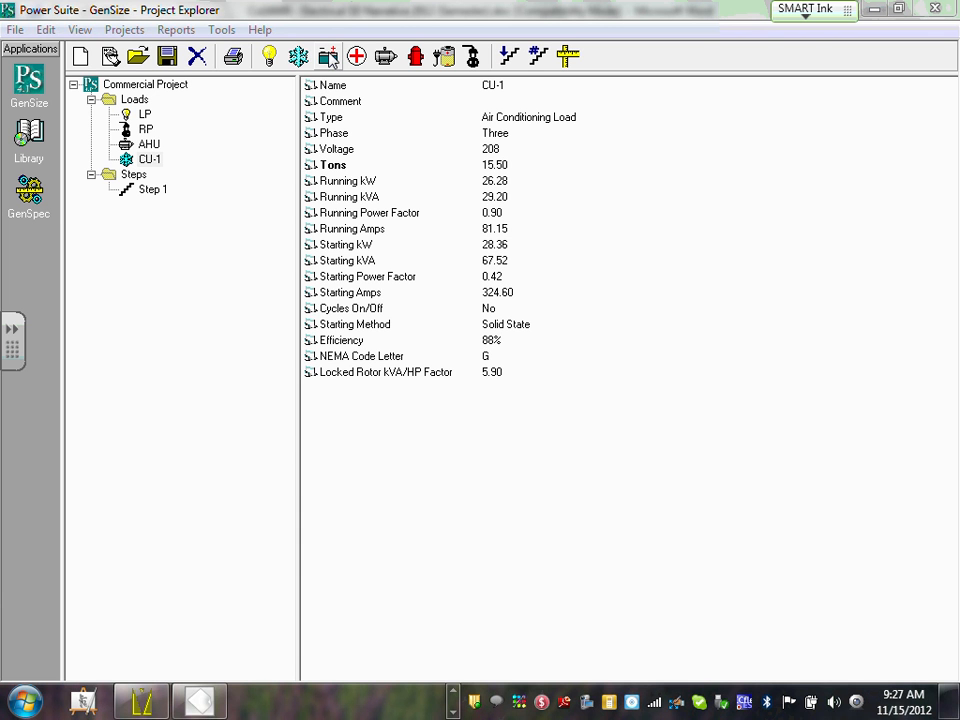
{"action": "left_click", "coordinate": [453, 692]}
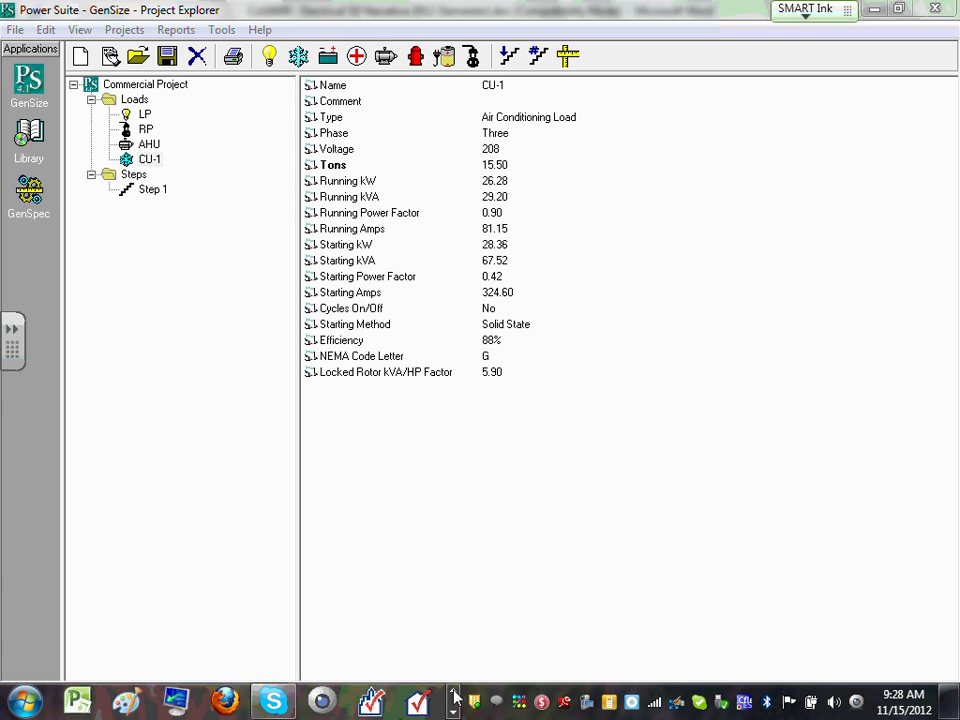
{"action": "left_click", "coordinate": [453, 712]}
{"action": "left_click", "coordinate": [453, 712]}
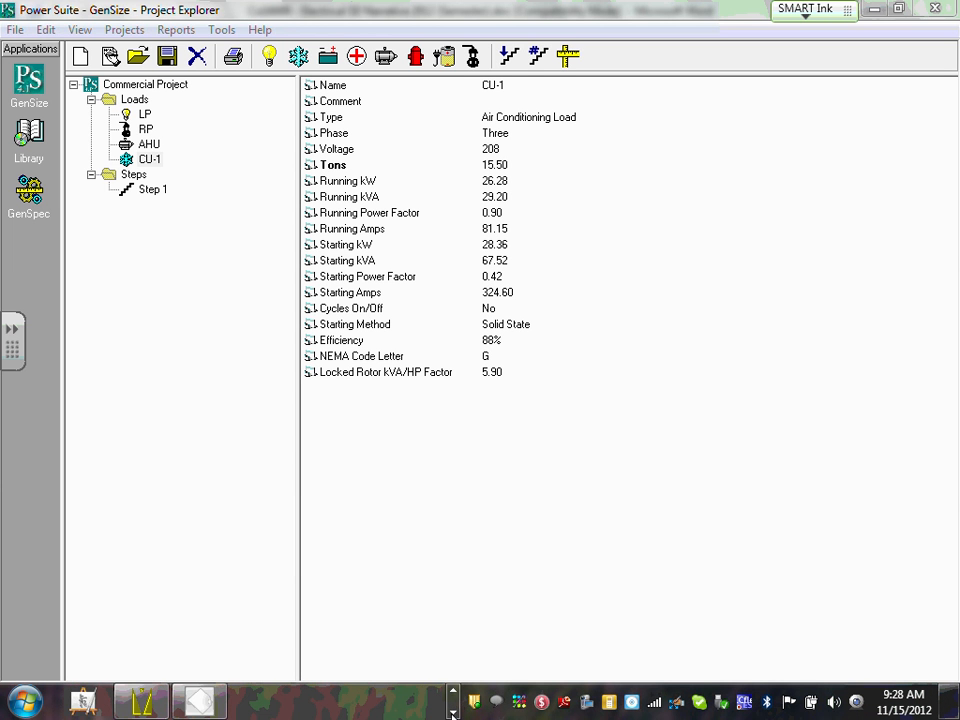
{"action": "left_click", "coordinate": [454, 694]}
{"action": "left_click", "coordinate": [455, 693]}
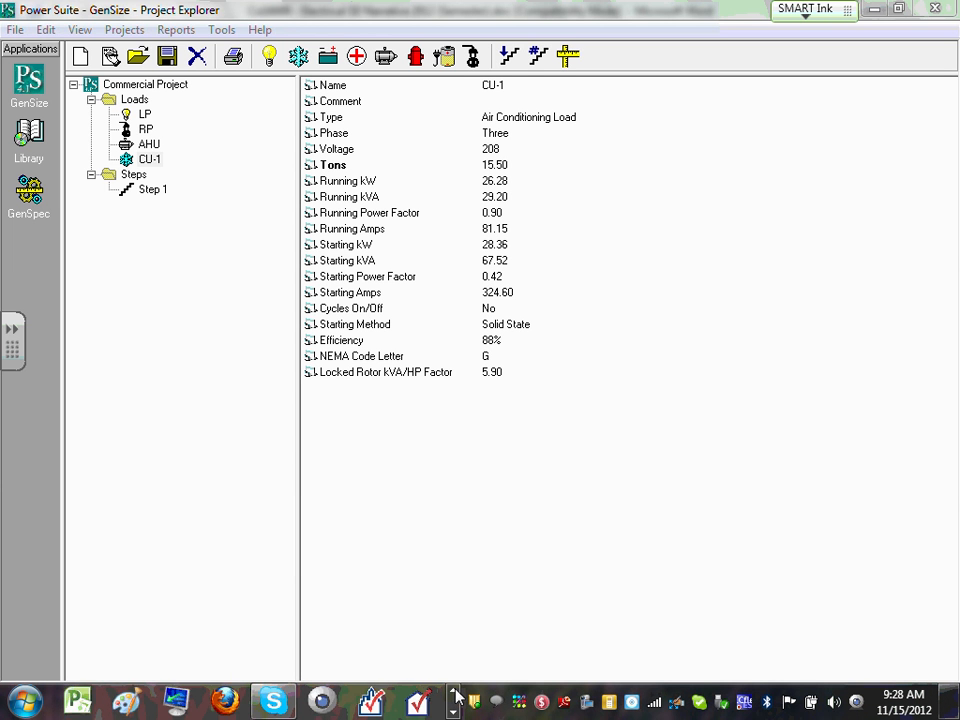
{"action": "left_click", "coordinate": [455, 693]}
{"action": "left_click", "coordinate": [366, 701]}
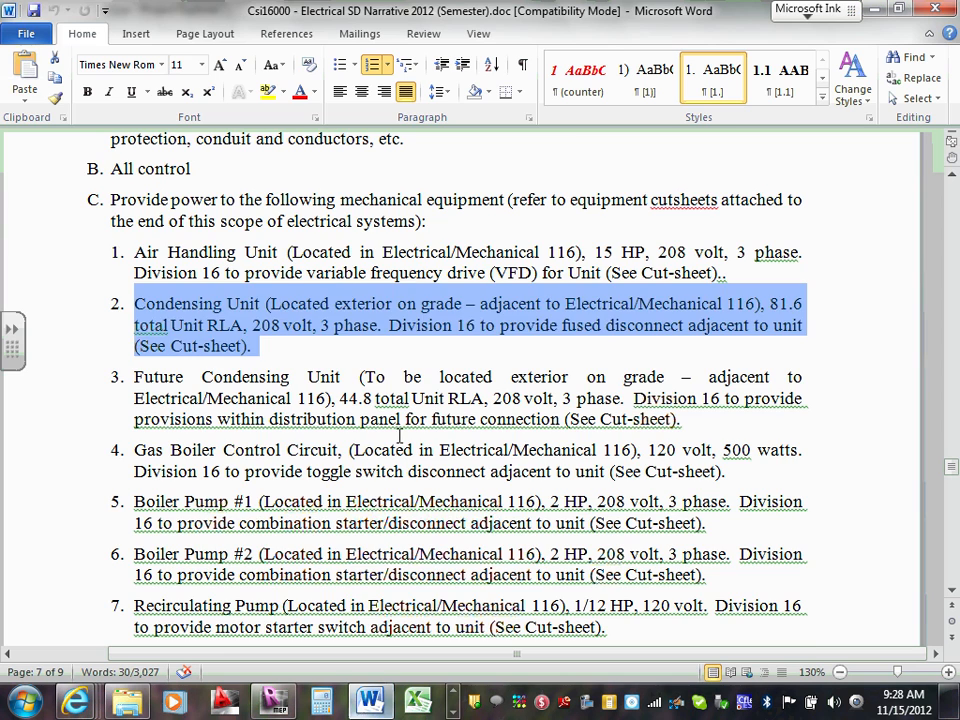
{"action": "left_click", "coordinate": [390, 326]}
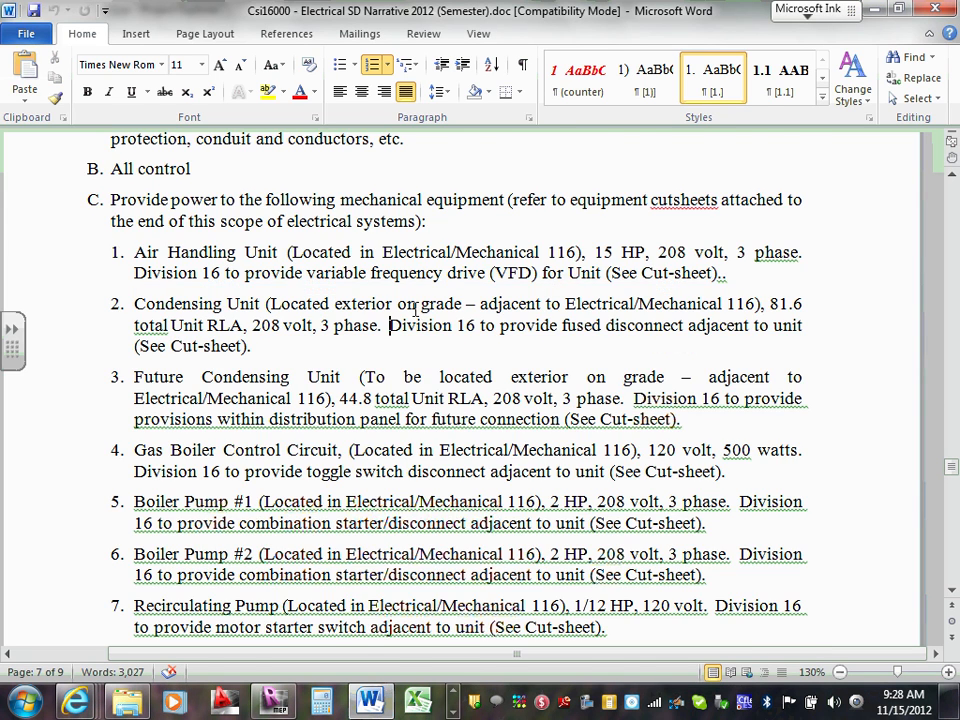
{"action": "scroll", "coordinate": [414, 315], "scroll_direction": "down", "scroll_amount": 3}
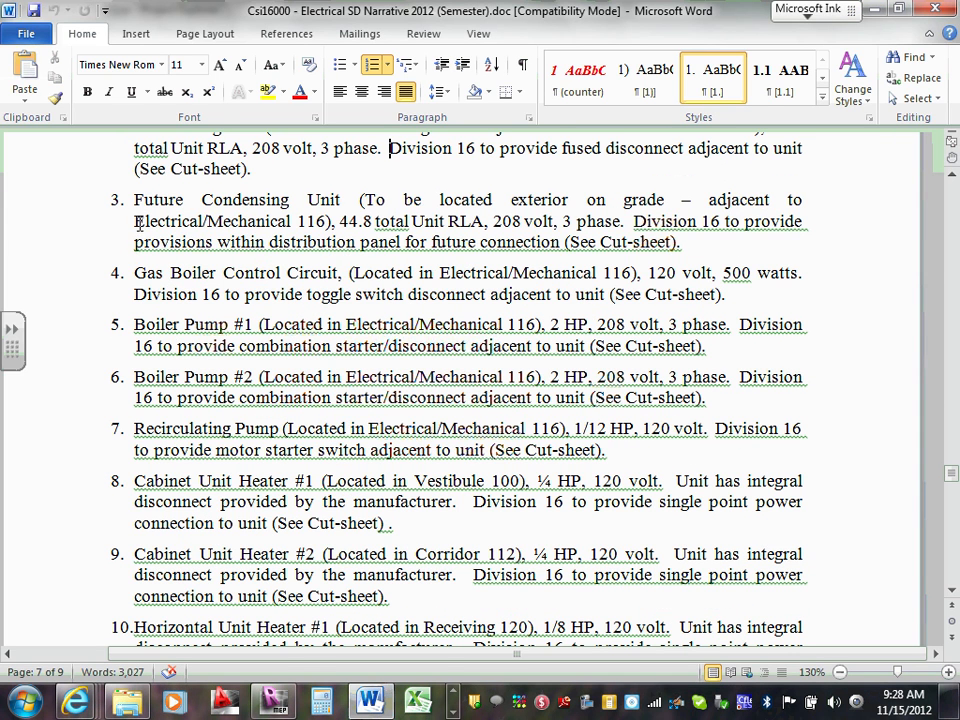
{"action": "left_click_drag", "start_coordinate": [136, 203], "coordinate": [287, 215]}
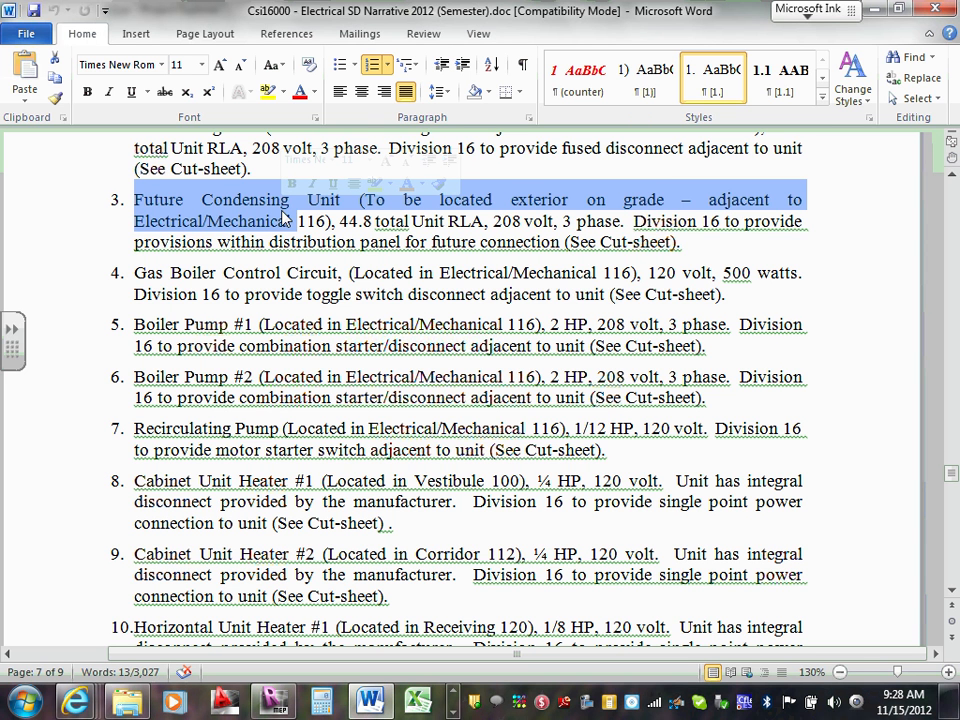
{"action": "scroll", "coordinate": [287, 215], "scroll_direction": "down", "scroll_amount": 1}
{"action": "left_click_drag", "start_coordinate": [134, 214], "coordinate": [188, 214]}
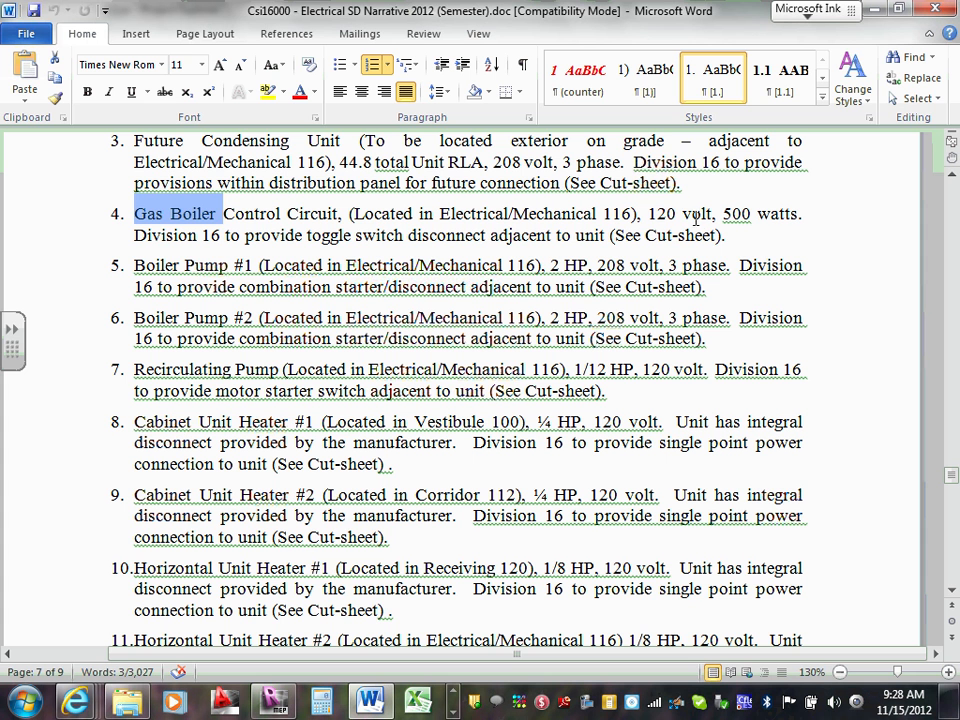
{"action": "left_click_drag", "start_coordinate": [656, 214], "coordinate": [678, 217]}
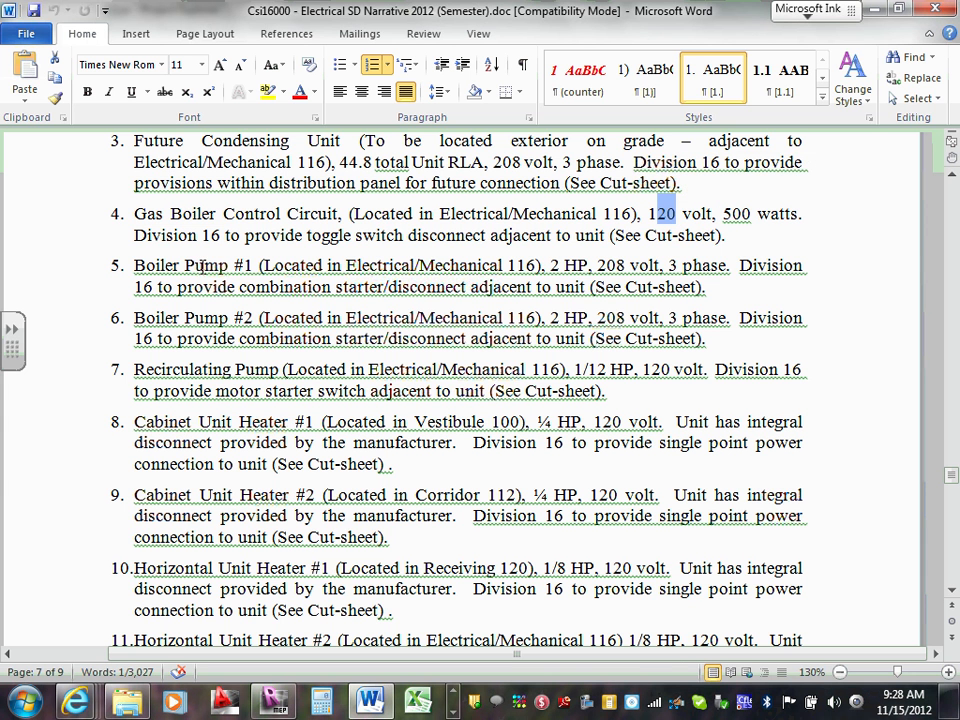
{"action": "scroll", "coordinate": [152, 200], "scroll_direction": "down", "scroll_amount": 1}
{"action": "left_click_drag", "start_coordinate": [133, 208], "coordinate": [259, 212]}
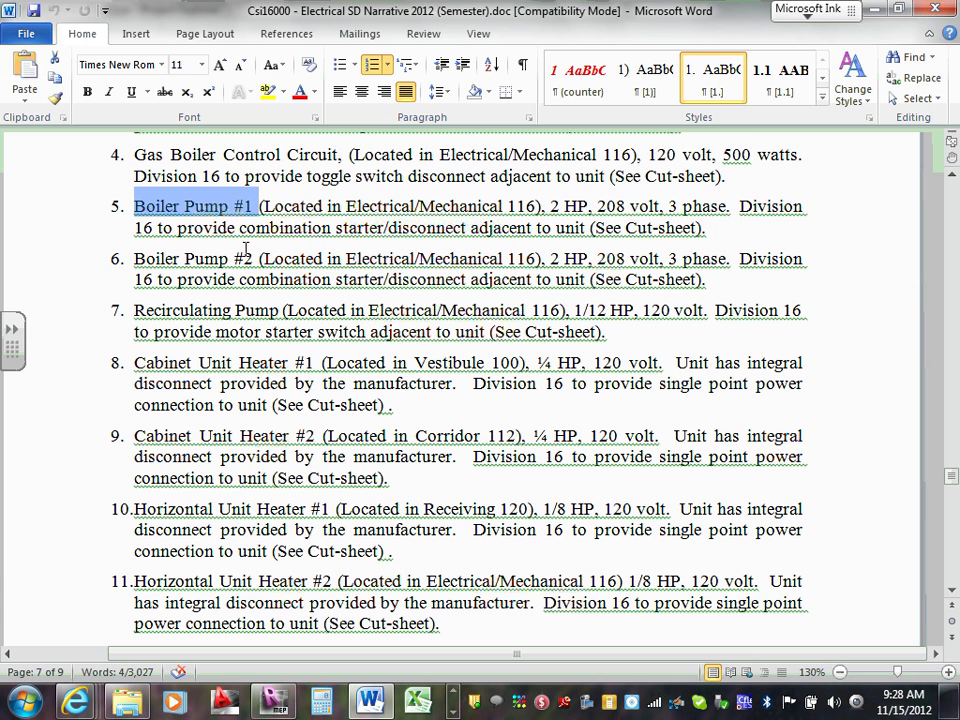
{"action": "scroll", "coordinate": [245, 250], "scroll_direction": "down", "scroll_amount": 2}
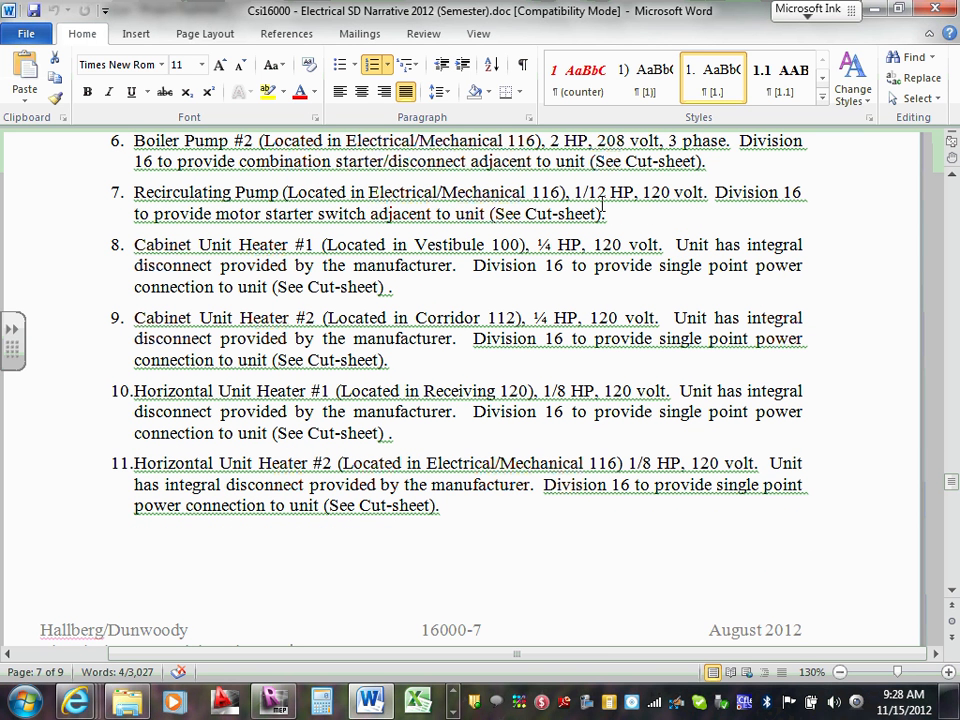
{"action": "left_click_drag", "start_coordinate": [560, 193], "coordinate": [607, 194]}
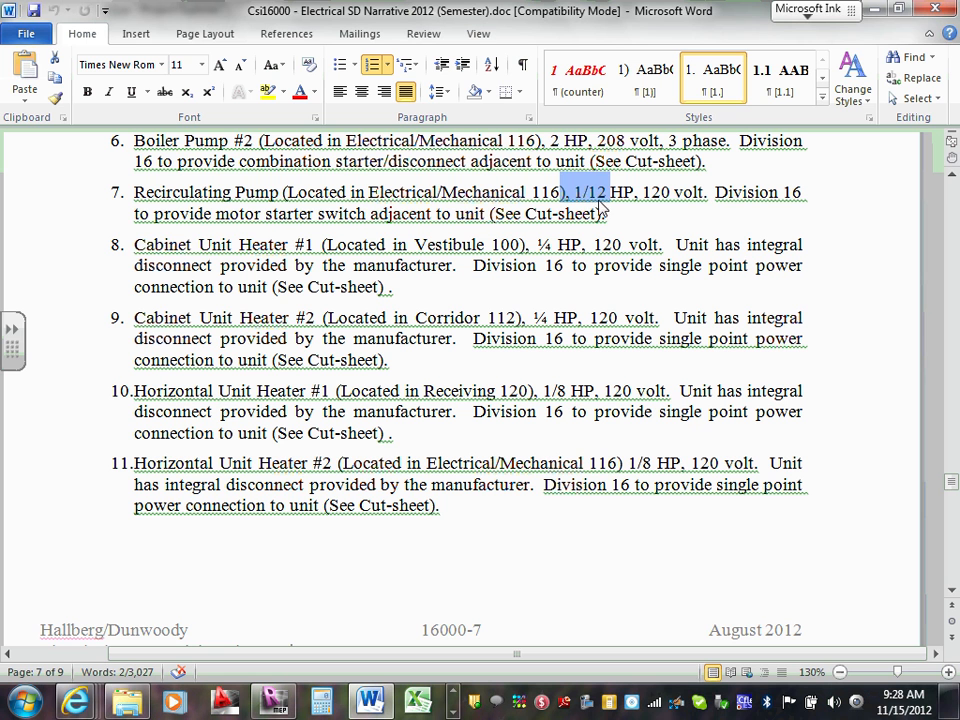
{"action": "left_click_drag", "start_coordinate": [135, 245], "coordinate": [318, 251]}
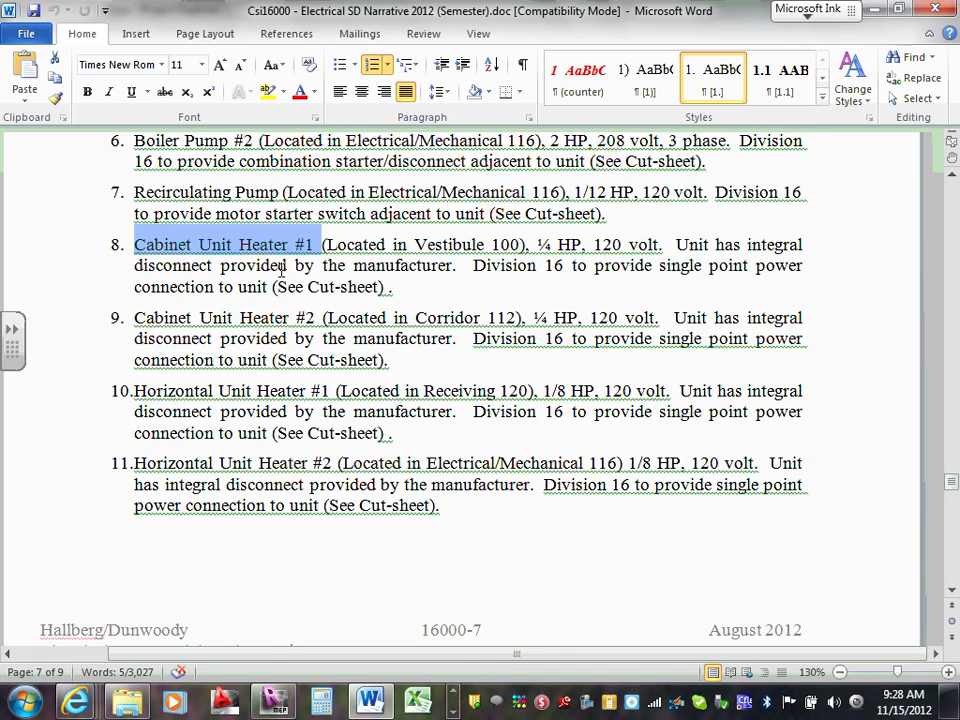
{"action": "scroll", "coordinate": [283, 268], "scroll_direction": "down", "scroll_amount": 15}
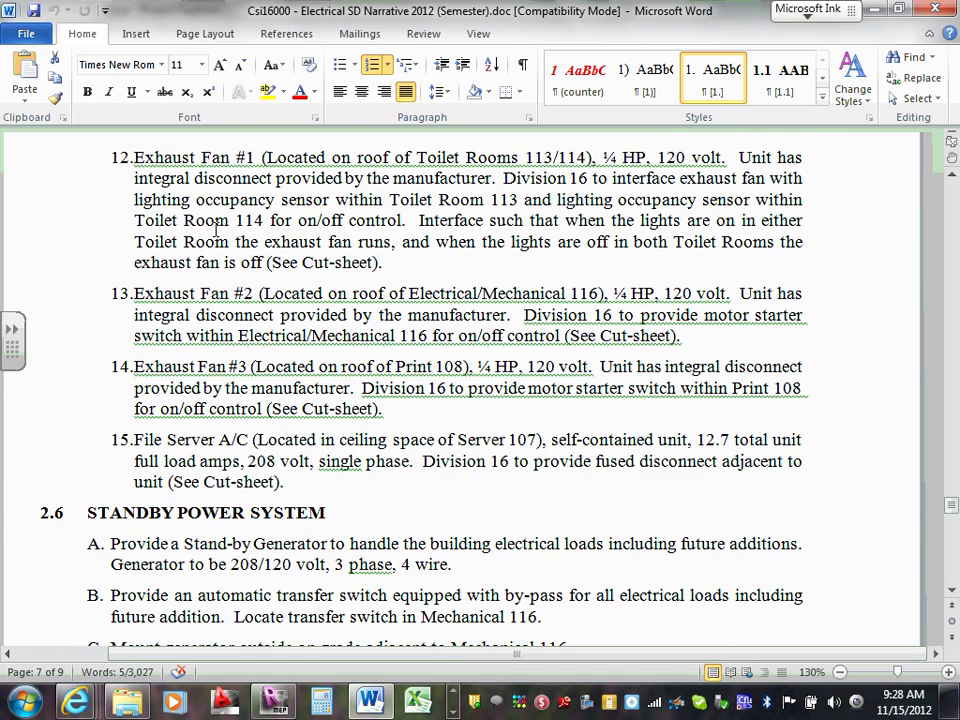
{"action": "scroll", "coordinate": [325, 229], "scroll_direction": "down", "scroll_amount": 1}
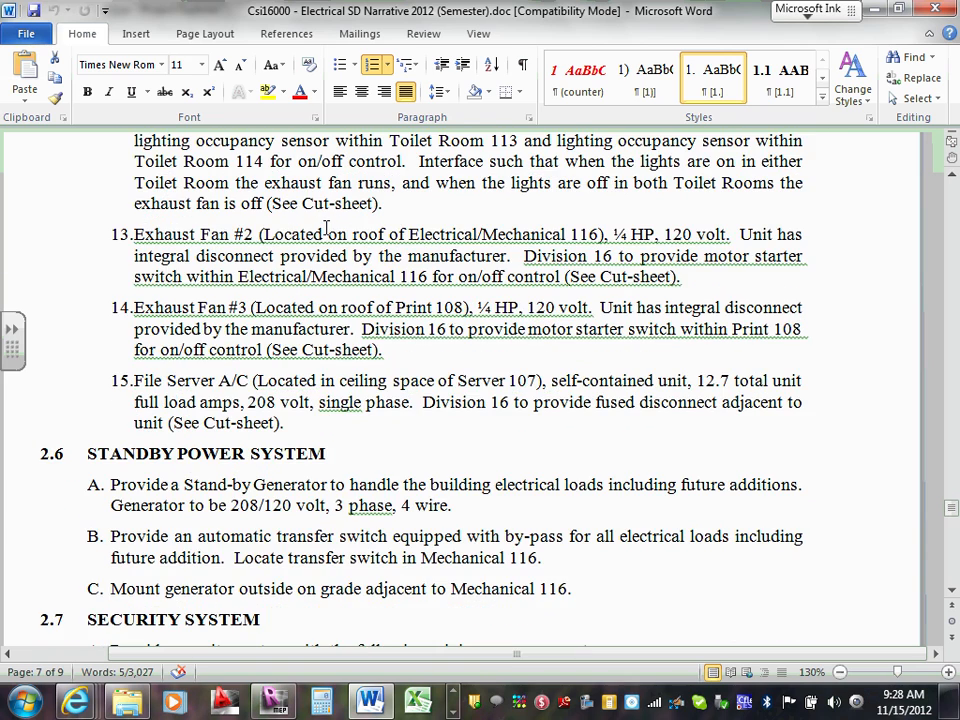
{"action": "scroll", "coordinate": [326, 230], "scroll_direction": "up", "scroll_amount": 15}
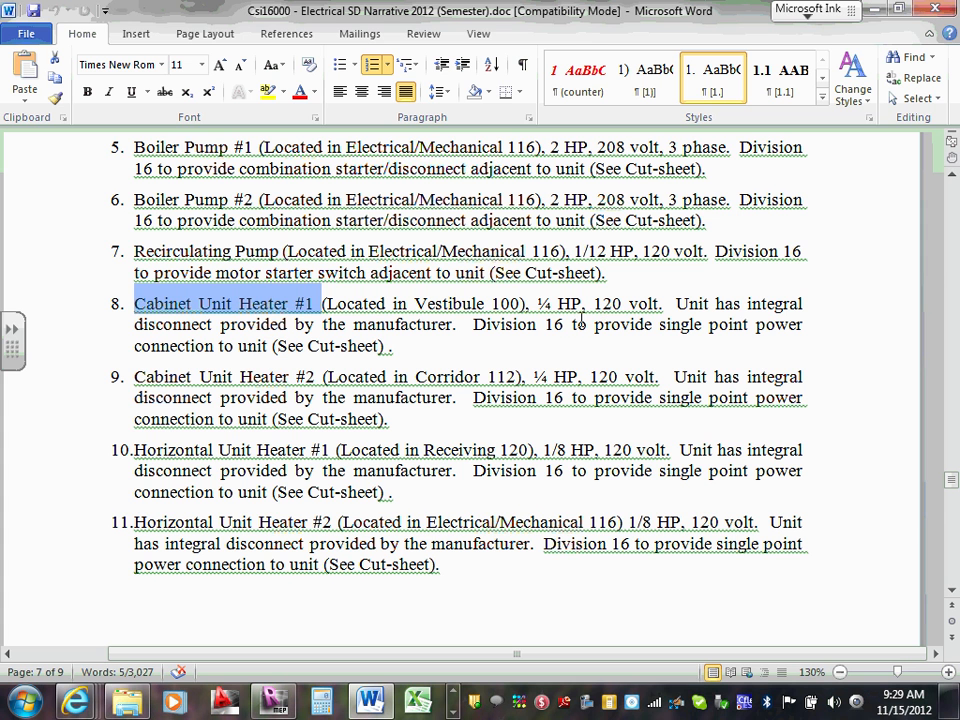
{"action": "left_click_drag", "start_coordinate": [537, 304], "coordinate": [584, 304]}
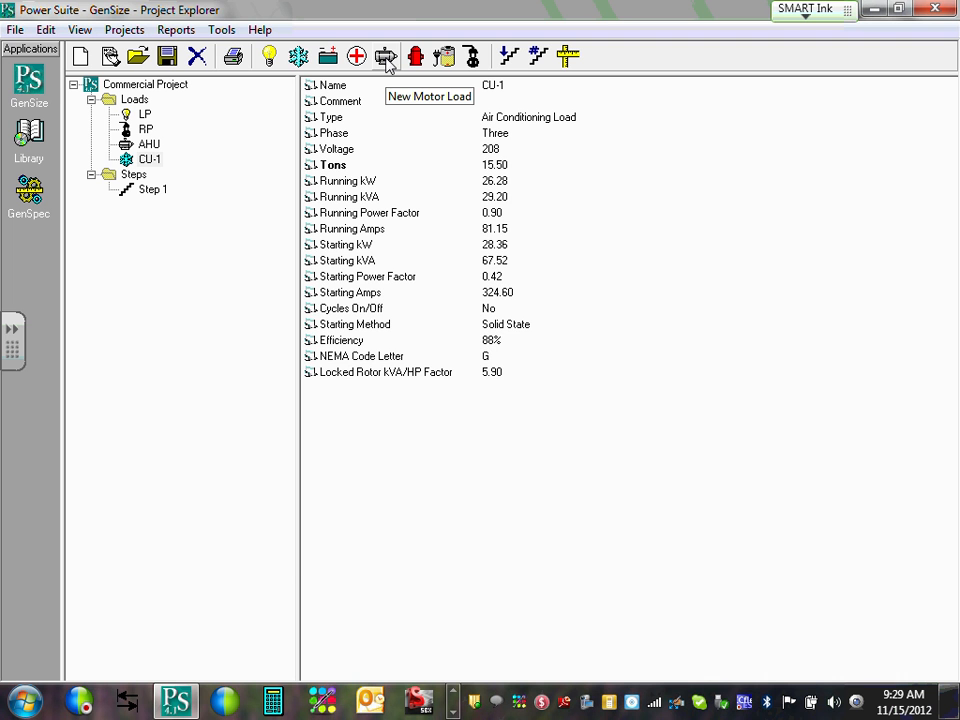
Define motor load CUH-1 at 0.25 HP, single-phase 120 V, Capacitor Start Induction Run.
{"action": "left_click", "coordinate": [386, 58]}
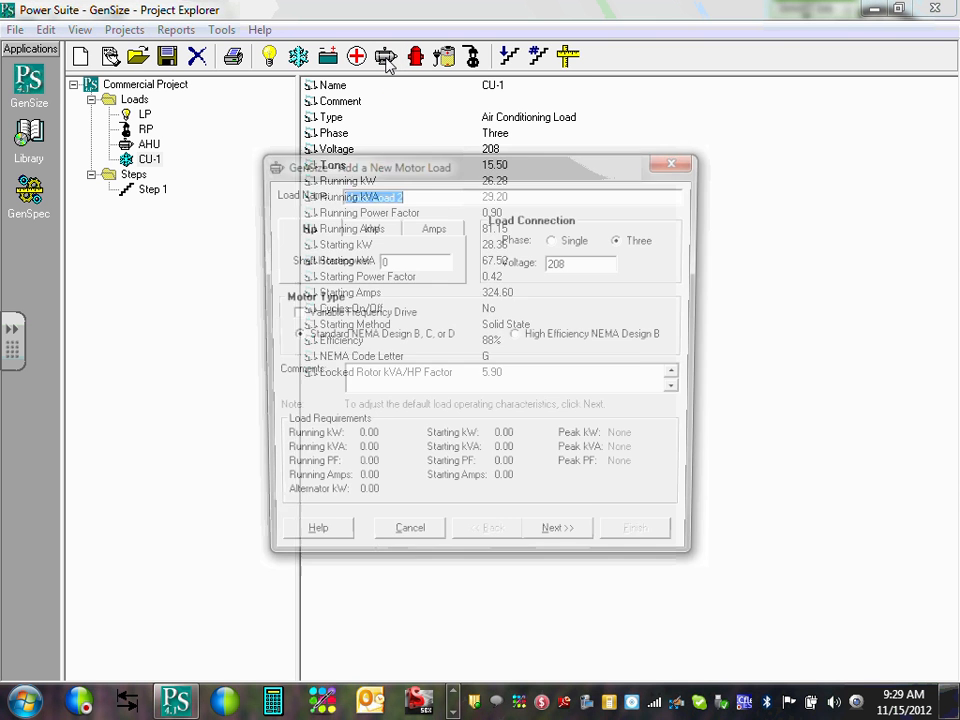
{"action": "type", "text": "C"}
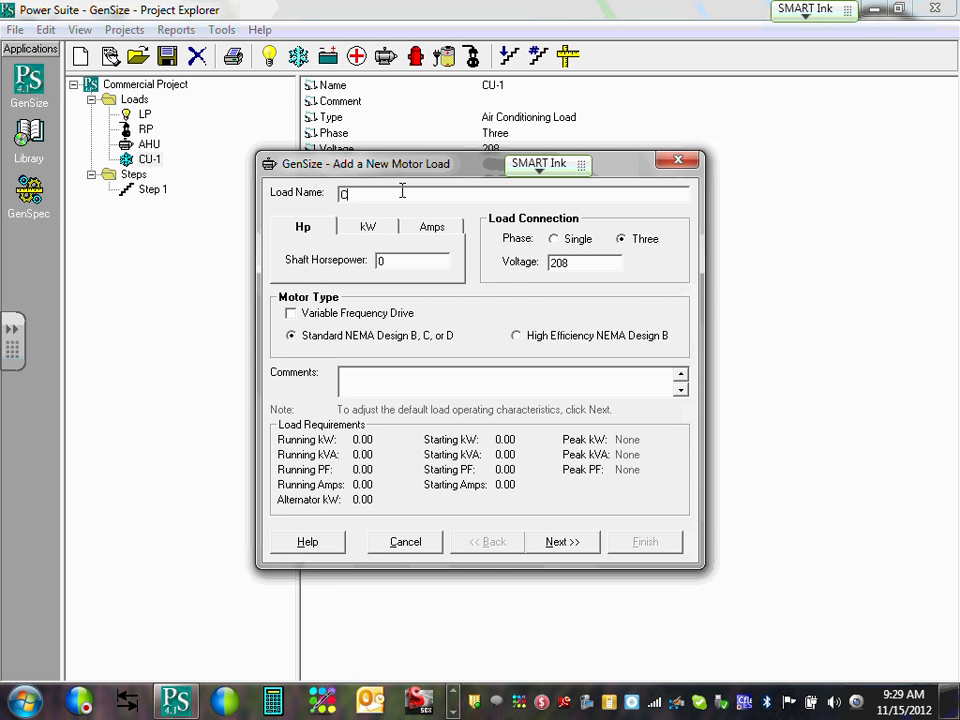
{"action": "type", "text": "UH-1"}
{"action": "left_click", "coordinate": [396, 263]}
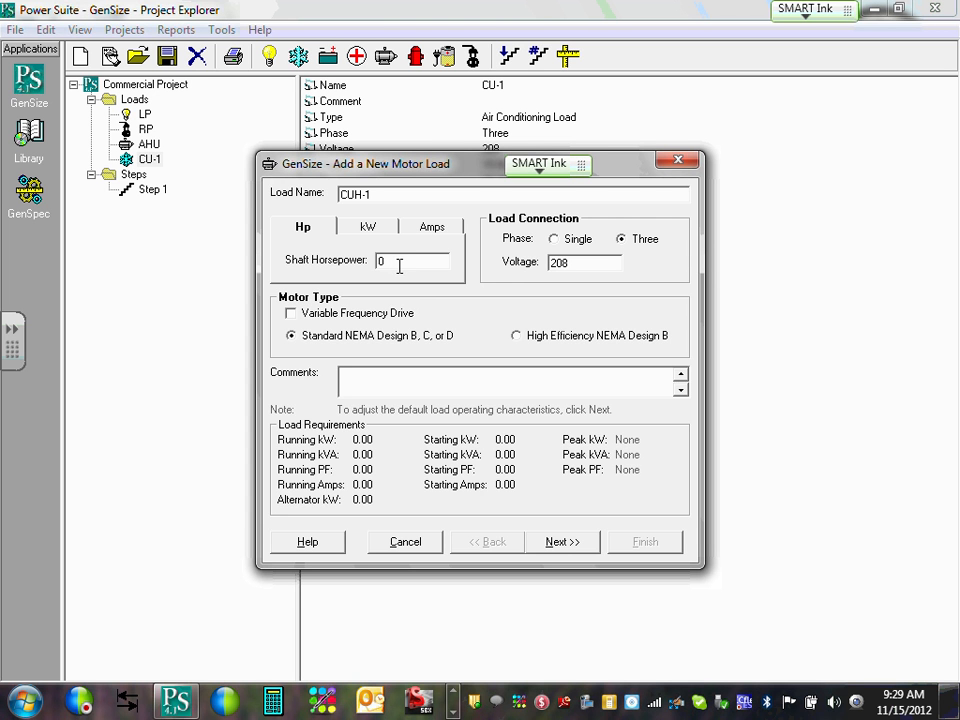
{"action": "left_click_drag", "start_coordinate": [395, 264], "coordinate": [362, 258]}
{"action": "type", "text": "0.25"}
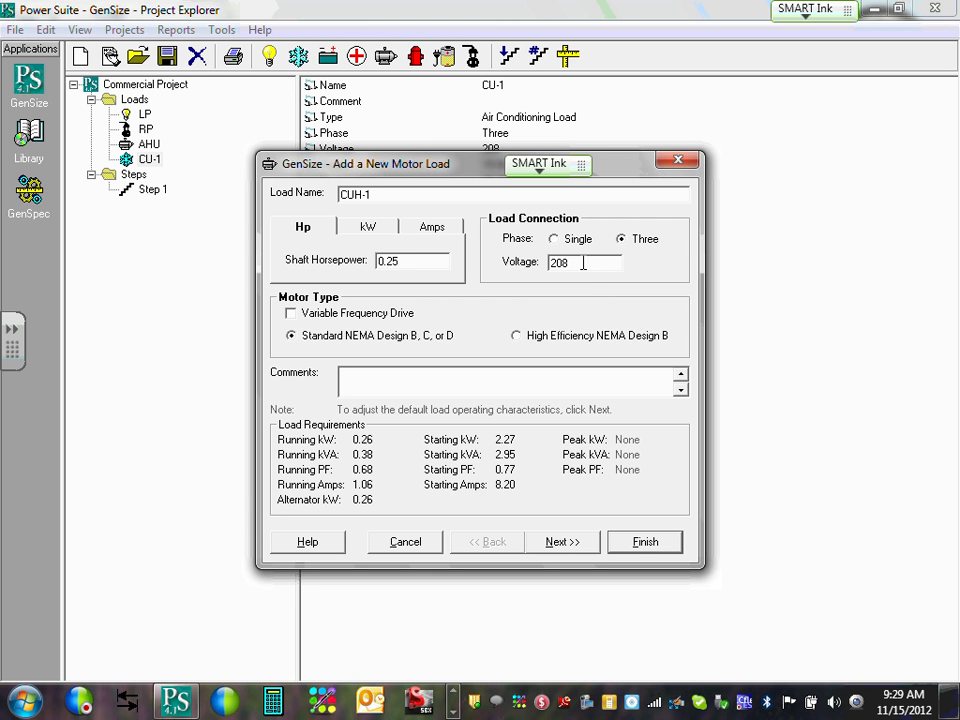
{"action": "left_click", "coordinate": [556, 240]}
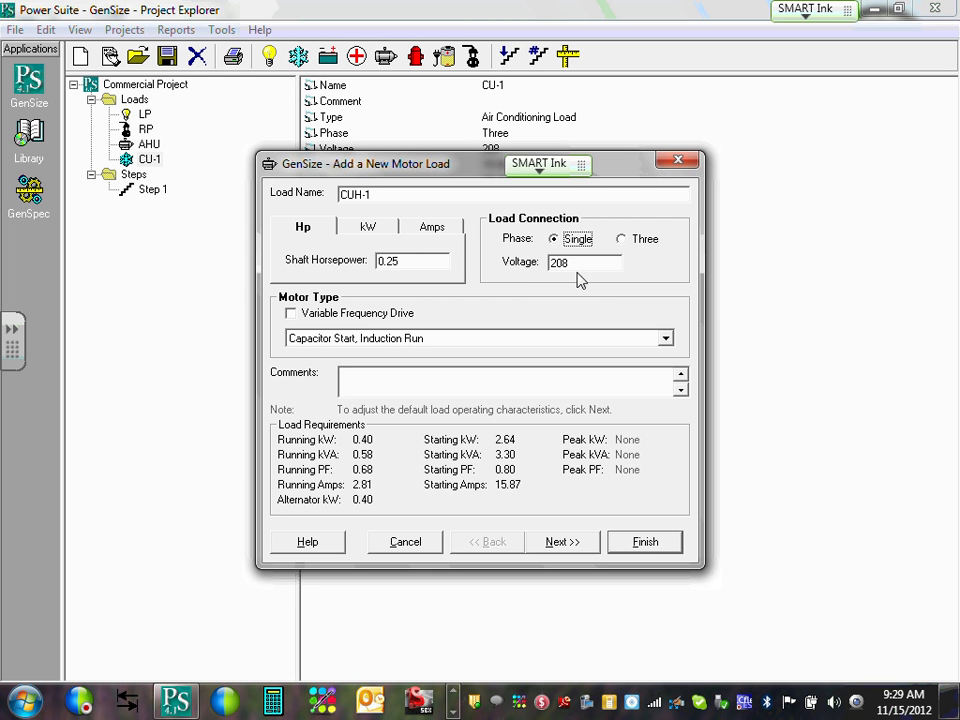
{"action": "double_click", "coordinate": [582, 264]}
{"action": "type", "text": "120"}
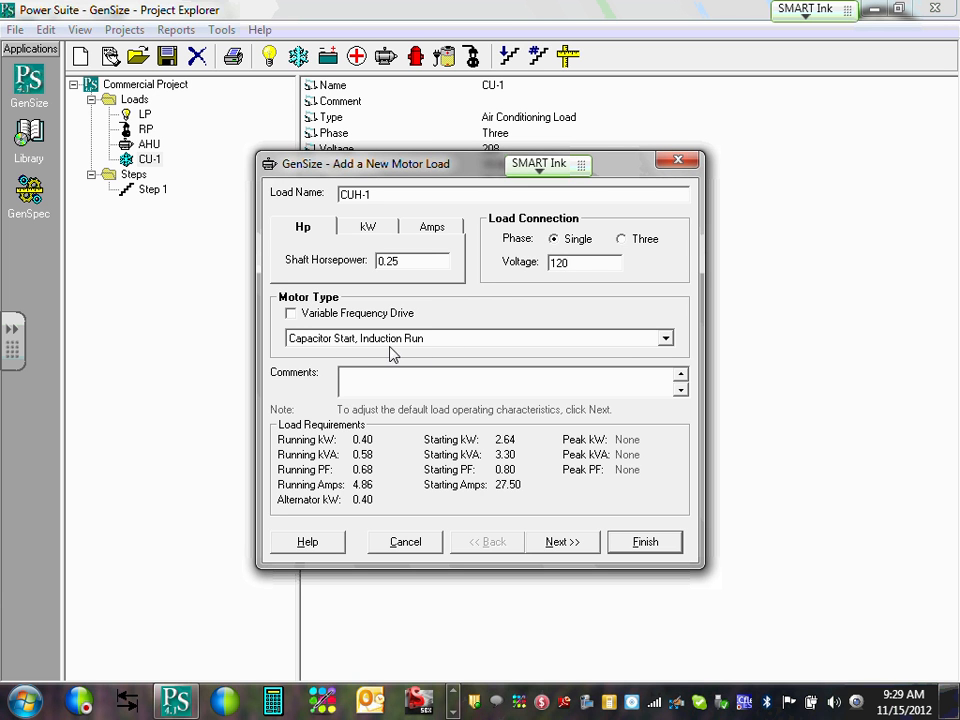
{"action": "left_click", "coordinate": [665, 339]}
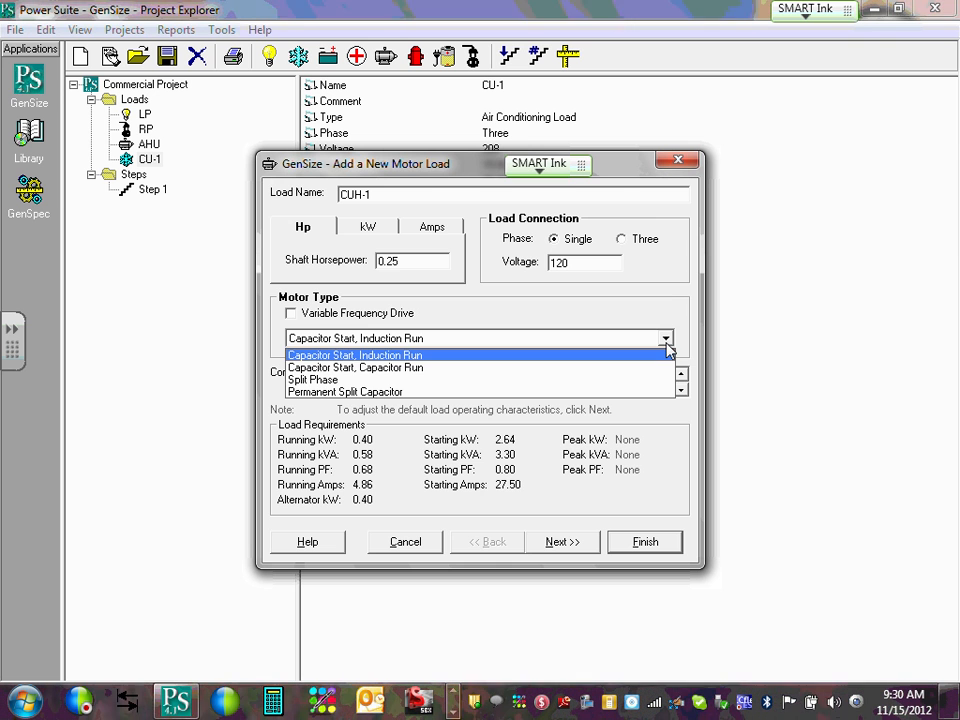
{"action": "left_click", "coordinate": [674, 311]}
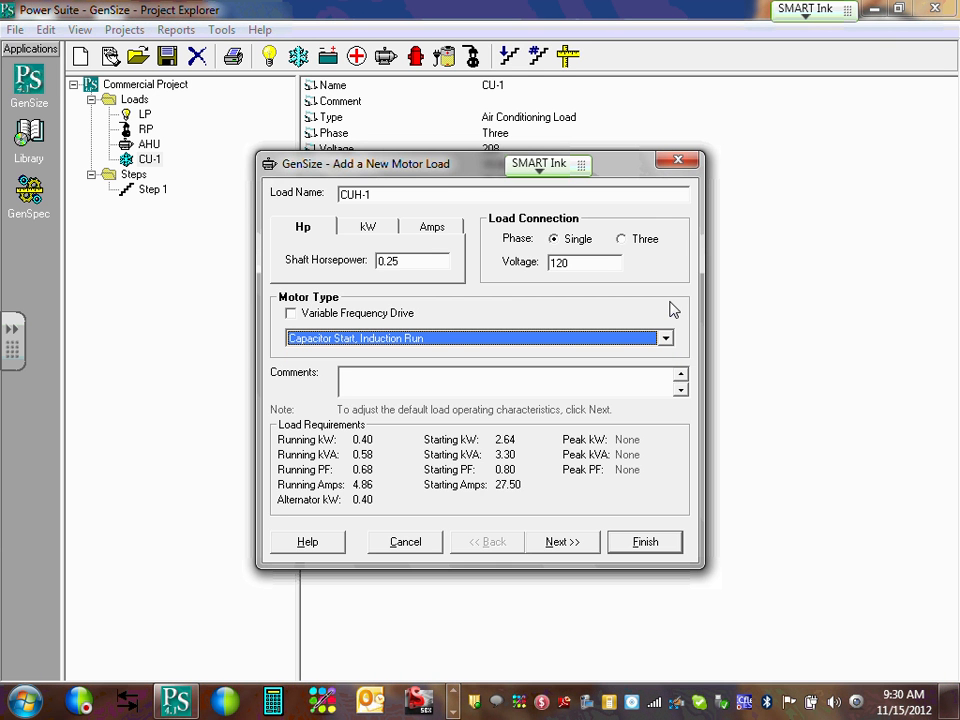
{"action": "left_click", "coordinate": [574, 543]}
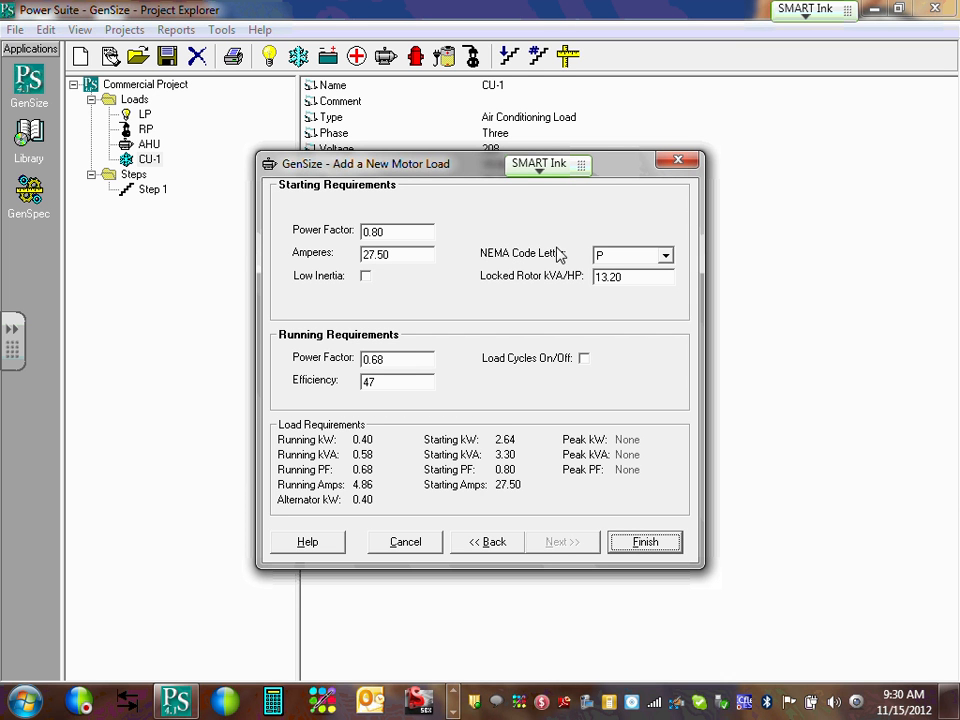
Keep NEMA code letter P and finish adding CUH-1 to the project loads.
{"action": "left_click", "coordinate": [666, 256]}
{"action": "left_click", "coordinate": [668, 258]}
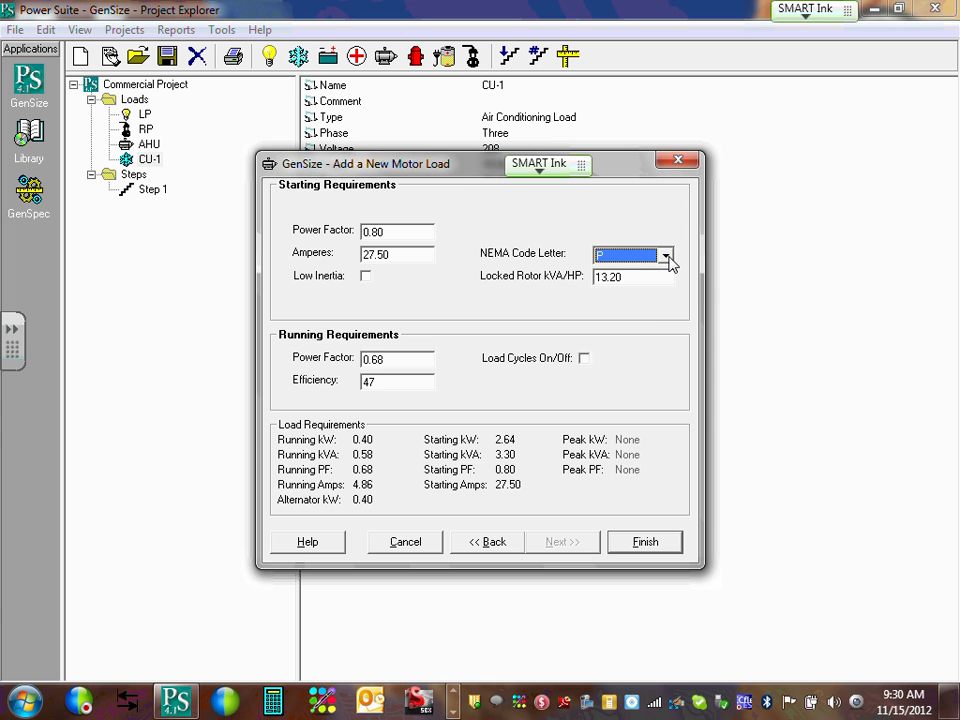
{"action": "left_click", "coordinate": [645, 542]}
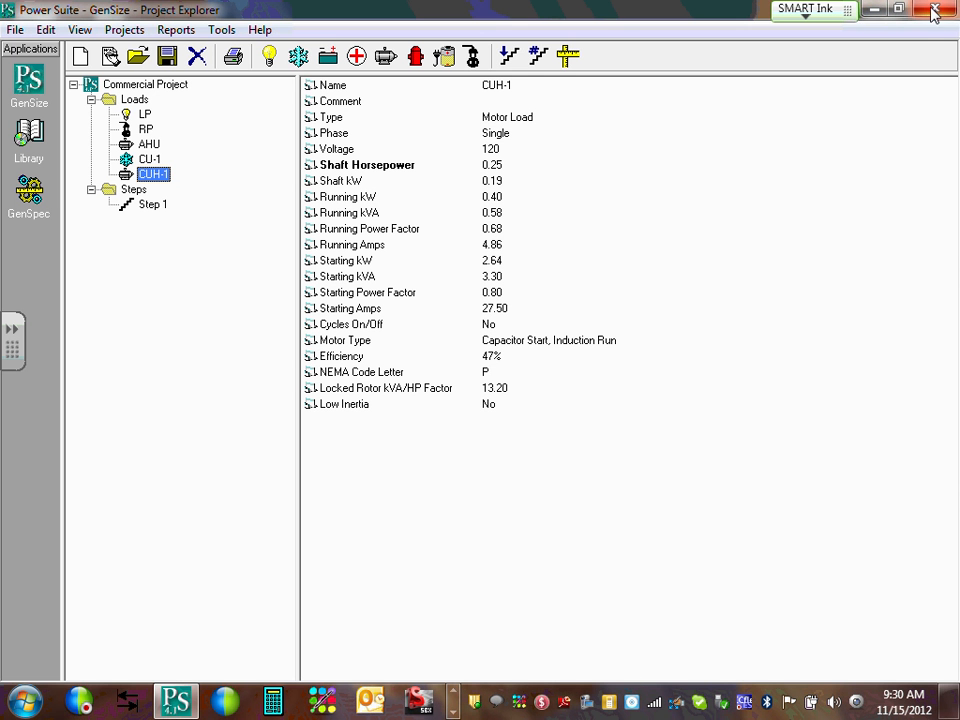
In Word, highlight item 15's File Server A/C rating: 12.7 amps, 208 volt single phase.
{"action": "left_click", "coordinate": [950, 690]}
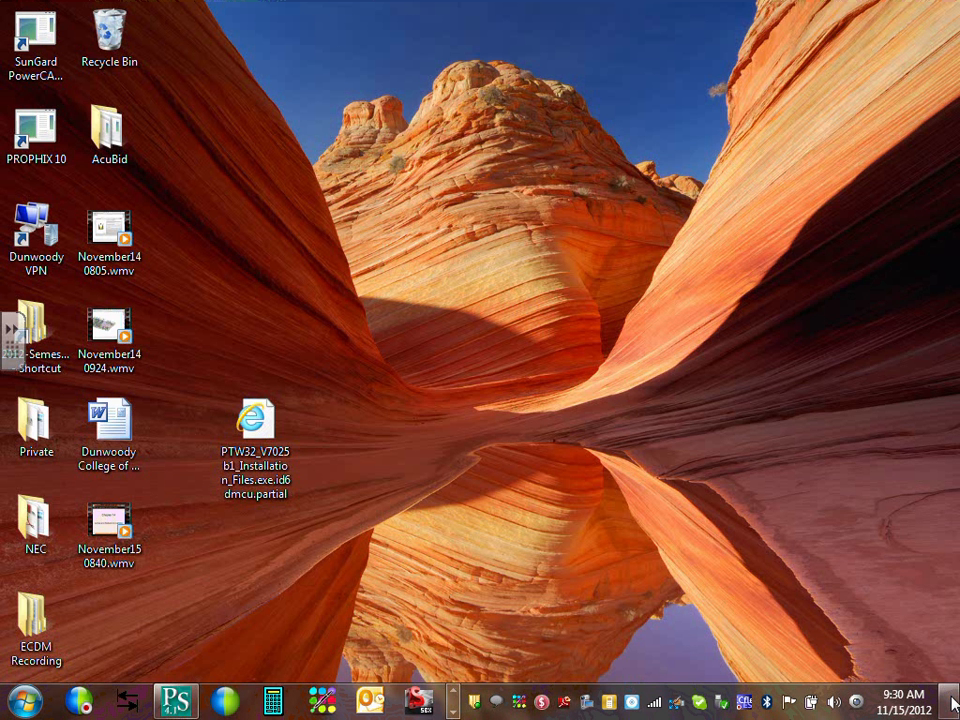
{"action": "left_click", "coordinate": [453, 690]}
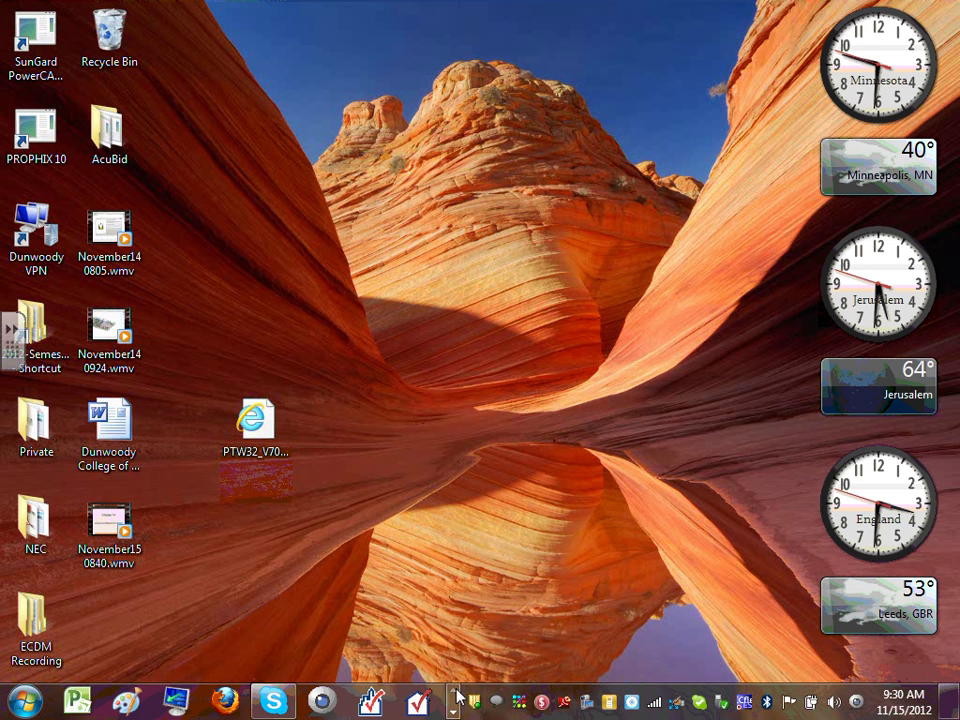
{"action": "left_click", "coordinate": [455, 692]}
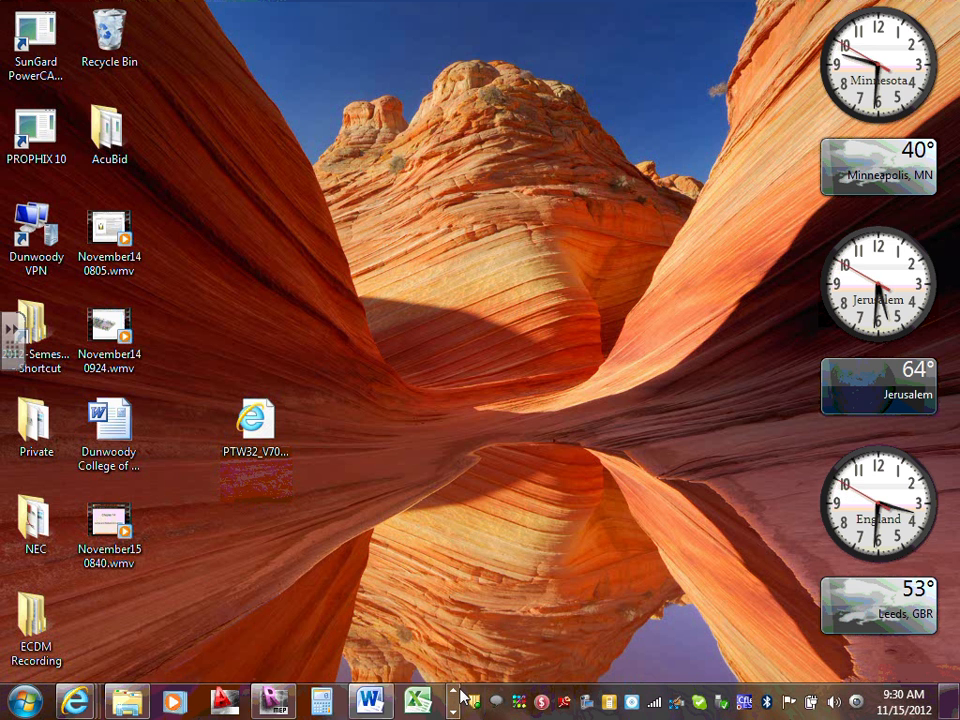
{"action": "left_click", "coordinate": [367, 700]}
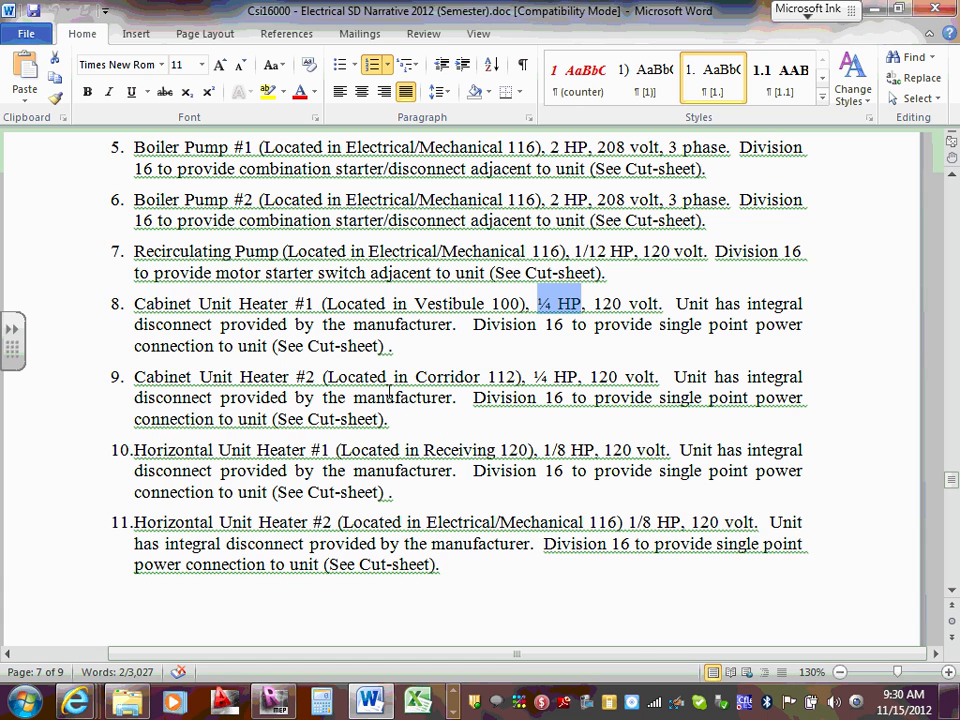
{"action": "scroll", "coordinate": [390, 392], "scroll_direction": "down", "scroll_amount": 10}
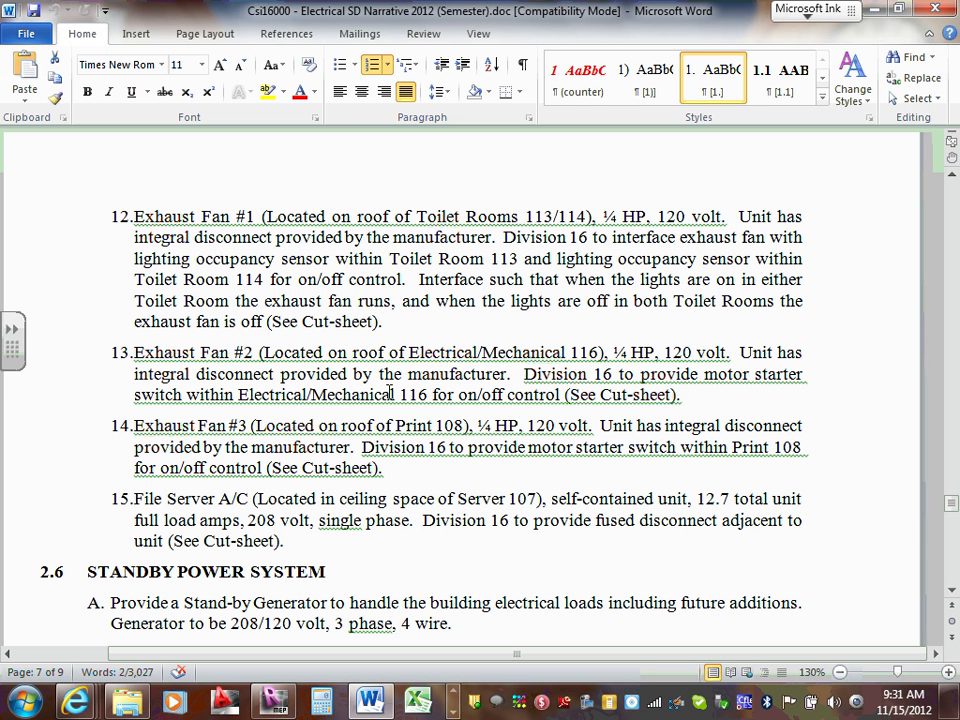
{"action": "scroll", "coordinate": [221, 448], "scroll_direction": "down", "scroll_amount": 2}
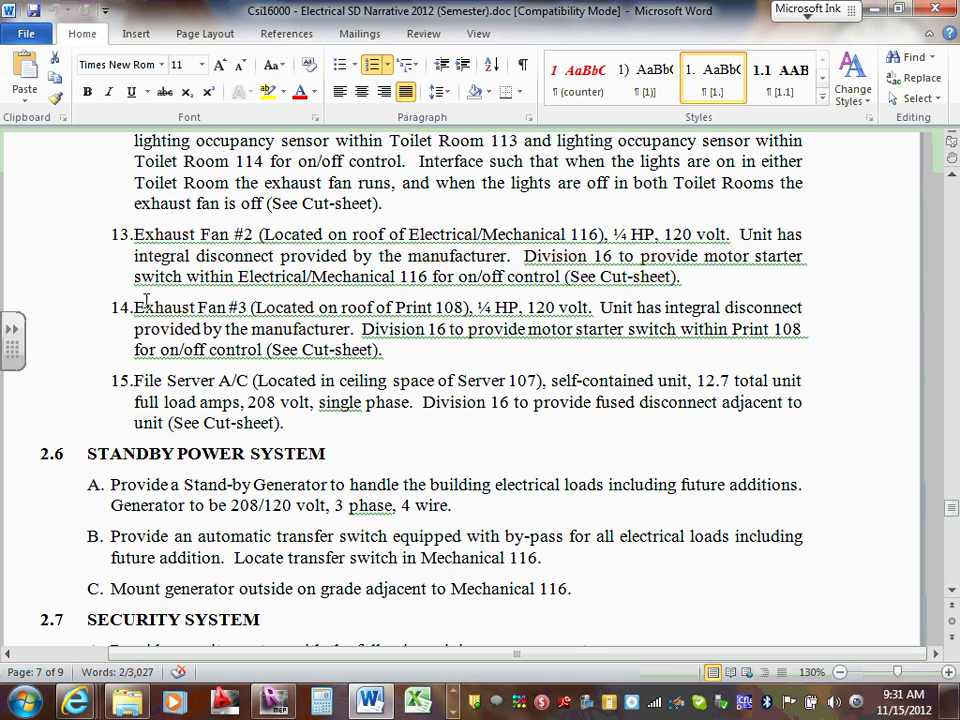
{"action": "scroll", "coordinate": [155, 300], "scroll_direction": "down", "scroll_amount": 2}
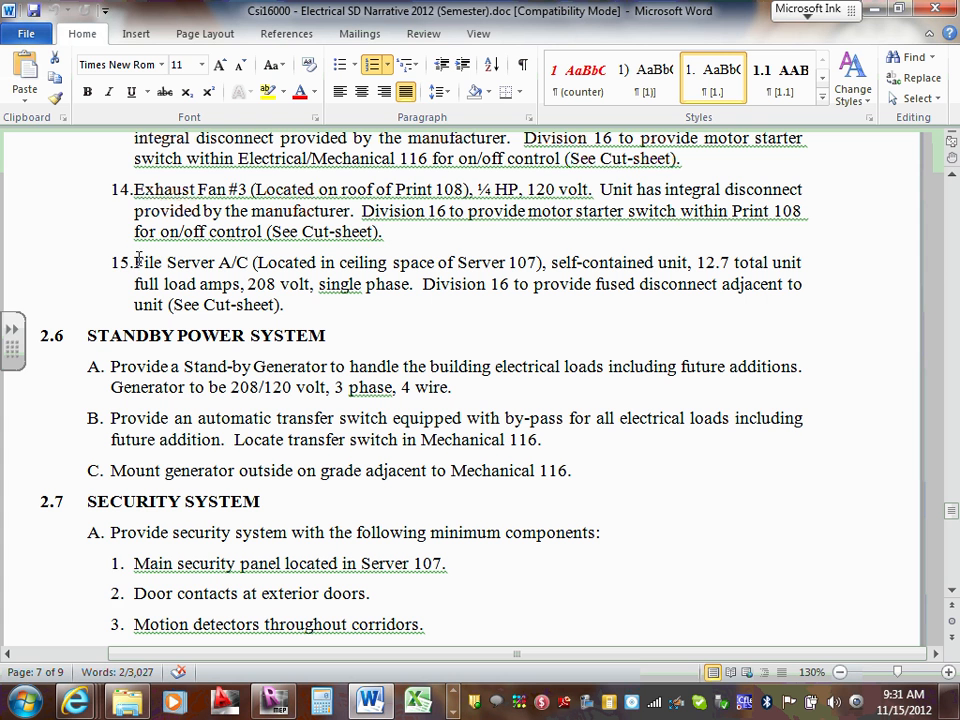
{"action": "mouse_move", "coordinate": [130, 264]}
{"action": "left_mouse_down"}
{"action": "mouse_move", "coordinate": [217, 263]}
{"action": "mouse_move", "coordinate": [128, 251]}
{"action": "left_mouse_up"}
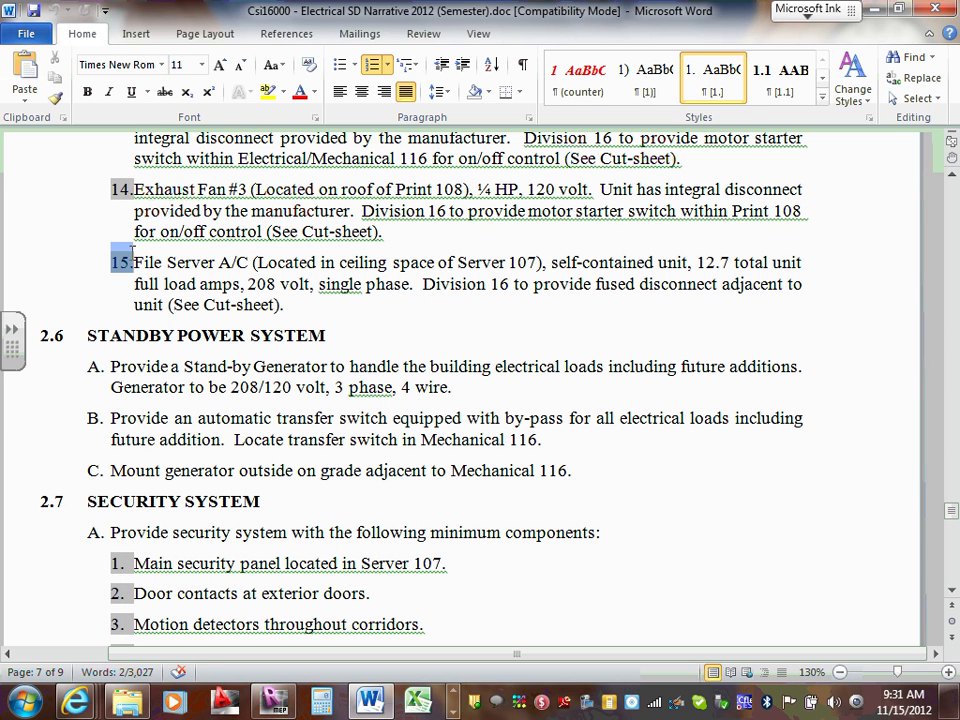
{"action": "left_click", "coordinate": [261, 263]}
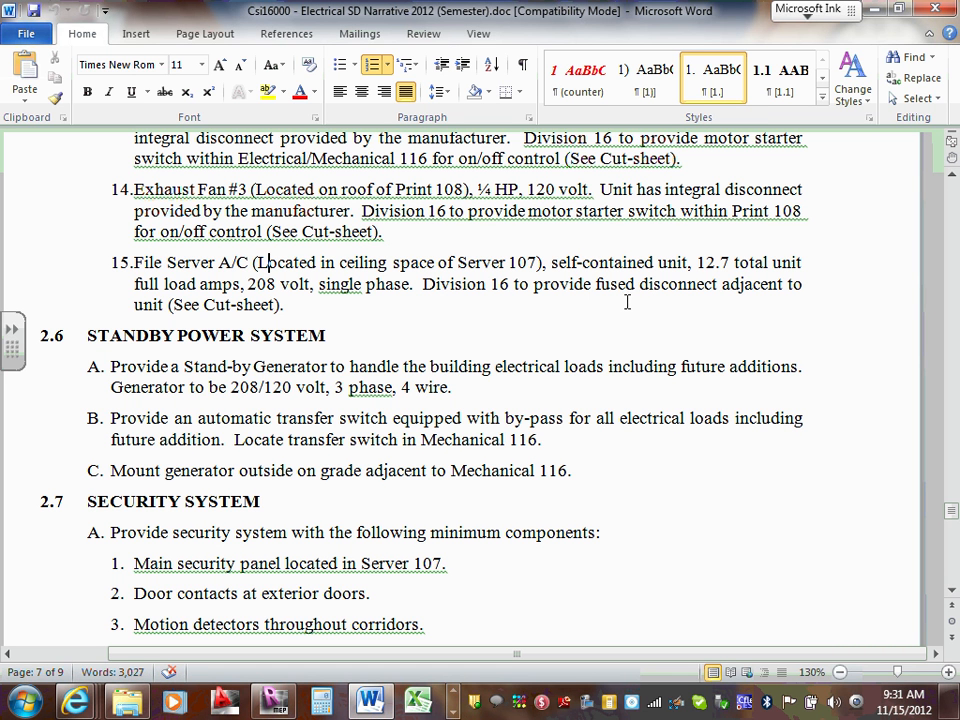
{"action": "left_click_drag", "start_coordinate": [697, 262], "coordinate": [734, 263]}
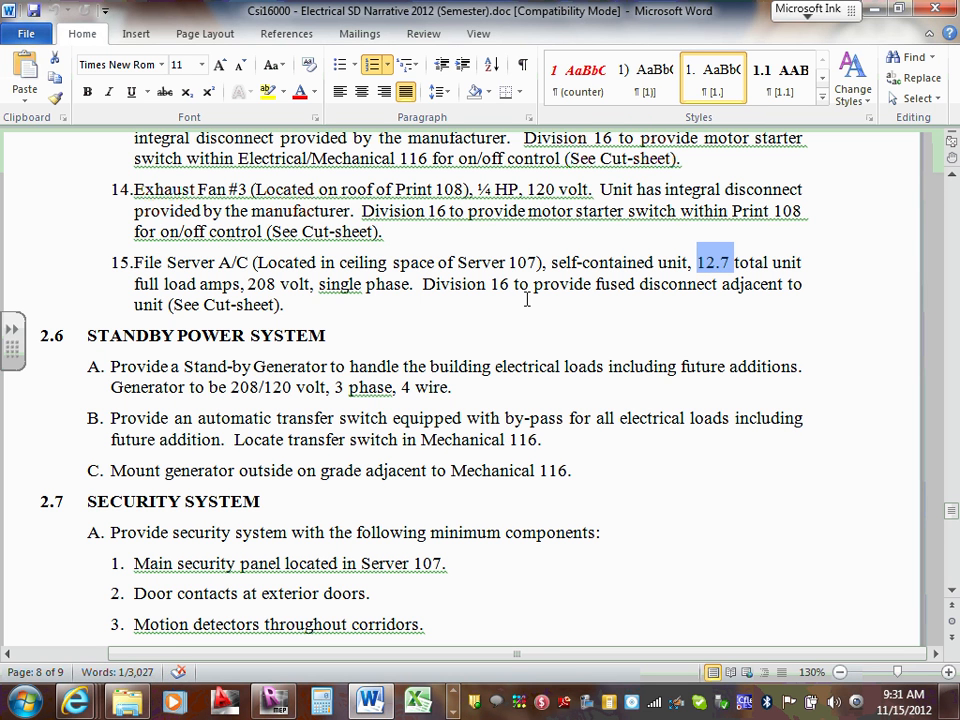
{"action": "left_click_drag", "start_coordinate": [247, 283], "coordinate": [409, 284]}
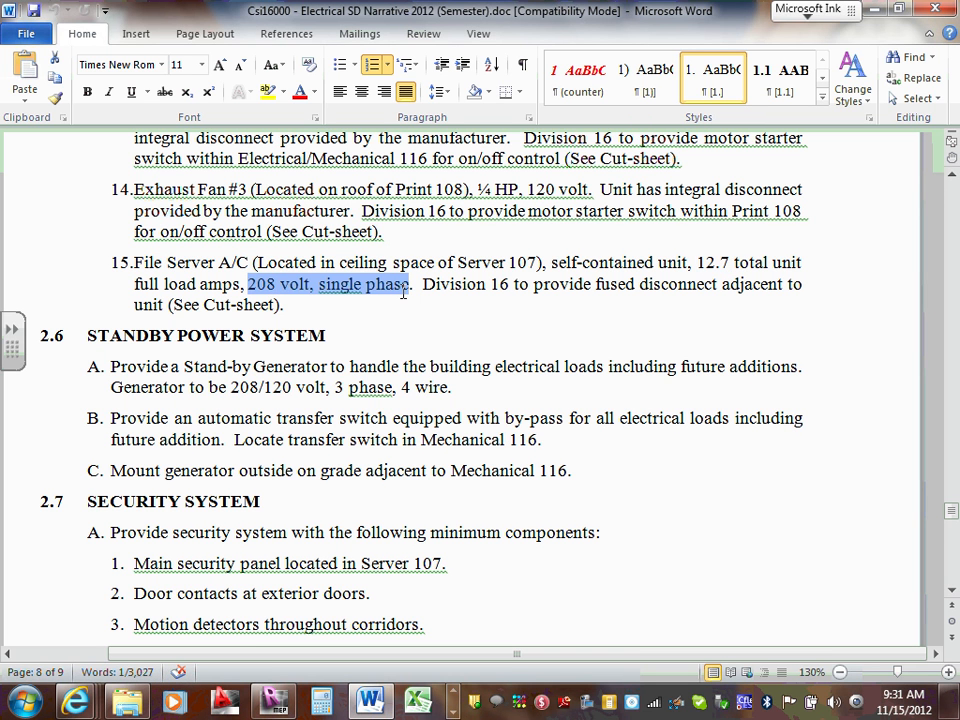
Minimize Word and bring the GenSize window back to the front.
{"action": "left_click", "coordinate": [873, 8]}
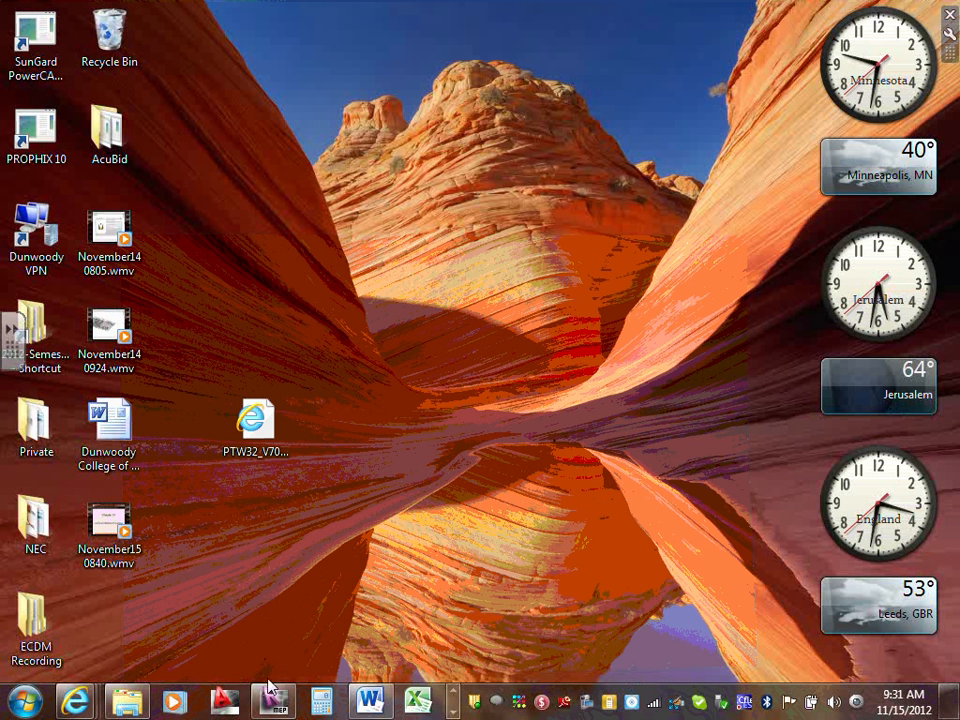
{"action": "left_click", "coordinate": [455, 713]}
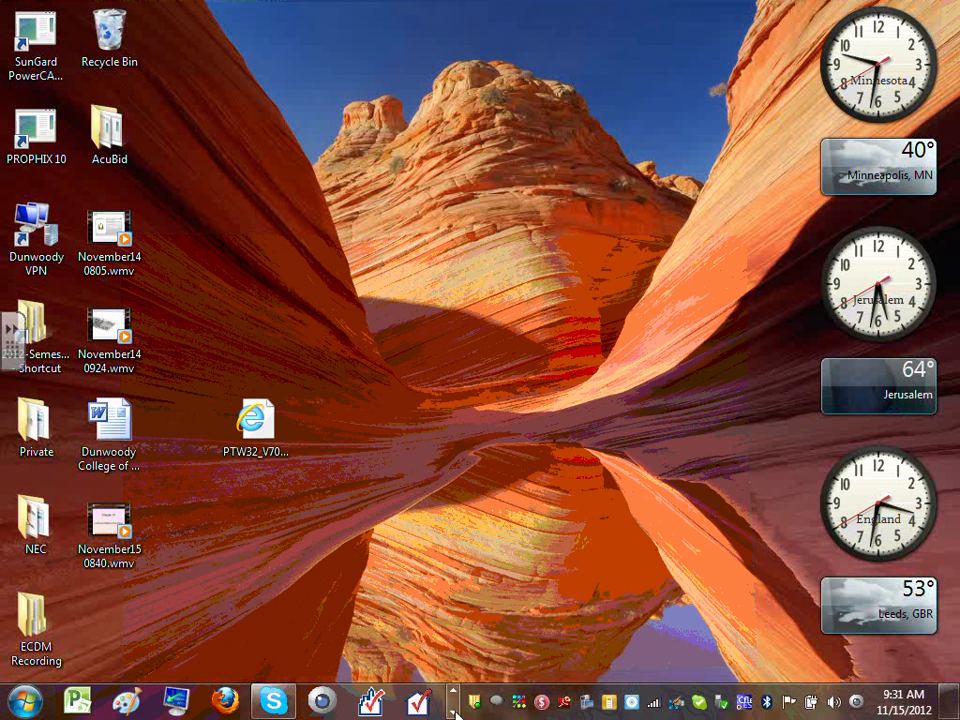
{"action": "left_click", "coordinate": [455, 713]}
{"action": "left_click", "coordinate": [455, 713]}
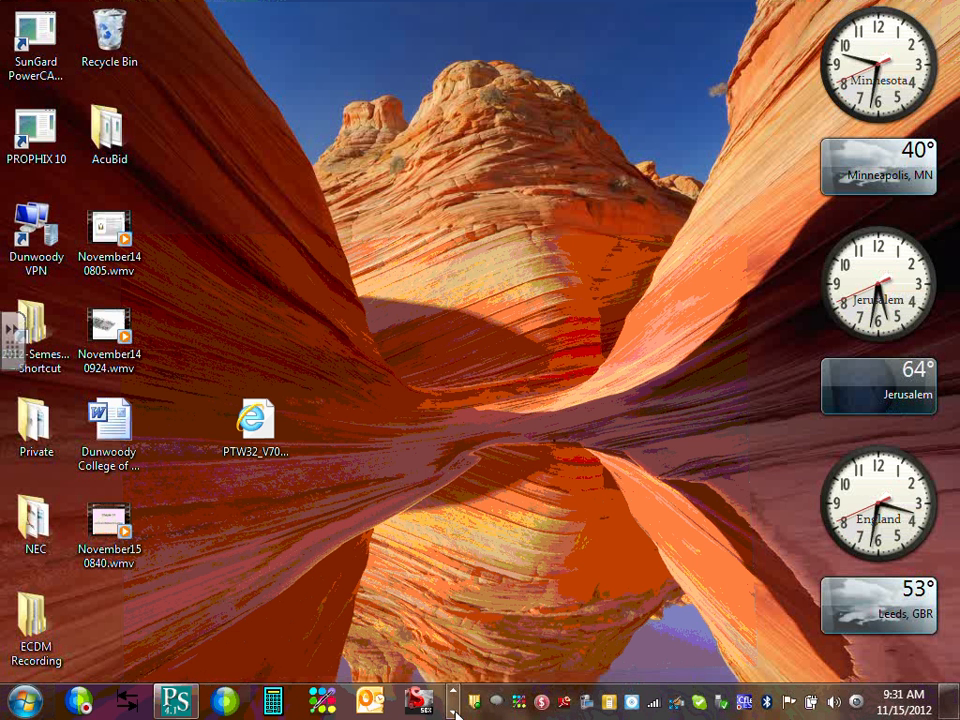
{"action": "left_click", "coordinate": [175, 702]}
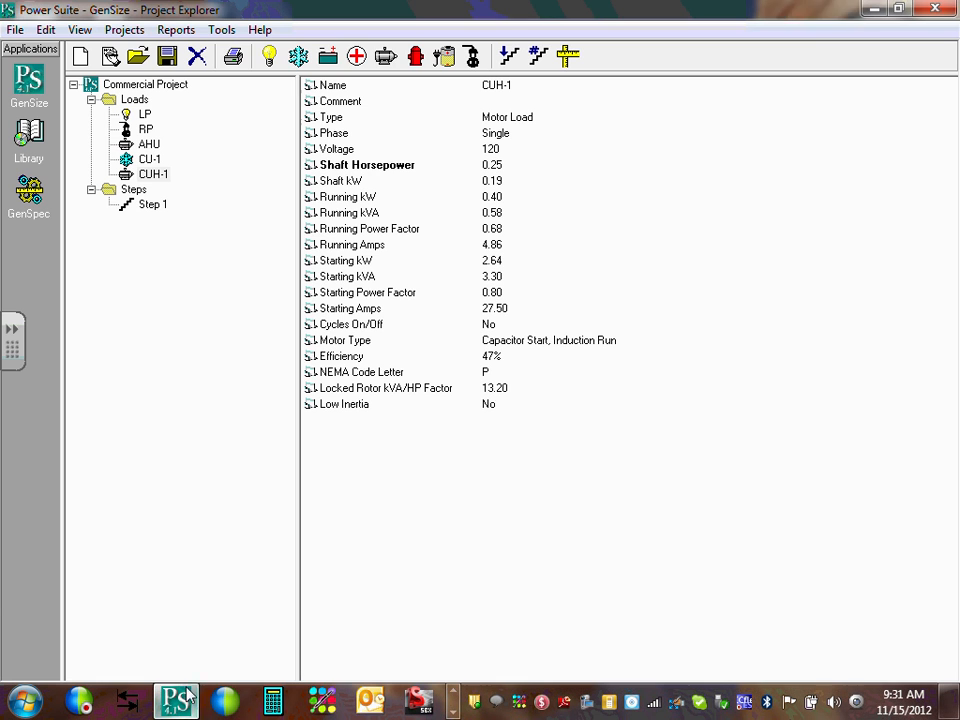
Add a new AC load named AC-1, set to single phase at 208 V.
{"action": "left_click", "coordinate": [299, 57]}
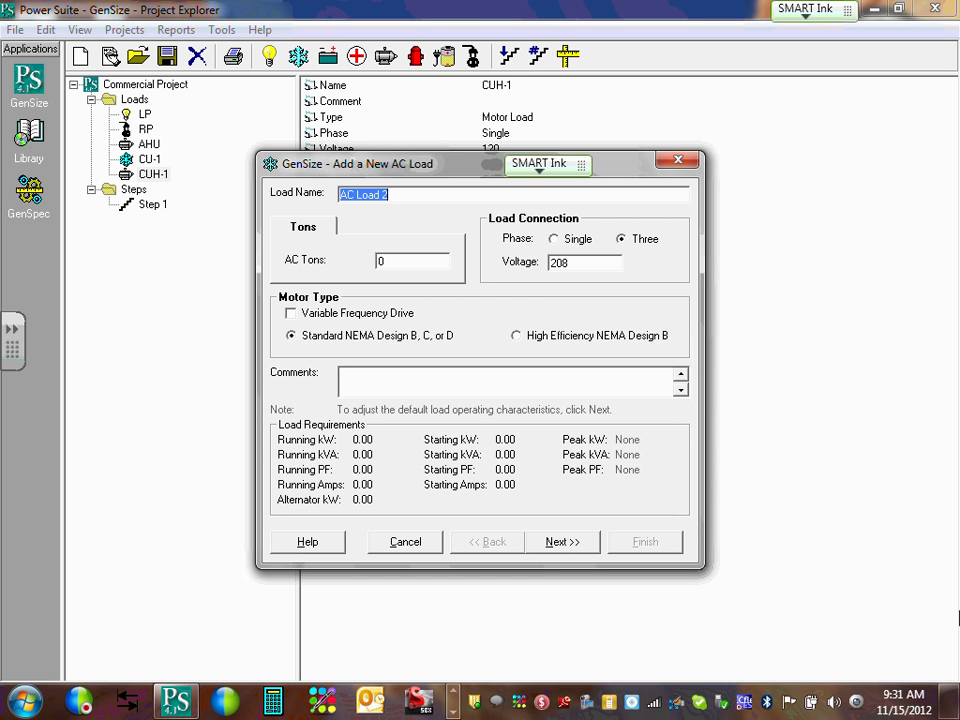
{"action": "type", "text": "AC"}
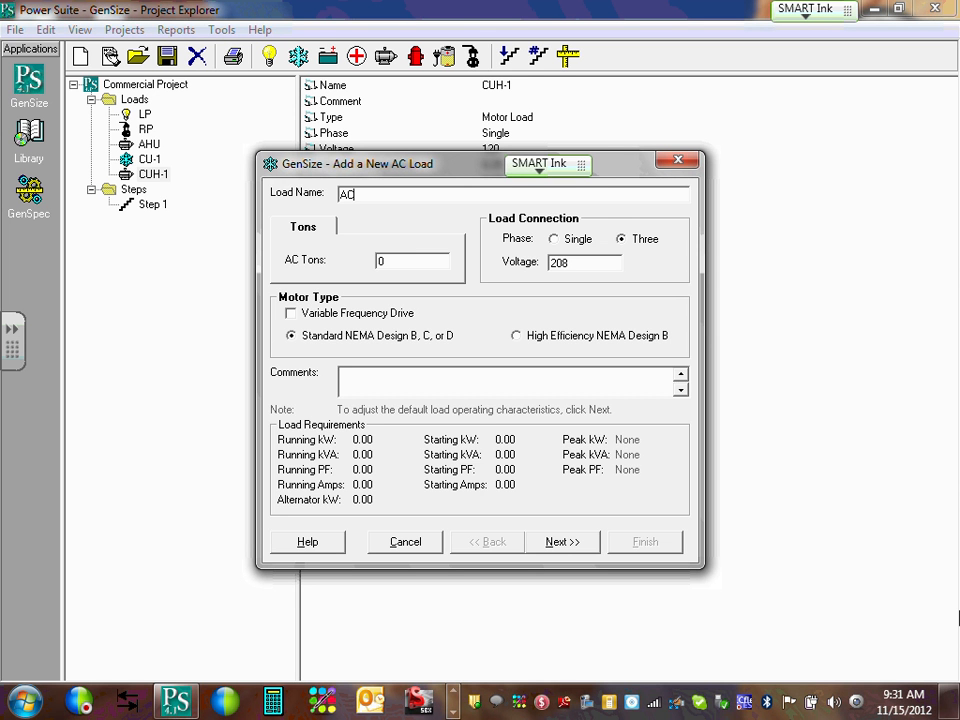
{"action": "key", "text": "BackSpace"}
{"action": "key", "text": "BackSpace"}
{"action": "type", "text": "SAC"}
{"action": "left_click", "coordinate": [377, 196]}
{"action": "key", "text": "BackSpace"}
{"action": "key", "text": "BackSpace"}
{"action": "key", "text": "BackSpace"}
{"action": "type", "text": "AC-1"}
{"action": "left_click", "coordinate": [417, 263]}
{"action": "left_click", "coordinate": [555, 241]}
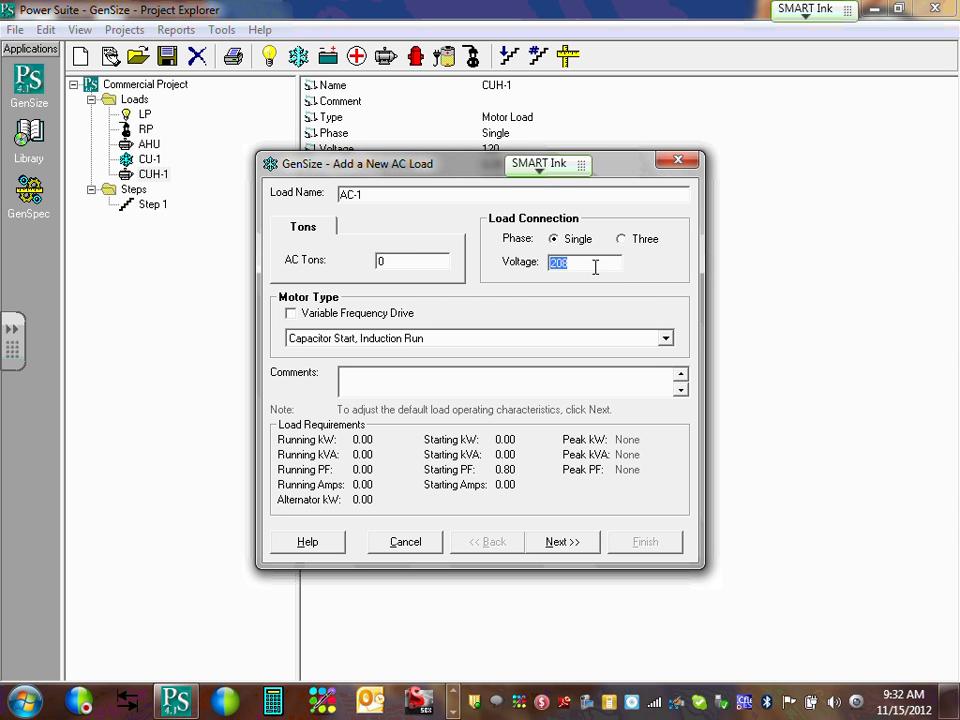
{"action": "left_click", "coordinate": [595, 267]}
Set AC-1 to 0.9 tons (12.73 running amps) and continue to its starting requirements.
{"action": "left_click_drag", "start_coordinate": [392, 257], "coordinate": [328, 259]}
{"action": "type", "text": "2"}
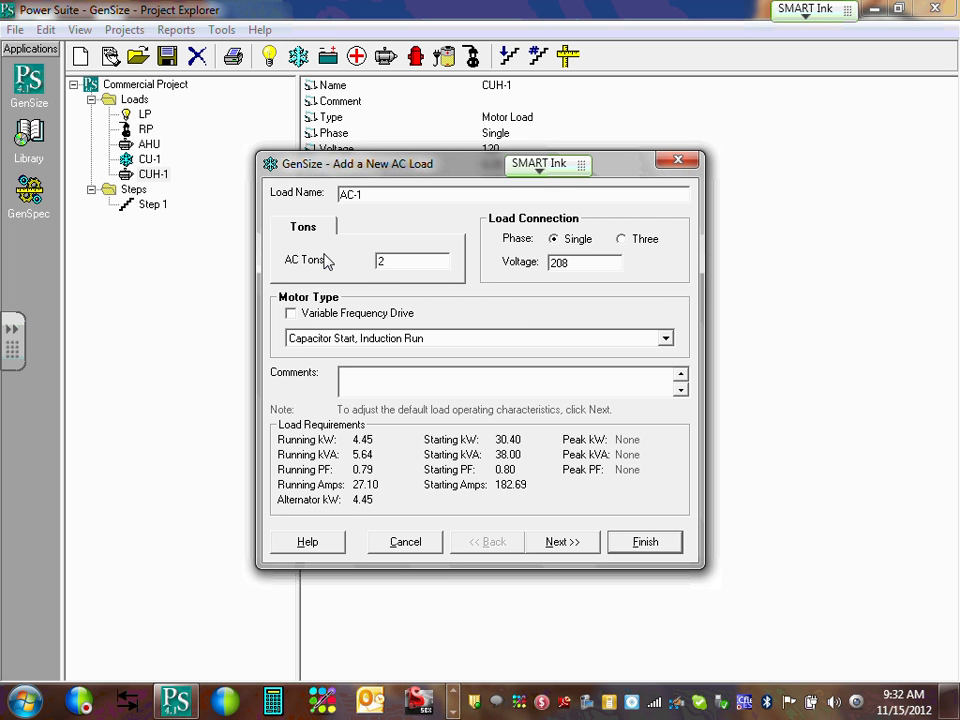
{"action": "key", "text": "BackSpace"}
{"action": "type", "text": "1"}
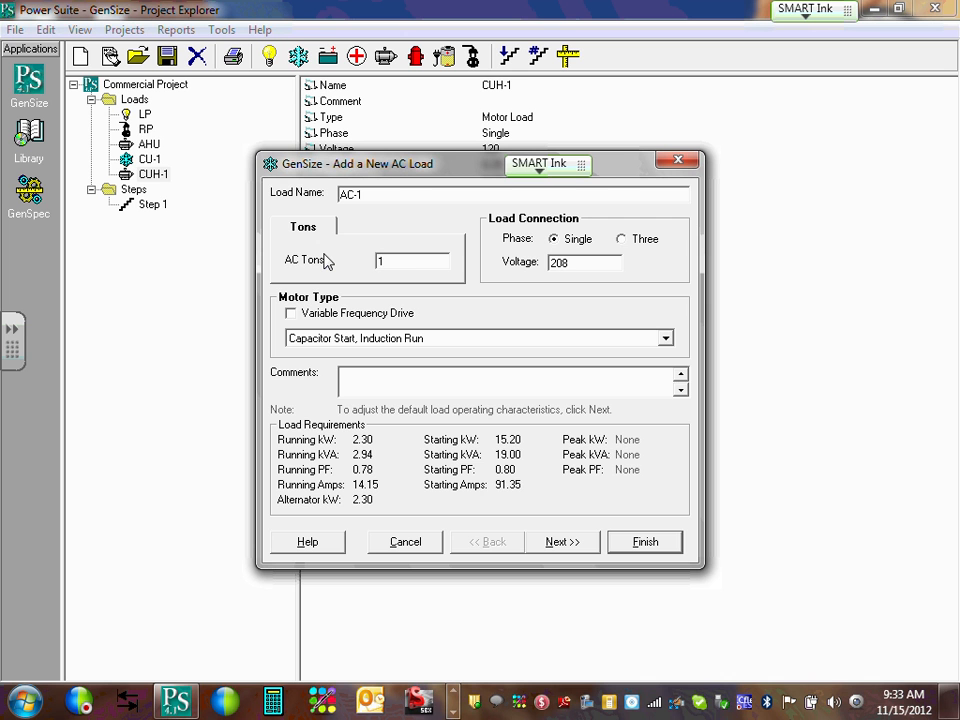
{"action": "key", "text": "BackSpace"}
{"action": "type", "text": "0"}
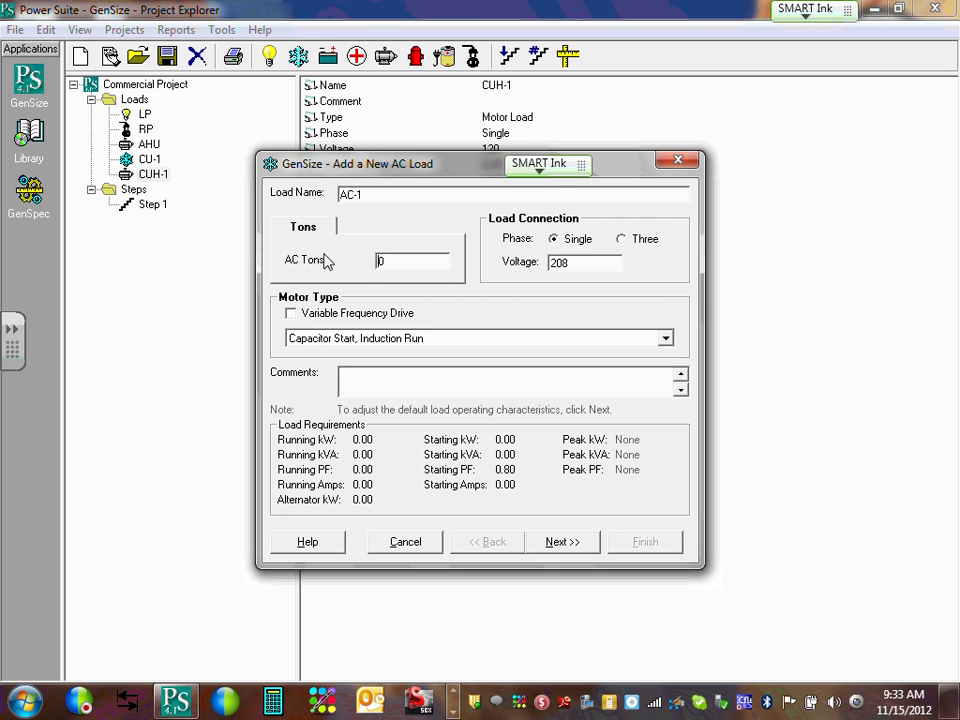
{"action": "type", "text": ".8"}
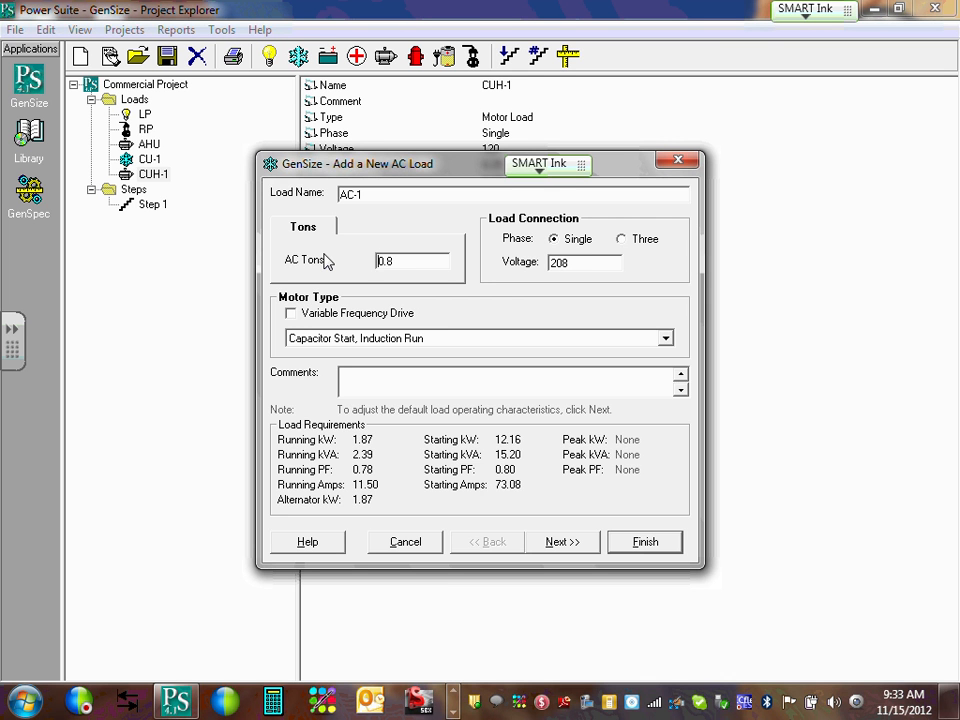
{"action": "double_click", "coordinate": [589, 264]}
{"action": "left_click", "coordinate": [588, 265]}
{"action": "double_click", "coordinate": [410, 261]}
{"action": "left_click", "coordinate": [410, 261]}
{"action": "key", "text": "BackSpace"}
{"action": "key", "text": "BackSpace"}
{"action": "key", "text": "BackSpace"}
{"action": "type", "text": "9"}
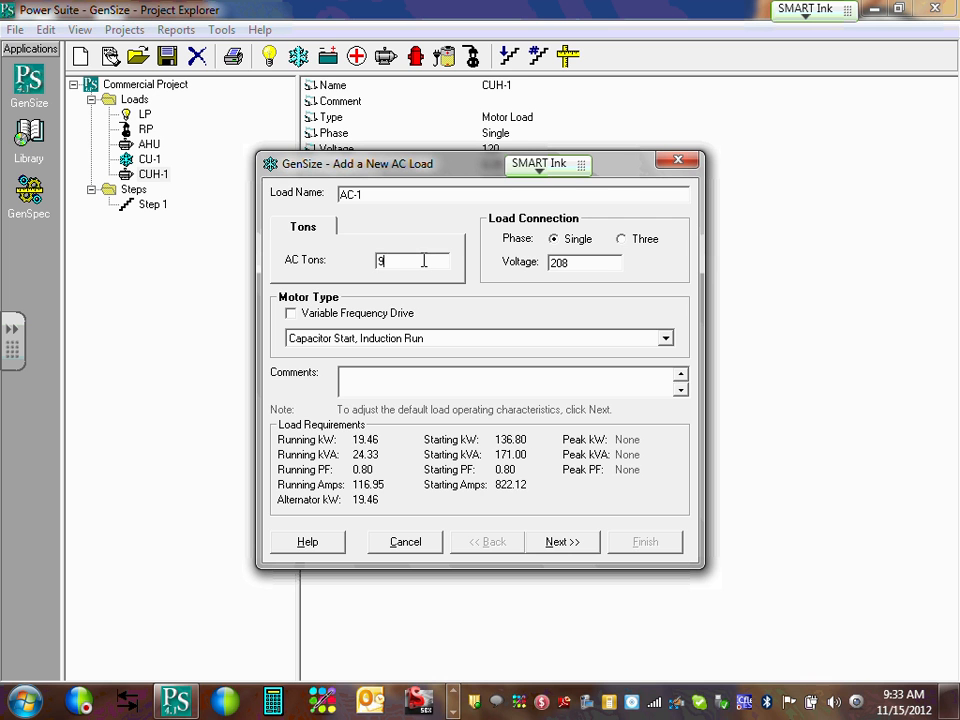
{"action": "key", "text": "BackSpace"}
{"action": "type", "text": "0.9"}
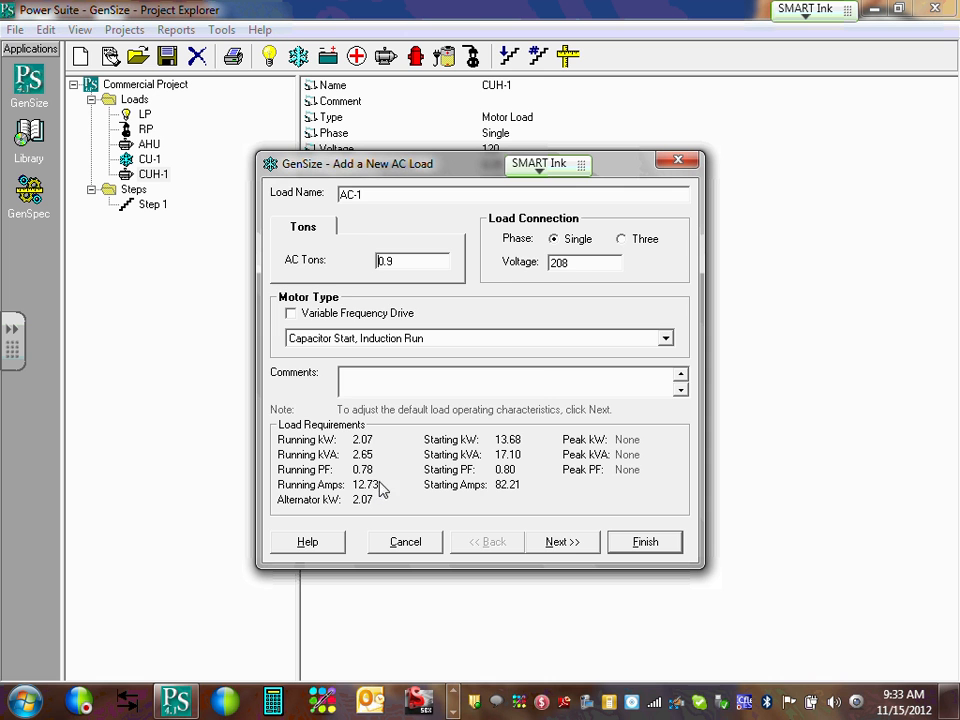
{"action": "left_click", "coordinate": [566, 542]}
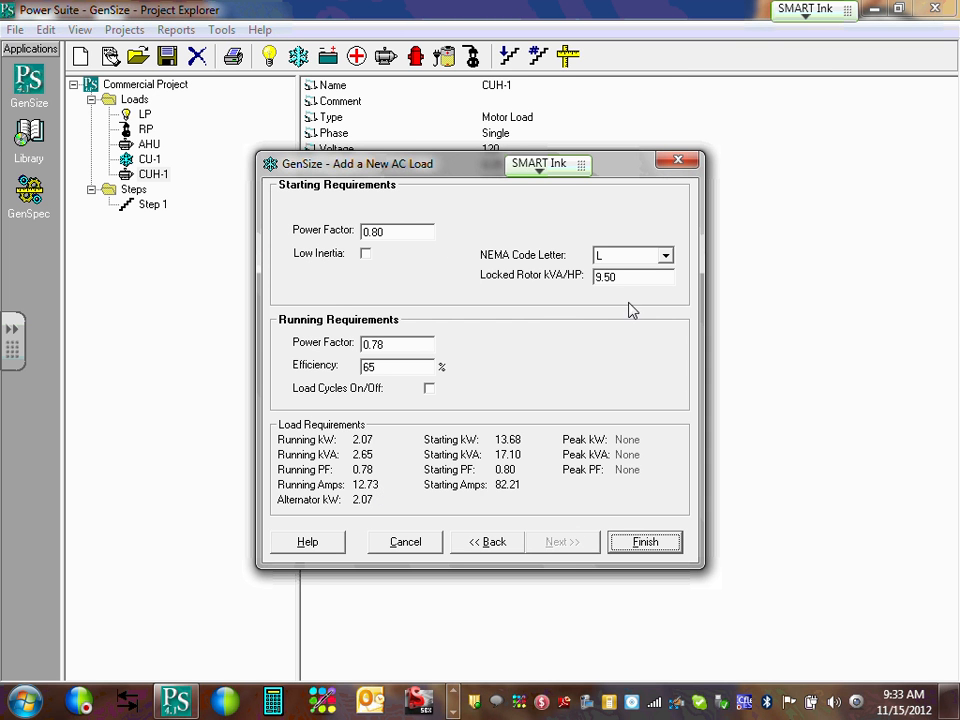
Finish adding AC-1 as a 0.9-ton single-phase 208 V AC load, then show the project's Steps.
{"action": "left_click", "coordinate": [657, 552]}
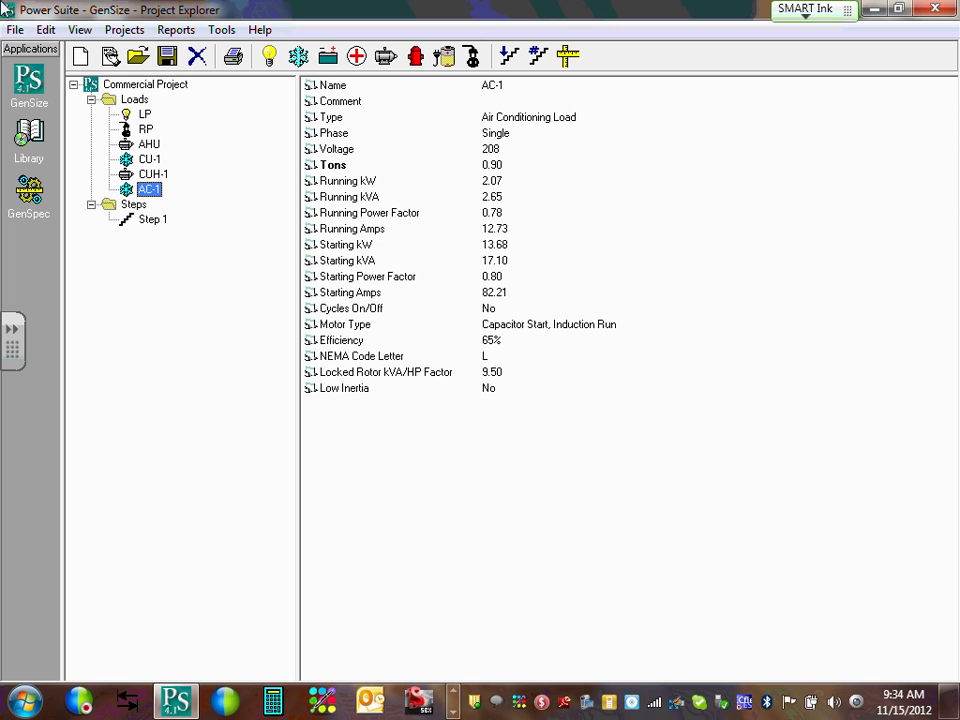
{"action": "left_click", "coordinate": [132, 207]}
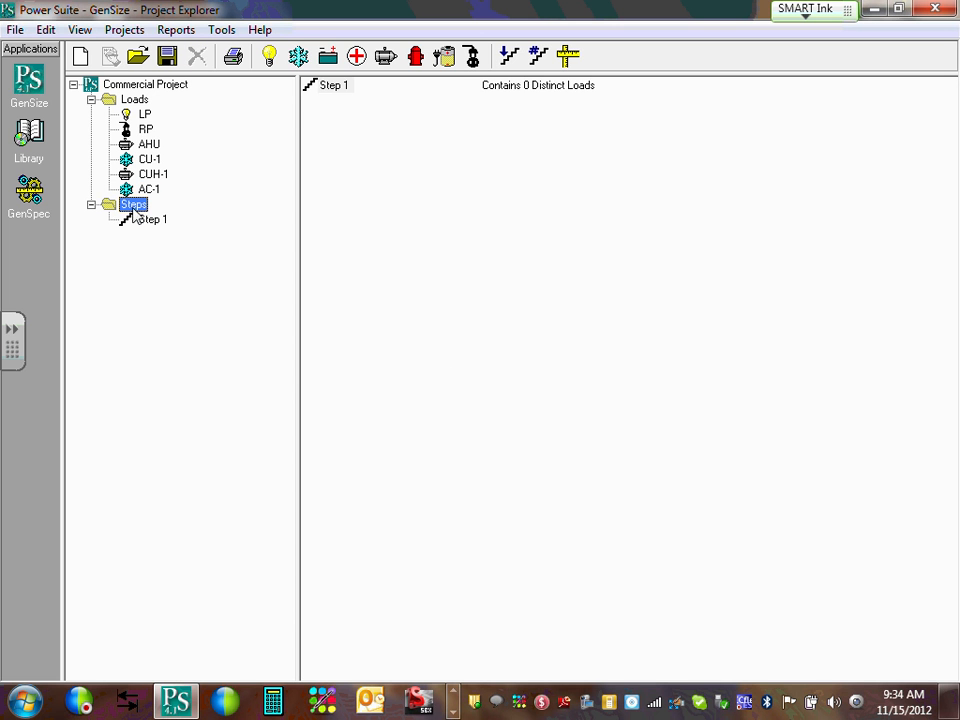
View Step 1's contents and confirm it still holds zero loads.
{"action": "left_click", "coordinate": [148, 219]}
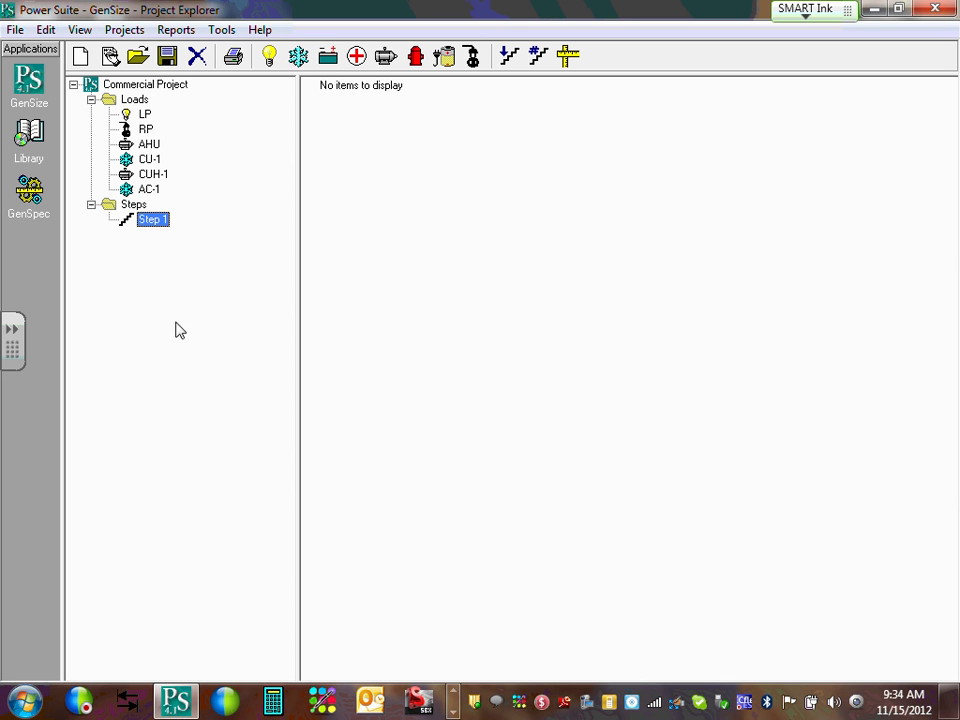
Assign the LP lighting load to Step 1, which creates a duplicate LP entry.
{"action": "left_click", "coordinate": [146, 116]}
{"action": "left_click", "coordinate": [144, 117]}
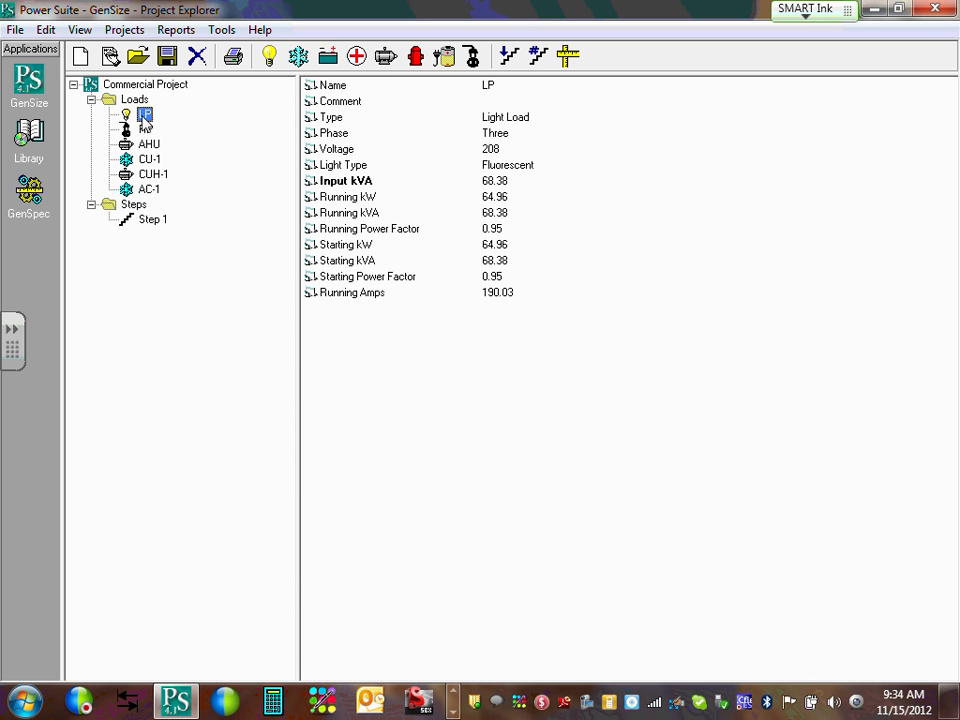
{"action": "left_click_drag", "start_coordinate": [145, 121], "coordinate": [162, 224]}
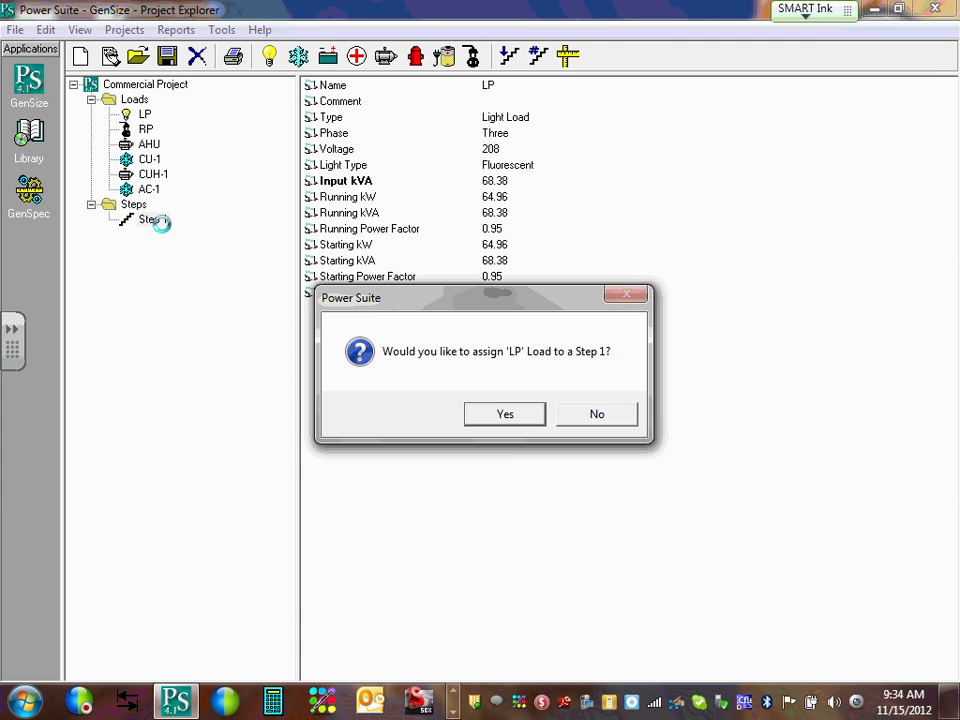
{"action": "left_click", "coordinate": [510, 425]}
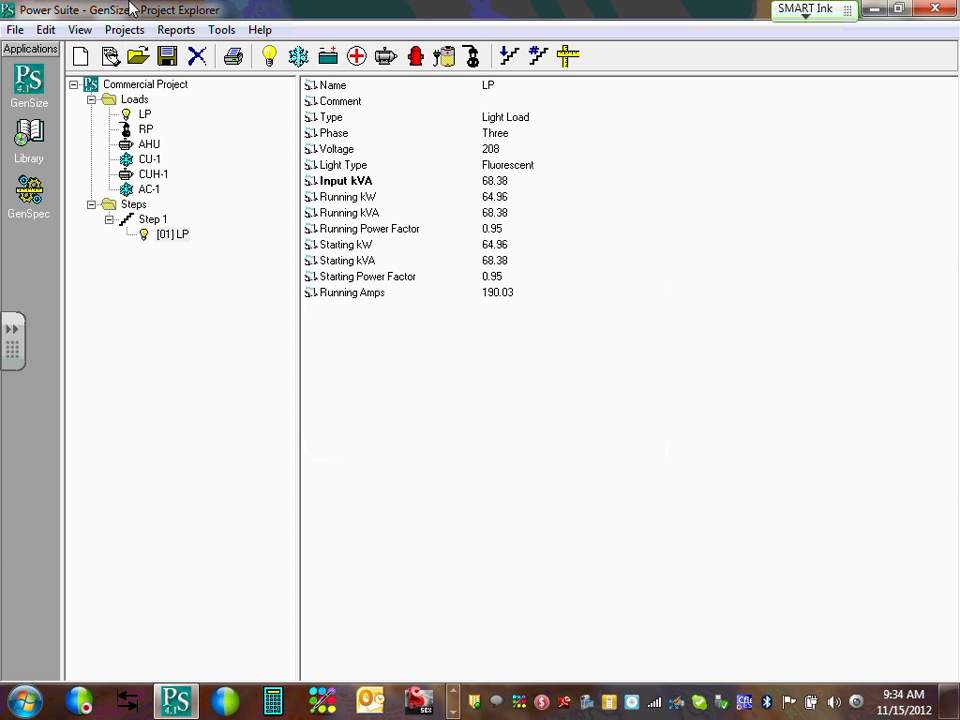
{"action": "left_click_drag", "start_coordinate": [145, 114], "coordinate": [152, 220]}
{"action": "left_click", "coordinate": [519, 426]}
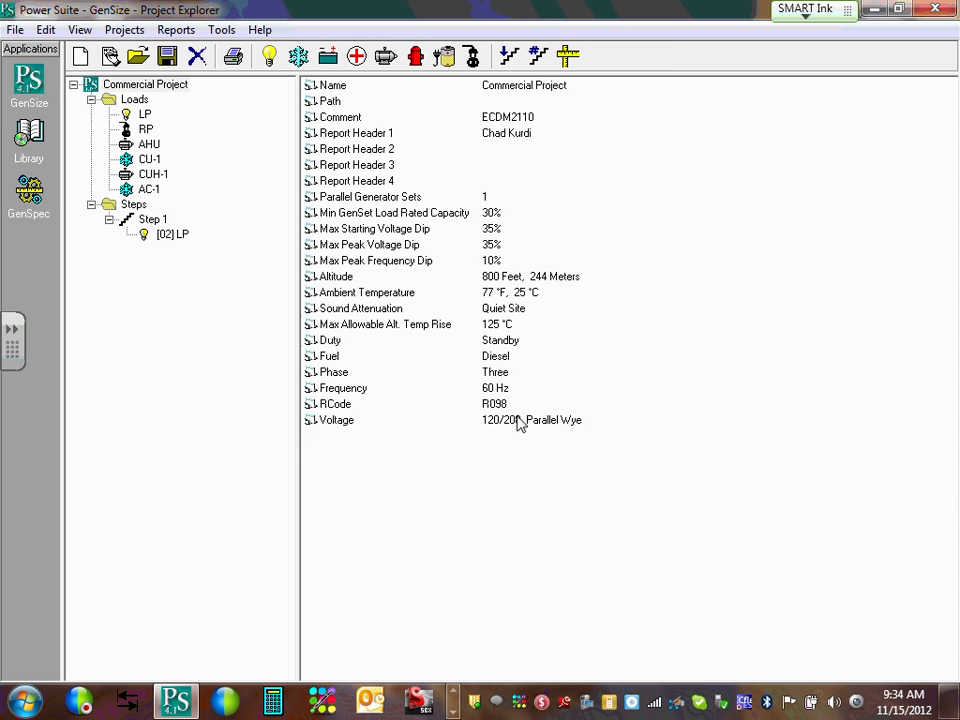
Delete the duplicate [02] LP from Step 1 and re-add LP, leaving a single [01] LP.
{"action": "left_click", "coordinate": [173, 236]}
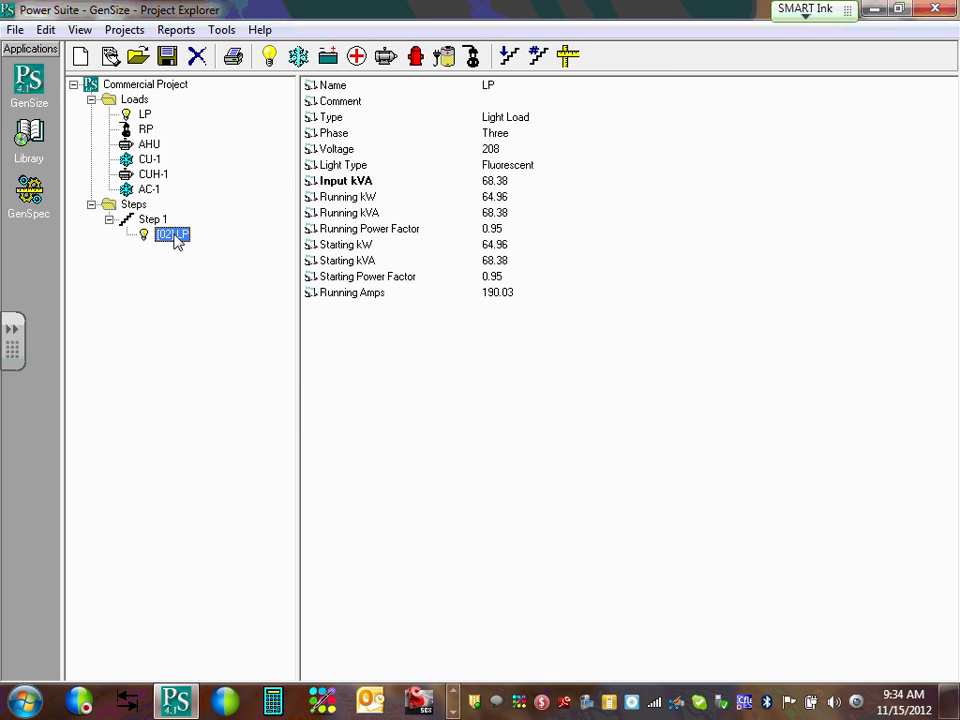
{"action": "right_click", "coordinate": [173, 236]}
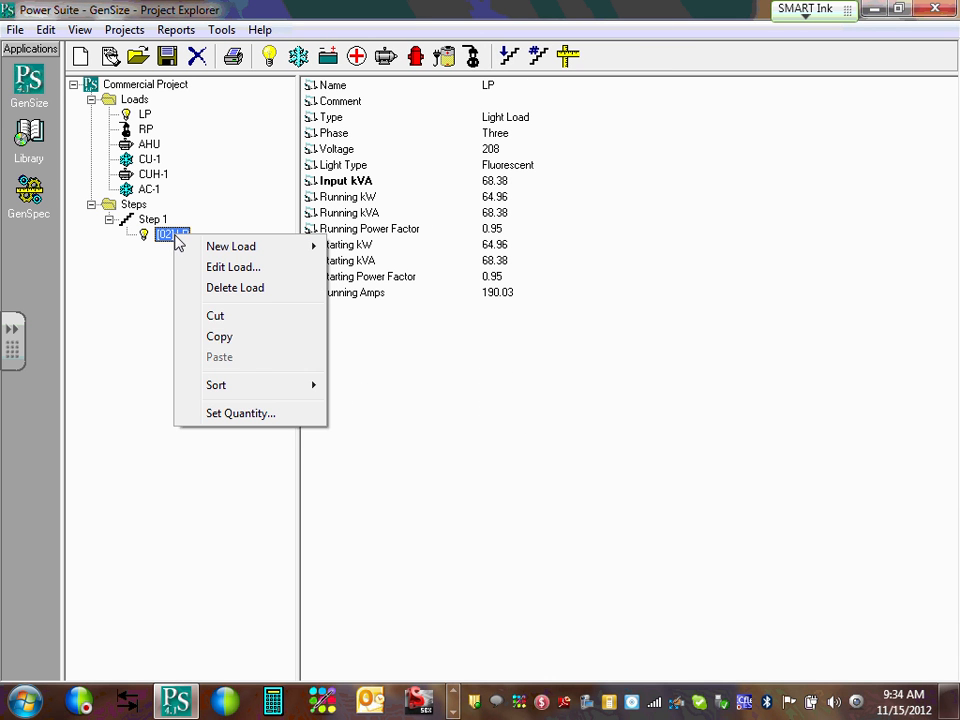
{"action": "left_click", "coordinate": [258, 292]}
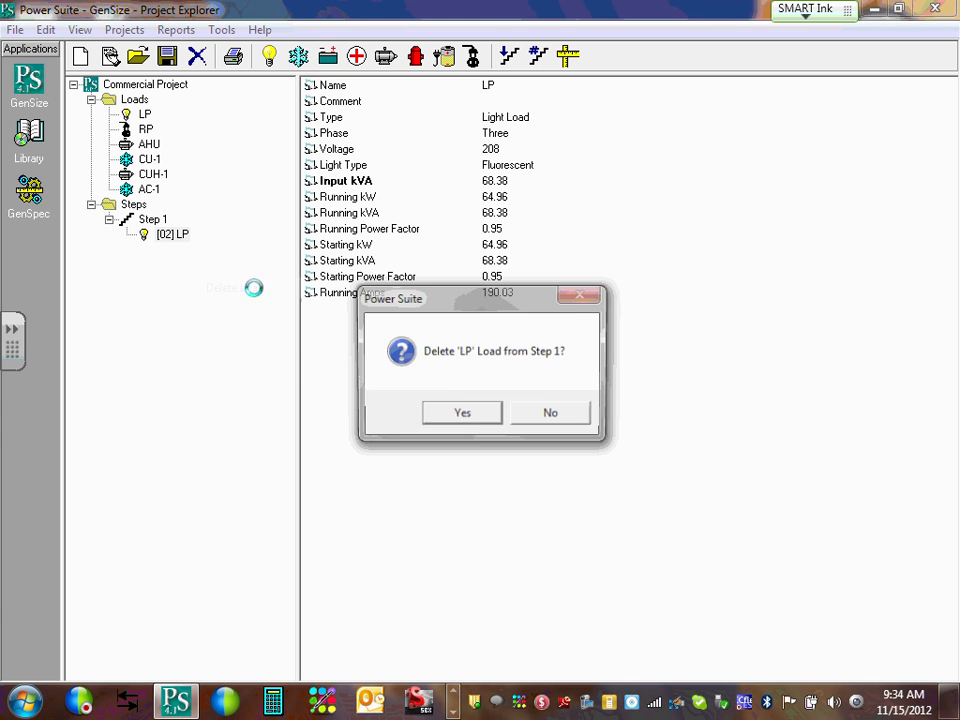
{"action": "left_click", "coordinate": [463, 413]}
{"action": "left_click", "coordinate": [143, 116]}
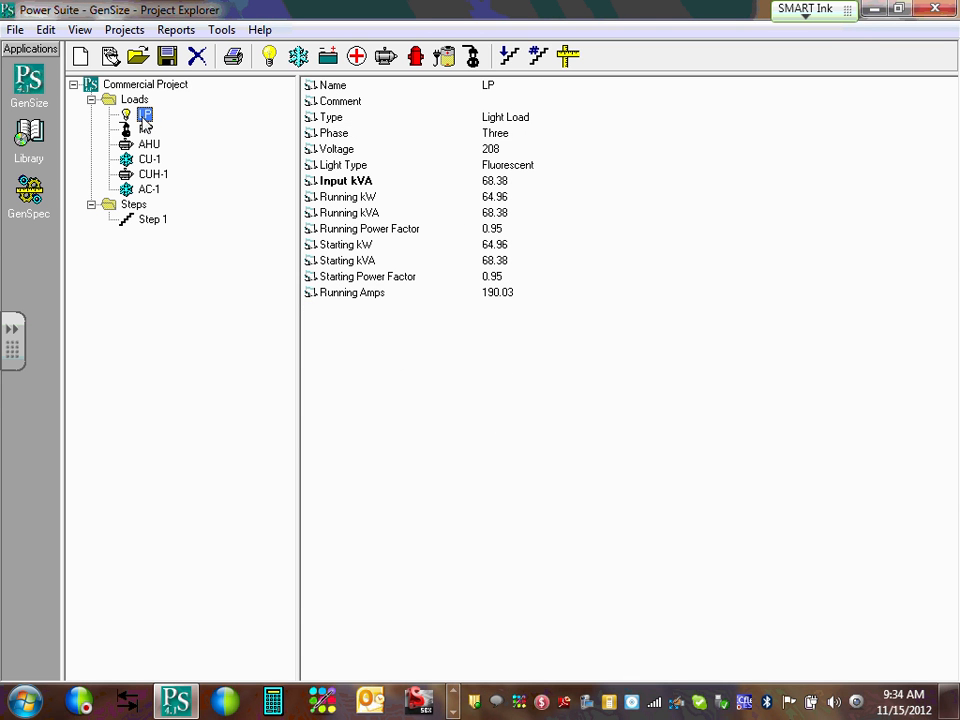
{"action": "left_click_drag", "start_coordinate": [145, 120], "coordinate": [163, 222]}
{"action": "left_click", "coordinate": [512, 412]}
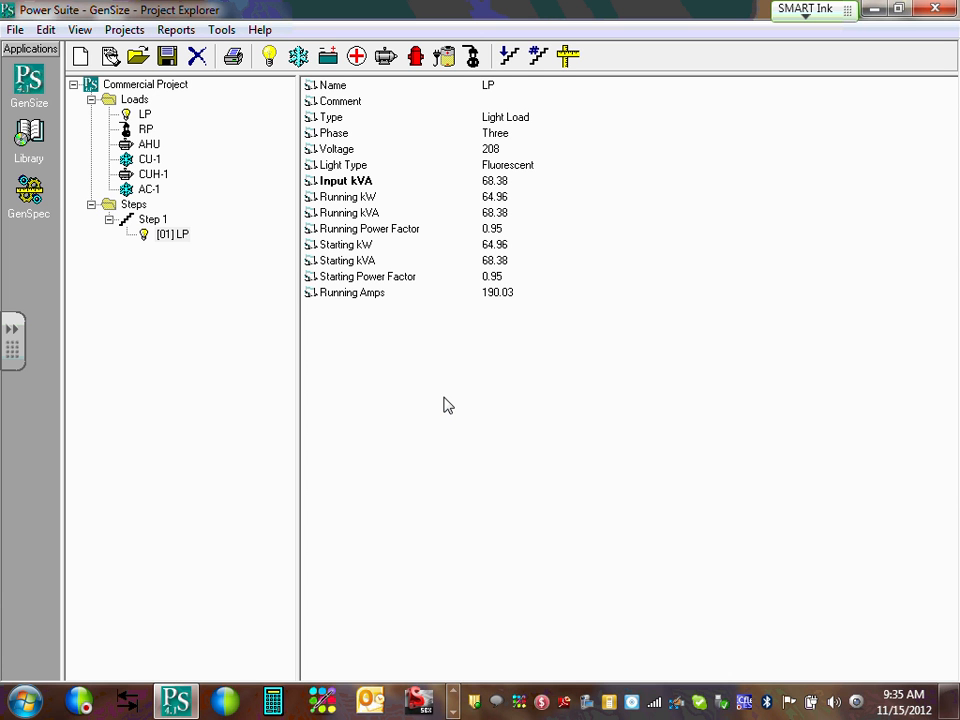
Assign the RP miscellaneous load (35.88 kVA, three-phase 208 V) to Step 1.
{"action": "left_click", "coordinate": [147, 132]}
{"action": "left_click_drag", "start_coordinate": [147, 132], "coordinate": [152, 220]}
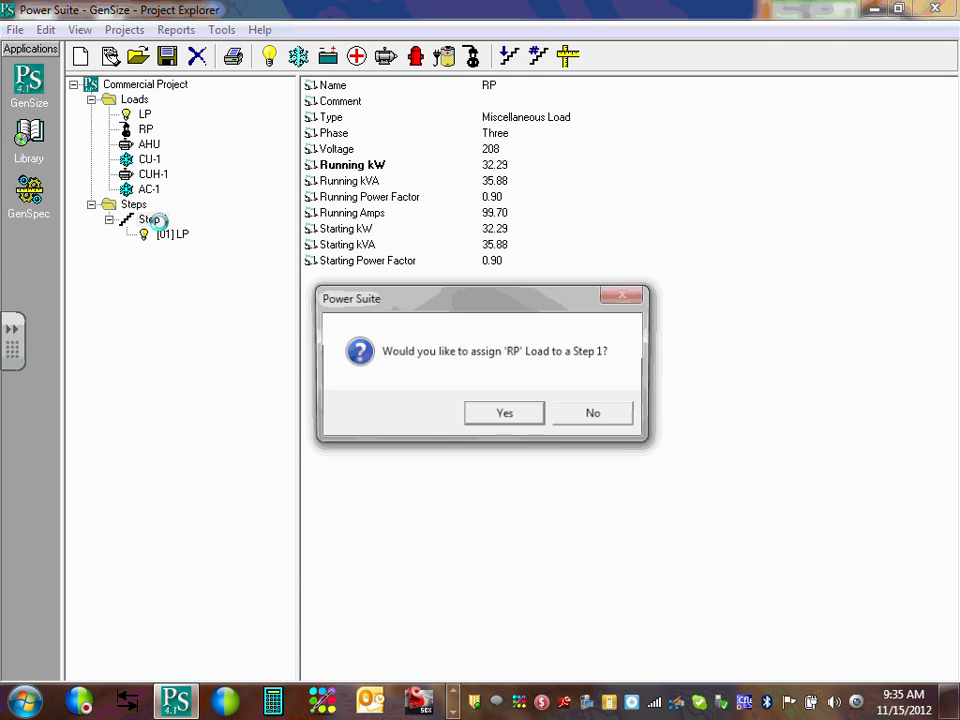
{"action": "left_click", "coordinate": [505, 414]}
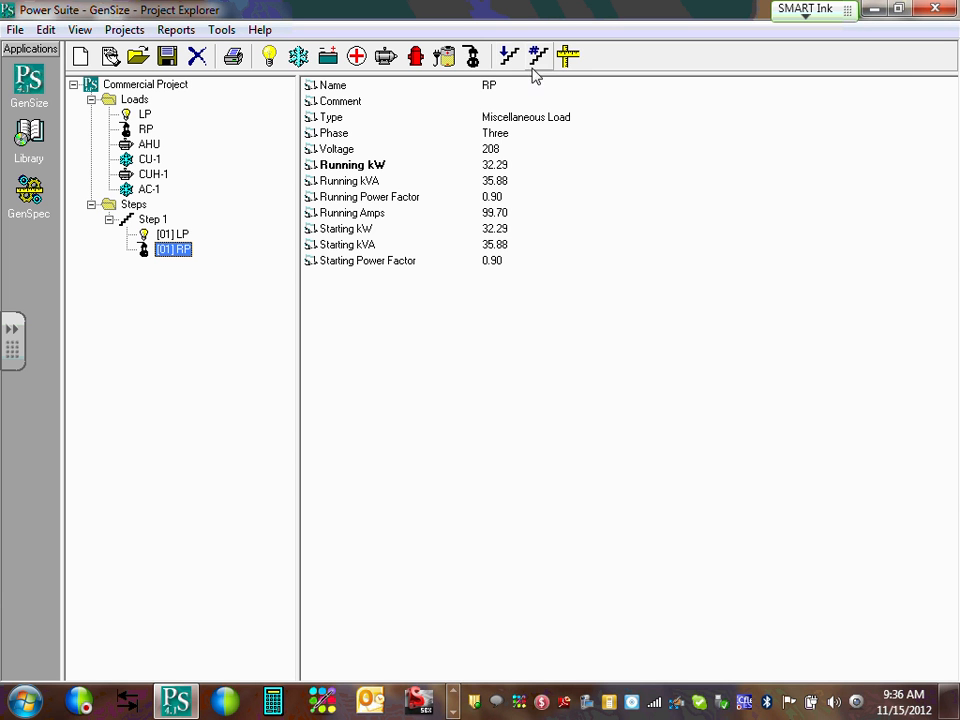
Add Step 2 and Step 3 to the sequence and select the empty Step 2.
{"action": "double_click", "coordinate": [509, 58]}
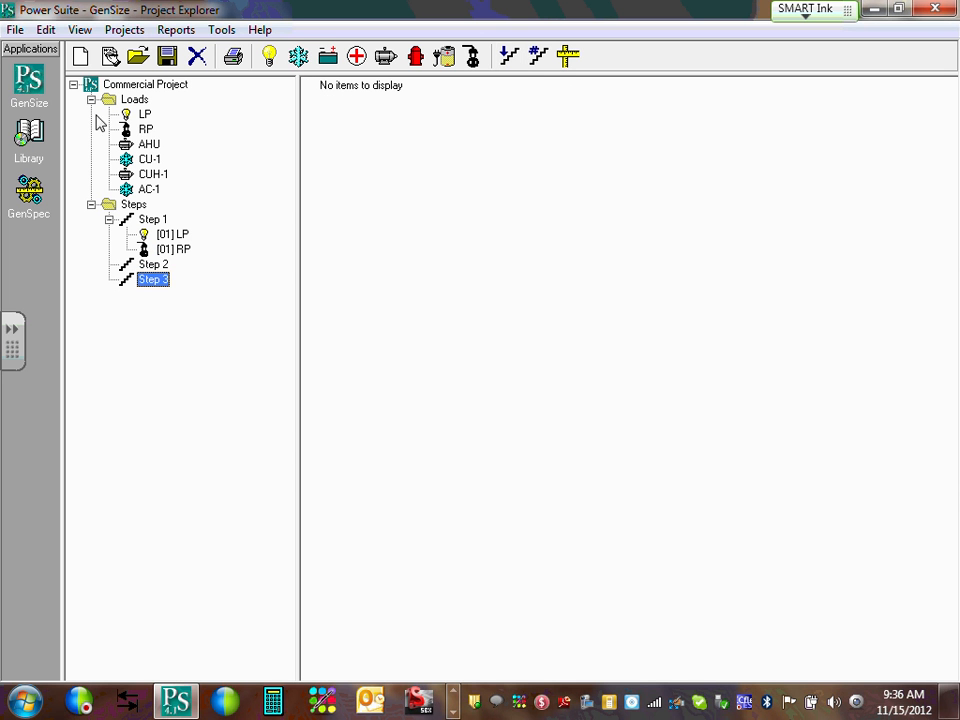
{"action": "left_click", "coordinate": [151, 268]}
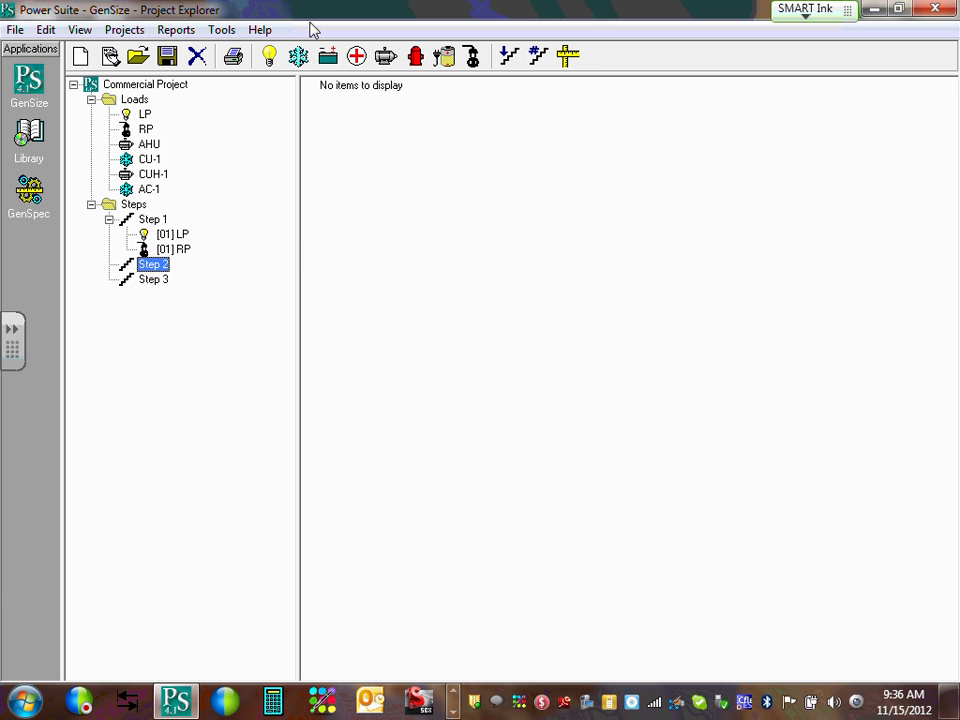
{"action": "double_click", "coordinate": [152, 162]}
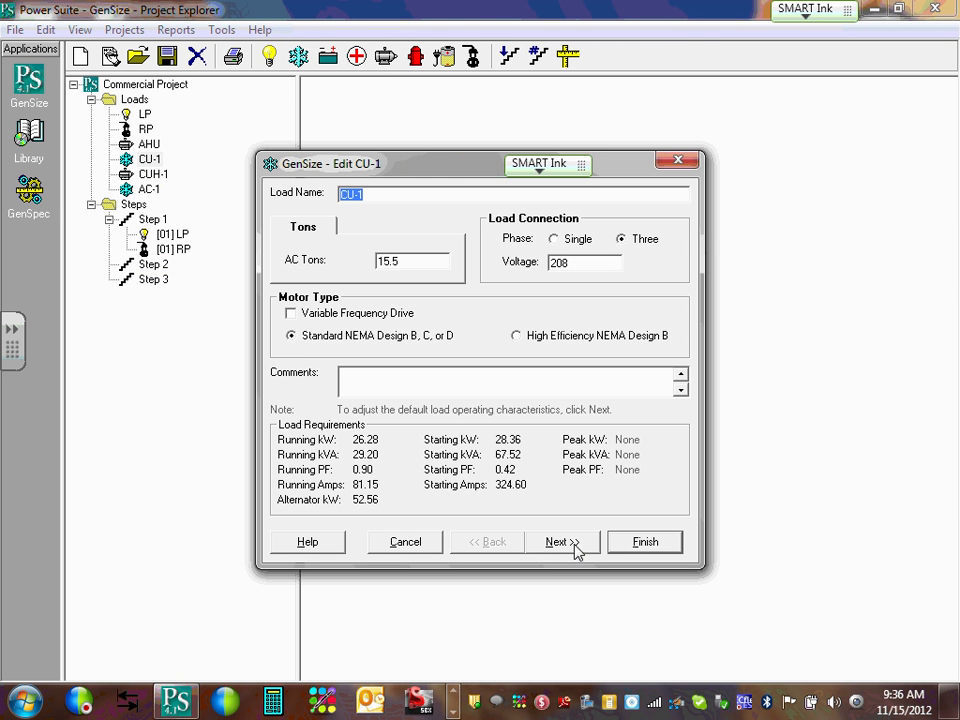
{"action": "left_click", "coordinate": [422, 546]}
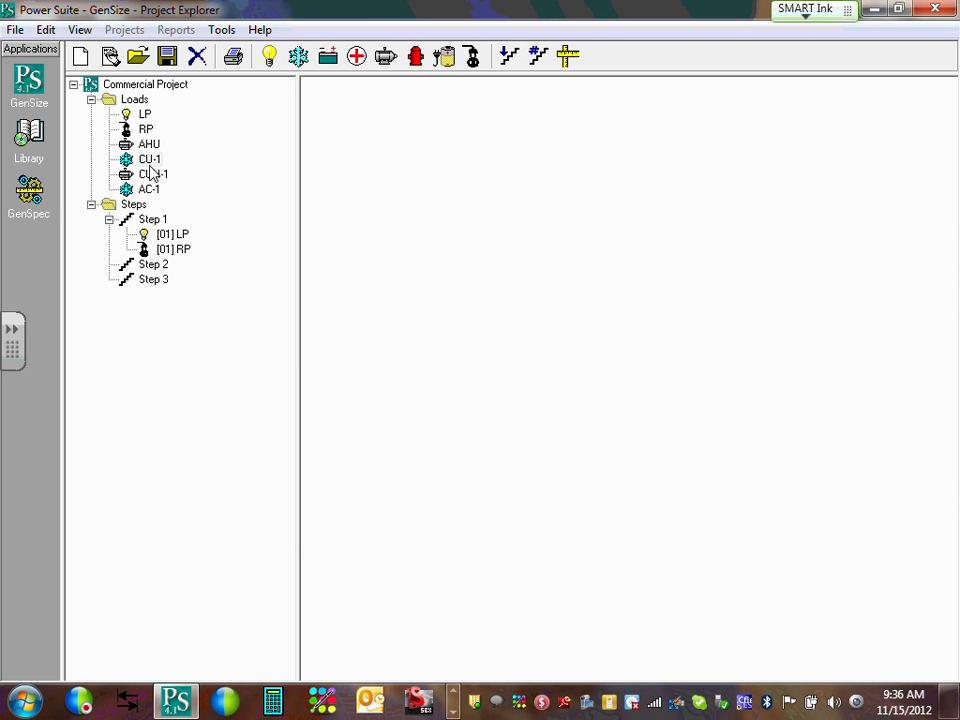
{"action": "double_click", "coordinate": [149, 159]}
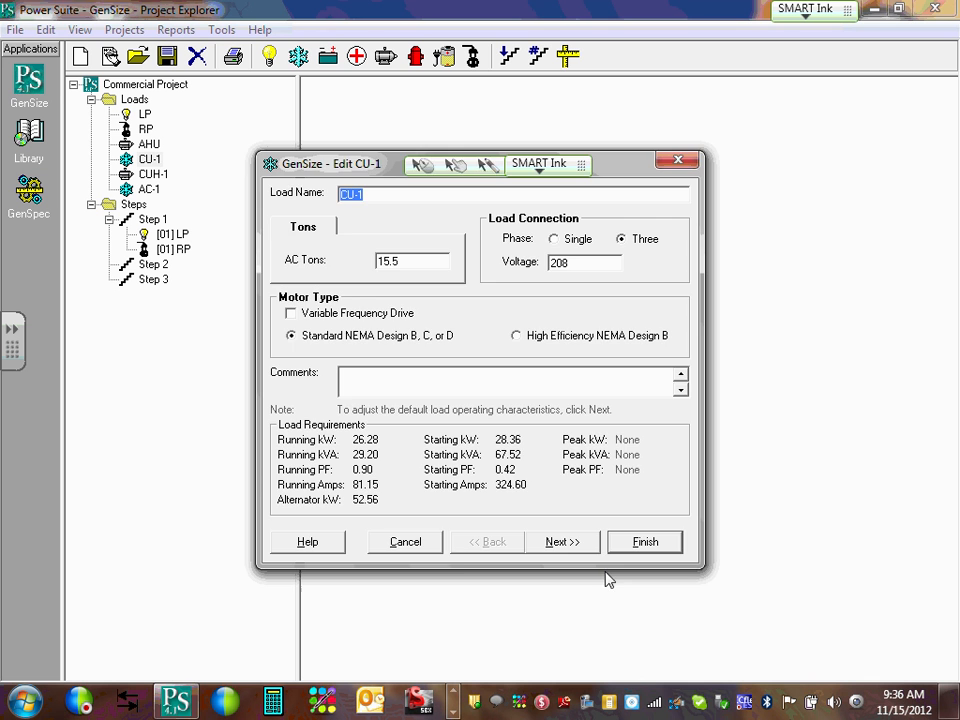
{"action": "left_click", "coordinate": [438, 546]}
{"action": "left_click", "coordinate": [156, 175]}
{"action": "double_click", "coordinate": [156, 175]}
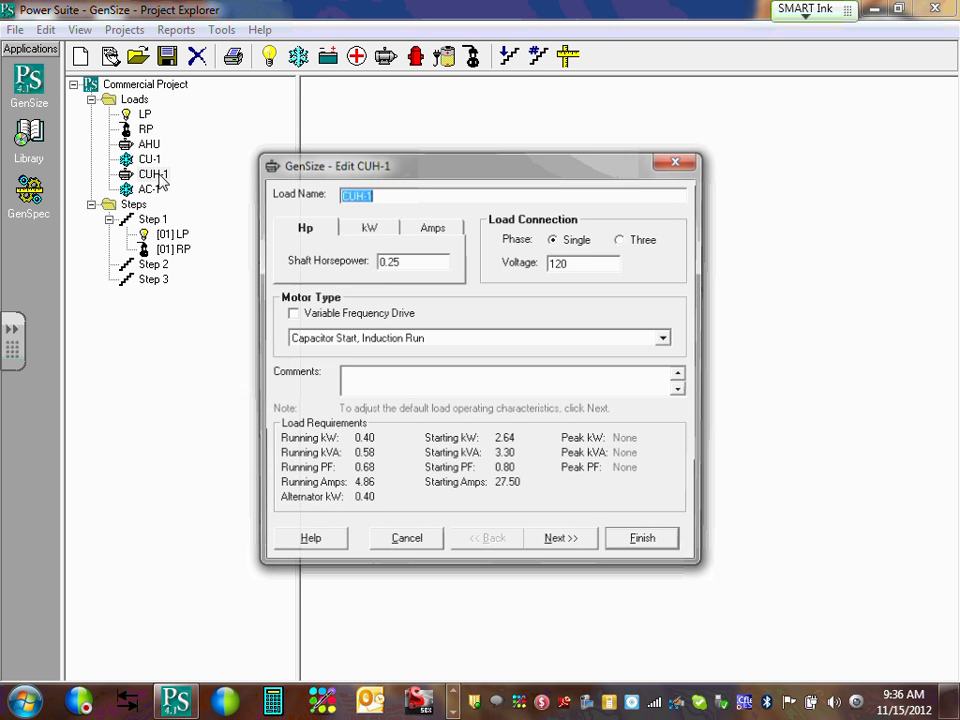
{"action": "left_click", "coordinate": [406, 541]}
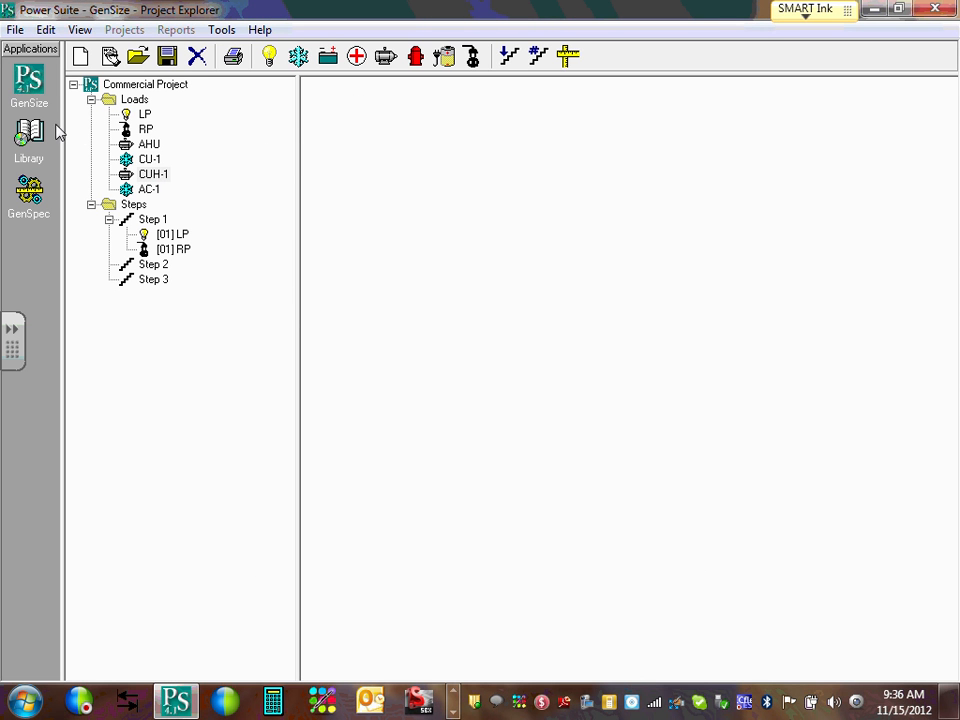
{"action": "left_click", "coordinate": [147, 192]}
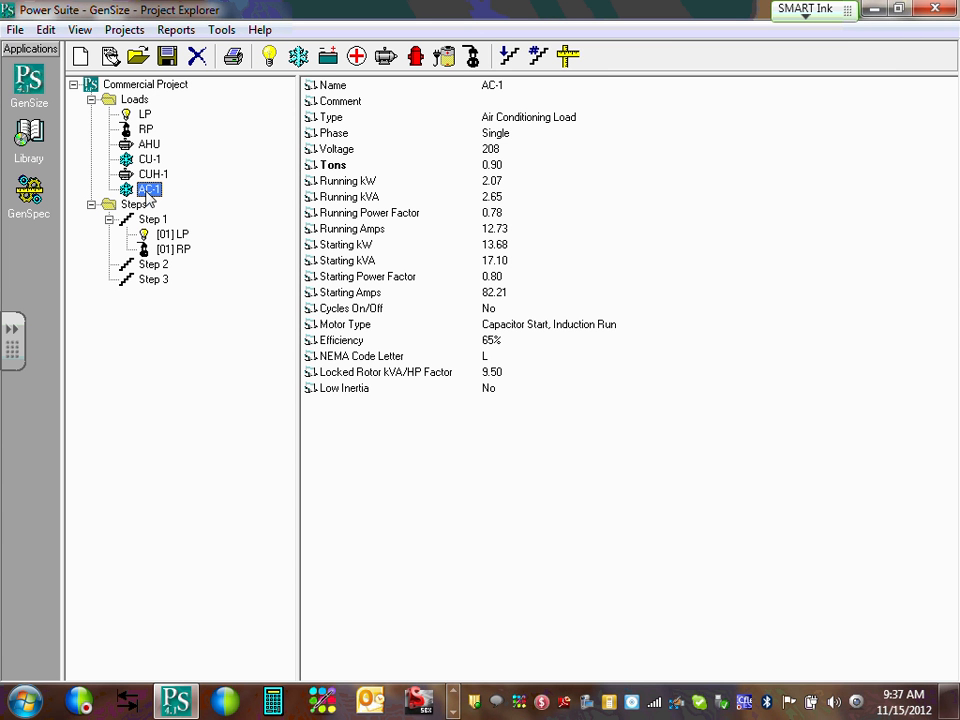
Assign AC-1 to Step 2, where it appears as [01] AC-1.
{"action": "left_click_drag", "start_coordinate": [147, 197], "coordinate": [164, 266]}
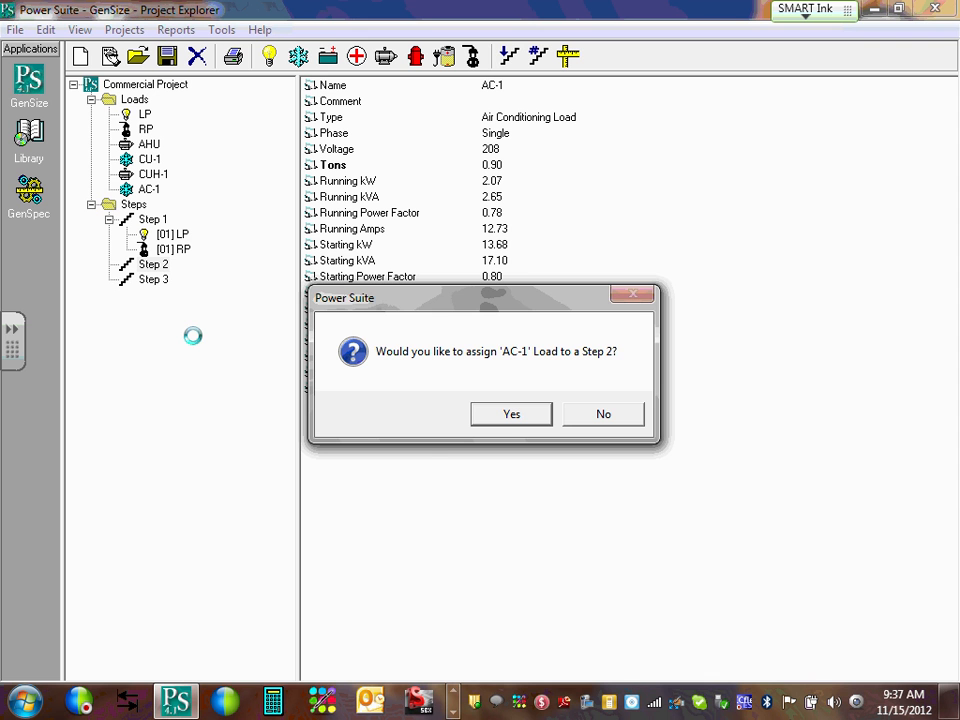
{"action": "left_click", "coordinate": [514, 412]}
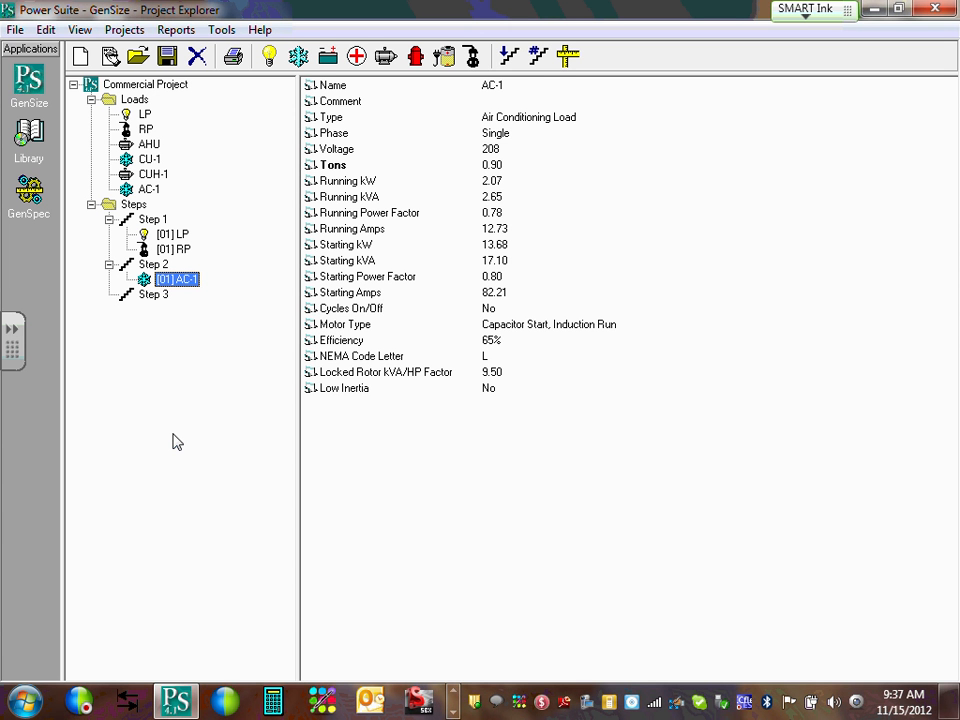
Assign the AHU motor load to Step 3 as [01] AHU.
{"action": "left_click", "coordinate": [146, 147]}
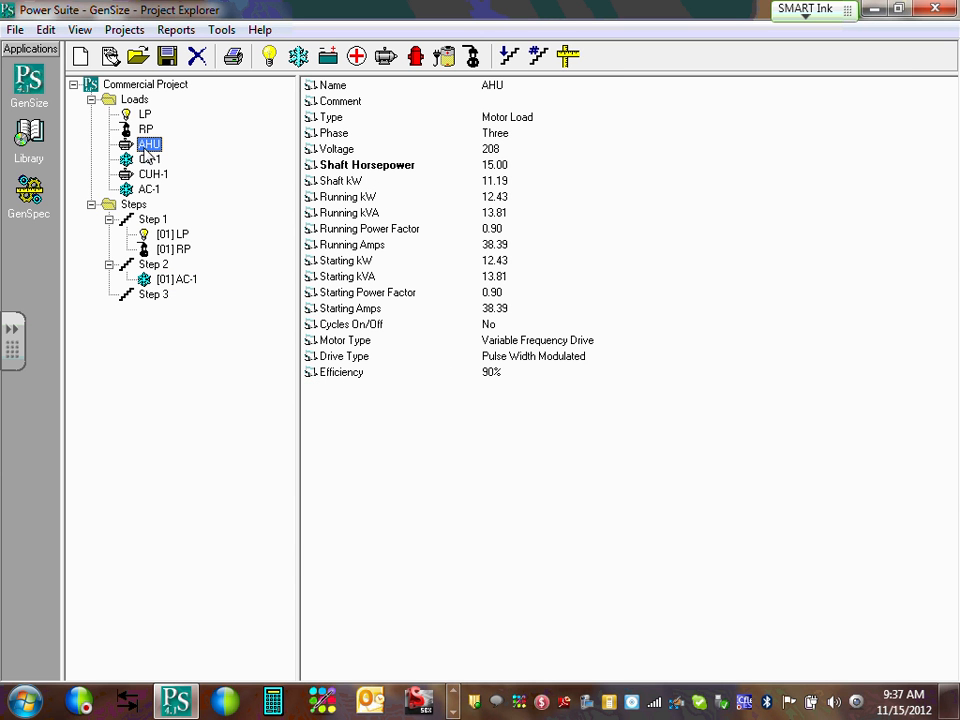
{"action": "left_click_drag", "start_coordinate": [146, 153], "coordinate": [162, 308]}
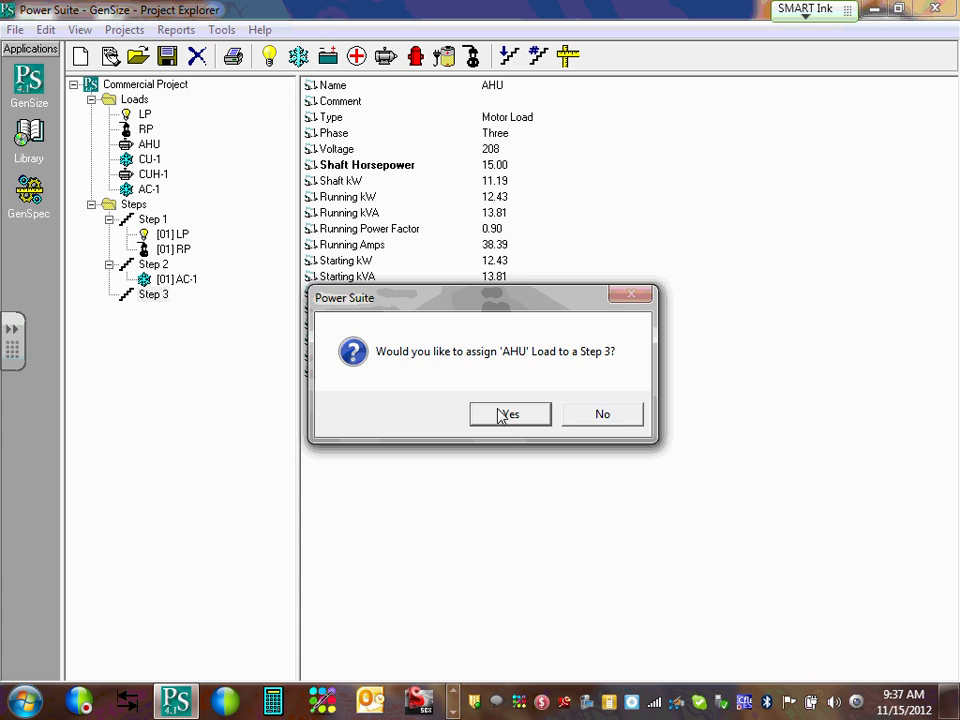
{"action": "left_click", "coordinate": [508, 412]}
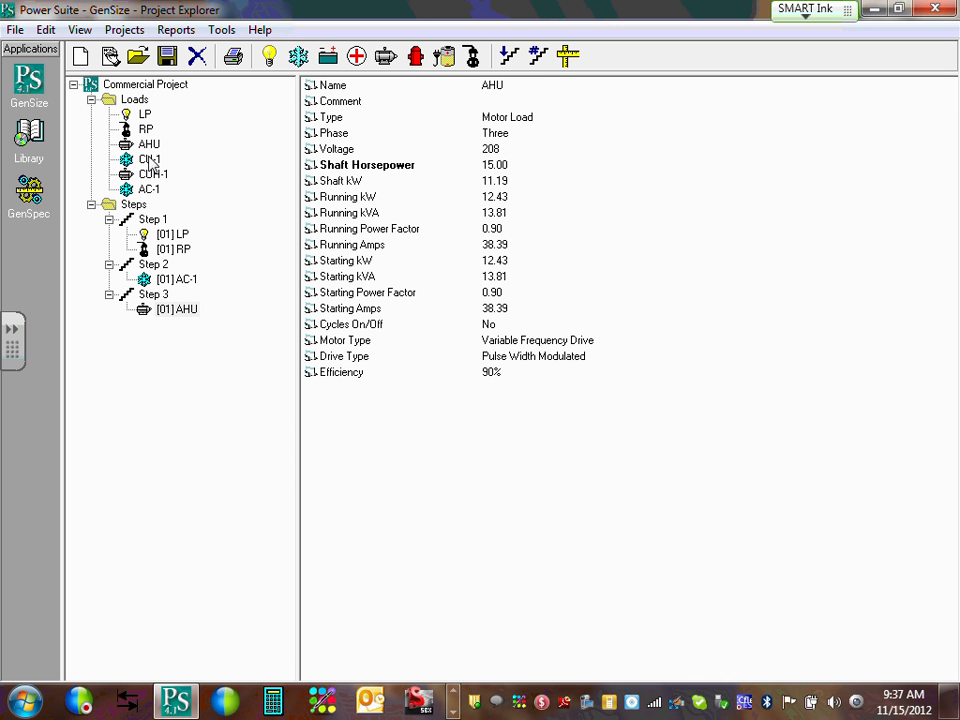
Create Step 4, compare the CU-1, CUH-1 and AHU loads, and assign CU-1 to Step 4.
{"action": "left_click", "coordinate": [509, 57]}
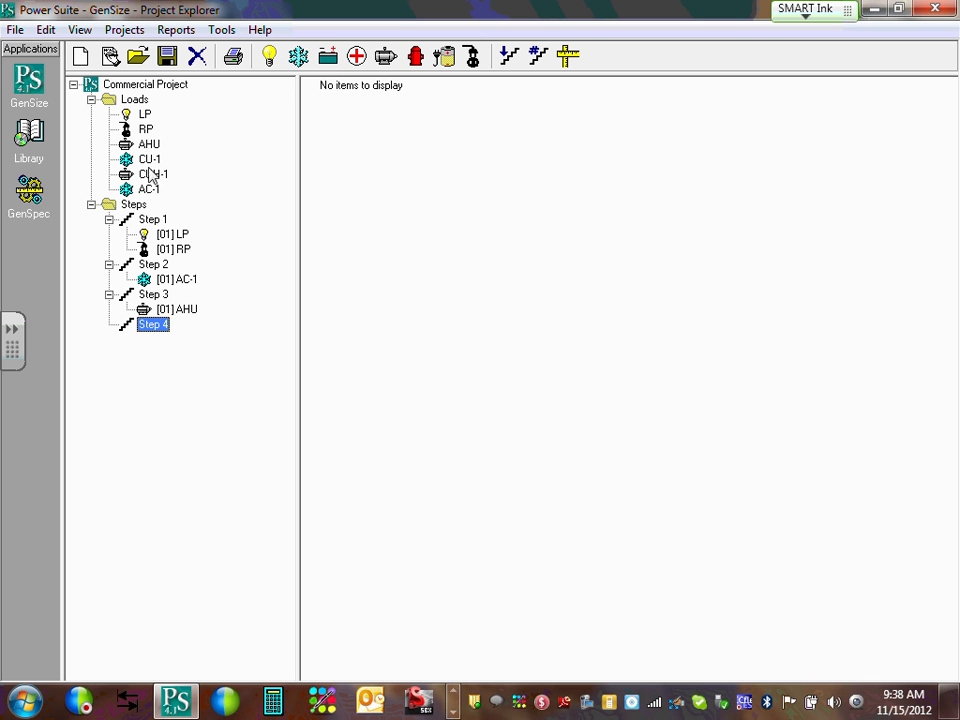
{"action": "left_click", "coordinate": [149, 159]}
{"action": "left_click", "coordinate": [153, 175]}
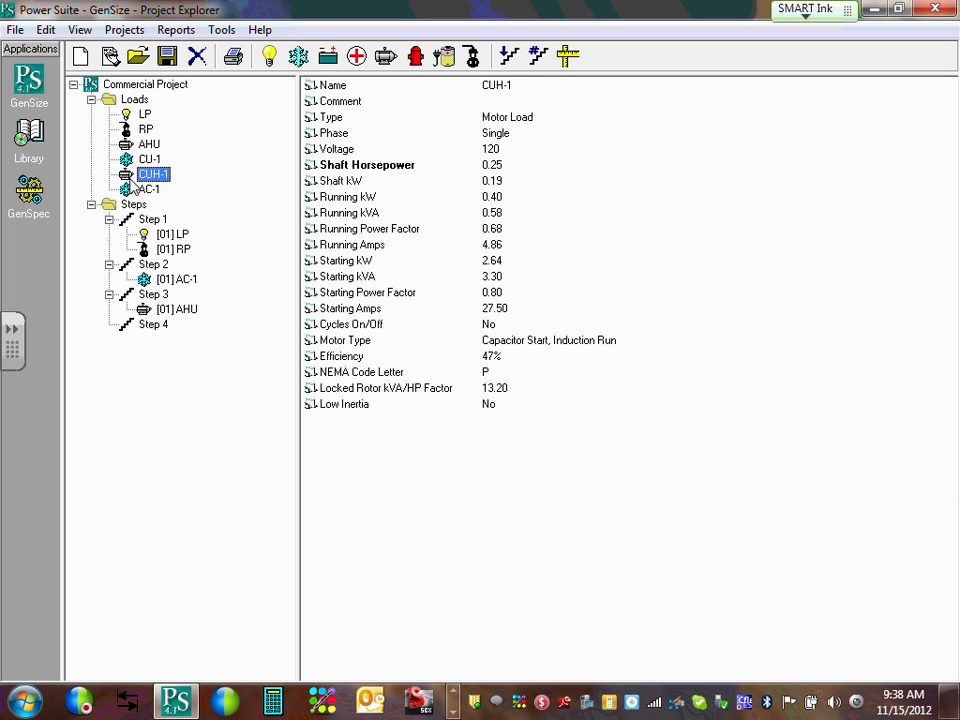
{"action": "left_click", "coordinate": [149, 147]}
{"action": "left_click", "coordinate": [150, 176]}
{"action": "left_click", "coordinate": [150, 160]}
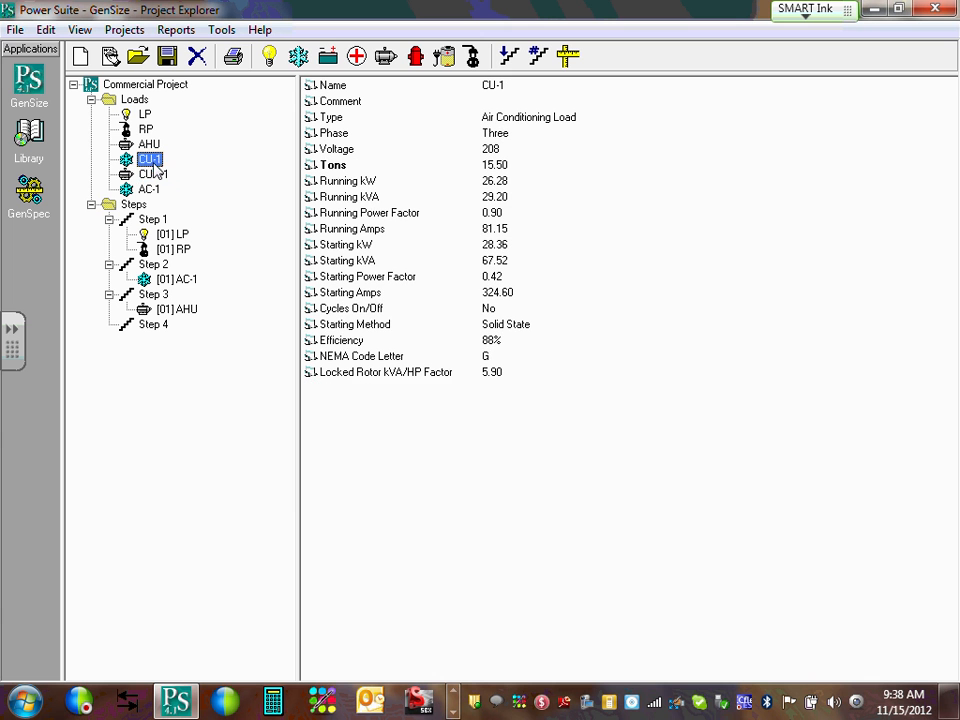
{"action": "left_click_drag", "start_coordinate": [152, 162], "coordinate": [160, 335]}
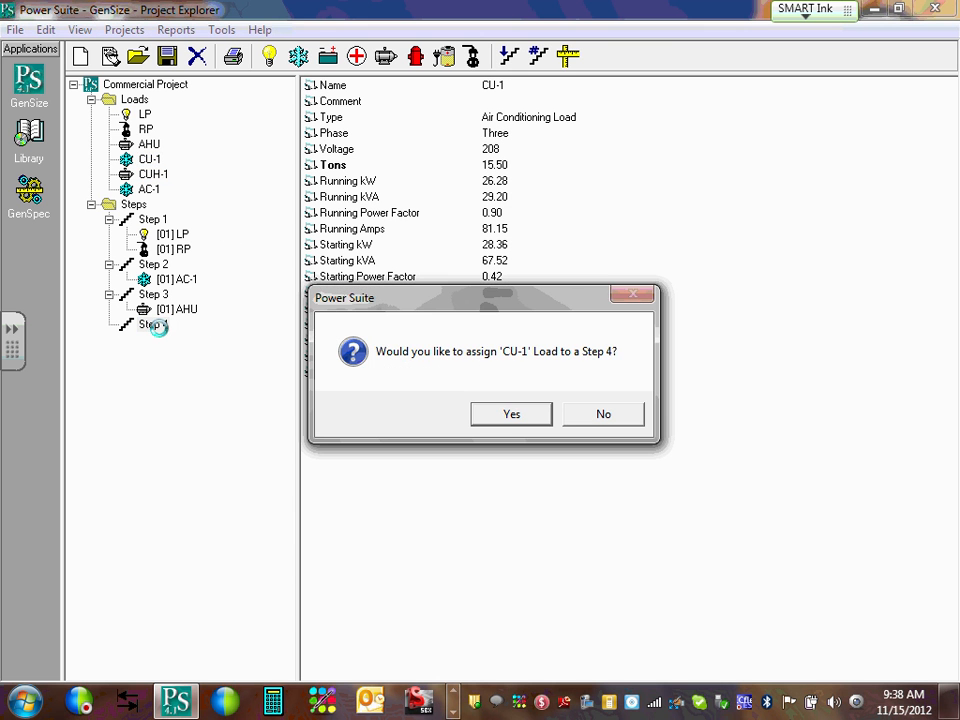
{"action": "left_click", "coordinate": [508, 415]}
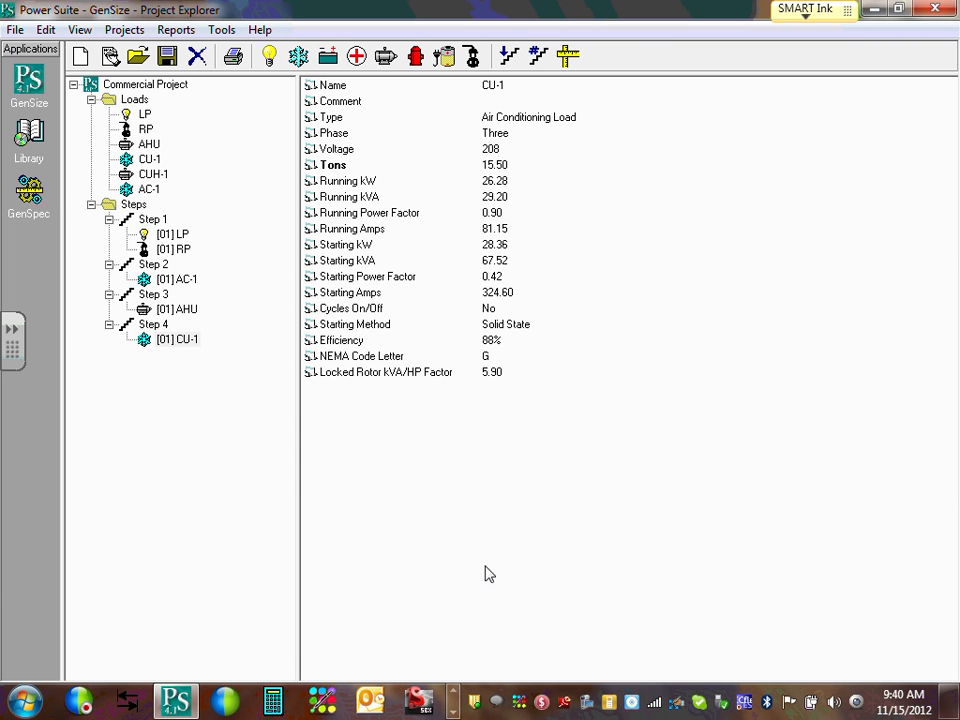
{"action": "left_click", "coordinate": [155, 177]}
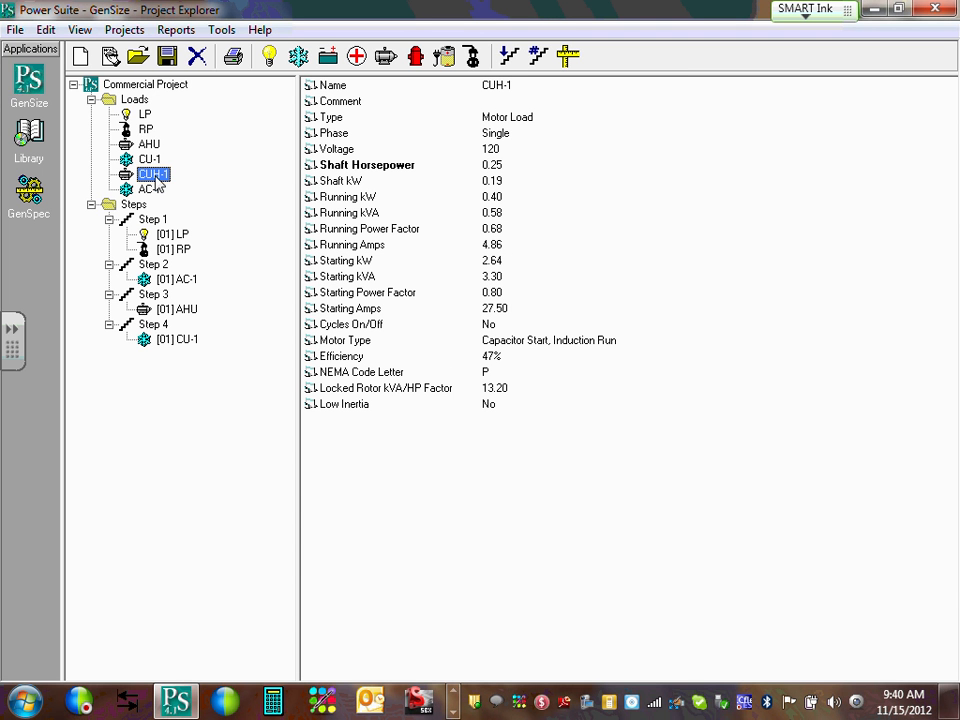
Assign the CUH-1 motor load to Step 3 alongside AHU.
{"action": "left_click_drag", "start_coordinate": [183, 182], "coordinate": [172, 302]}
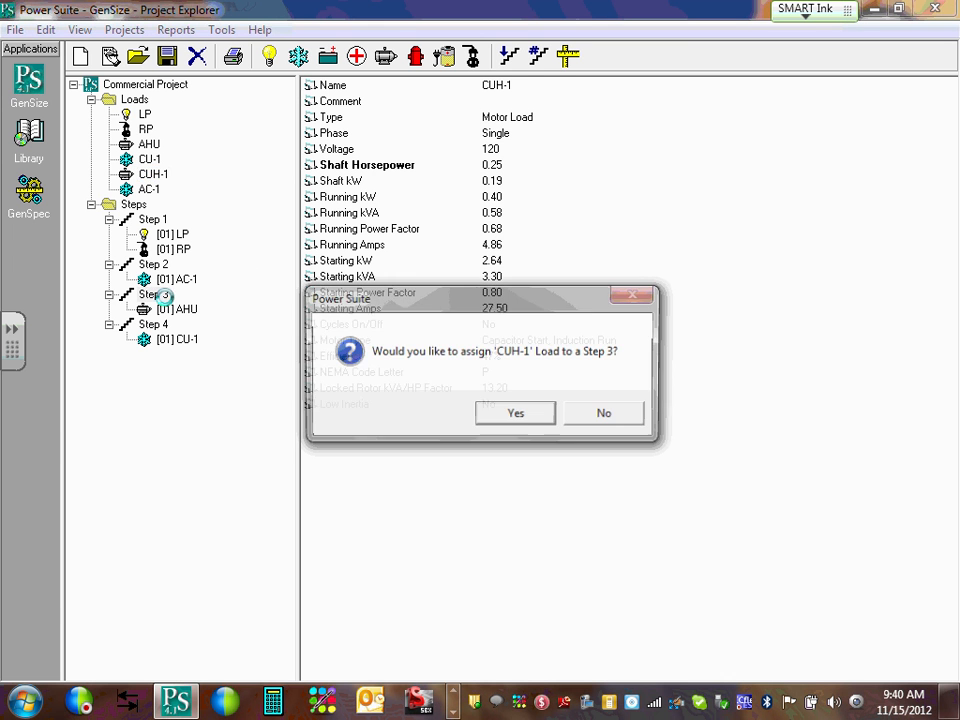
{"action": "left_click", "coordinate": [518, 417]}
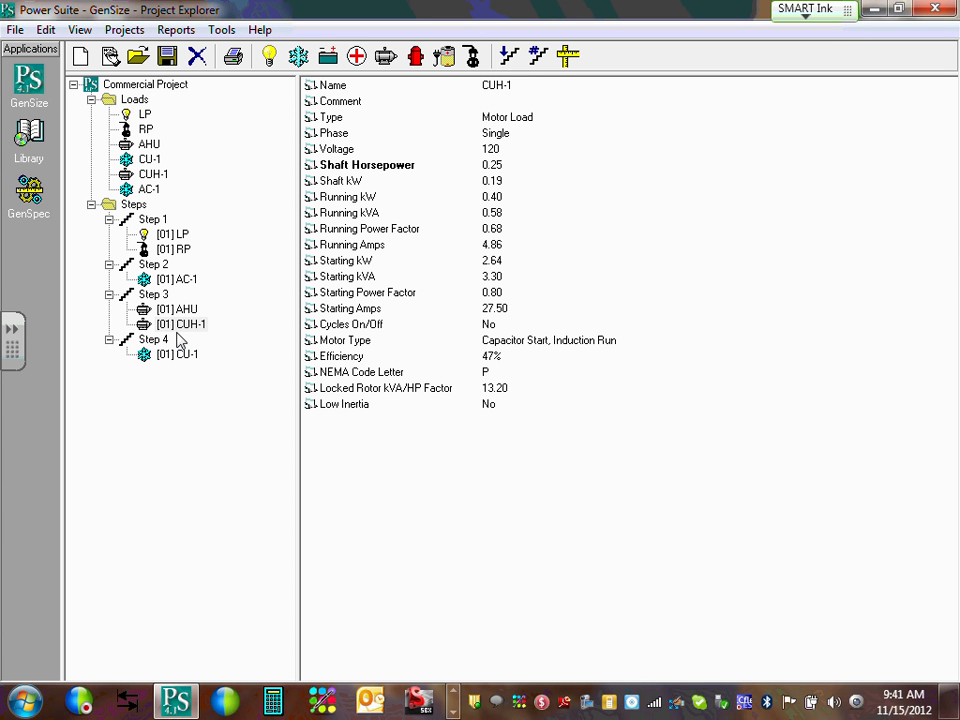
Review LP, RP and AHU, then confirm CU-1 as a 15.5-ton three-phase 208 V AC load.
{"action": "left_click", "coordinate": [145, 115]}
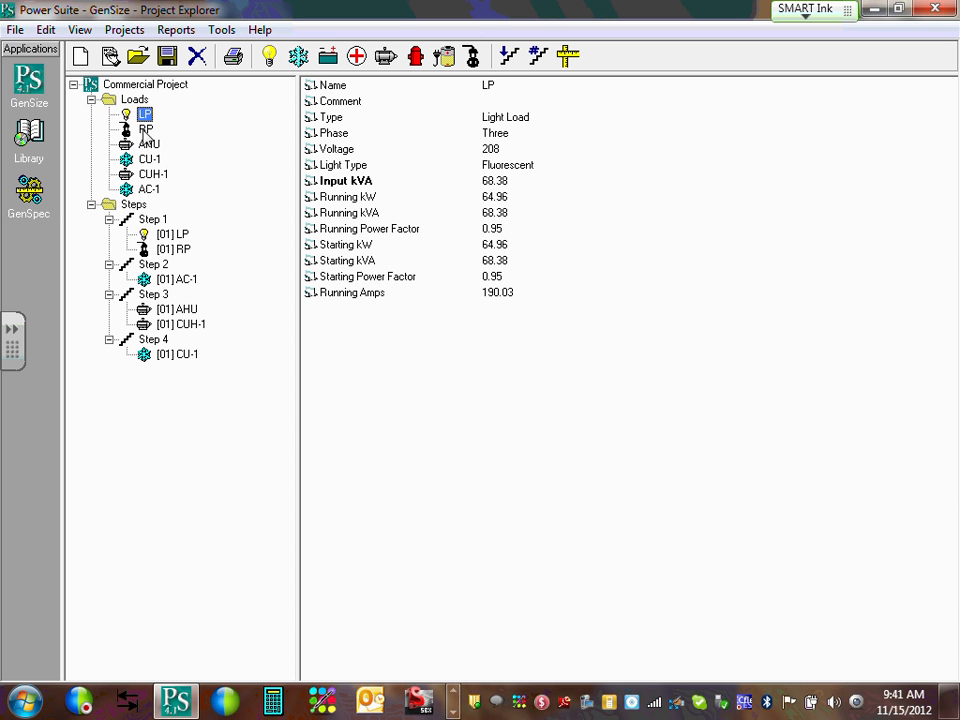
{"action": "left_click", "coordinate": [146, 129]}
{"action": "left_click", "coordinate": [148, 145]}
{"action": "double_click", "coordinate": [149, 159]}
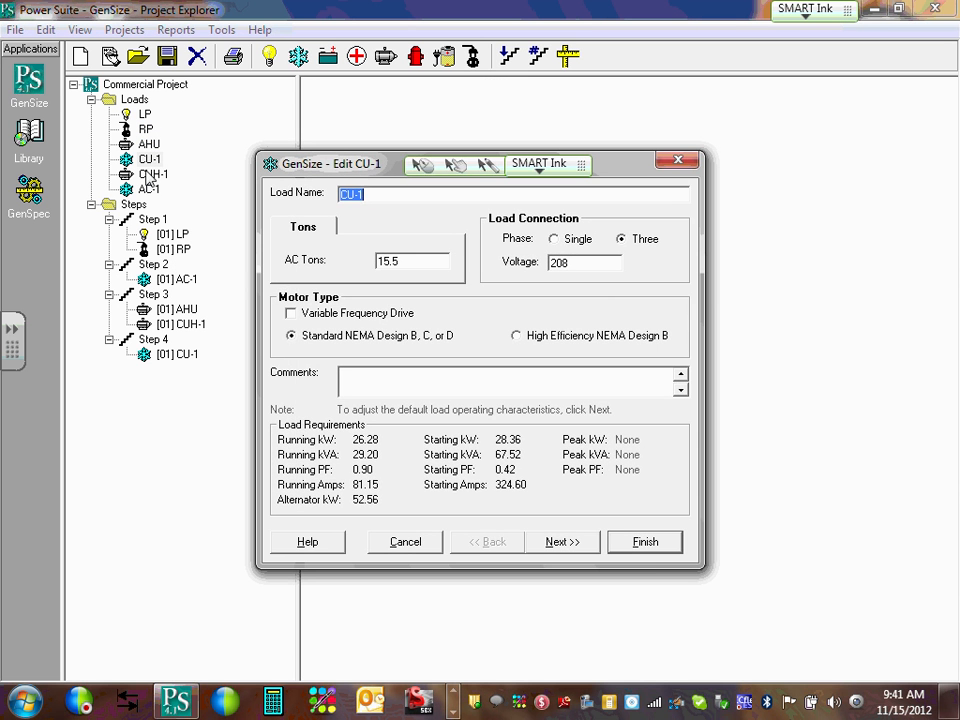
{"action": "left_click", "coordinate": [645, 542]}
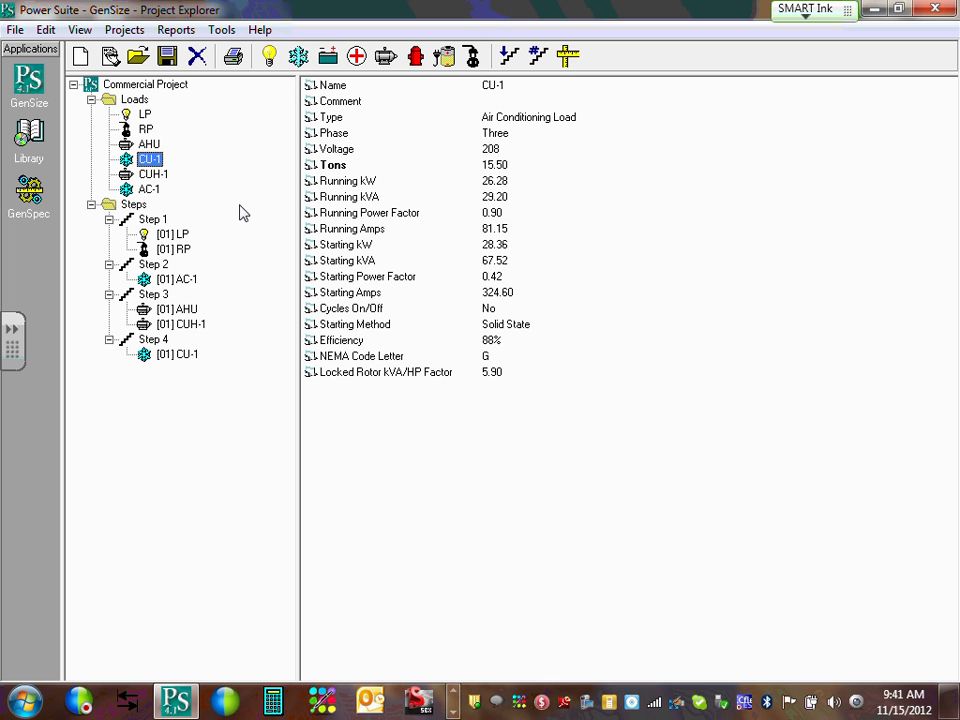
Run generator sizing to recommend the 150DGFA, with 150 standby kW against 138.4 running kW.
{"action": "left_click", "coordinate": [568, 58]}
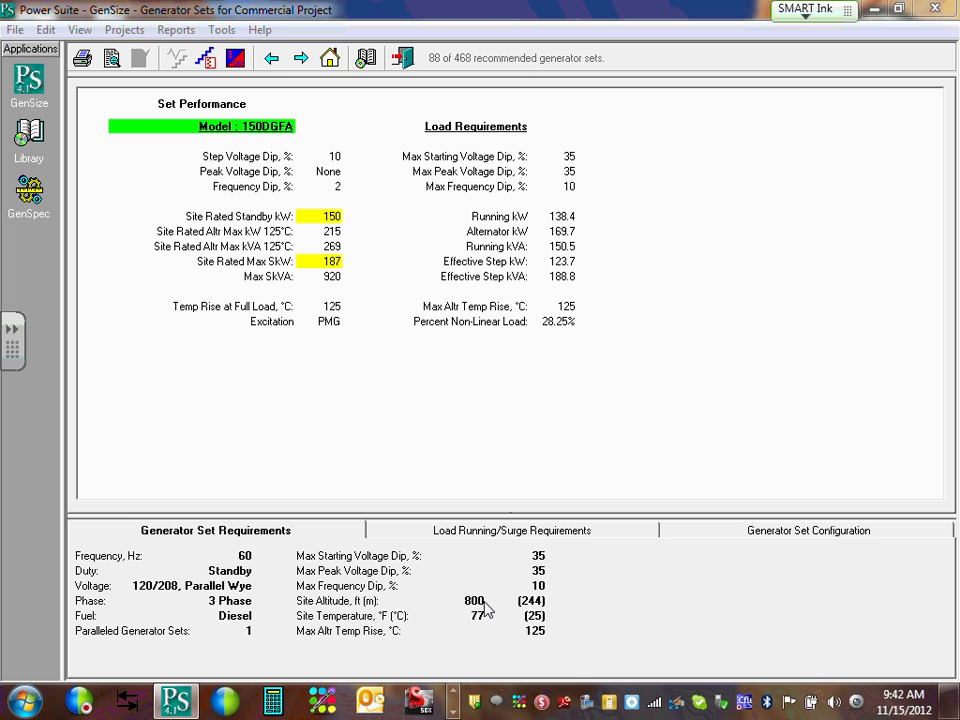
Show the 150DGFA's load running and surge figures: 97.2 kW Step 1 maximum, 92.3% rated capacity.
{"action": "left_click", "coordinate": [578, 535]}
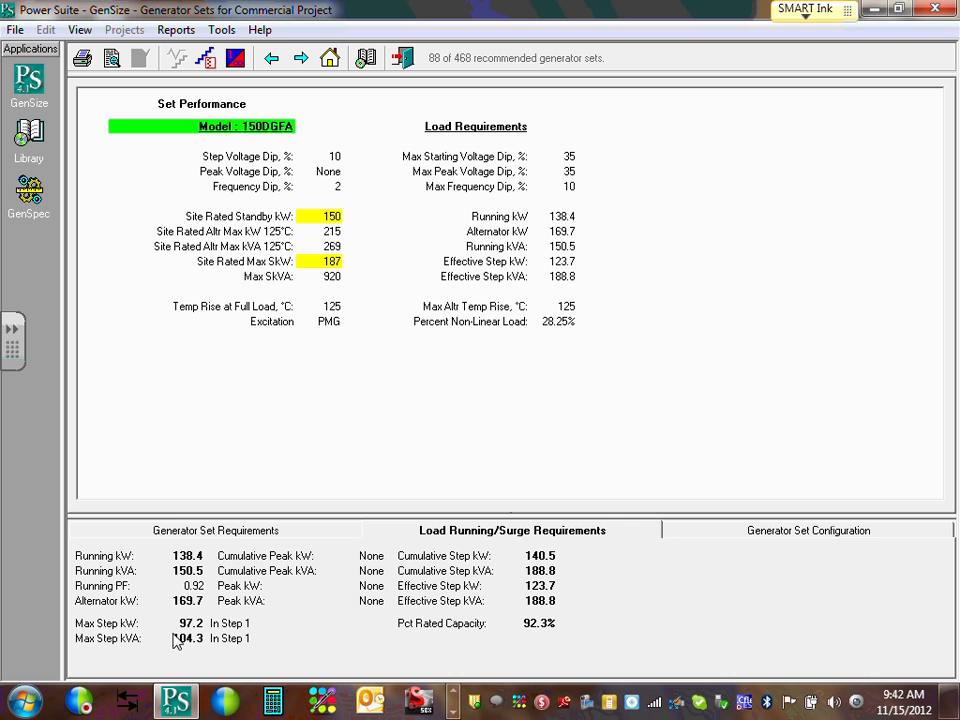
Display the 150DGFA configuration: UCD3J alternator with 6CTAA8.3-G5 six-cylinder diesel engine.
{"action": "left_click", "coordinate": [868, 533]}
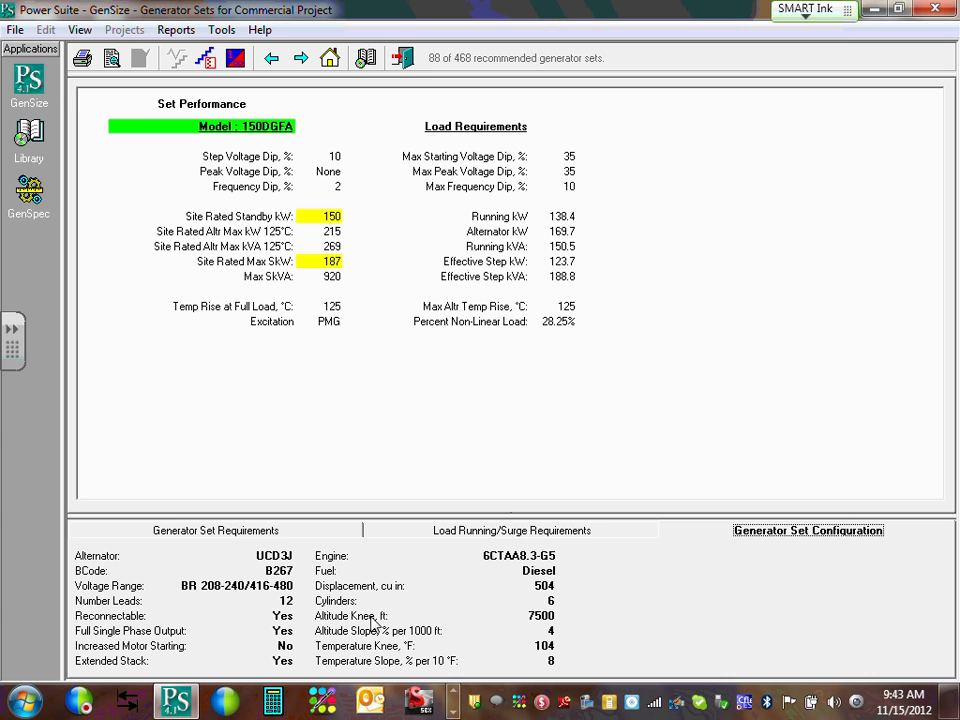
{"action": "left_click", "coordinate": [537, 531]}
{"action": "left_click", "coordinate": [200, 531]}
{"action": "left_click", "coordinate": [566, 531]}
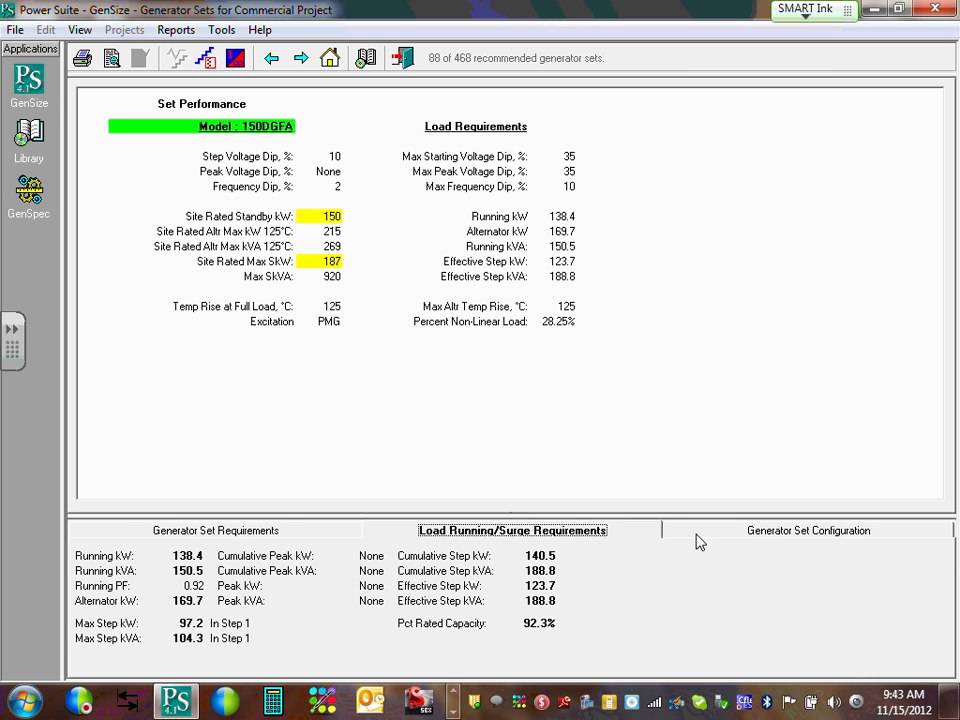
{"action": "left_click", "coordinate": [775, 533]}
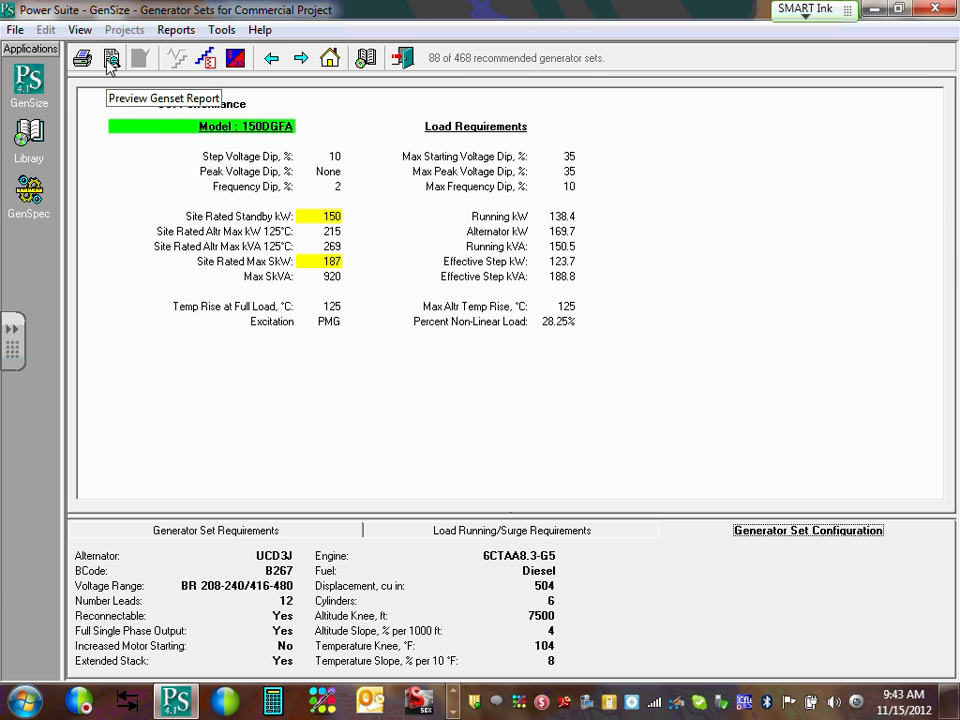
Bring up the Reports menu's Preview submenu listing the available report previews.
{"action": "left_click", "coordinate": [177, 32]}
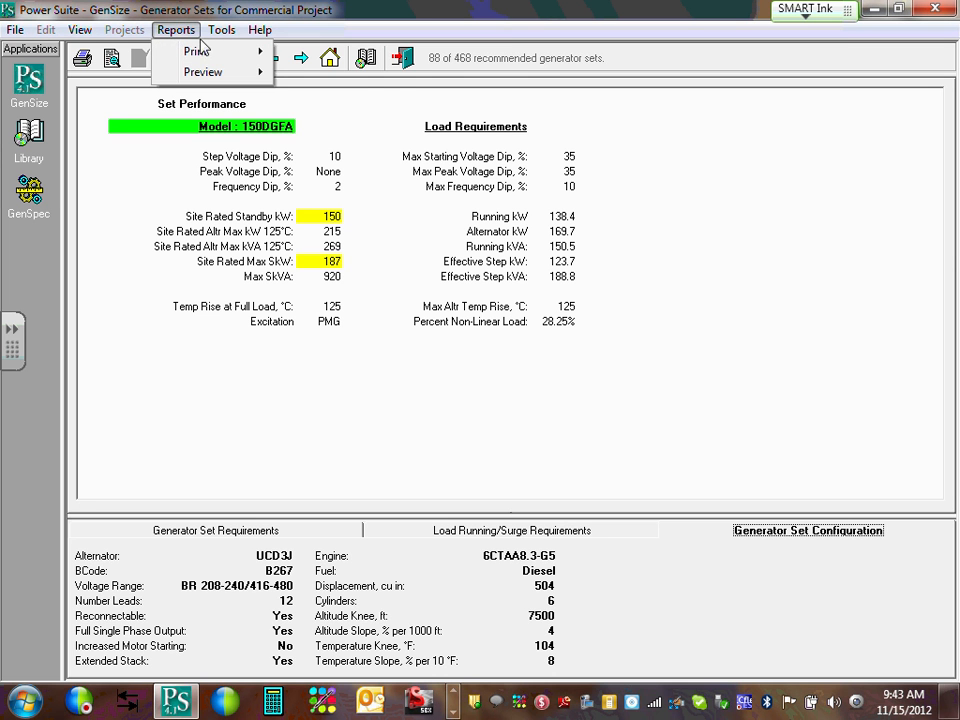
{"action": "mouse_move", "coordinate": [200, 51]}
{"action": "mouse_move", "coordinate": [203, 77]}
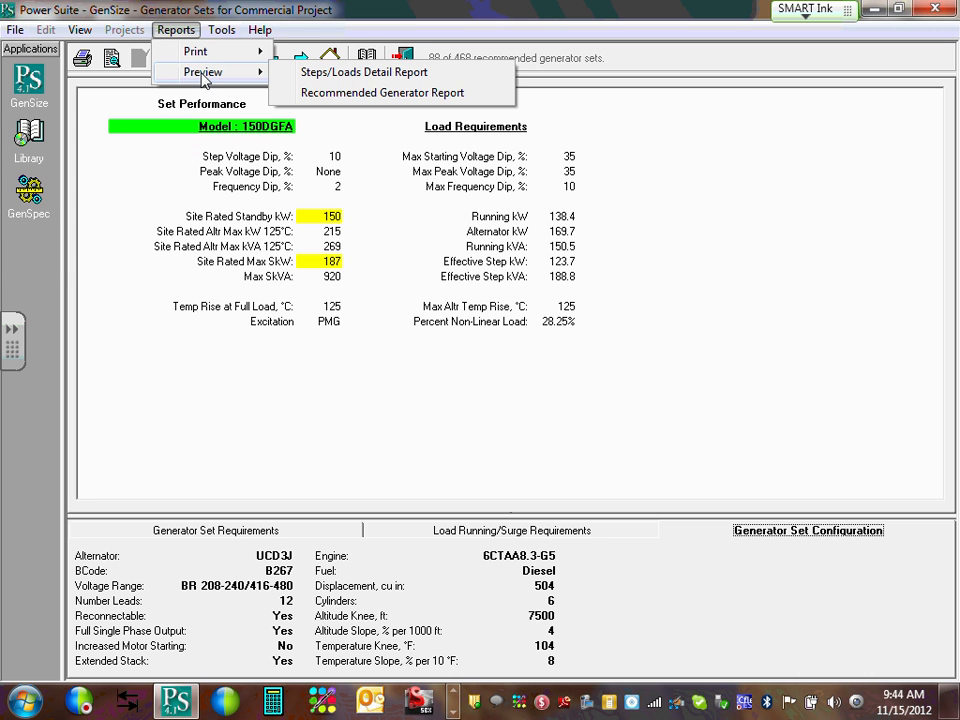
{"action": "left_click", "coordinate": [364, 93]}
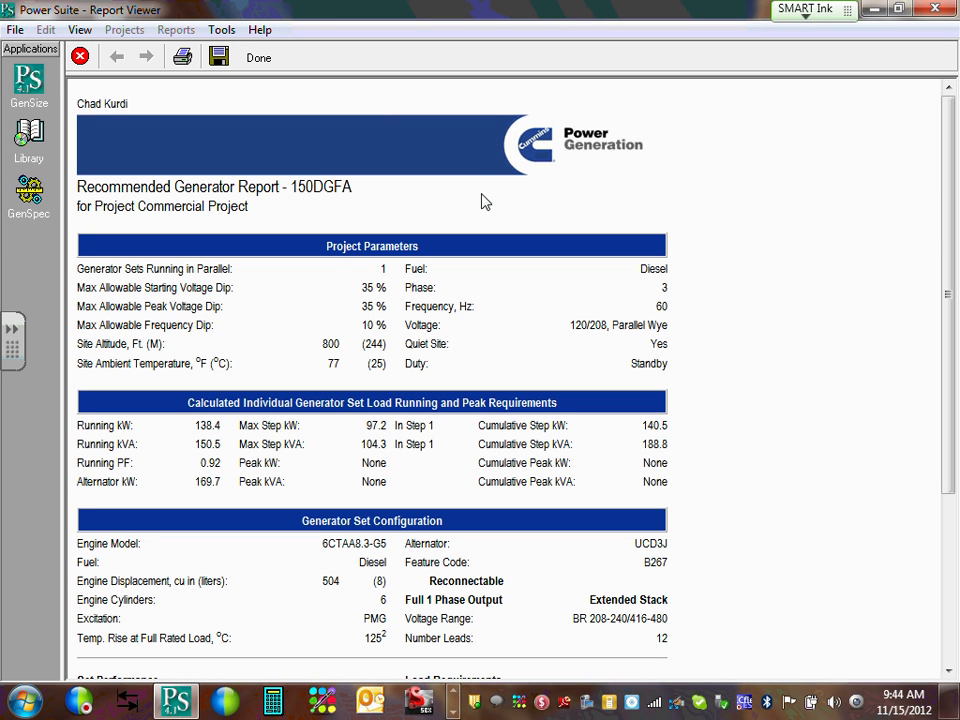
{"action": "left_click_drag", "start_coordinate": [292, 187], "coordinate": [314, 187]}
{"action": "left_click", "coordinate": [324, 202]}
{"action": "scroll", "coordinate": [324, 208], "scroll_direction": "down", "scroll_amount": 5}
{"action": "scroll", "coordinate": [324, 208], "scroll_direction": "up", "scroll_amount": 5}
{"action": "scroll", "coordinate": [324, 208], "scroll_direction": "down", "scroll_amount": 1}
{"action": "scroll", "coordinate": [324, 208], "scroll_direction": "up", "scroll_amount": 1}
{"action": "scroll", "coordinate": [324, 208], "scroll_direction": "down", "scroll_amount": 5}
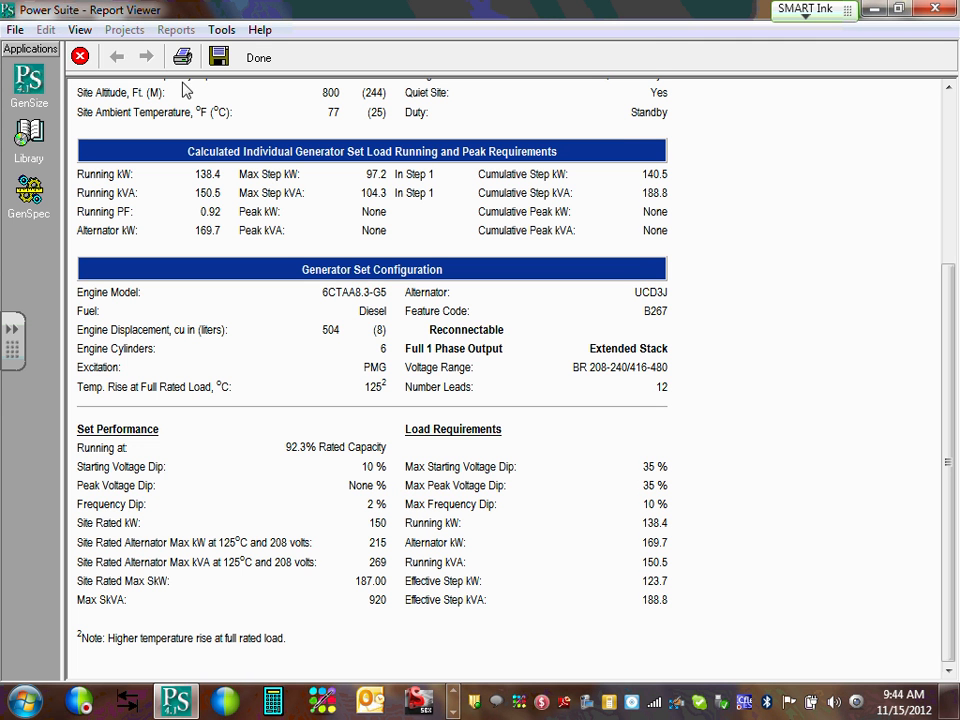
{"action": "left_click", "coordinate": [218, 56]}
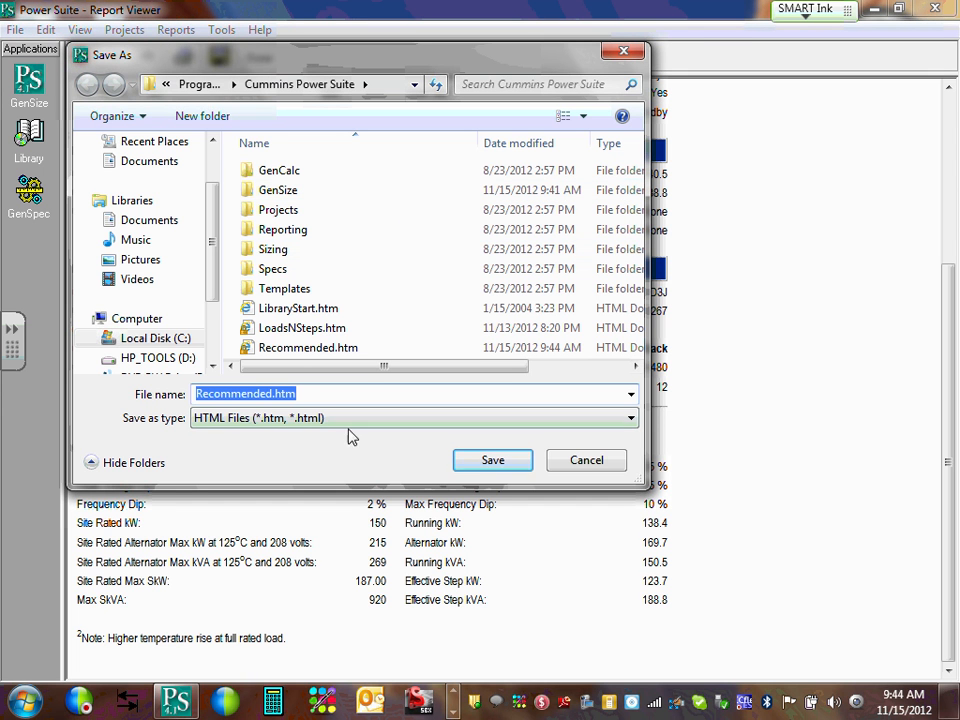
{"action": "left_click", "coordinate": [624, 416]}
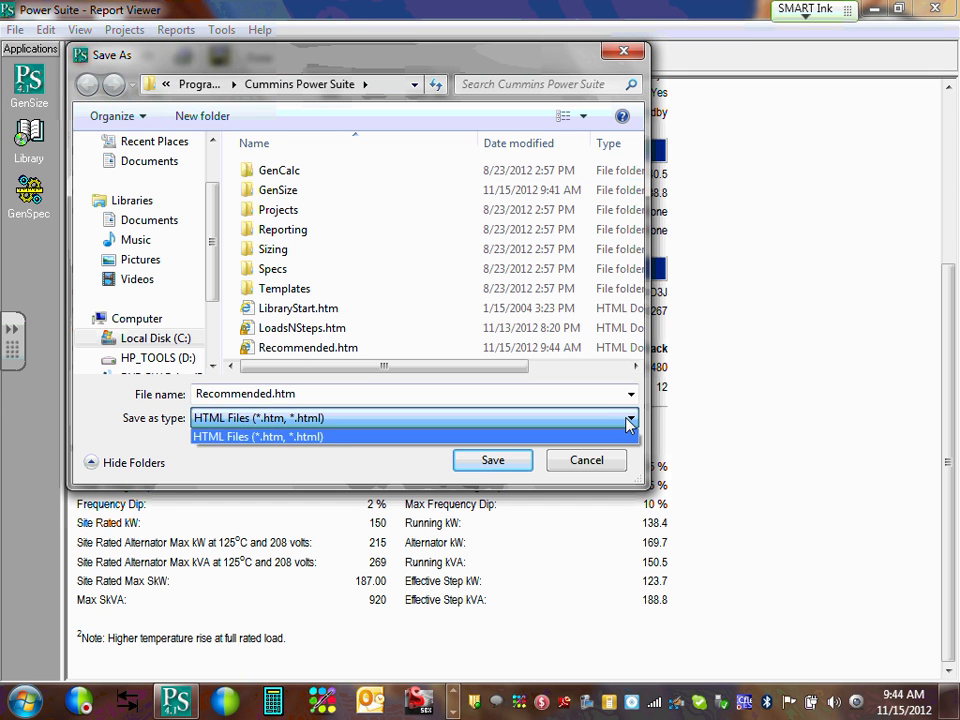
{"action": "left_click", "coordinate": [628, 420]}
{"action": "left_click", "coordinate": [632, 394]}
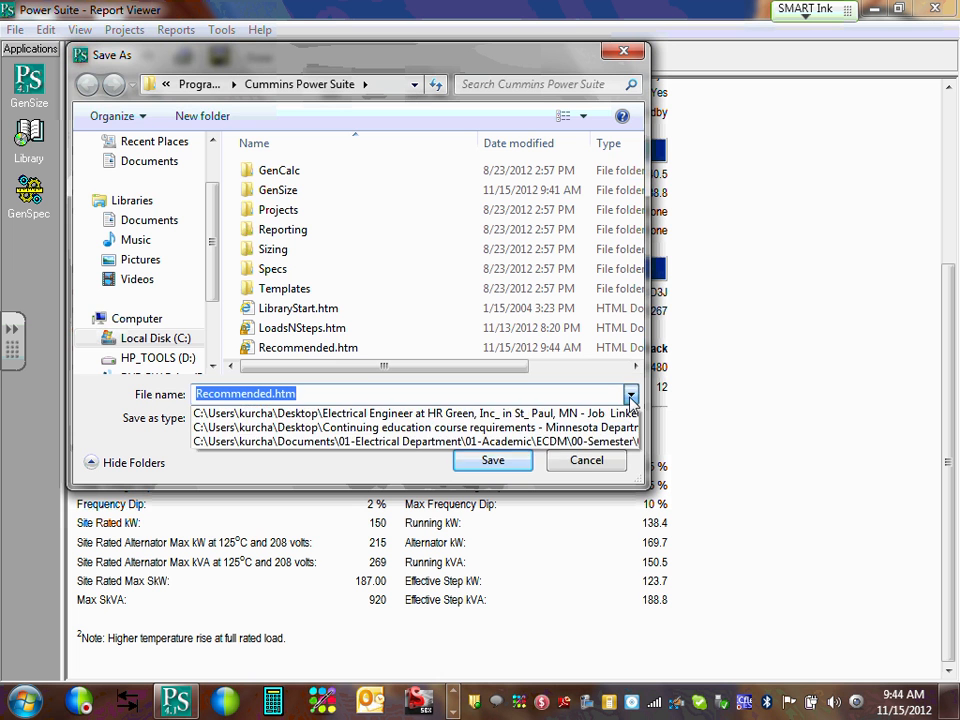
{"action": "left_click", "coordinate": [632, 394]}
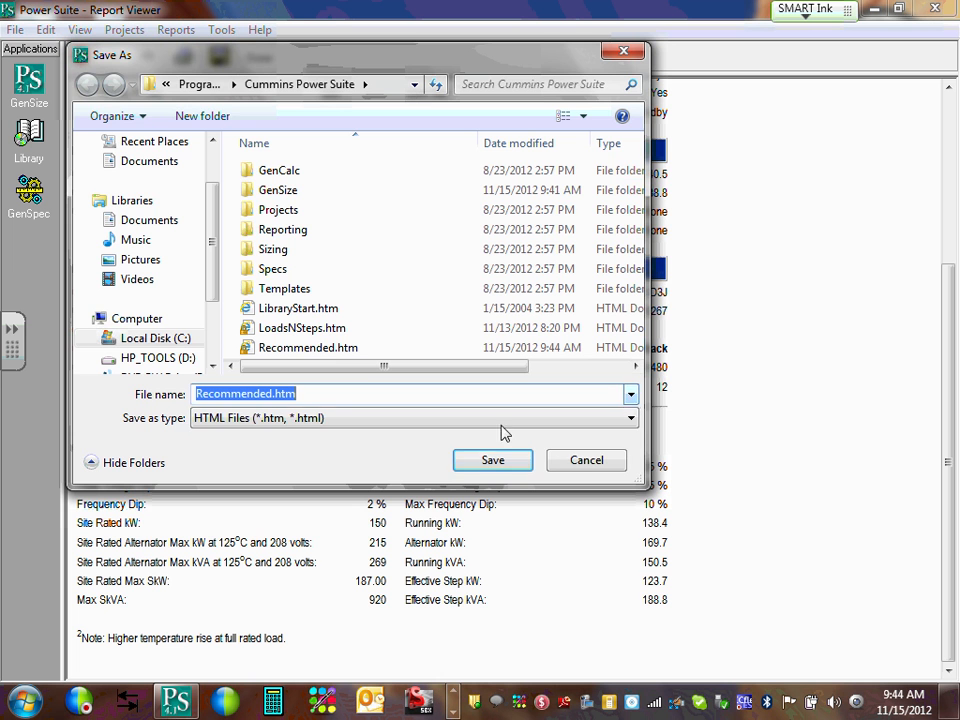
{"action": "left_click", "coordinate": [613, 462]}
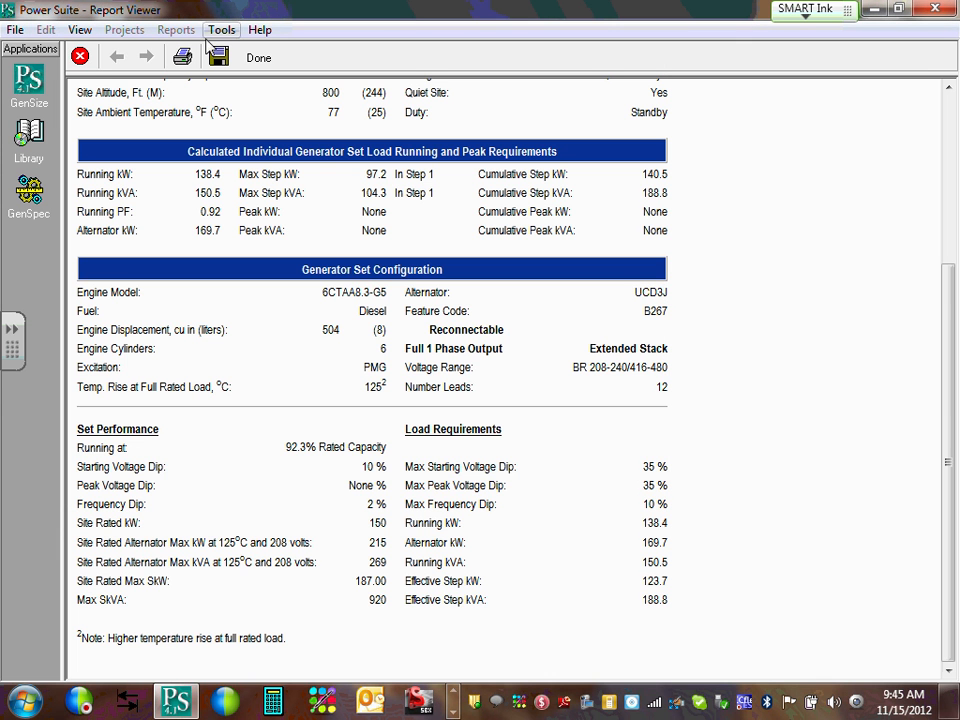
{"action": "left_click", "coordinate": [80, 58]}
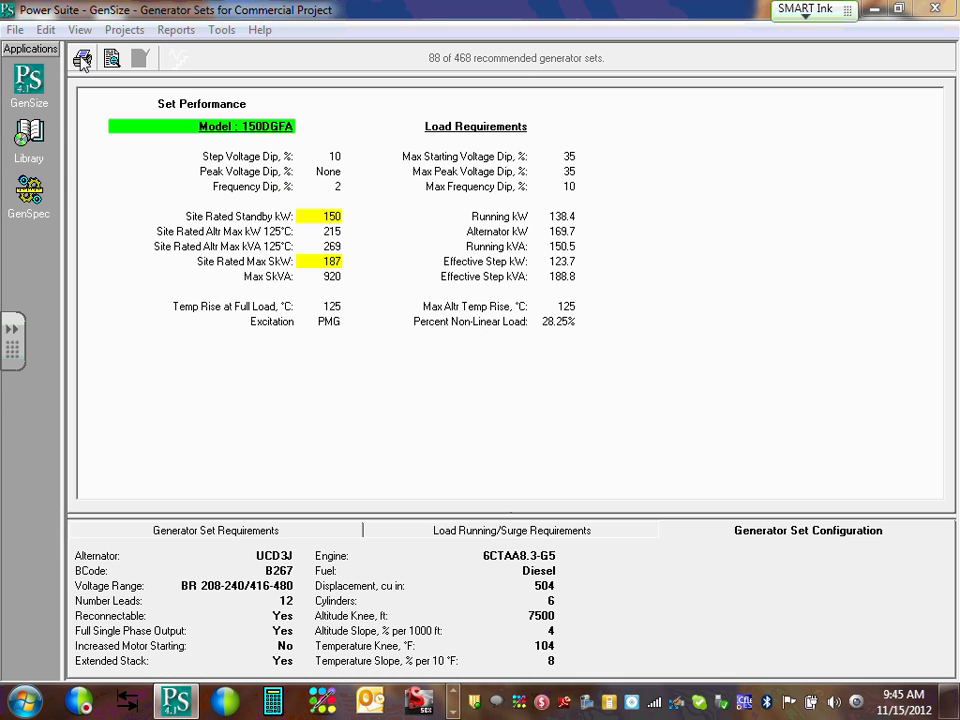
{"action": "left_click", "coordinate": [179, 34]}
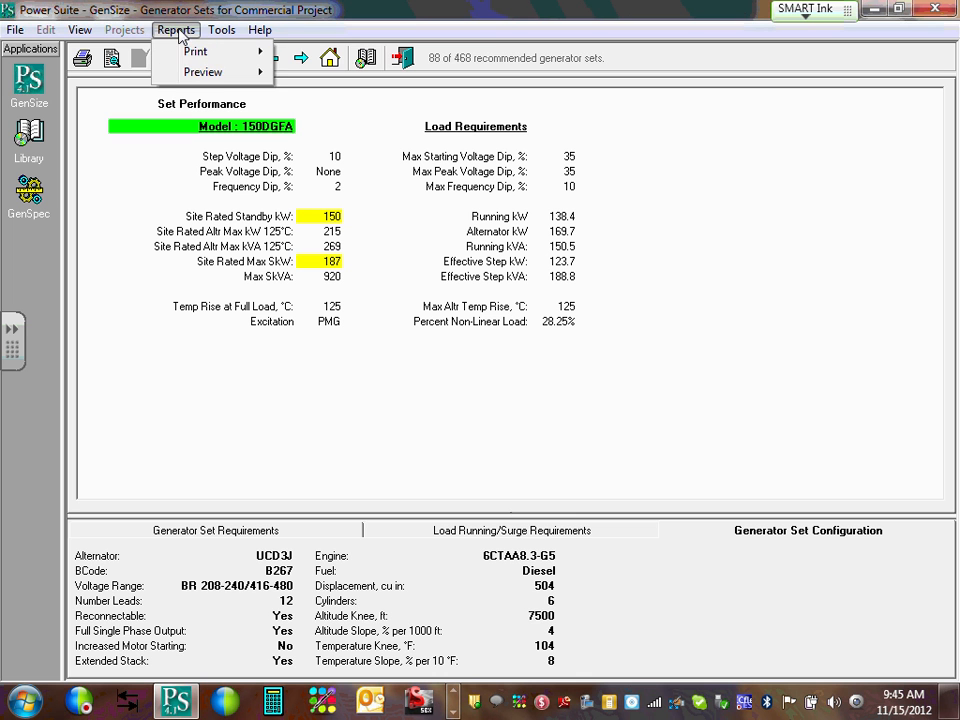
{"action": "mouse_move", "coordinate": [214, 75]}
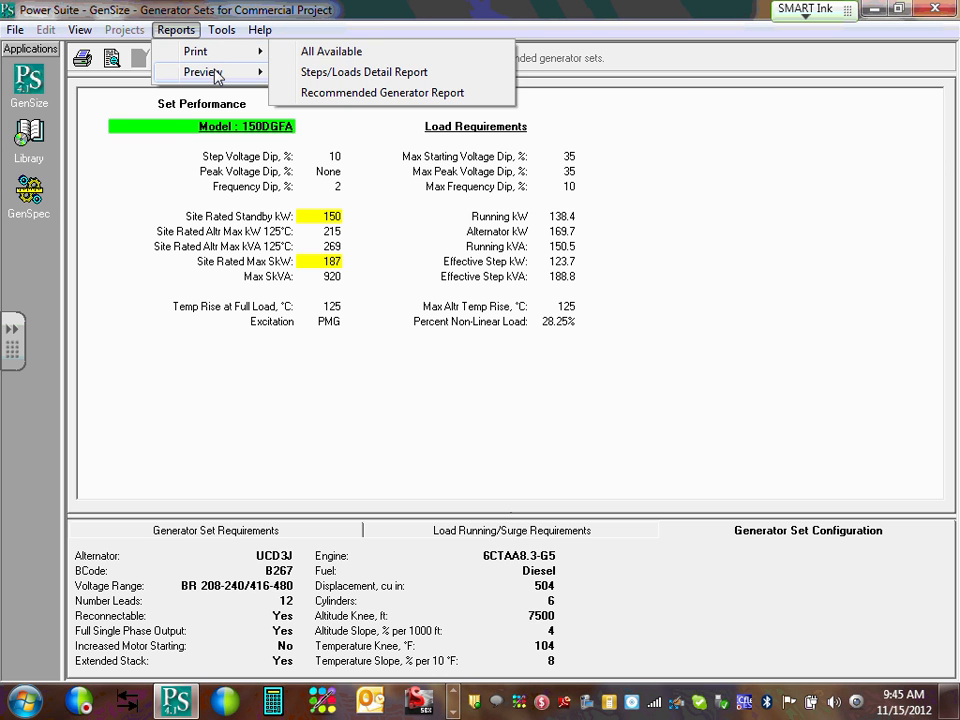
{"action": "left_click", "coordinate": [418, 73]}
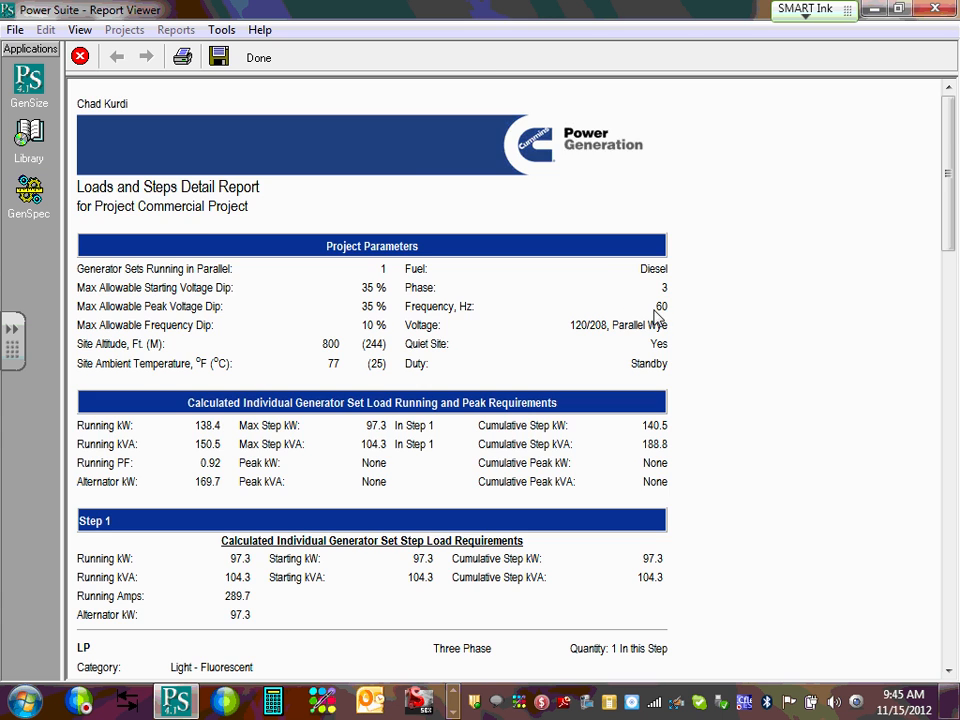
{"action": "scroll", "coordinate": [657, 316], "scroll_direction": "down", "scroll_amount": 8}
{"action": "scroll", "coordinate": [654, 491], "scroll_direction": "up", "scroll_amount": 5}
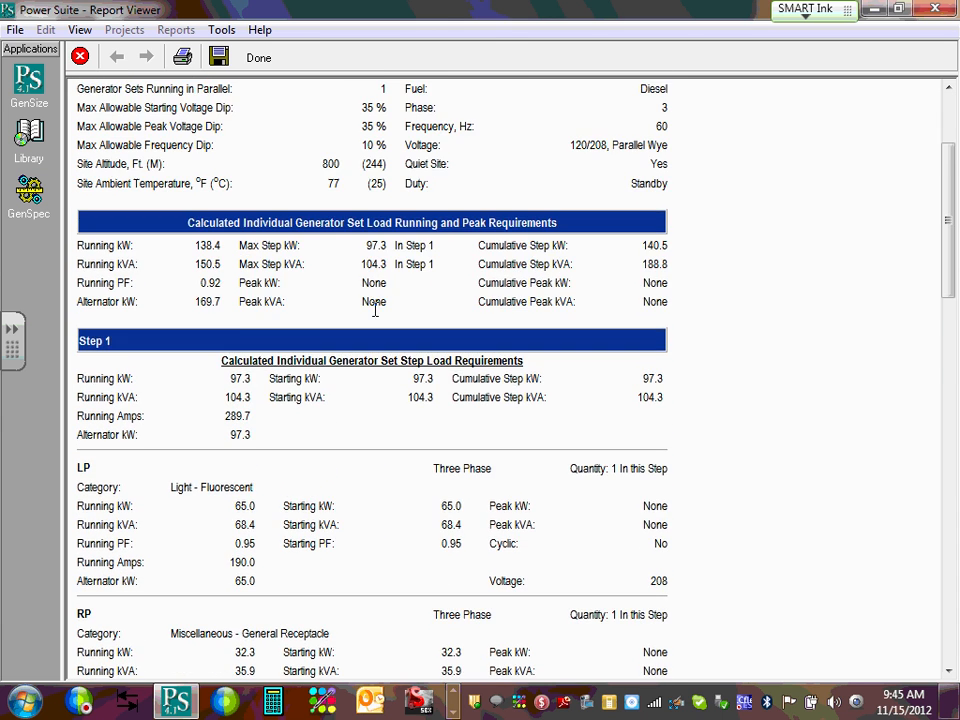
{"action": "scroll", "coordinate": [622, 311], "scroll_direction": "down", "scroll_amount": 2}
{"action": "scroll", "coordinate": [160, 280], "scroll_direction": "down", "scroll_amount": 3}
{"action": "scroll", "coordinate": [130, 258], "scroll_direction": "up", "scroll_amount": 3}
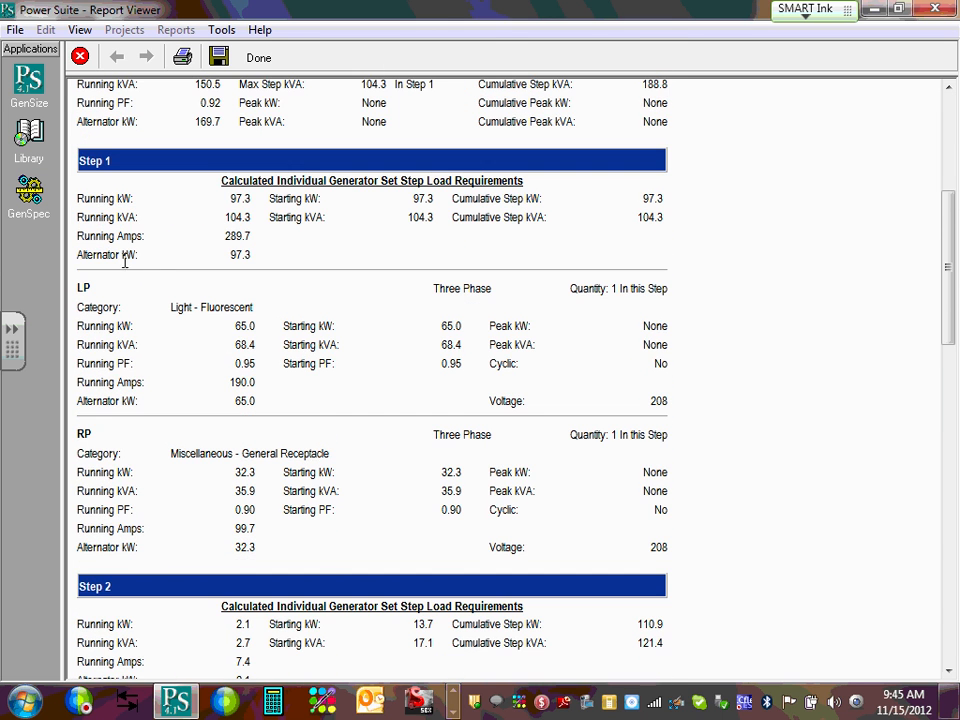
{"action": "scroll", "coordinate": [100, 250], "scroll_direction": "down", "scroll_amount": 1}
{"action": "scroll", "coordinate": [81, 300], "scroll_direction": "down", "scroll_amount": 1}
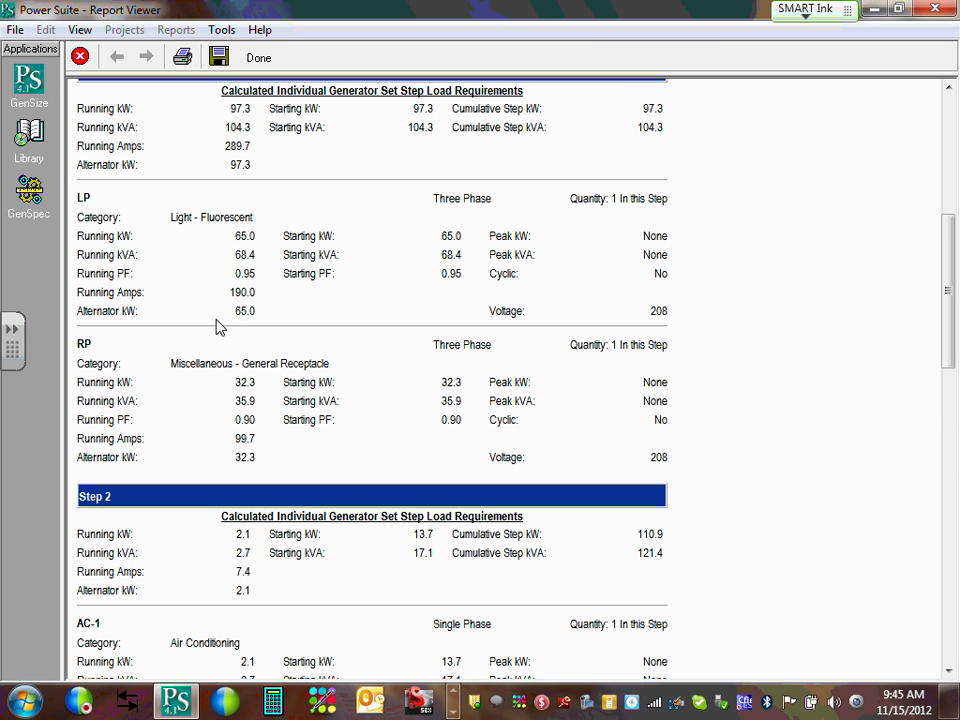
{"action": "scroll", "coordinate": [220, 322], "scroll_direction": "down", "scroll_amount": 6}
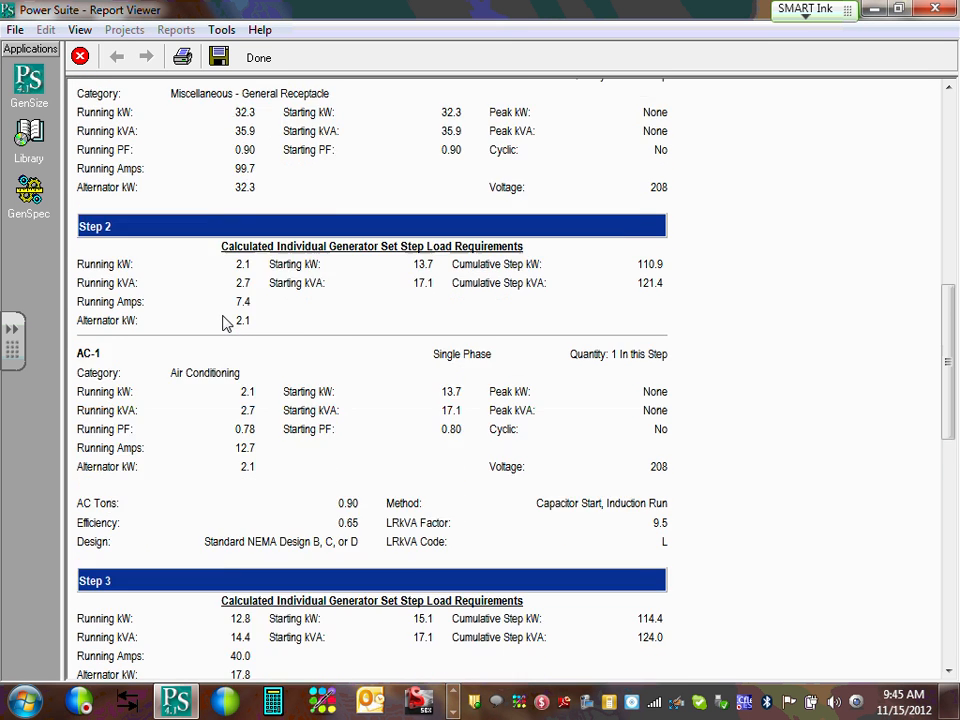
{"action": "scroll", "coordinate": [226, 322], "scroll_direction": "down", "scroll_amount": 5}
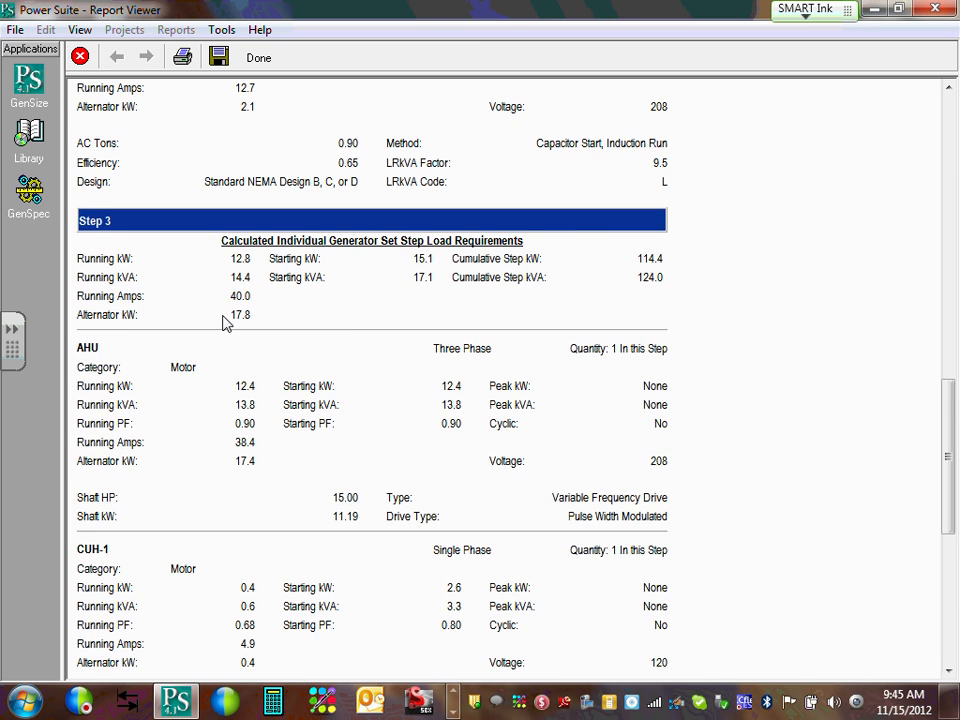
{"action": "scroll", "coordinate": [226, 322], "scroll_direction": "down", "scroll_amount": 9}
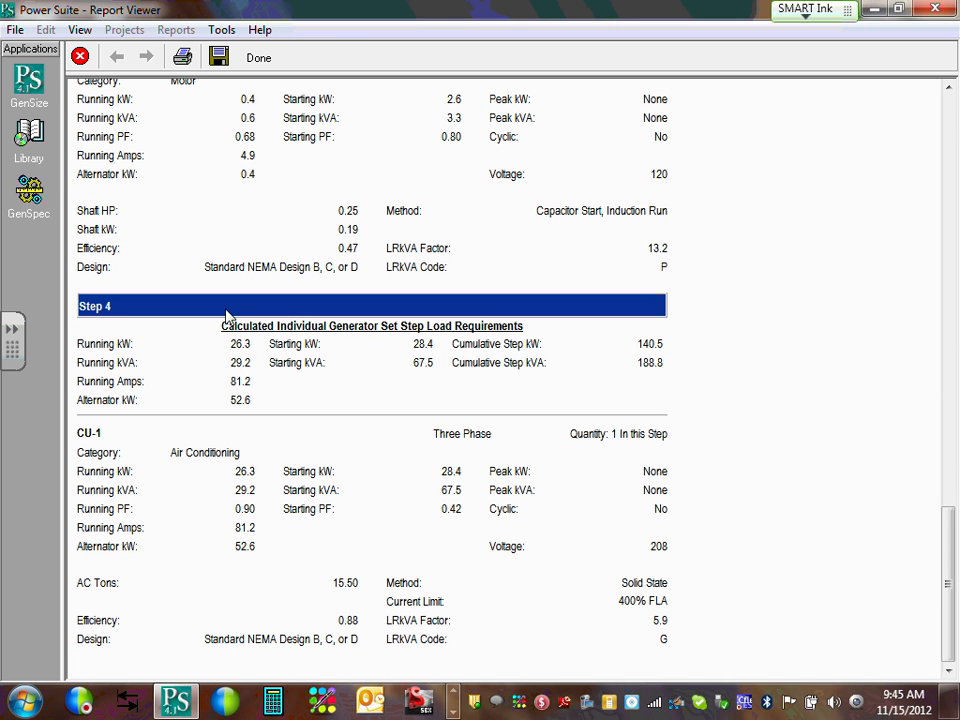
{"action": "scroll", "coordinate": [226, 316], "scroll_direction": "up", "scroll_amount": 20}
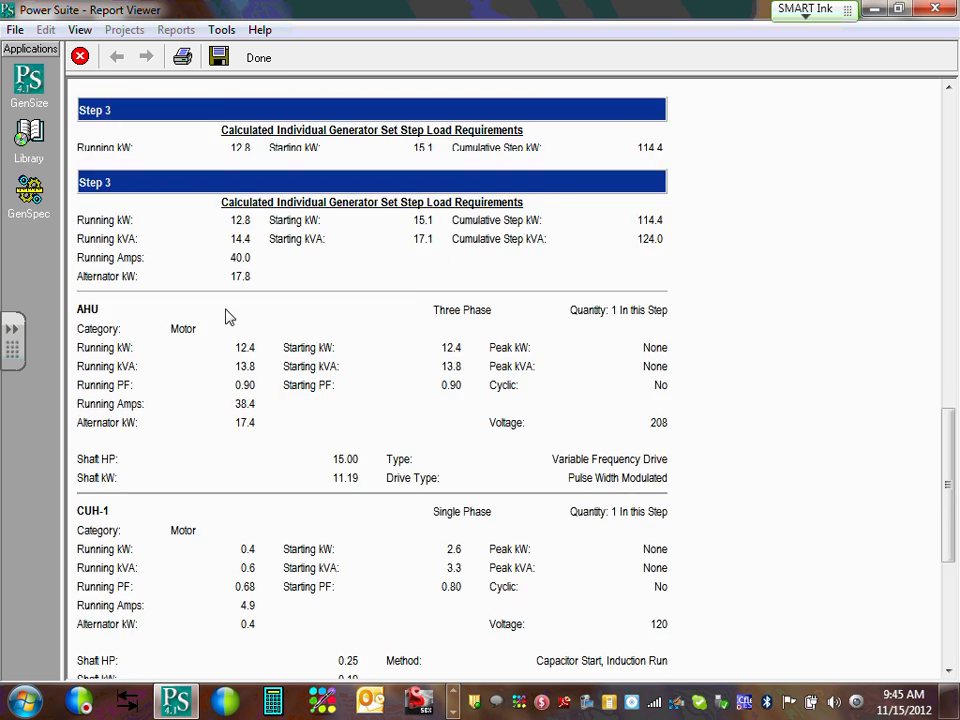
{"action": "left_click", "coordinate": [80, 57]}
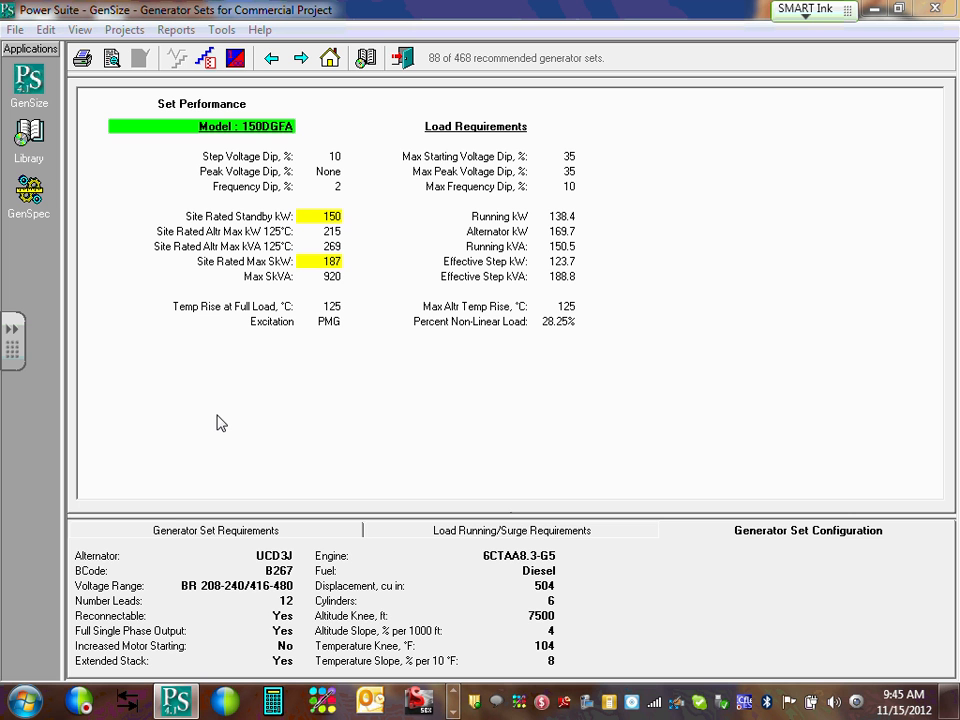
Add an empty Step 5 after Step 4, then delete it again, keeping Steps 1–4.
{"action": "left_click", "coordinate": [35, 84]}
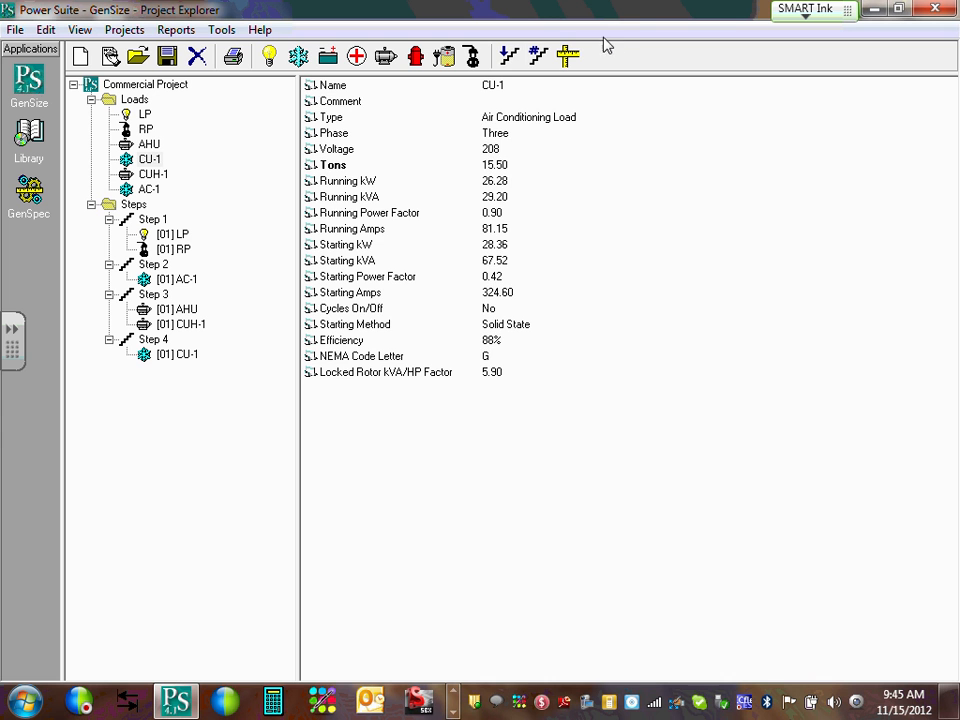
{"action": "left_click", "coordinate": [512, 56]}
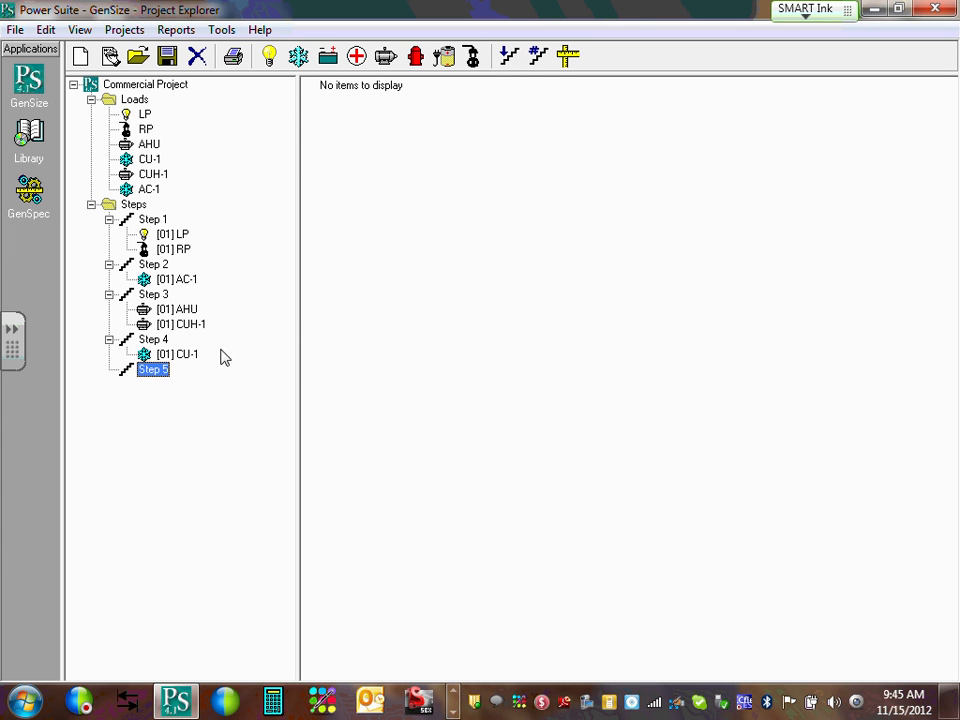
{"action": "right_click", "coordinate": [161, 375]}
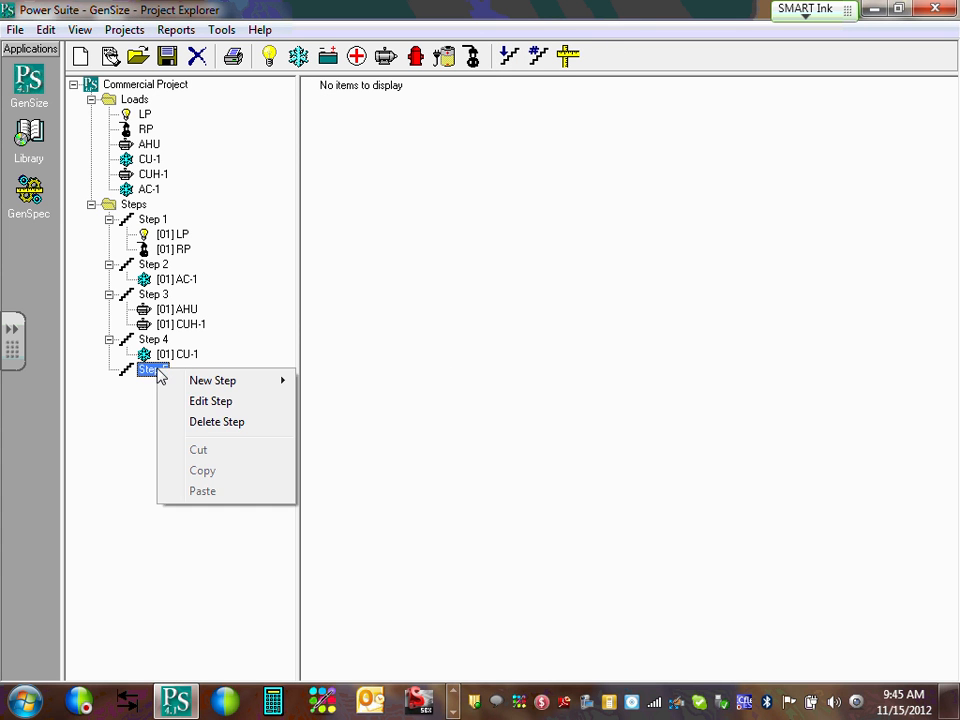
{"action": "left_click", "coordinate": [232, 421]}
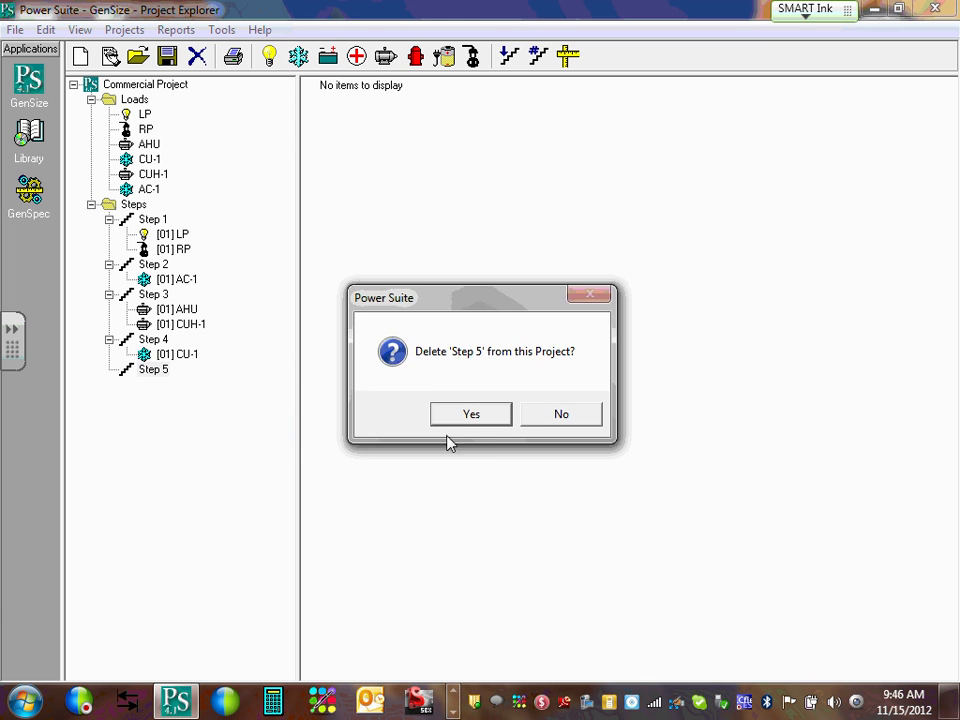
{"action": "left_click", "coordinate": [482, 419]}
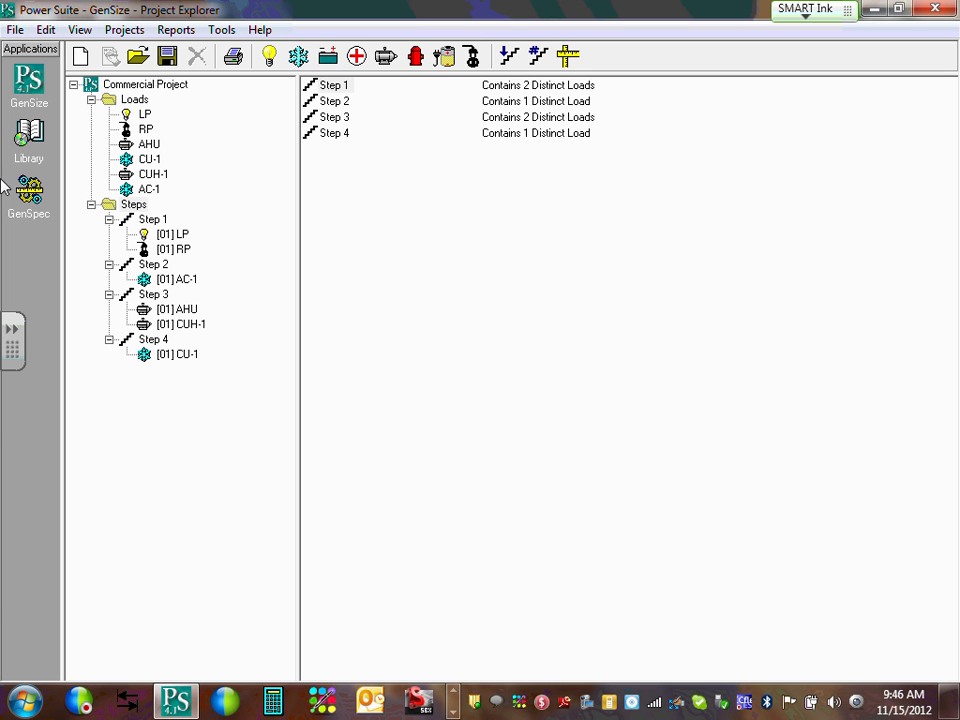
{"action": "left_click", "coordinate": [146, 116]}
Copy the LP load and paste it into Loads as Light Load 2.
{"action": "right_click", "coordinate": [152, 122]}
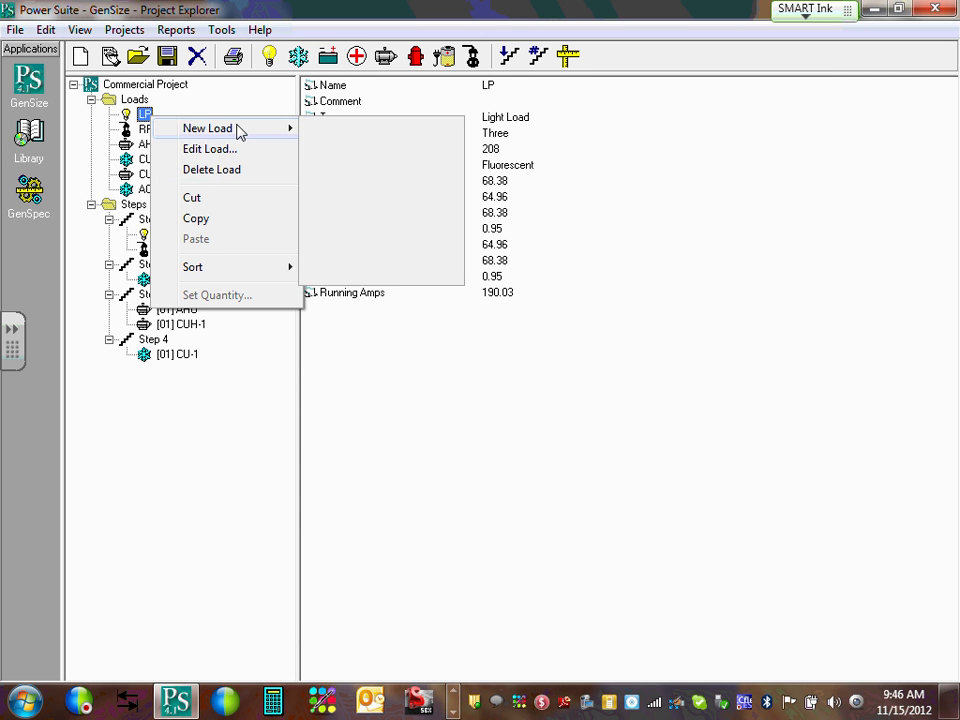
{"action": "left_click", "coordinate": [207, 222]}
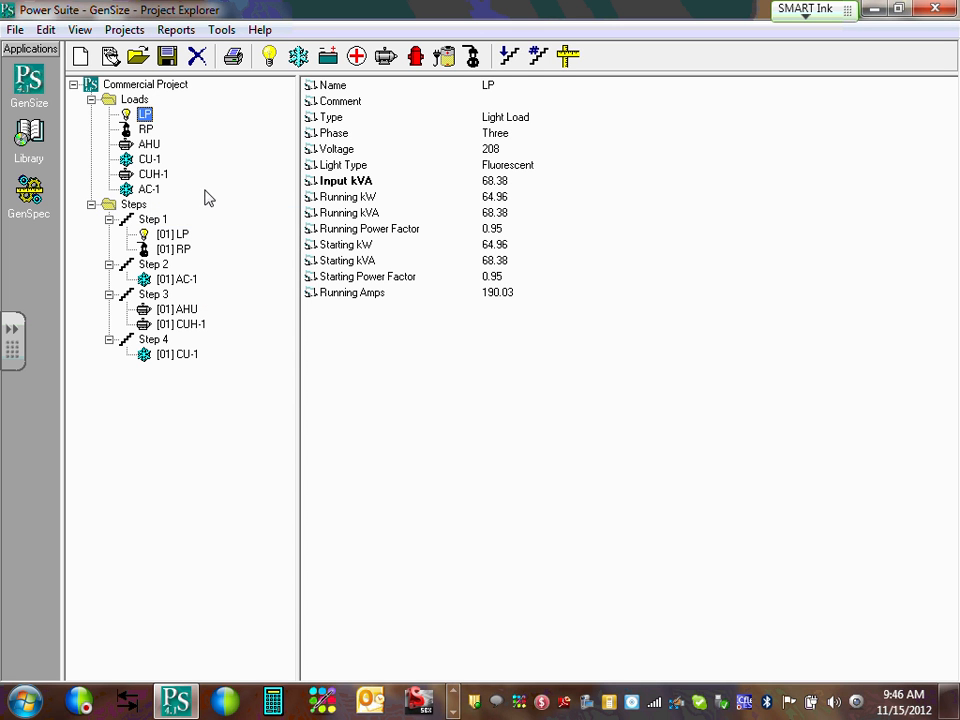
{"action": "right_click", "coordinate": [135, 101]}
{"action": "left_click", "coordinate": [508, 306]}
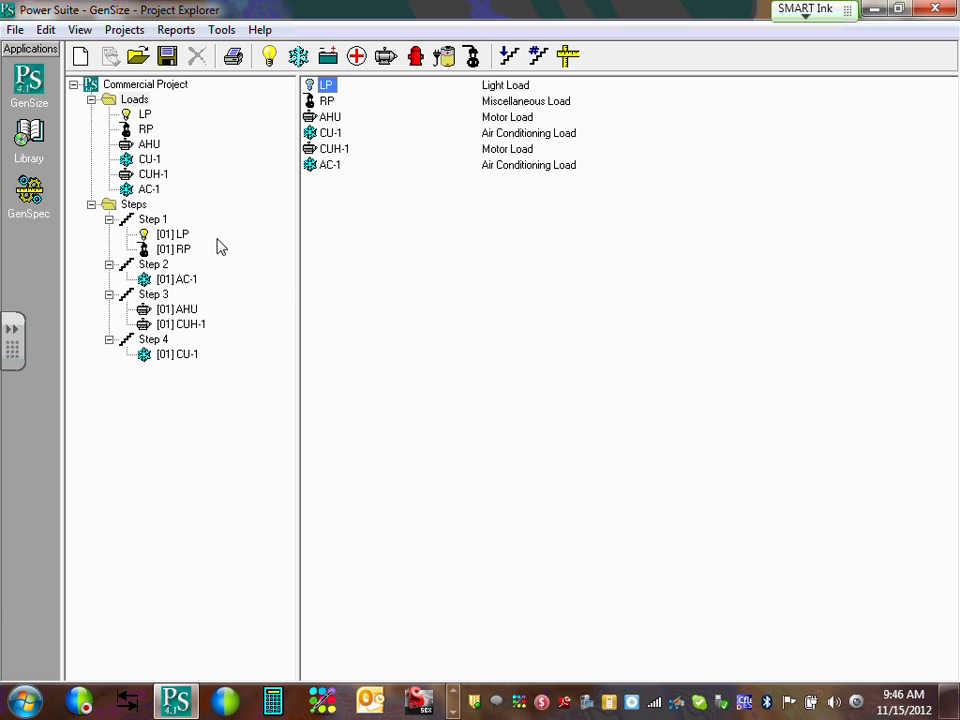
{"action": "right_click", "coordinate": [134, 100]}
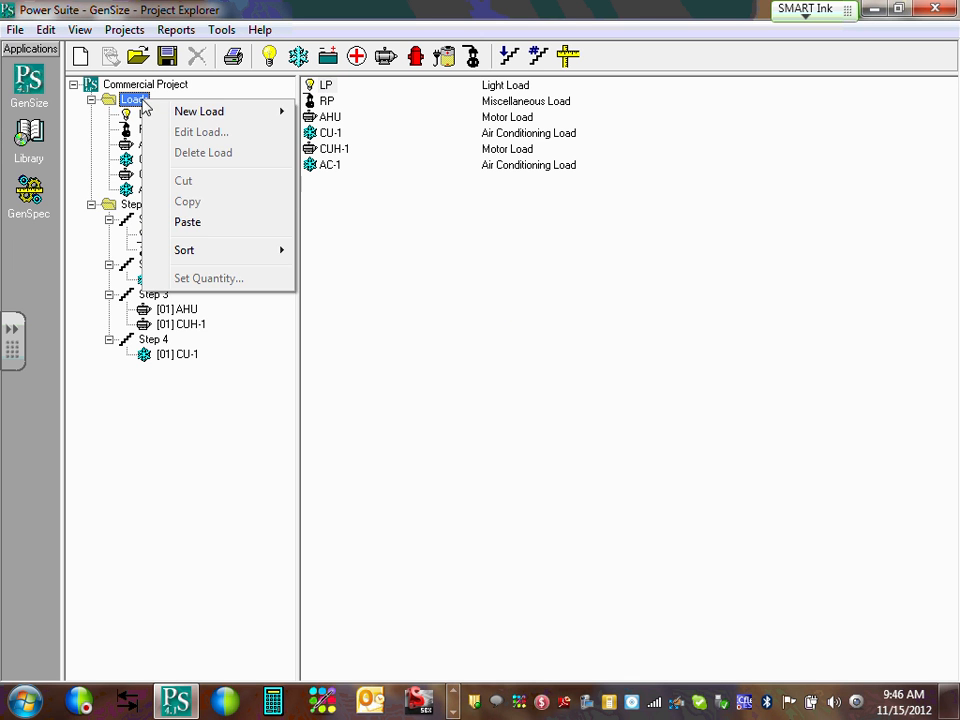
{"action": "left_click", "coordinate": [208, 224]}
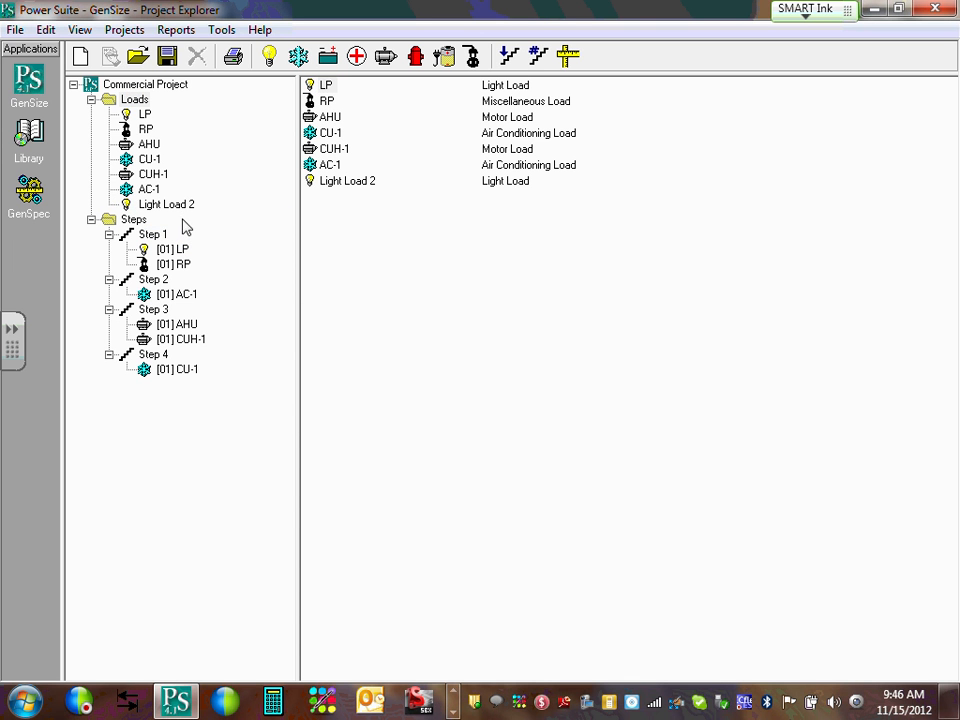
{"action": "left_click", "coordinate": [181, 208]}
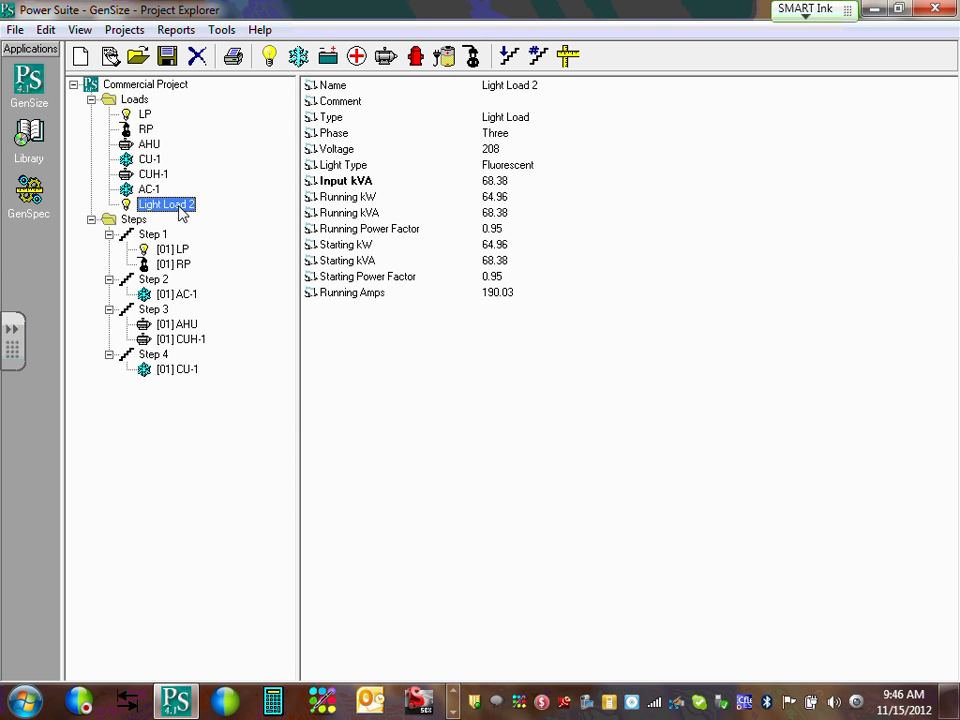
Rename Light Load 2 to LP_2.
{"action": "right_click", "coordinate": [180, 207]}
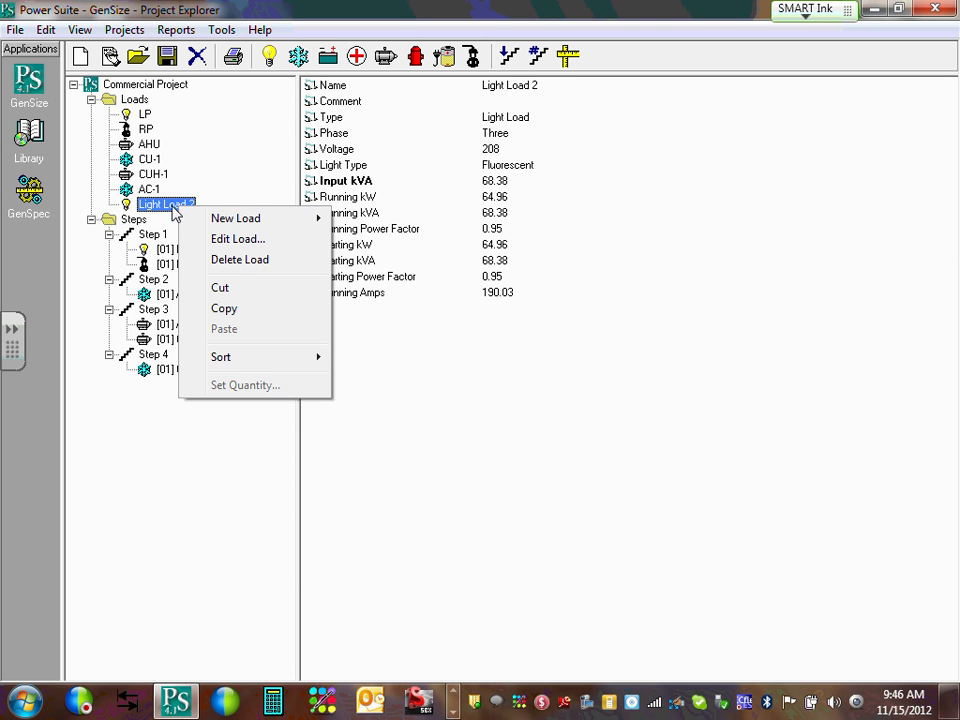
{"action": "double_click", "coordinate": [172, 207]}
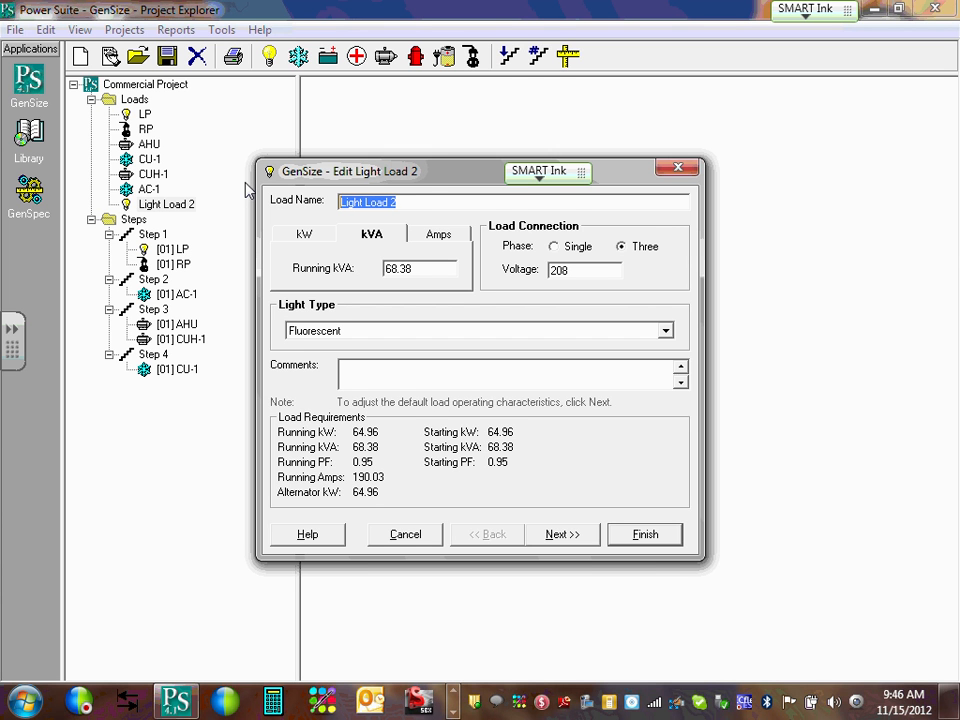
{"action": "type", "text": "LP_2"}
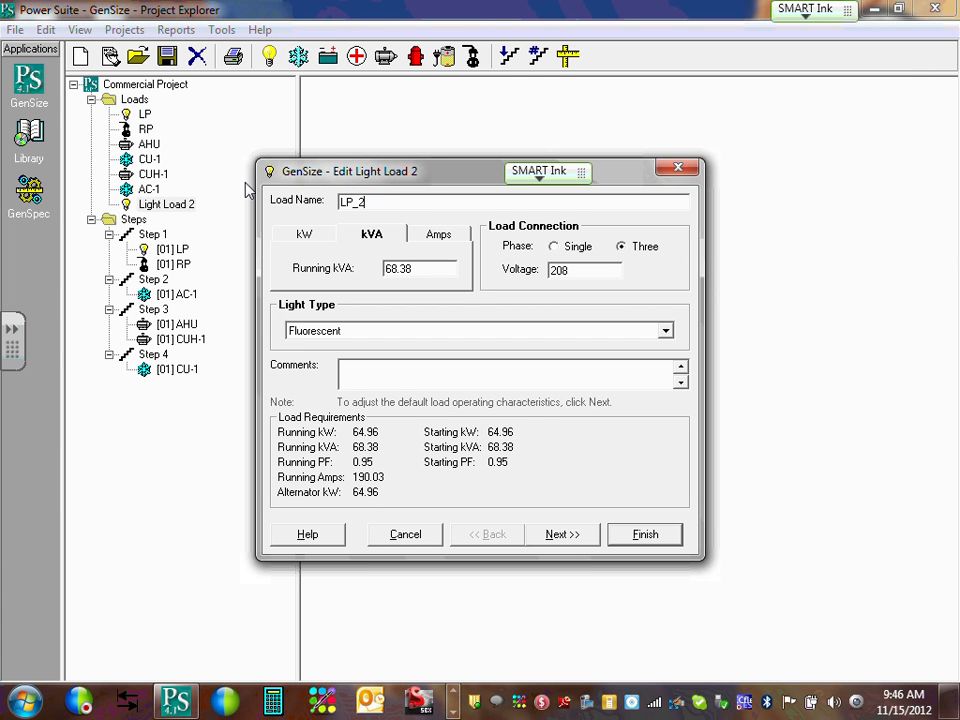
{"action": "left_click", "coordinate": [648, 541]}
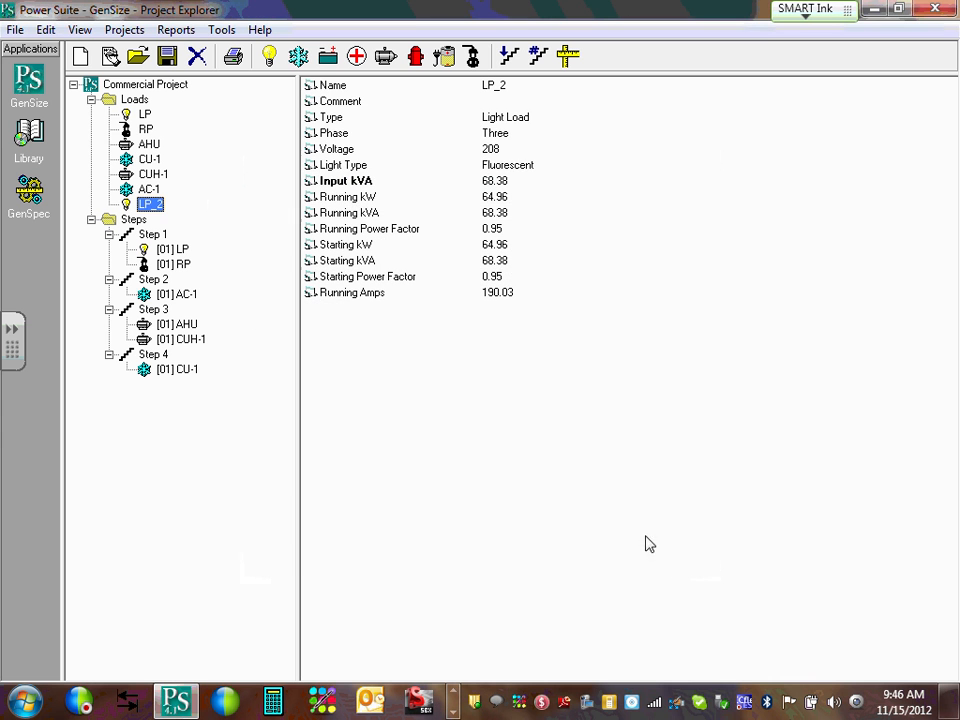
Delete the LP_2 load and open the AHU load's edit window.
{"action": "right_click", "coordinate": [152, 206]}
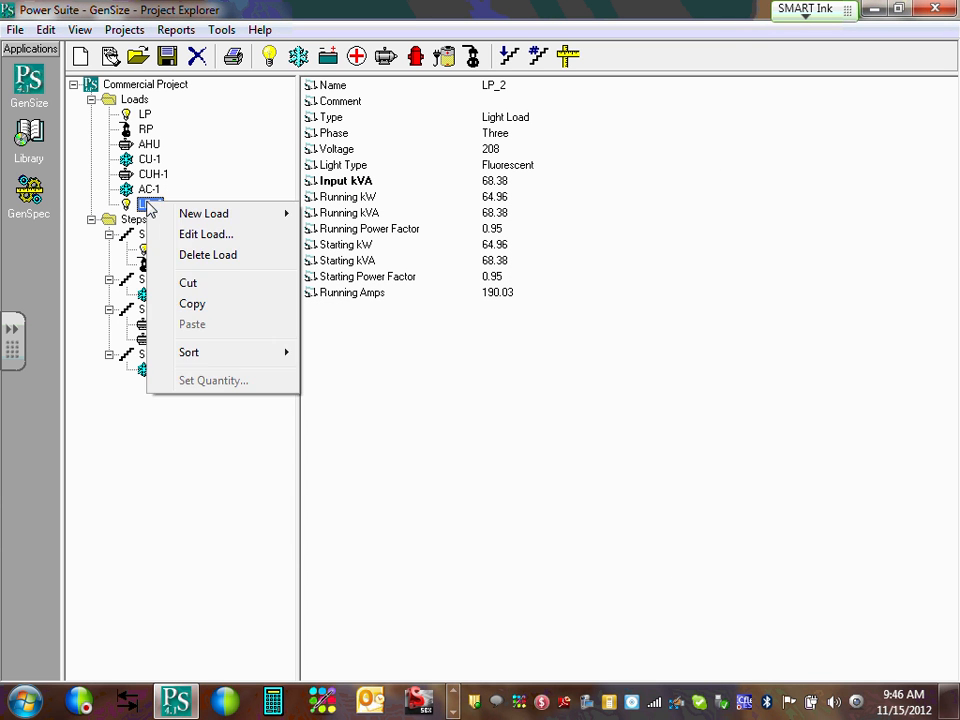
{"action": "left_click", "coordinate": [208, 262]}
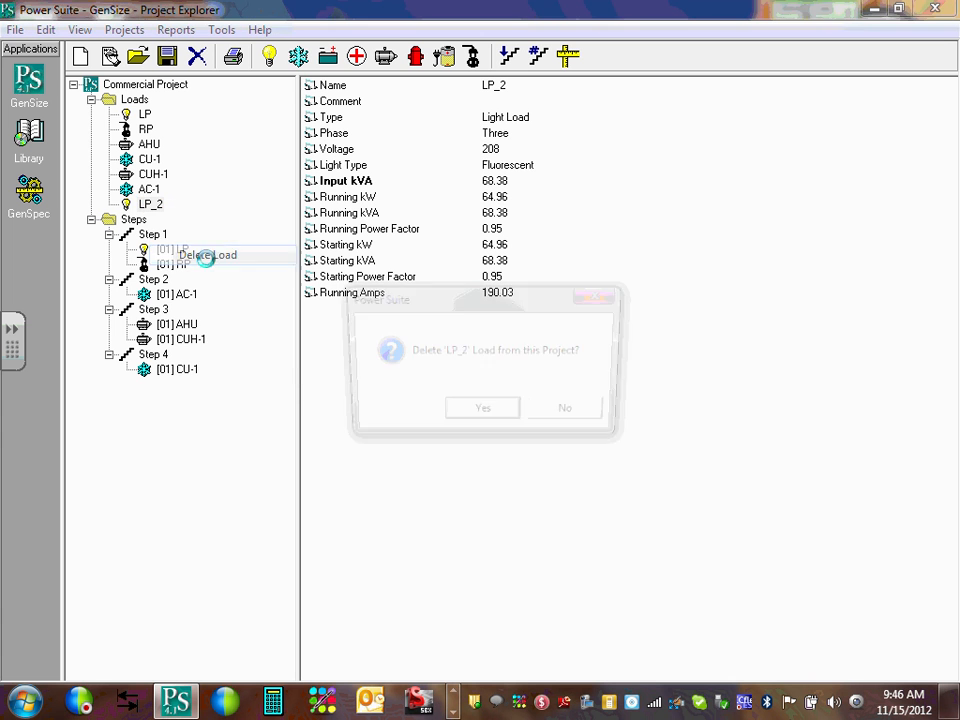
{"action": "left_click", "coordinate": [484, 416]}
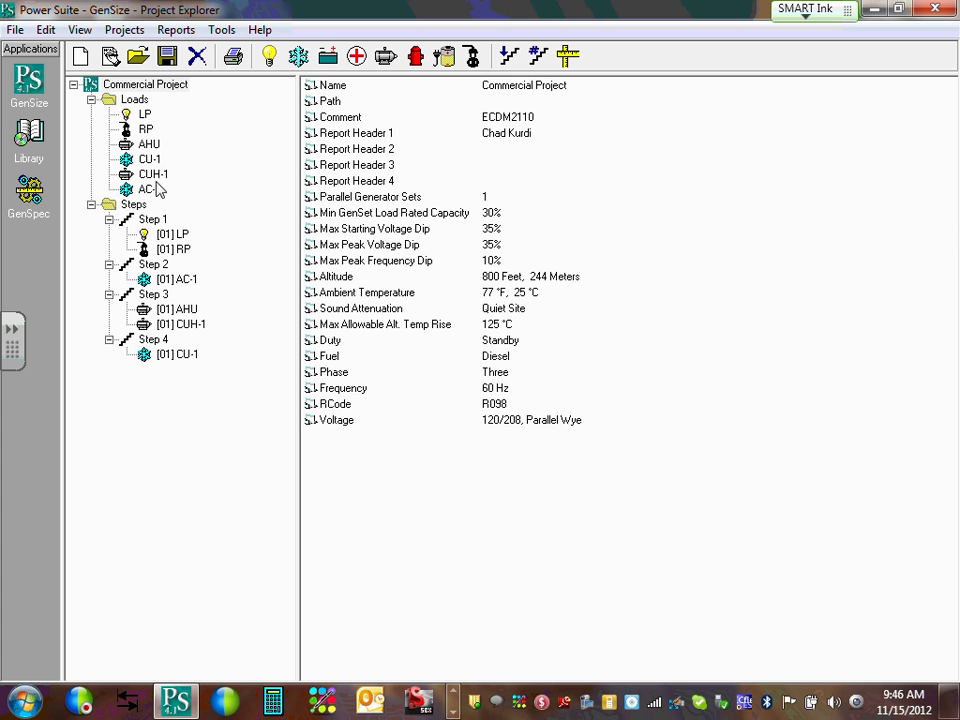
{"action": "left_click", "coordinate": [156, 146]}
{"action": "double_click", "coordinate": [150, 145]}
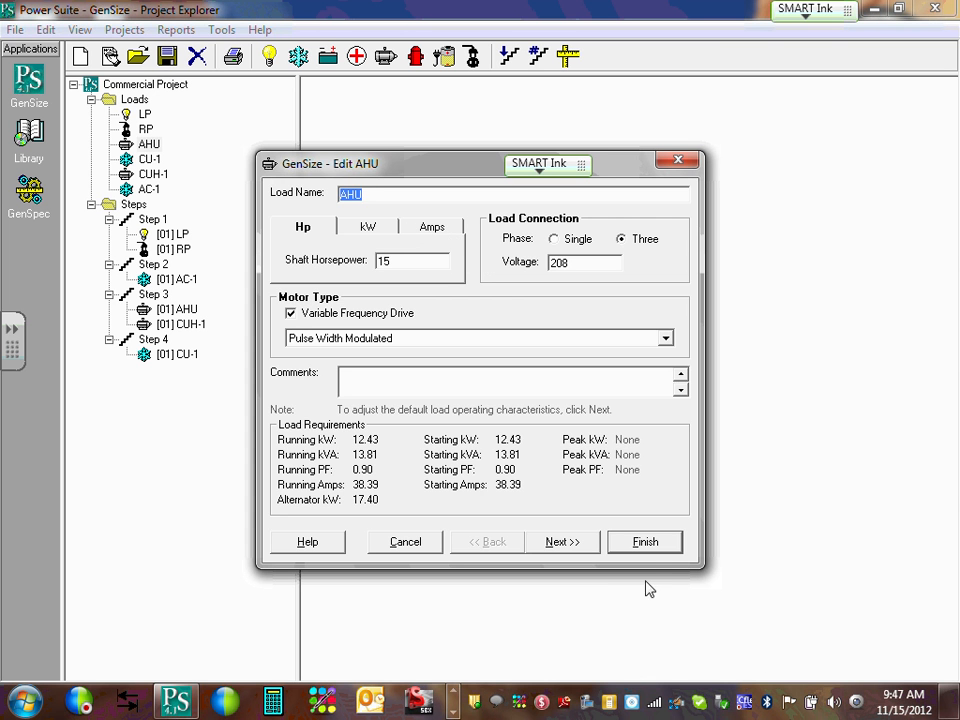
Close the AHU editor unchanged, review CUH-1's settings without edits, and collapse Commercial Project.
{"action": "left_click", "coordinate": [656, 543]}
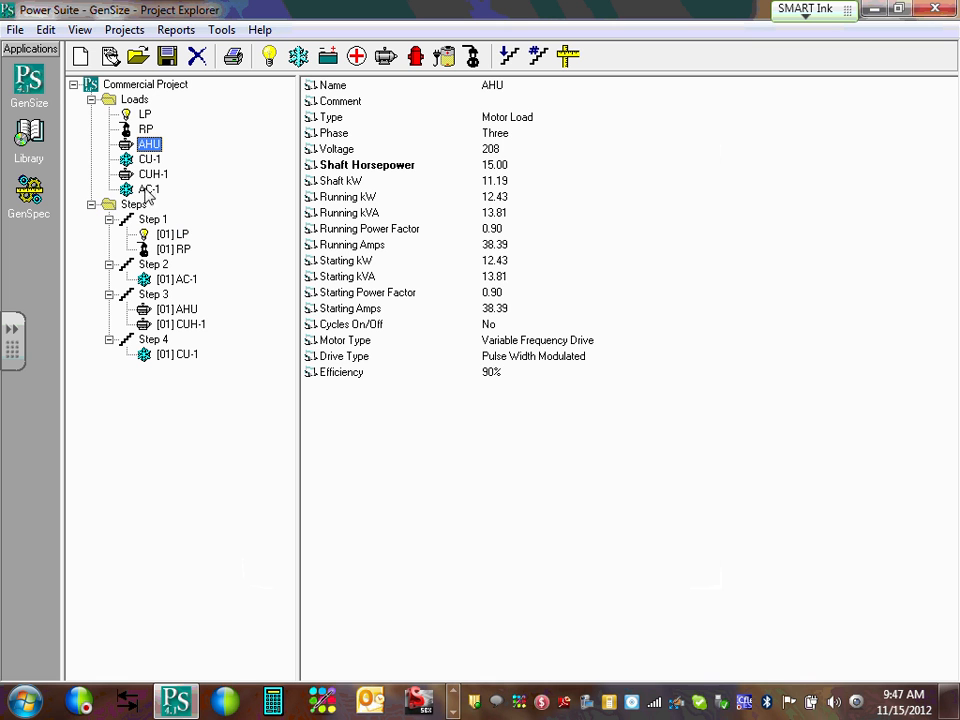
{"action": "left_click", "coordinate": [152, 177]}
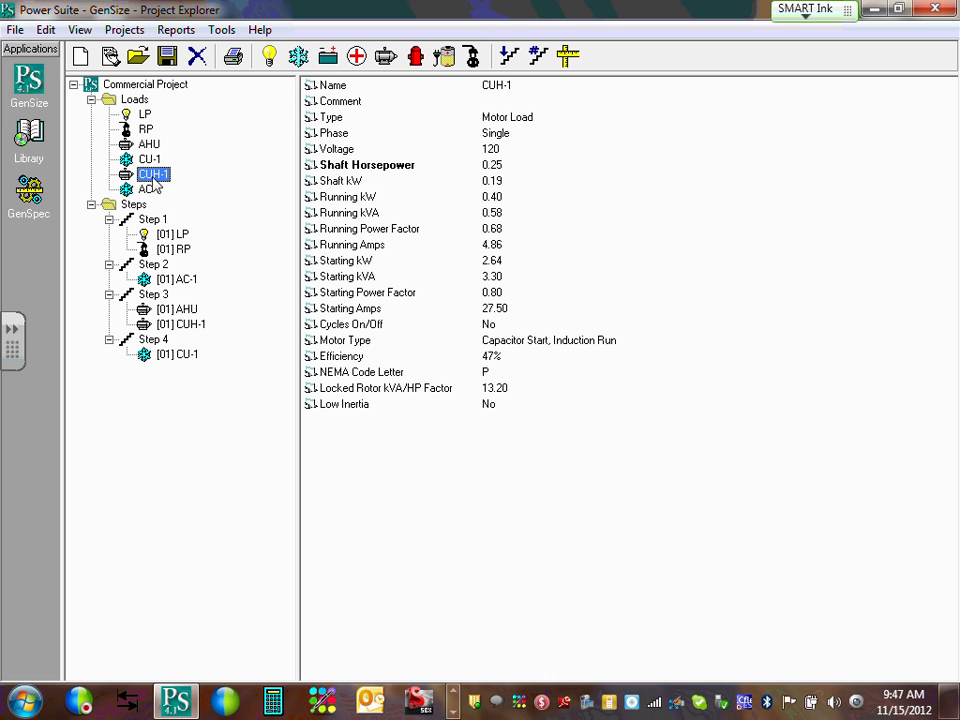
{"action": "right_click", "coordinate": [154, 177]}
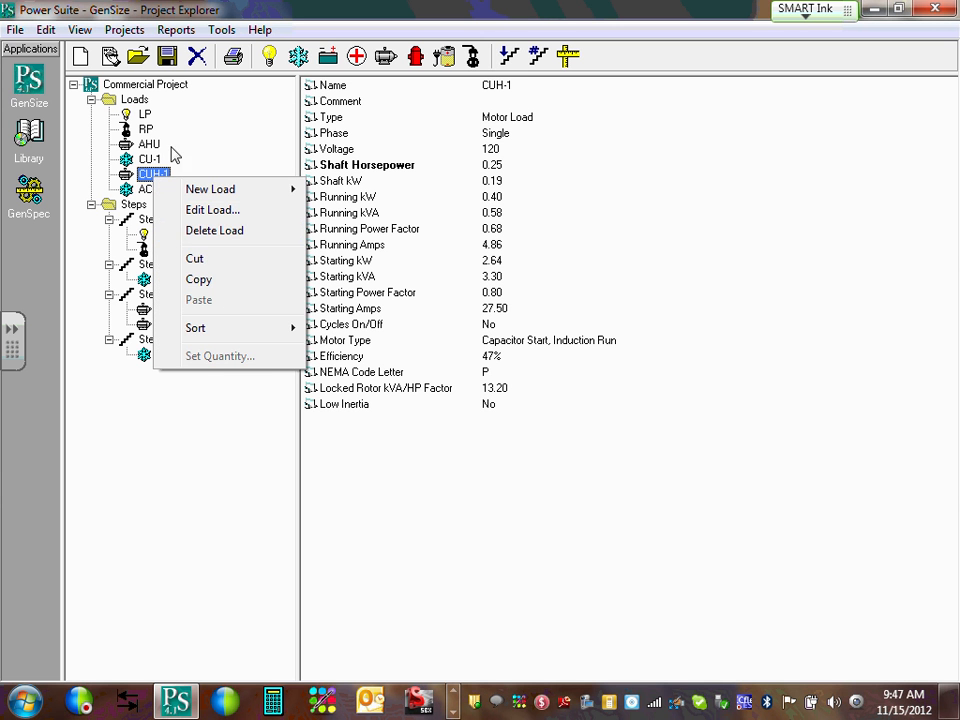
{"action": "left_click", "coordinate": [229, 210]}
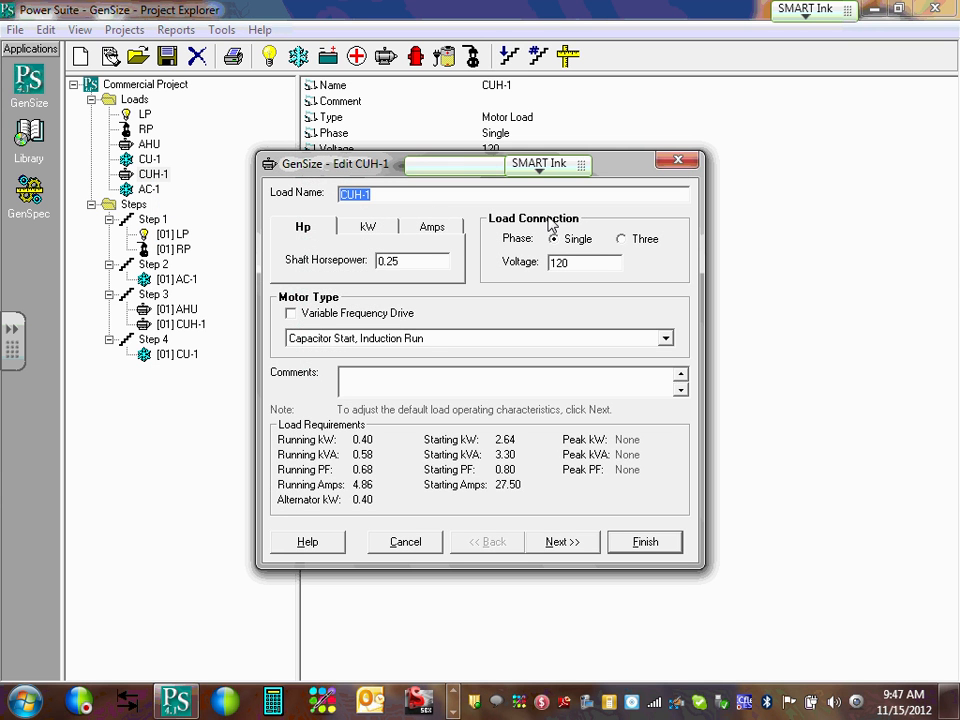
{"action": "left_click", "coordinate": [647, 542]}
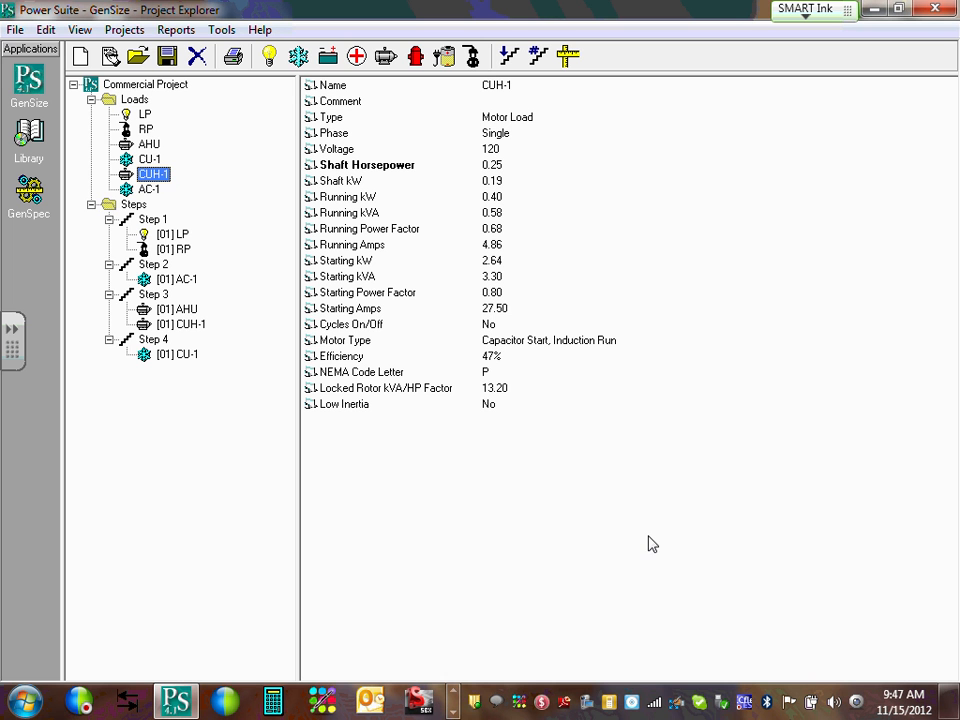
{"action": "double_click", "coordinate": [160, 86]}
Reselect Commercial Project and re-run sizing, again recommending the 150DGFA among 88 qualifying sets.
{"action": "left_click", "coordinate": [73, 86]}
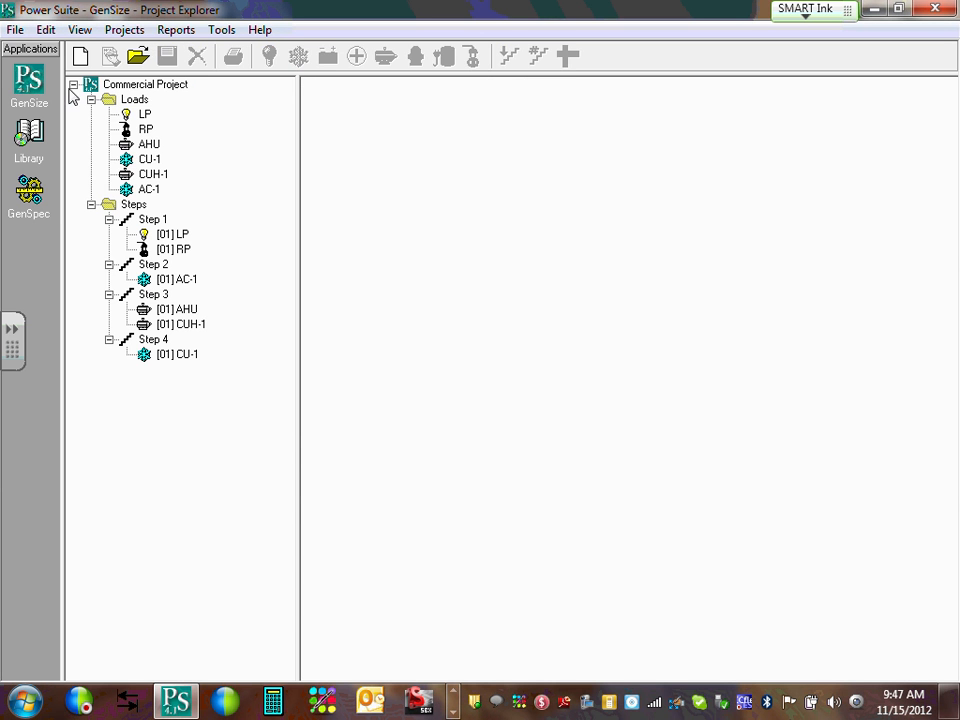
{"action": "left_click", "coordinate": [153, 100]}
{"action": "left_click", "coordinate": [152, 86]}
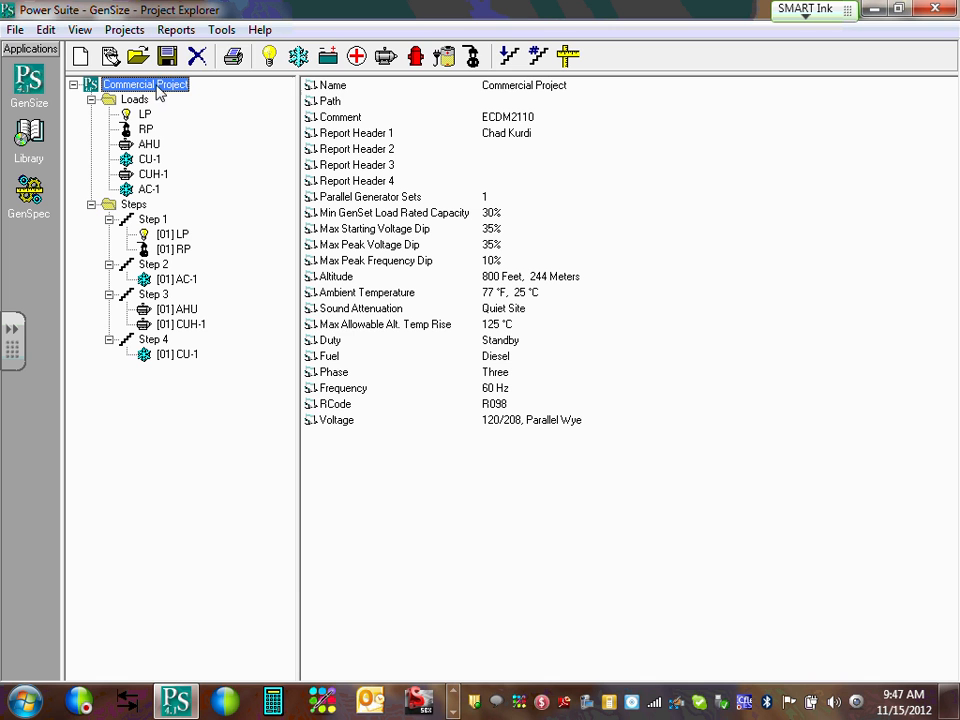
{"action": "left_click", "coordinate": [172, 31]}
{"action": "mouse_move", "coordinate": [208, 54]}
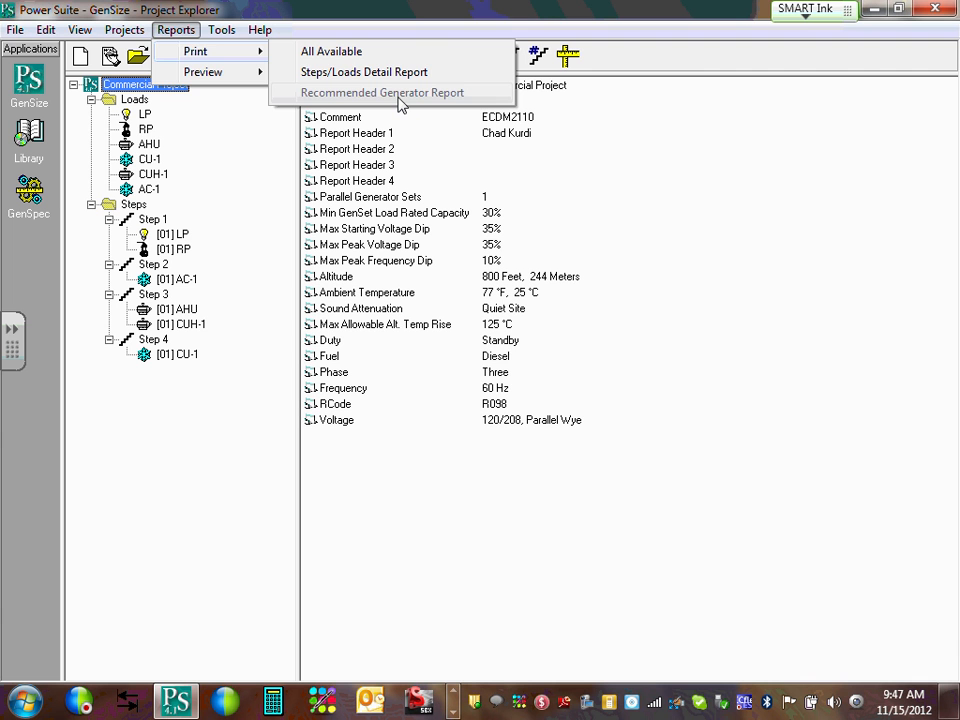
{"action": "left_click", "coordinate": [572, 60]}
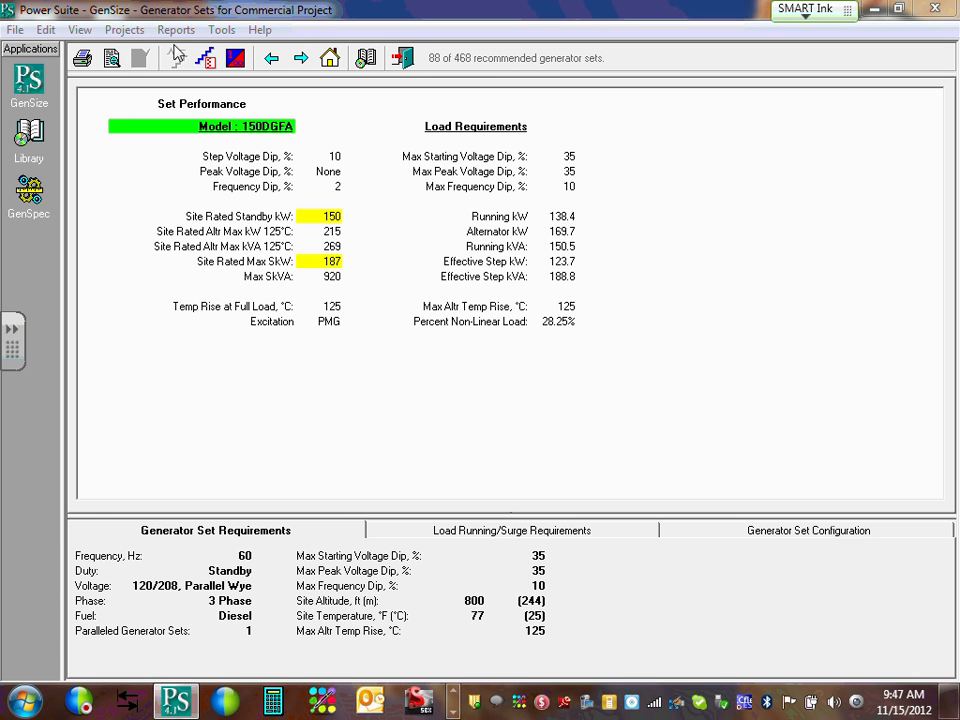
{"action": "left_click", "coordinate": [42, 80]}
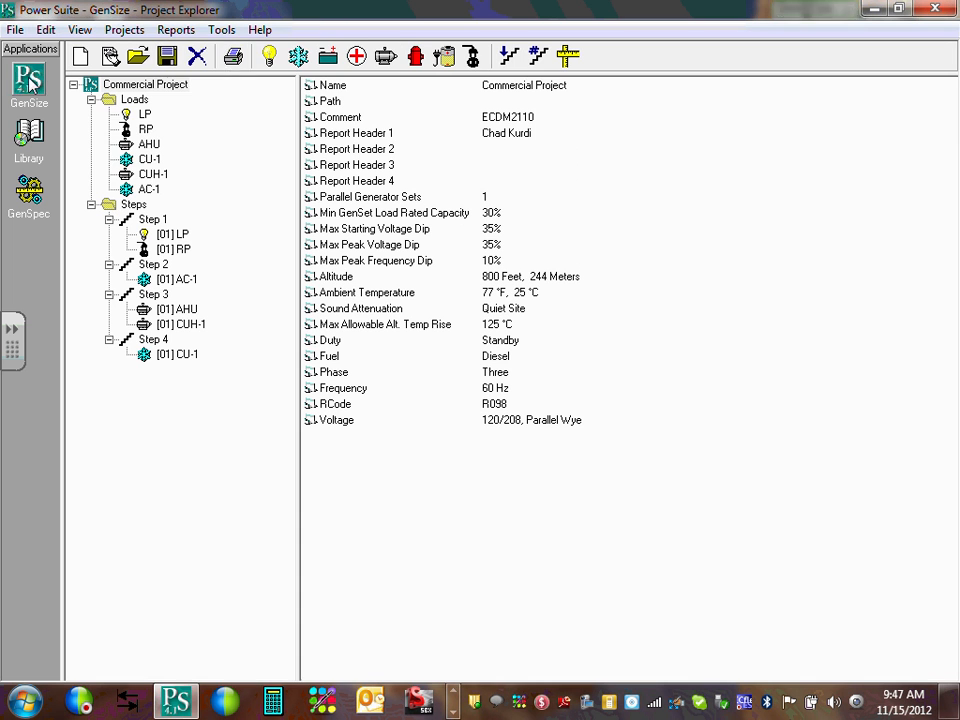
{"action": "left_click", "coordinate": [176, 30]}
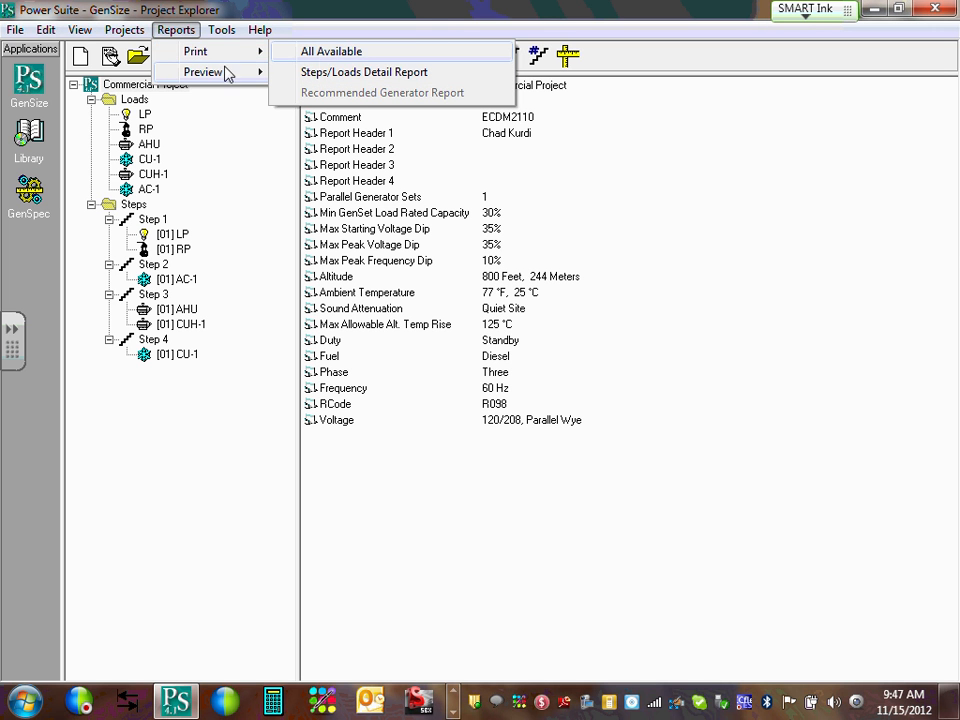
{"action": "left_click", "coordinate": [576, 118]}
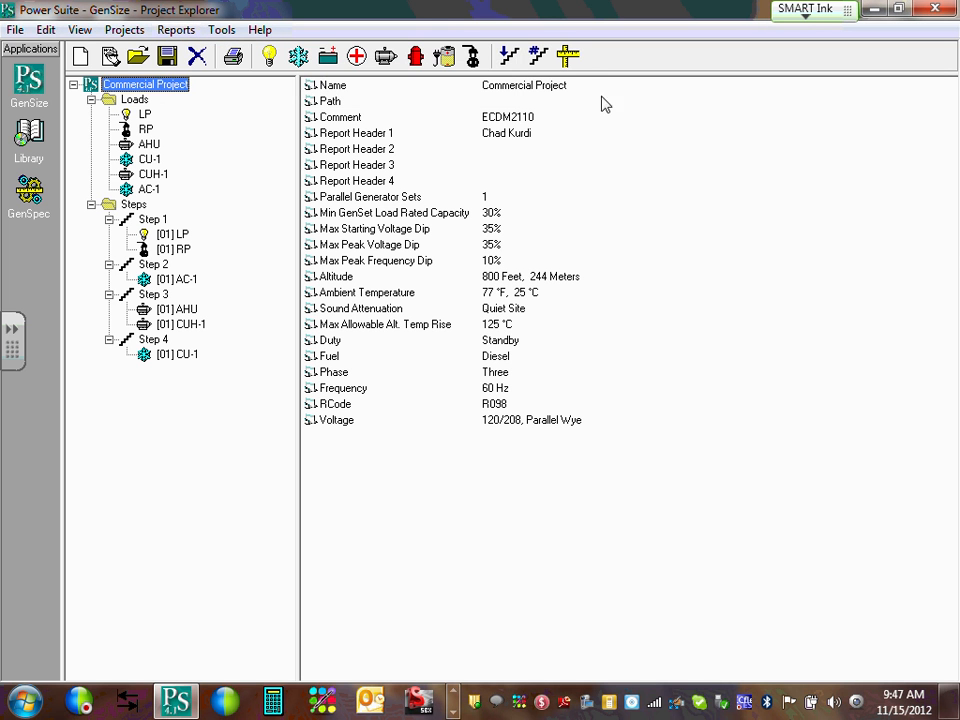
{"action": "left_click", "coordinate": [575, 62]}
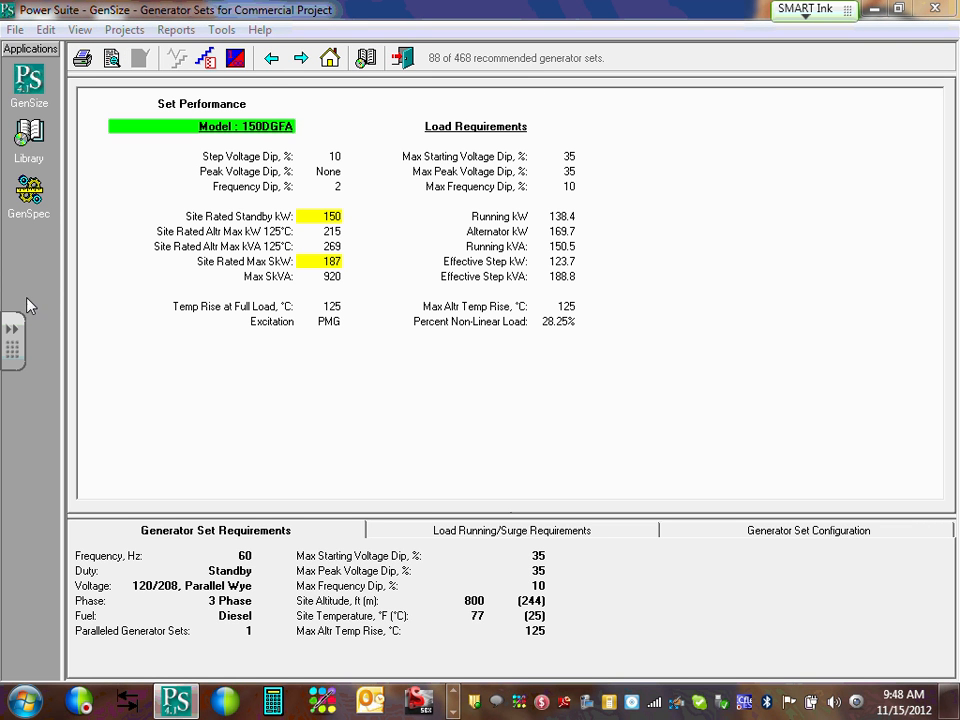
{"action": "left_click", "coordinate": [176, 29]}
{"action": "mouse_move", "coordinate": [231, 82]}
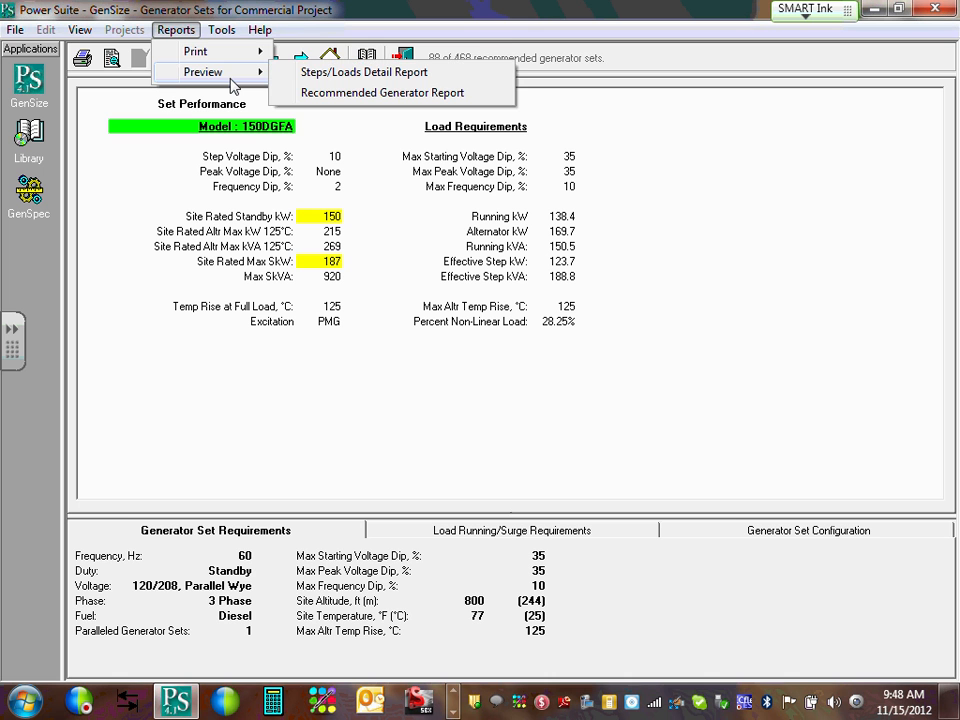
{"action": "mouse_move", "coordinate": [244, 56]}
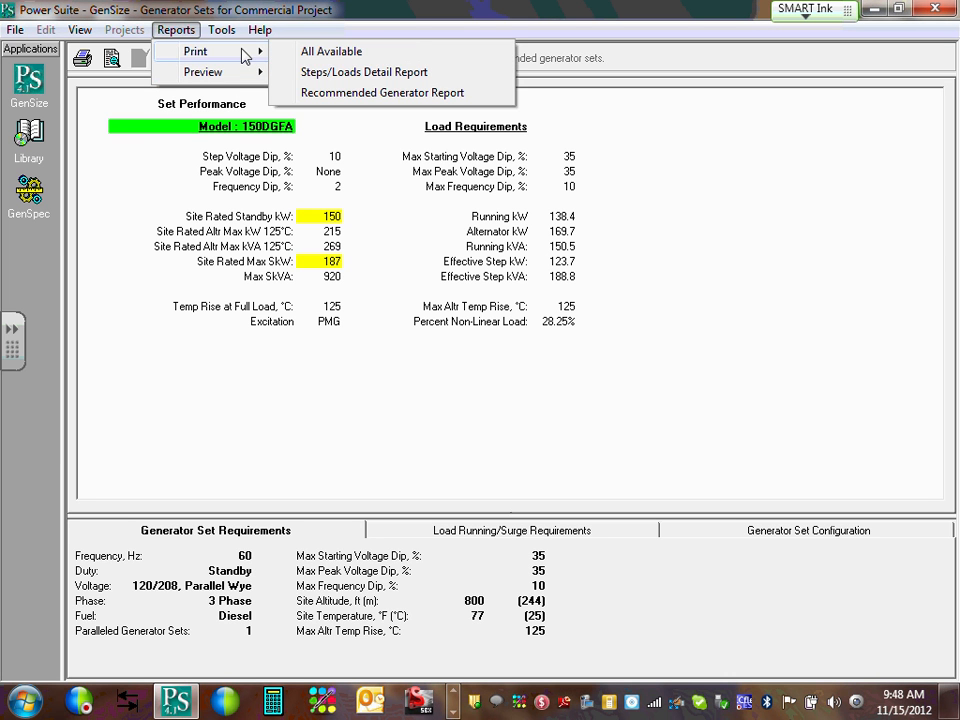
{"action": "mouse_move", "coordinate": [216, 34]}
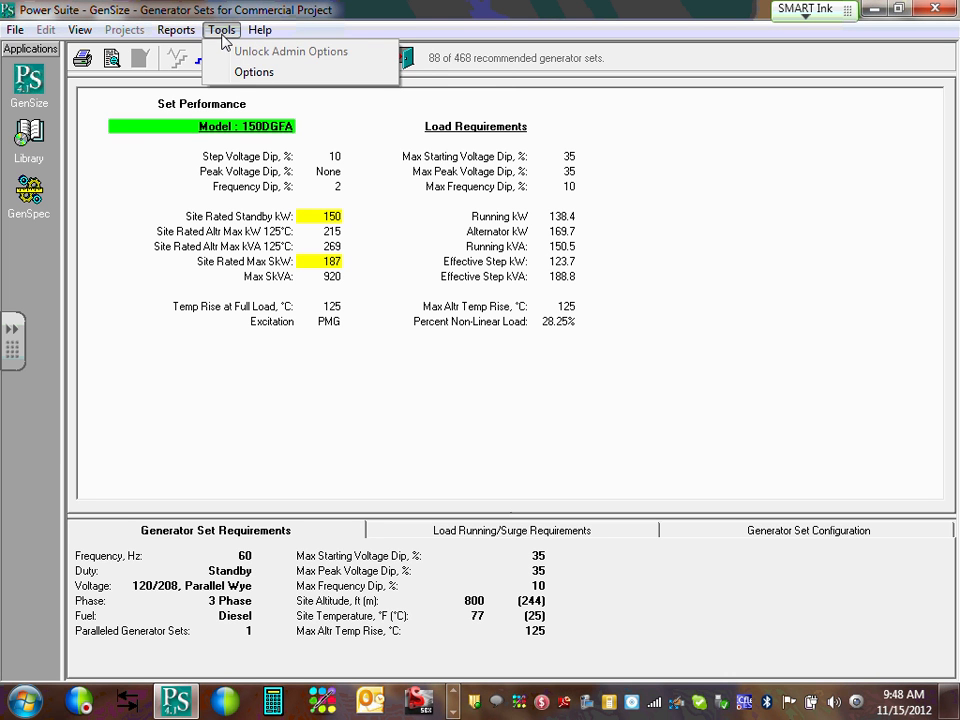
{"action": "mouse_move", "coordinate": [258, 32]}
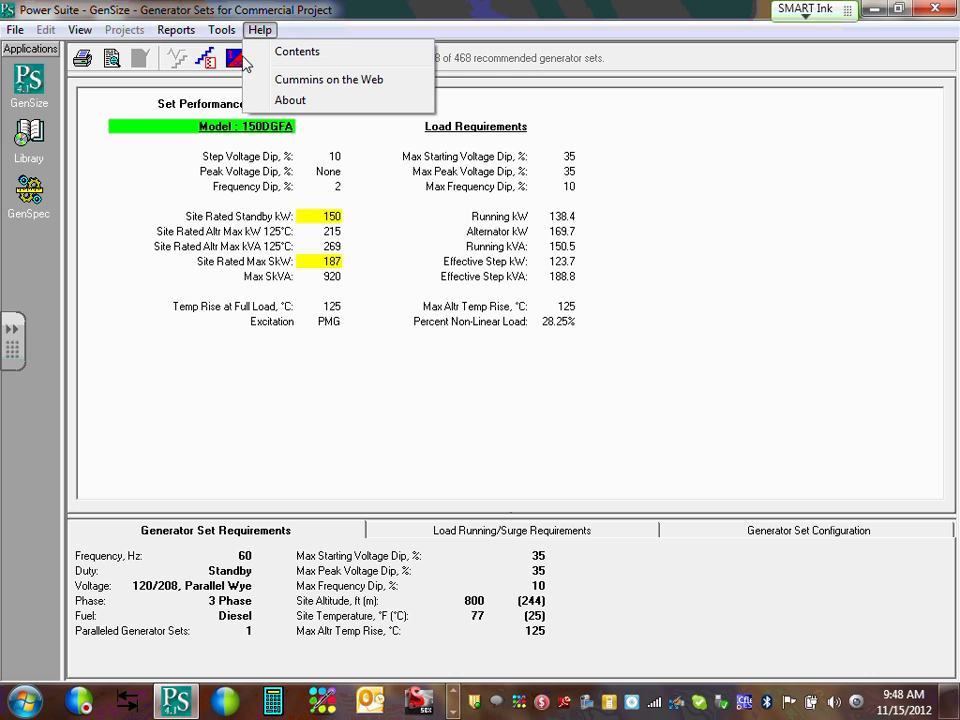
{"action": "mouse_move", "coordinate": [176, 30]}
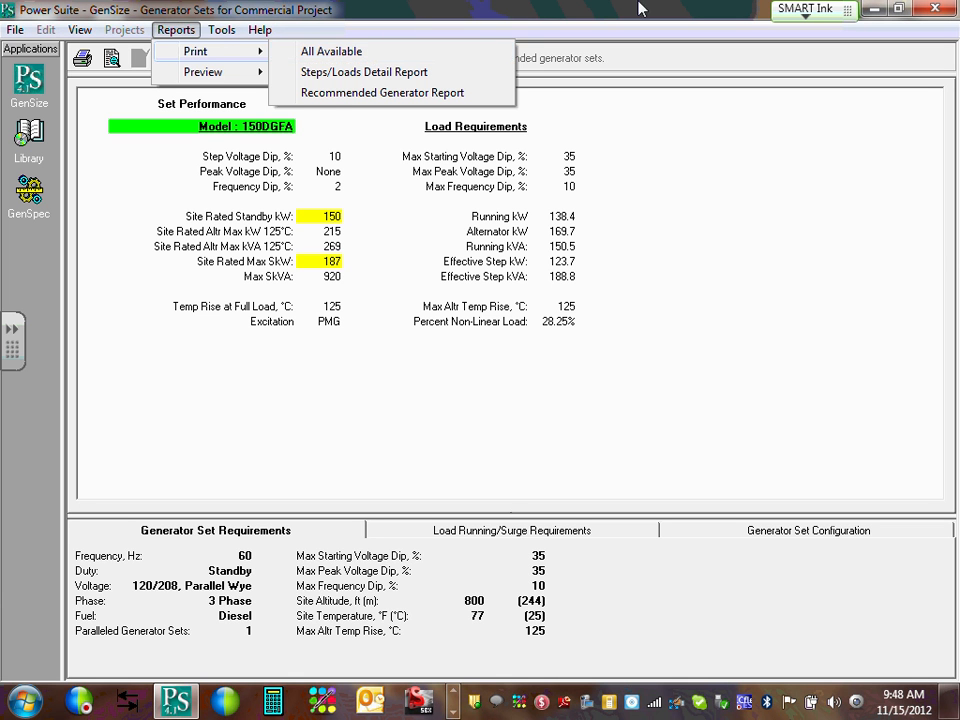
{"action": "left_click", "coordinate": [638, 386]}
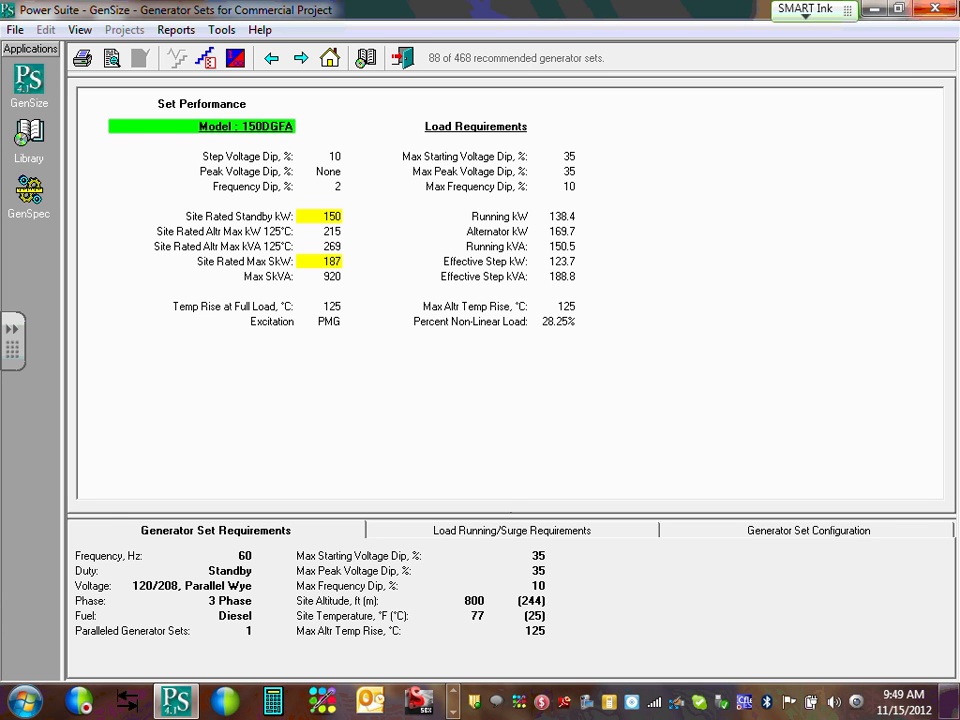
Return to Project Explorer showing Commercial Project's Quiet Site attenuation and RCode R098.
{"action": "left_click", "coordinate": [15, 31]}
{"action": "left_click", "coordinate": [416, 22]}
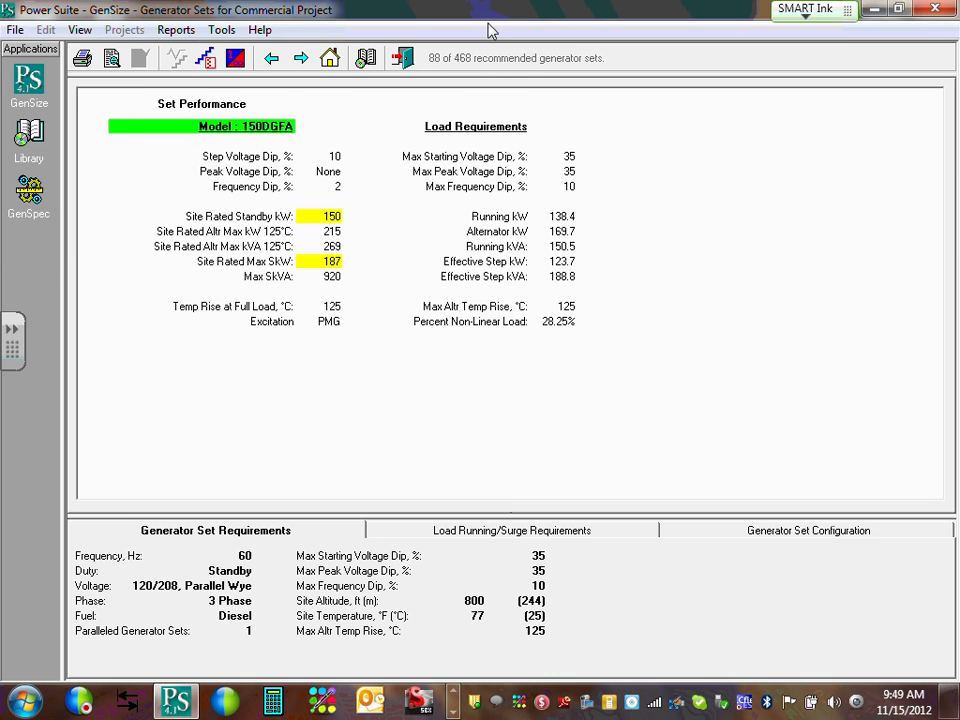
{"action": "left_click", "coordinate": [16, 76]}
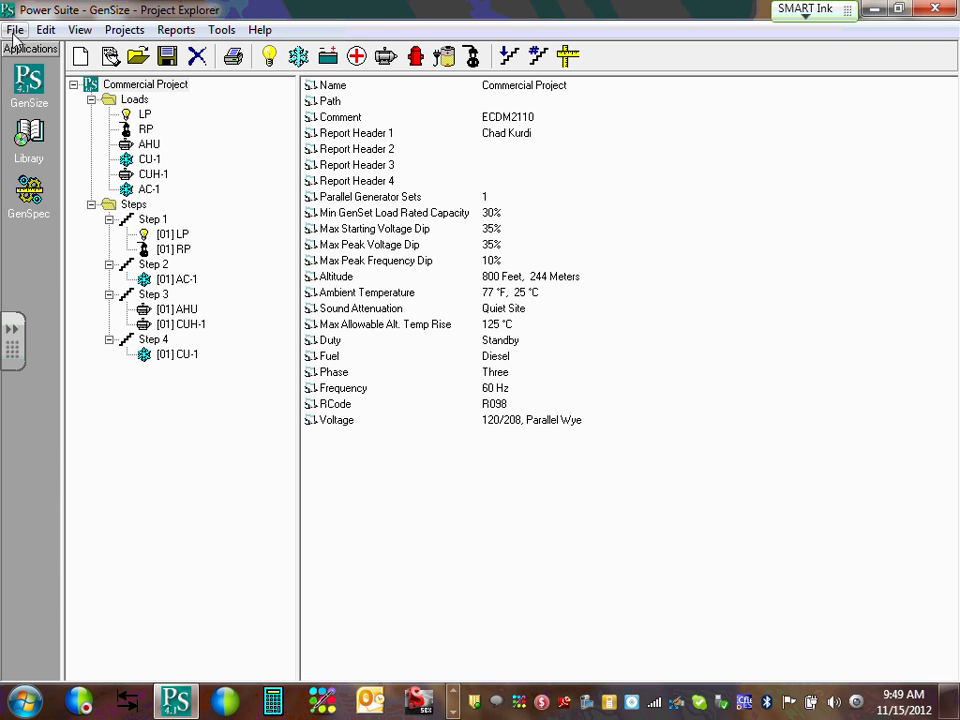
{"action": "left_click", "coordinate": [15, 31]}
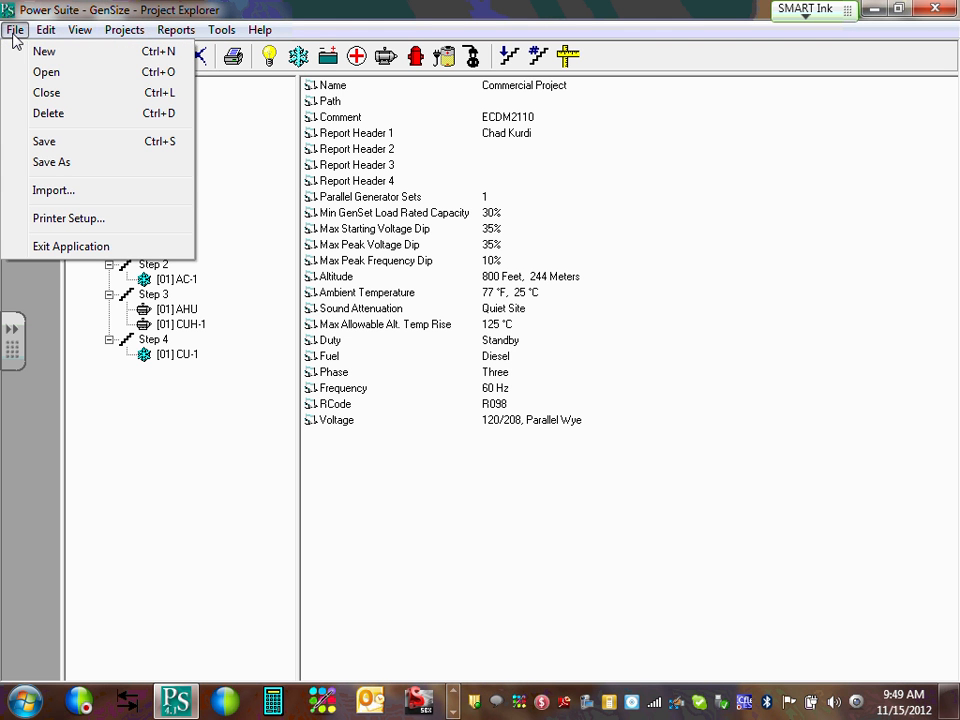
Start saving the project under a new location and browse to the Desktop.
{"action": "left_click", "coordinate": [55, 144]}
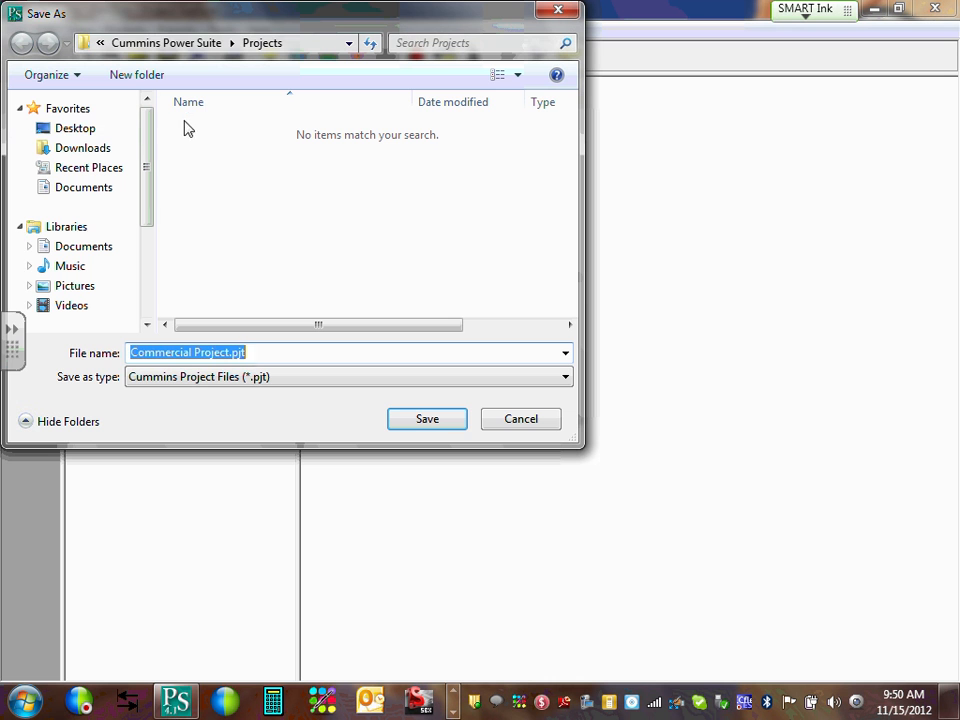
{"action": "left_click", "coordinate": [349, 43]}
{"action": "left_click", "coordinate": [349, 45]}
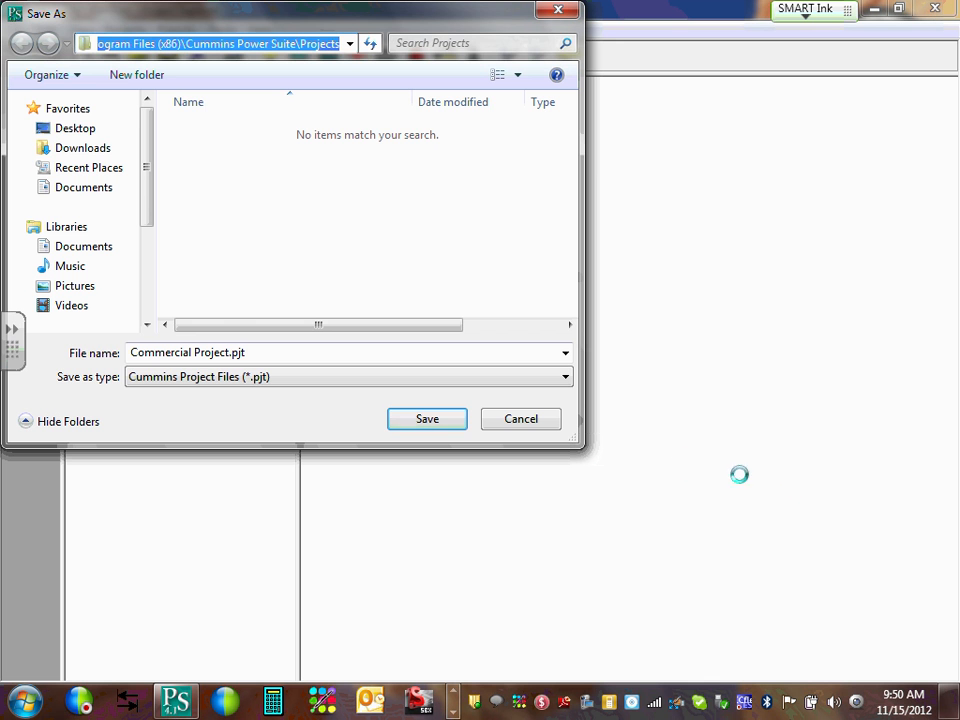
{"action": "left_click", "coordinate": [66, 134]}
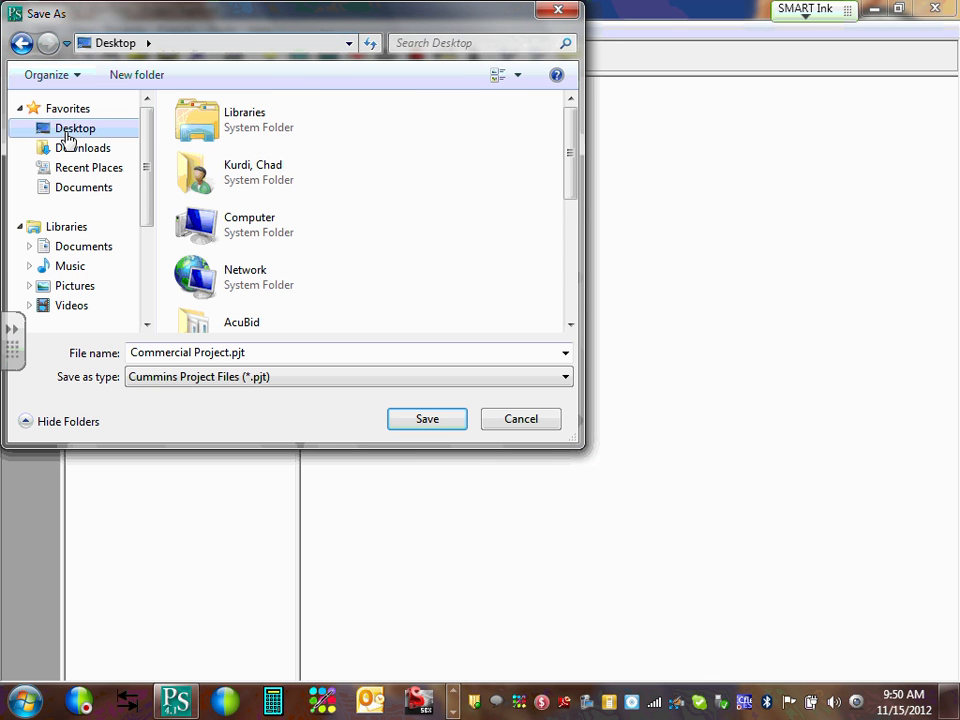
{"action": "left_click_drag", "start_coordinate": [568, 150], "coordinate": [575, 278]}
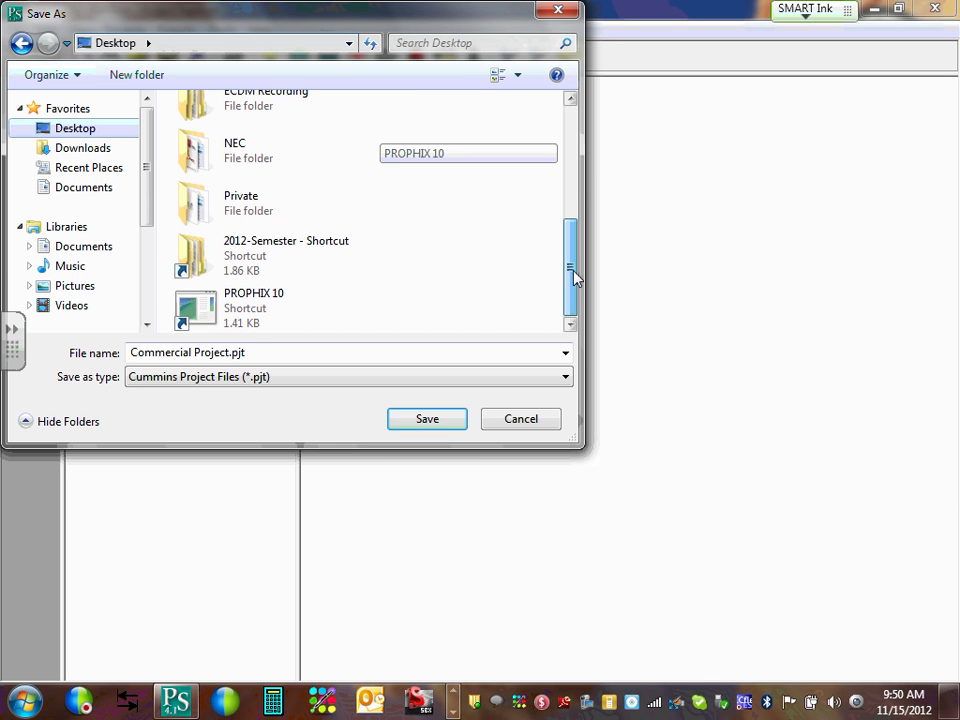
Save Commercial Project.pjt into Team 10's Generator Sizing folder, then exit Power Suite.
{"action": "double_click", "coordinate": [274, 251]}
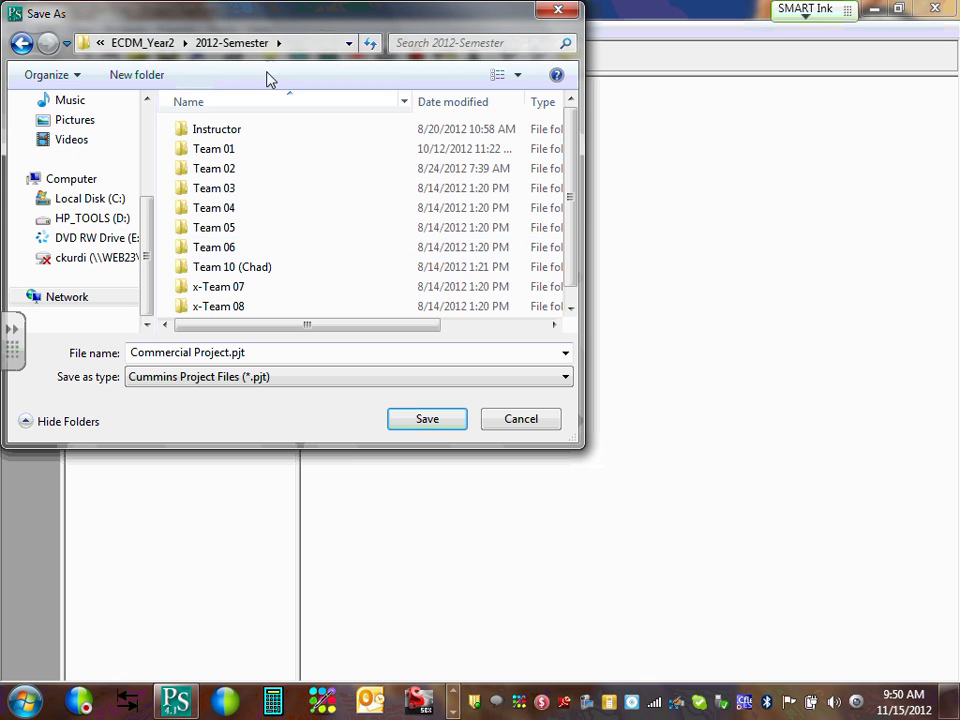
{"action": "left_click", "coordinate": [246, 272]}
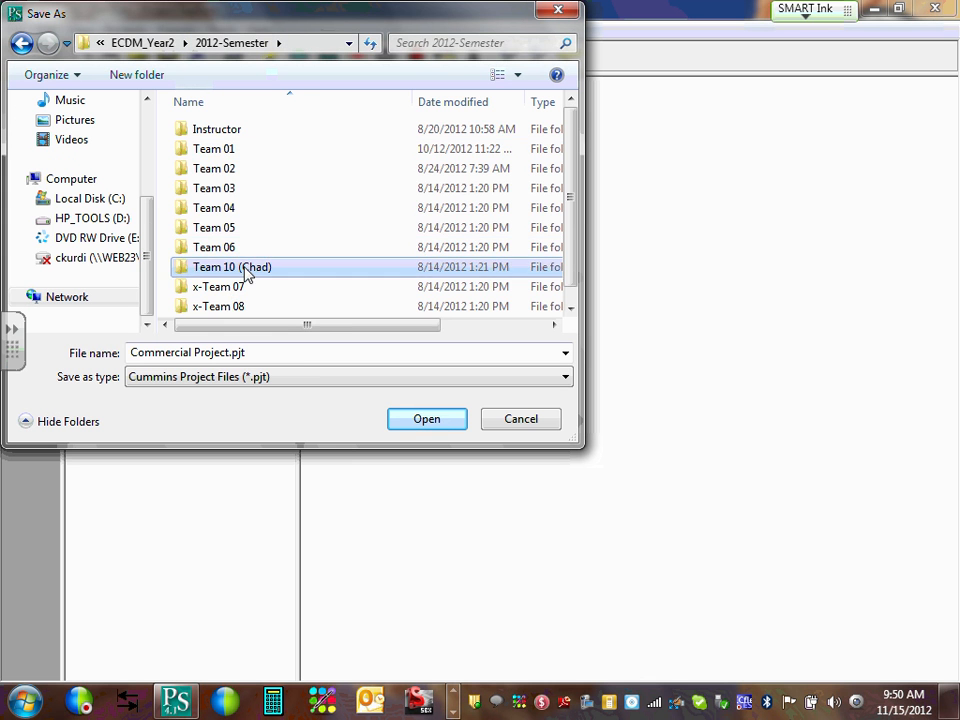
{"action": "double_click", "coordinate": [246, 272]}
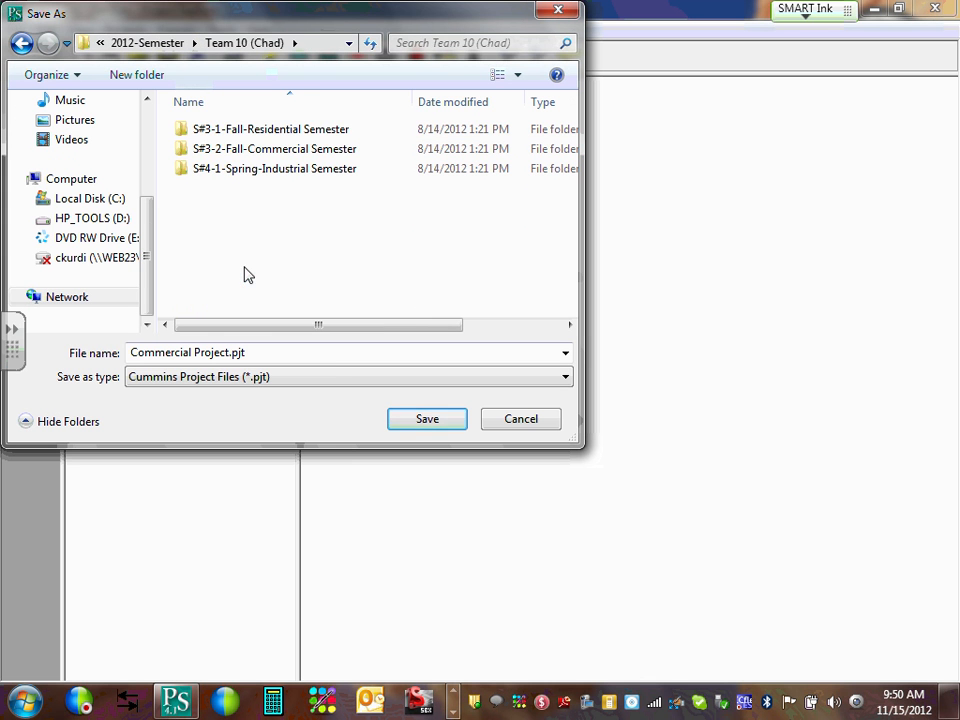
{"action": "double_click", "coordinate": [258, 150]}
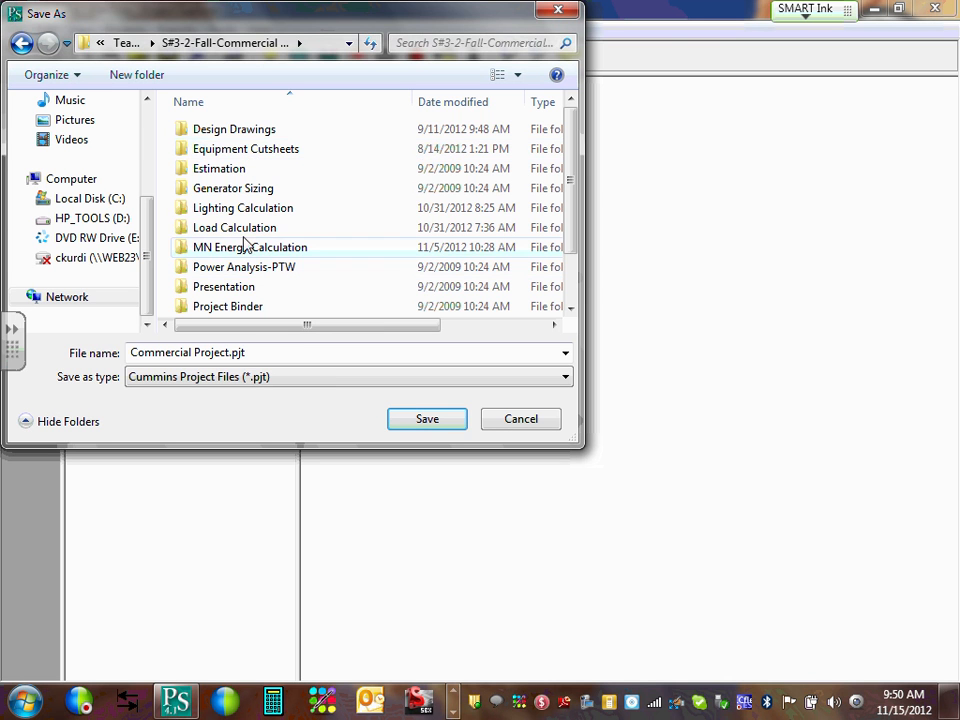
{"action": "double_click", "coordinate": [250, 189]}
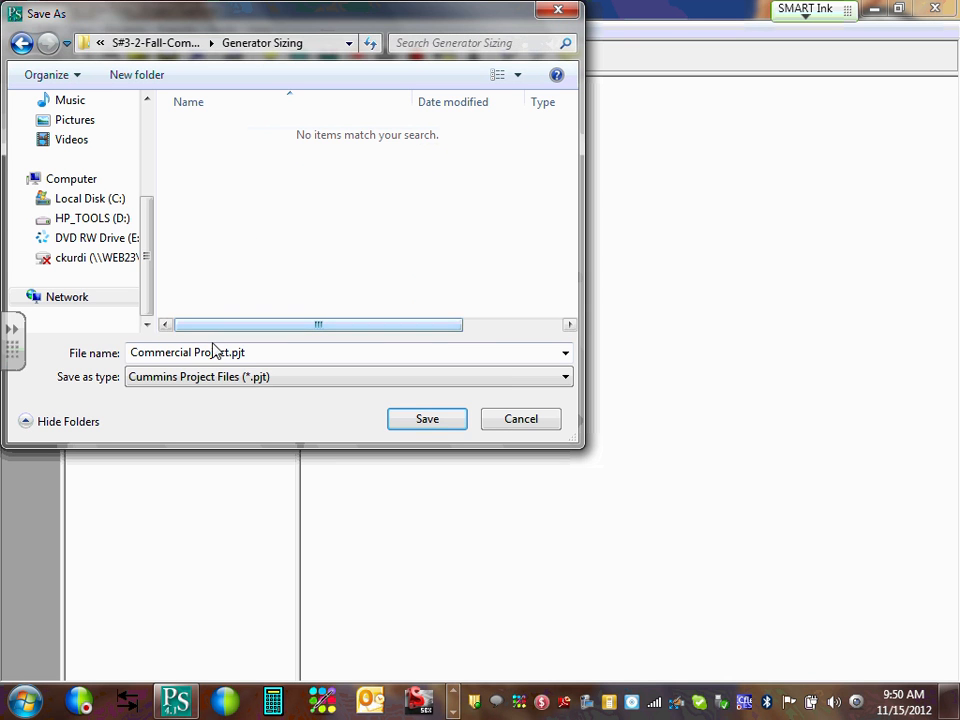
{"action": "left_click", "coordinate": [424, 421]}
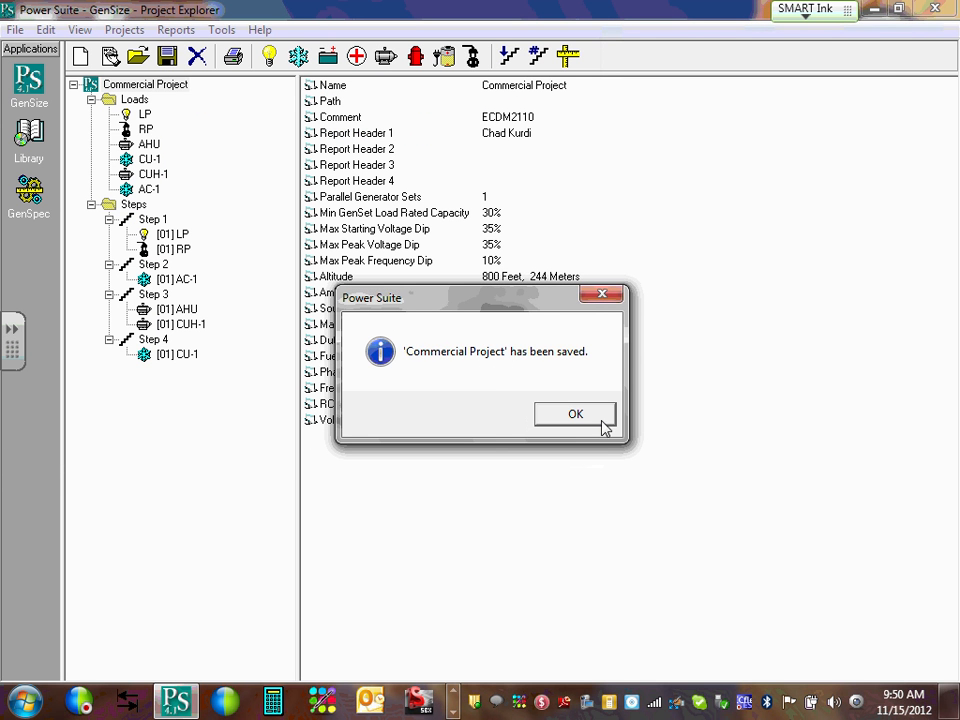
{"action": "left_click", "coordinate": [590, 416]}
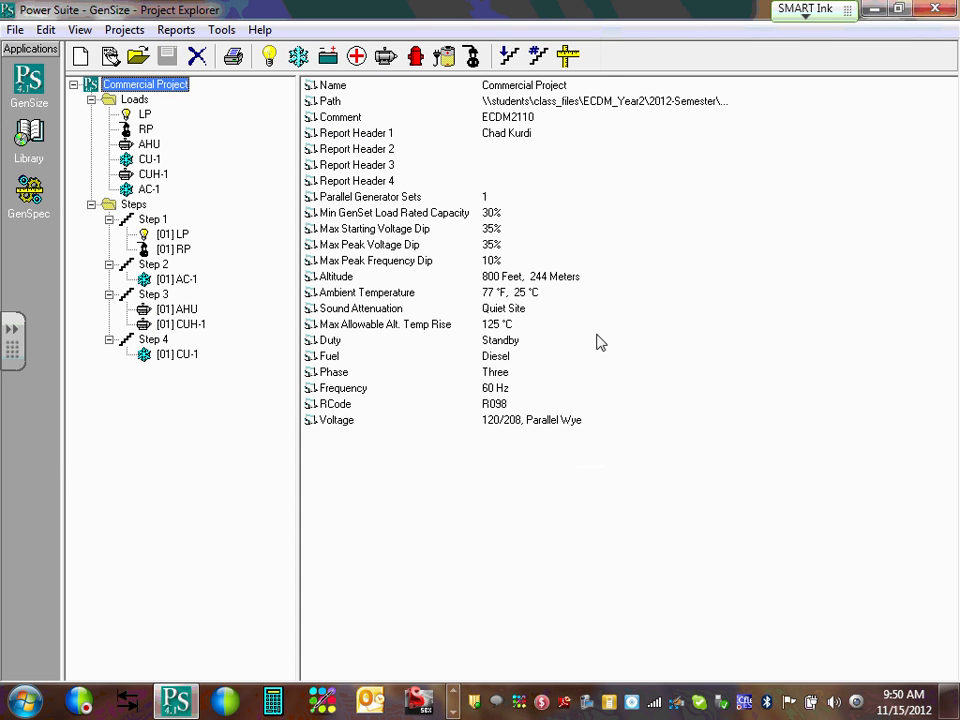
{"action": "left_click", "coordinate": [935, 8]}
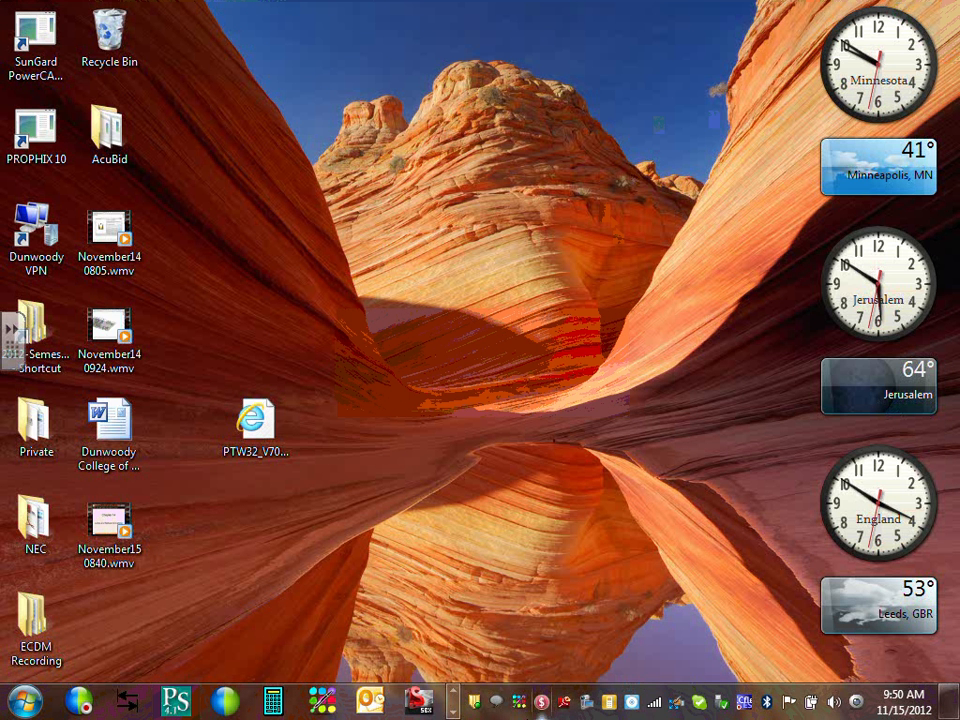
{"action": "left_click", "coordinate": [454, 712]}
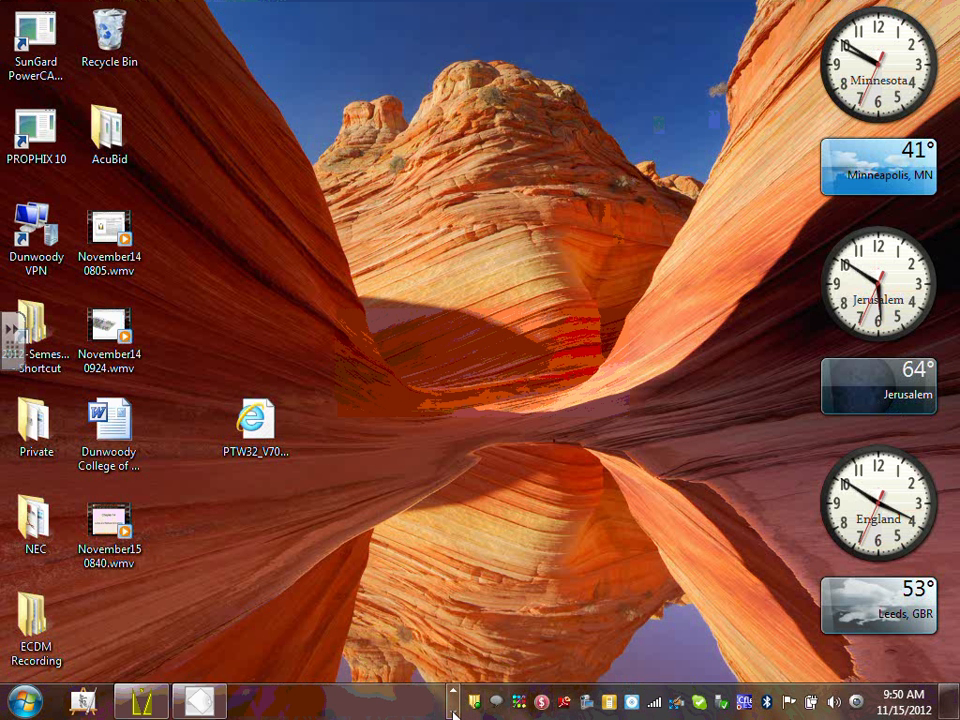
{"action": "left_click", "coordinate": [454, 697]}
{"action": "left_click", "coordinate": [454, 697]}
{"action": "left_click", "coordinate": [454, 697]}
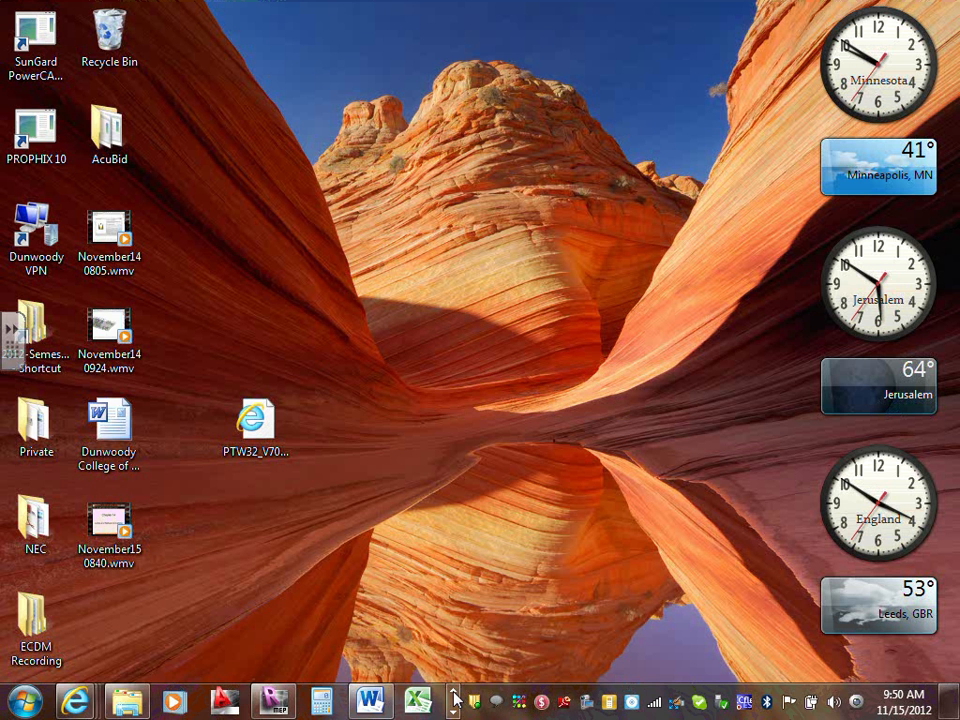
{"action": "left_click", "coordinate": [453, 712]}
{"action": "left_click", "coordinate": [453, 712]}
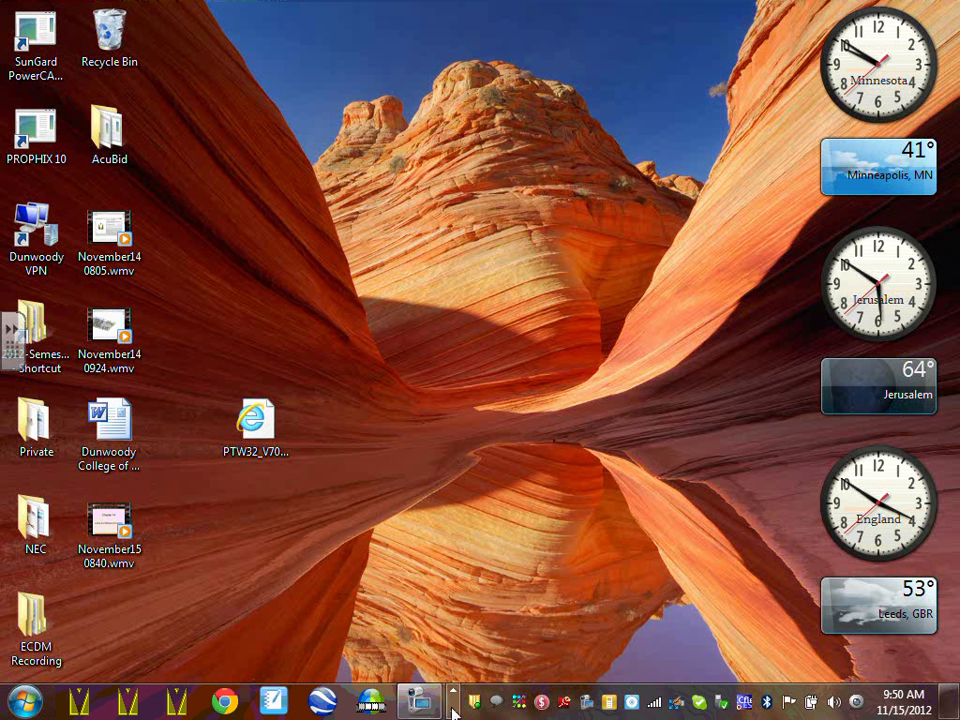